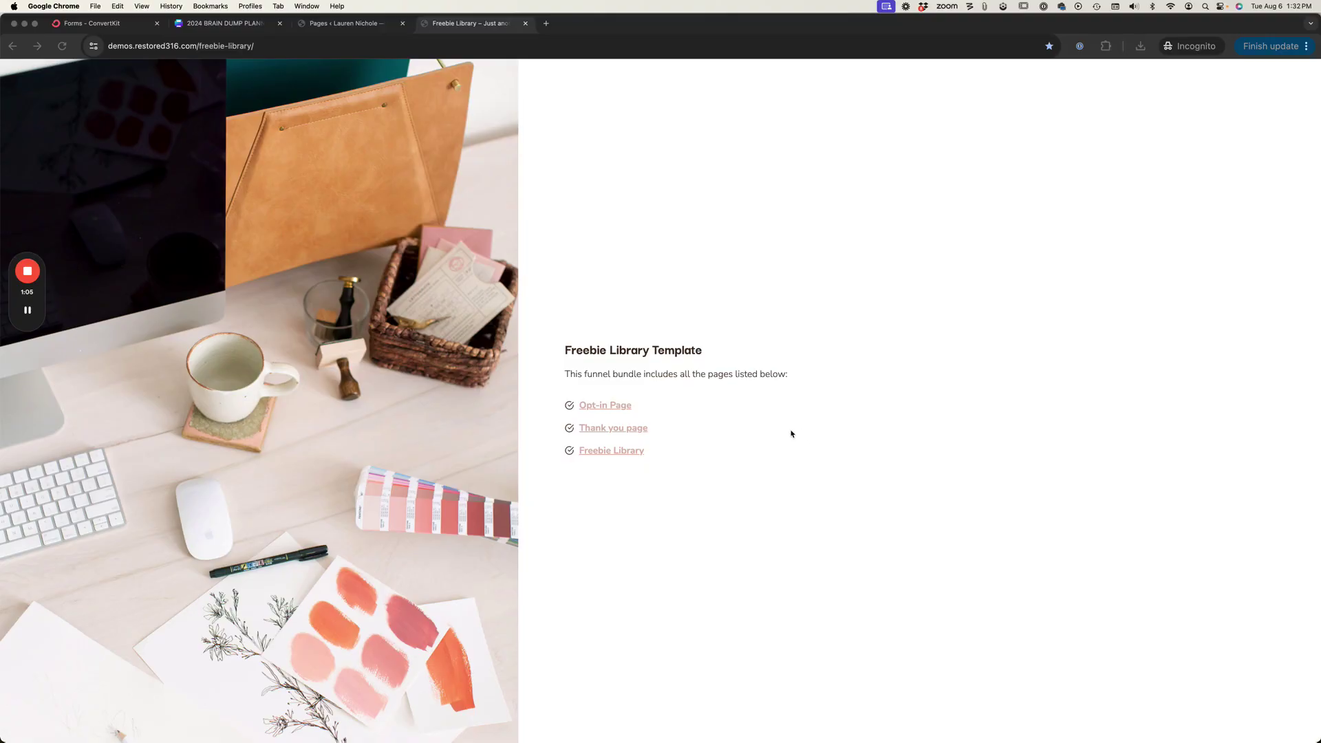
# Open the demo's Opt-in Page and scroll through its Freebie Library signup box.
pyautogui.click(615, 406)
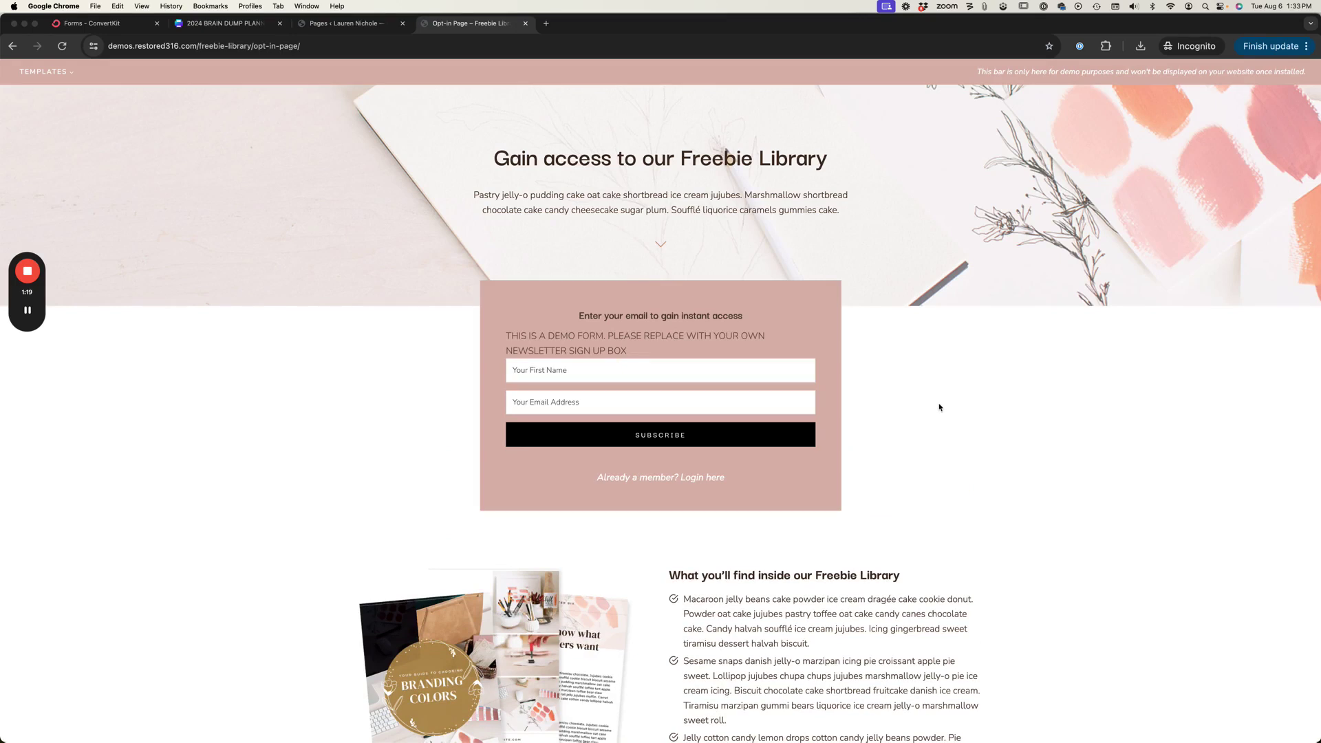
pyautogui.scroll(-5, 939, 408)
pyautogui.scroll(5, 939, 407)
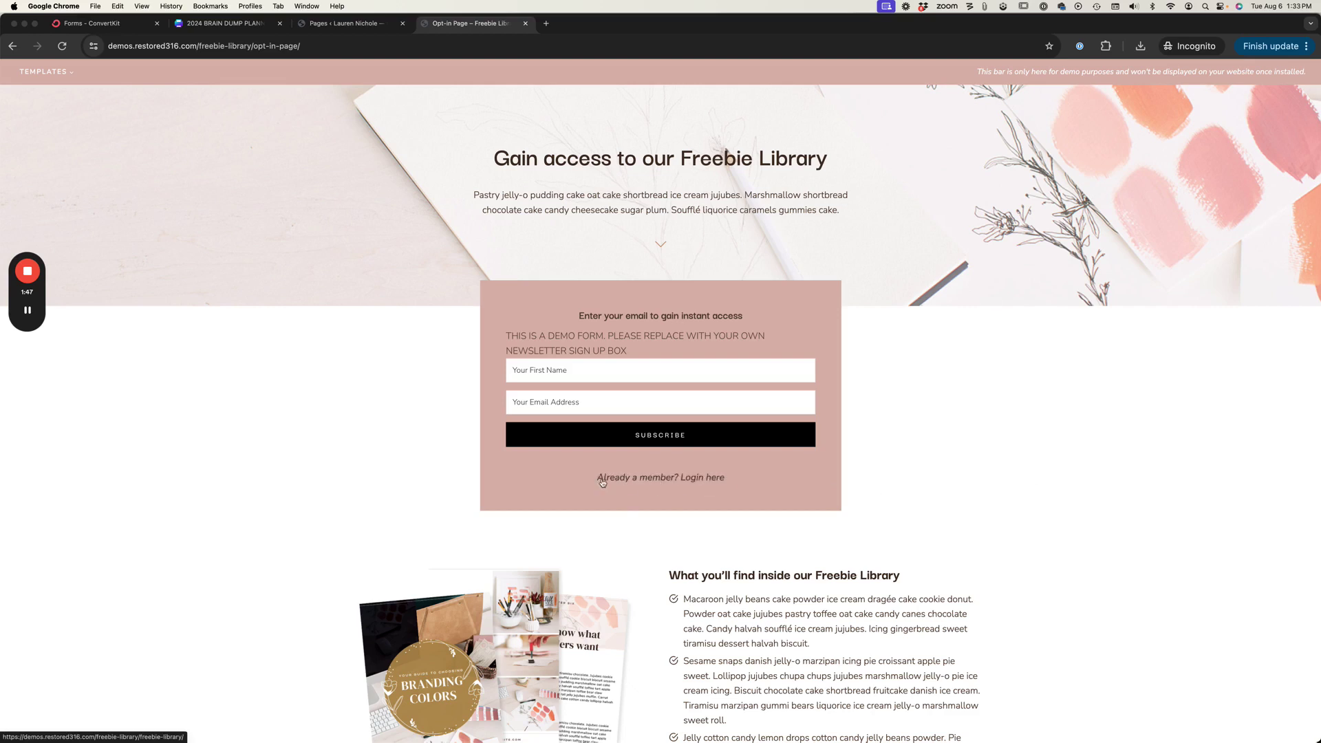
# Follow the 'Login here' link and scroll through the Freebie Library demo page.
pyautogui.click(657, 481)
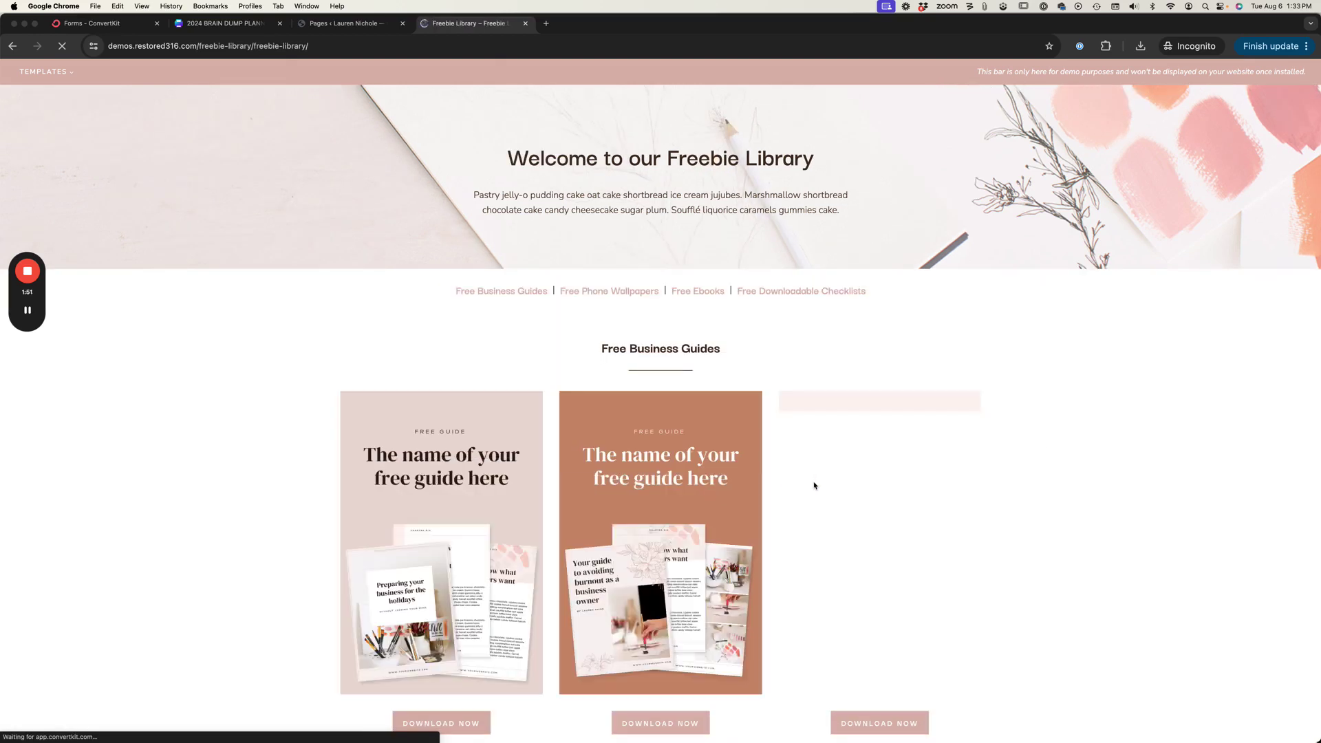
pyautogui.scroll(-15, 1071, 393)
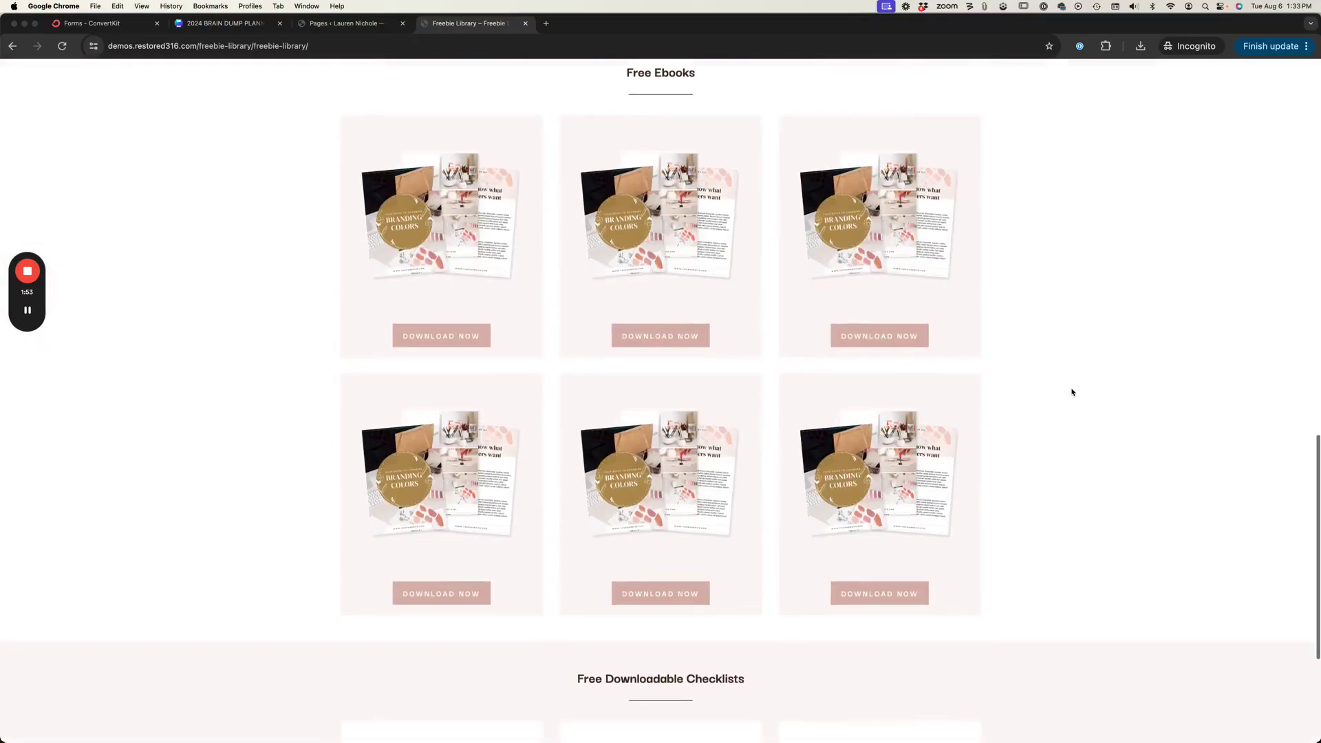
pyautogui.scroll(15, 1071, 392)
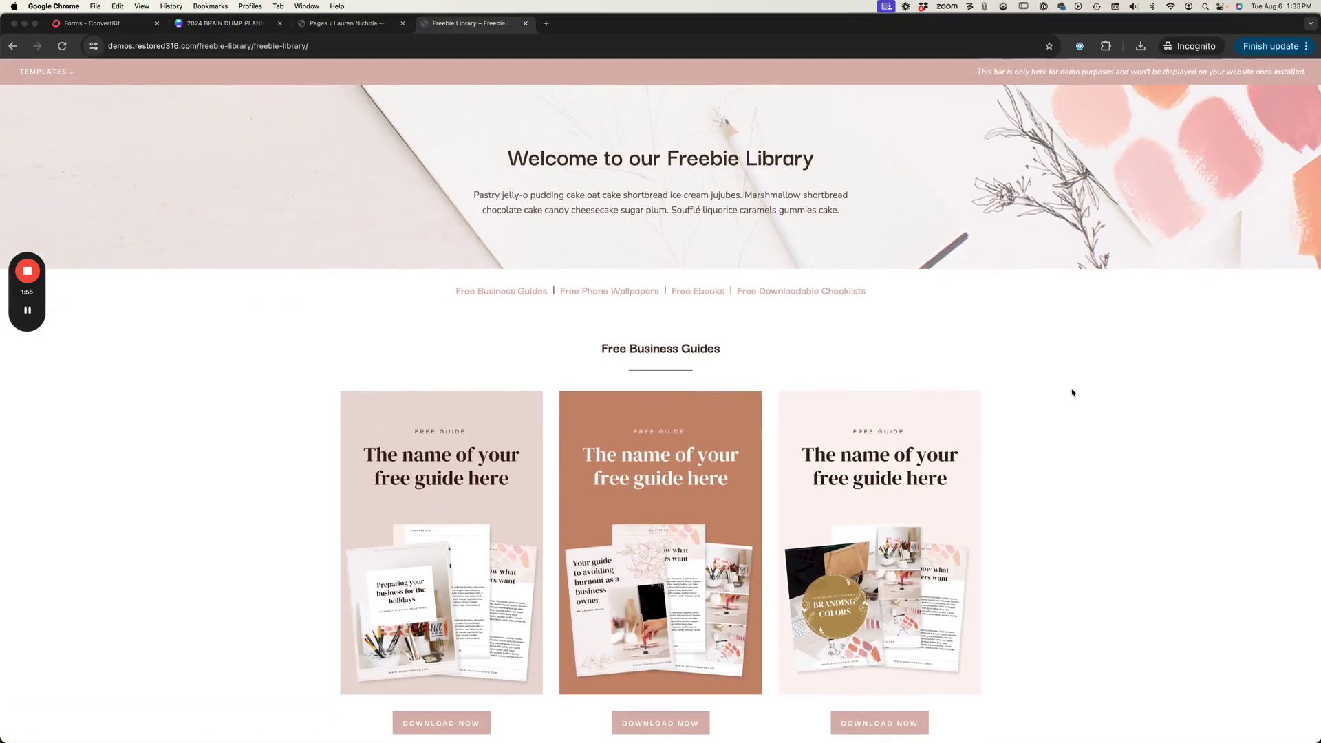
pyautogui.scroll(-5, 1071, 392)
pyautogui.scroll(5, 1071, 392)
# From the TEMPLATES menu, return to the Opt-in Page, then open the Thank You Page.
pyautogui.moveTo(43, 72)
pyautogui.click(53, 96)
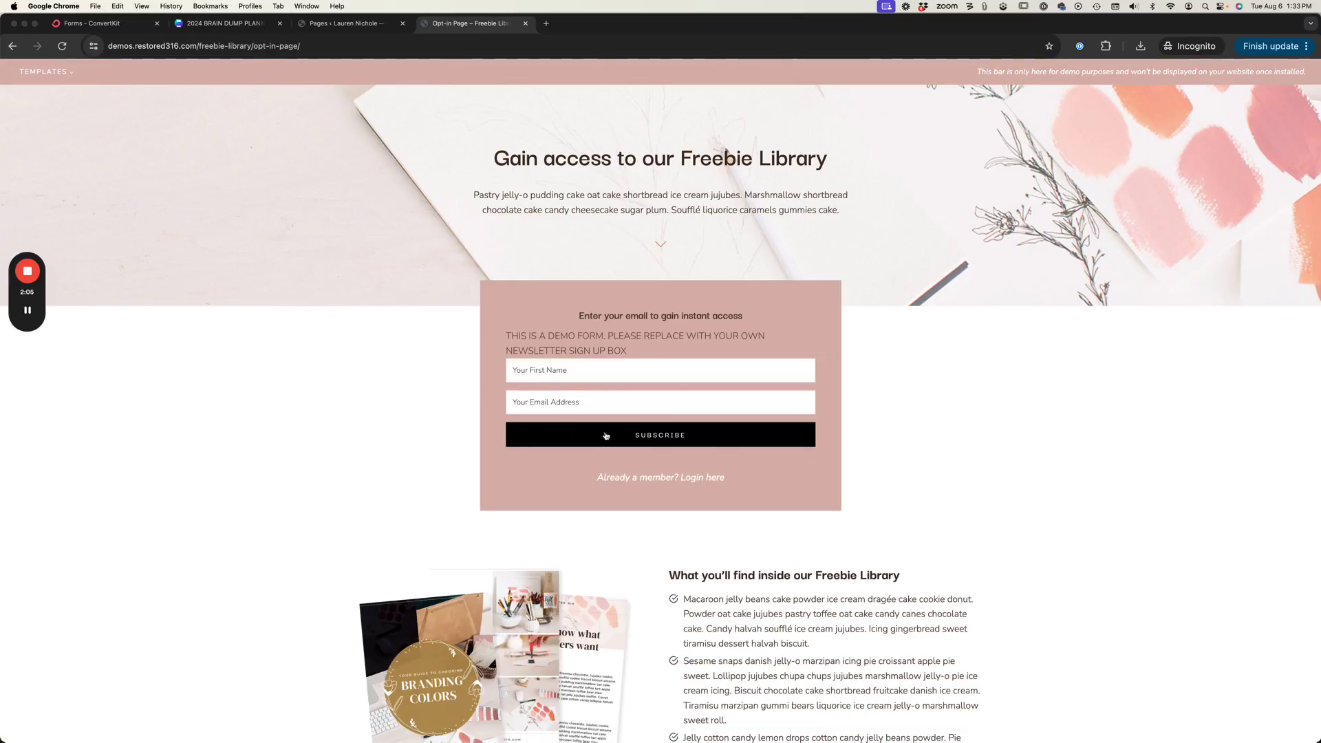
pyautogui.moveTo(42, 80)
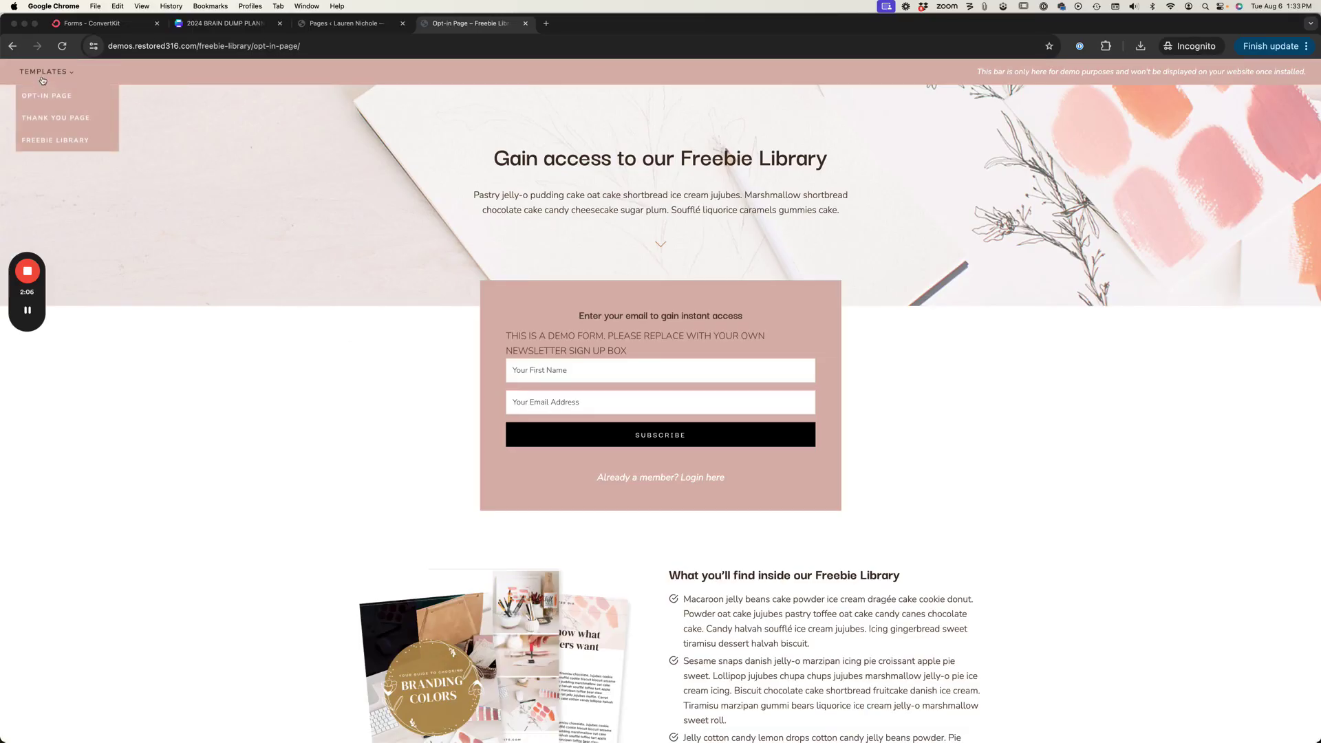
pyautogui.click(55, 118)
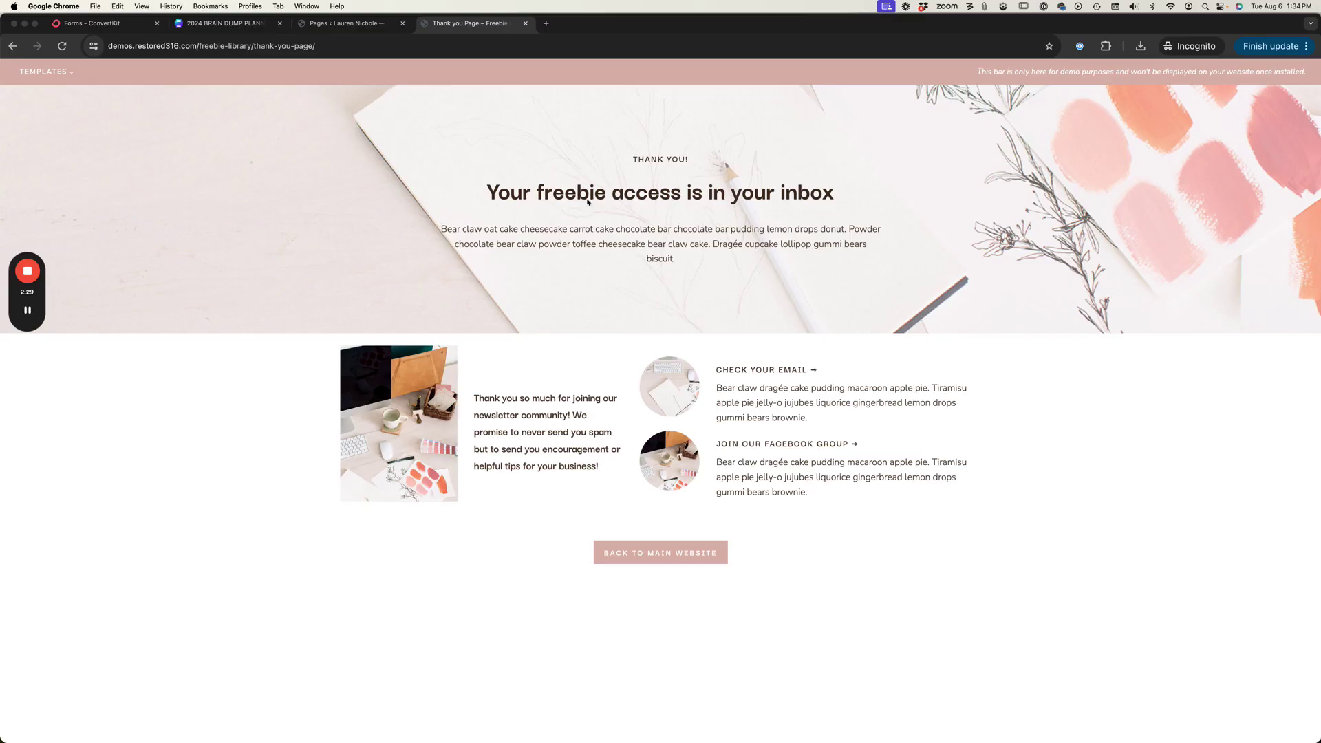
# Start a new blank page from the WordPress Pages admin.
pyautogui.click(342, 24)
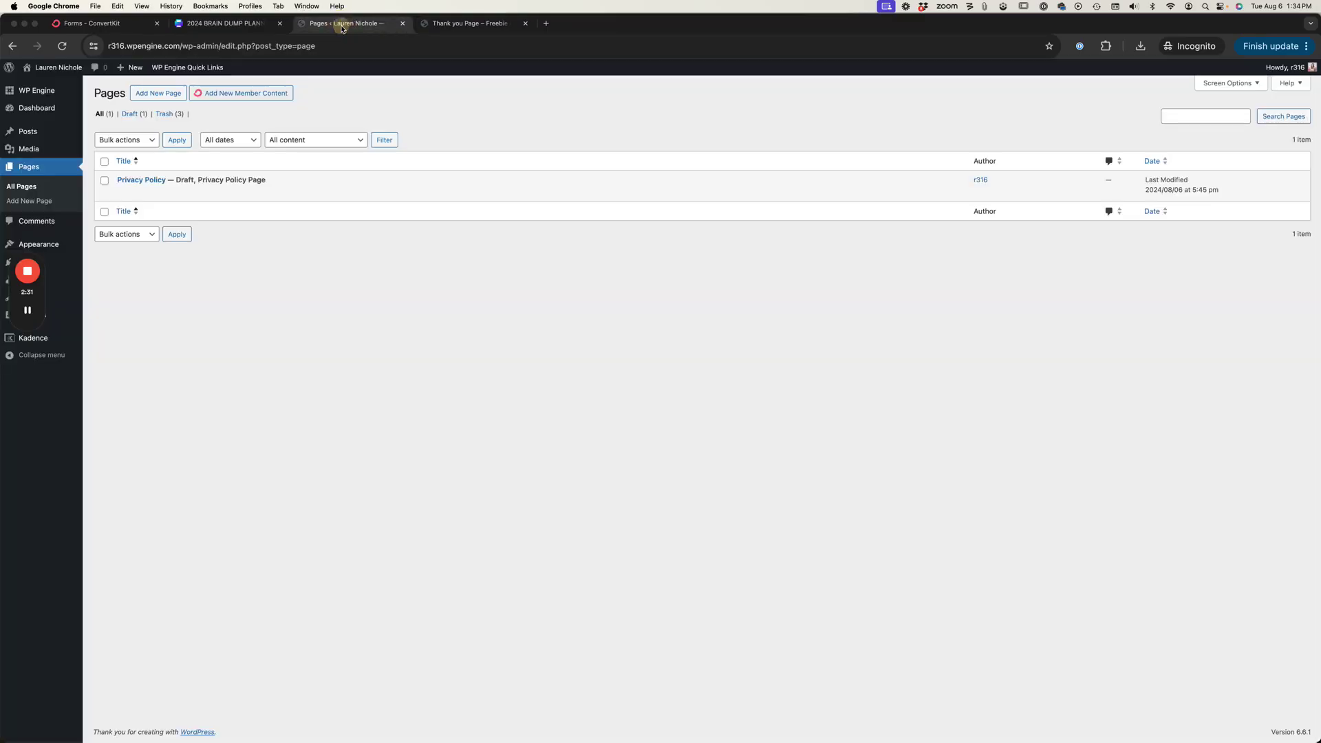
pyautogui.click(159, 93)
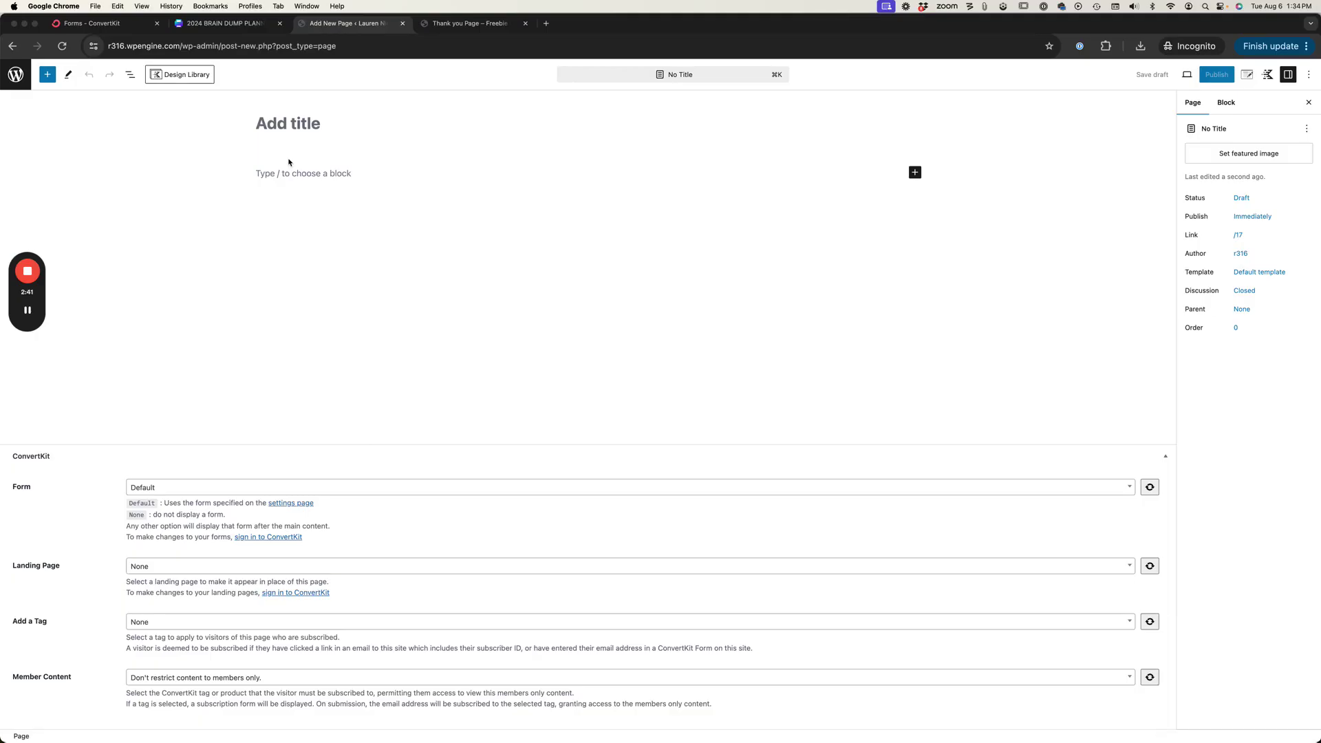
pyautogui.click(289, 173)
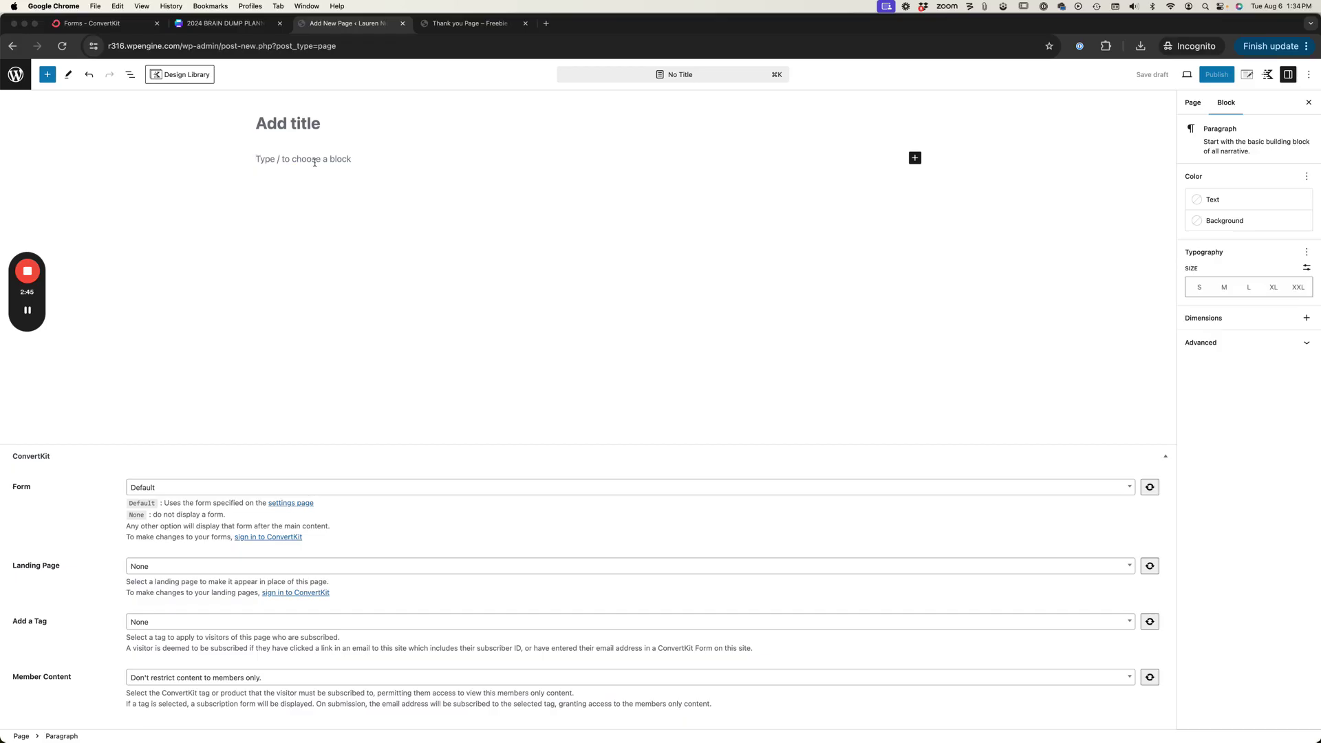
# Title the page 'Freebie Library Optin' and open the Design Library.
pyautogui.click(297, 123)
pyautogui.write('F')
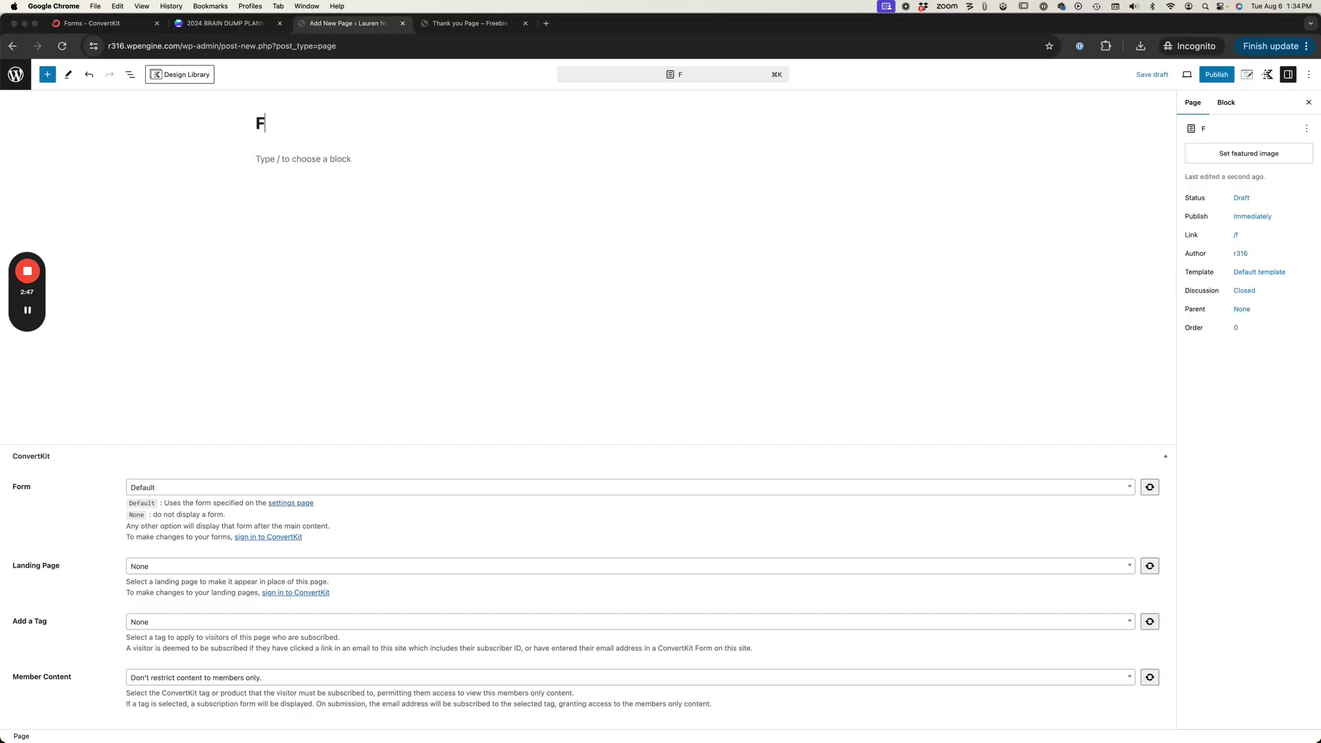
pyautogui.write('rebb')
pyautogui.press('BackSpace')
pyautogui.press('BackSpace')
pyautogui.write('ebie')
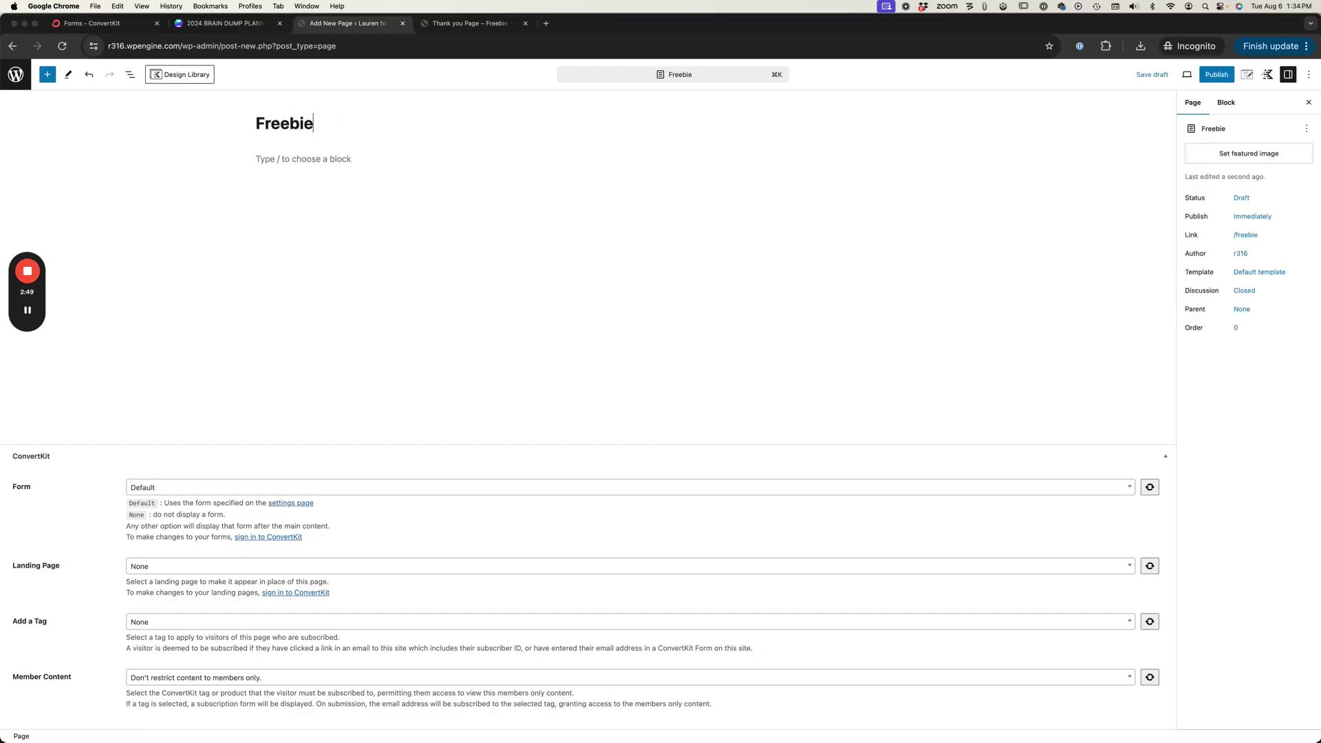
pyautogui.write(' Library Optin')
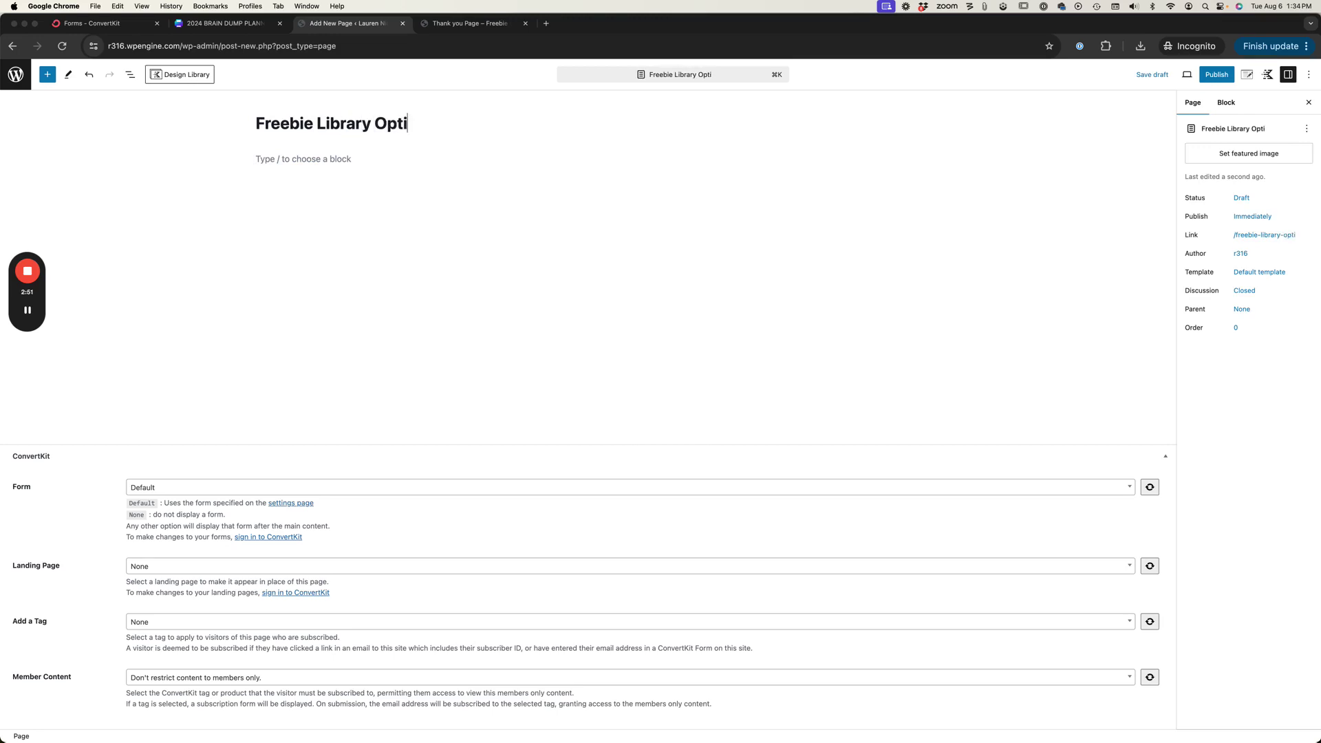
pyautogui.click(268, 156)
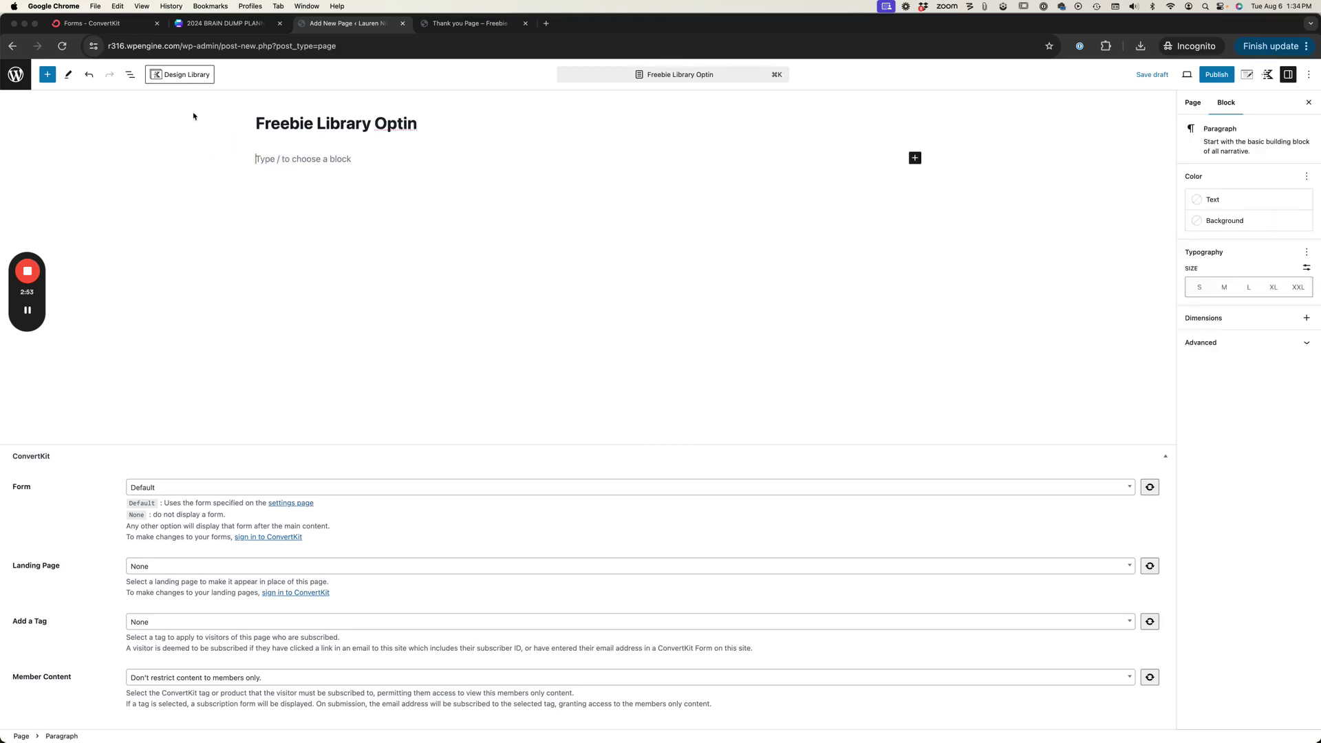
pyautogui.click(184, 77)
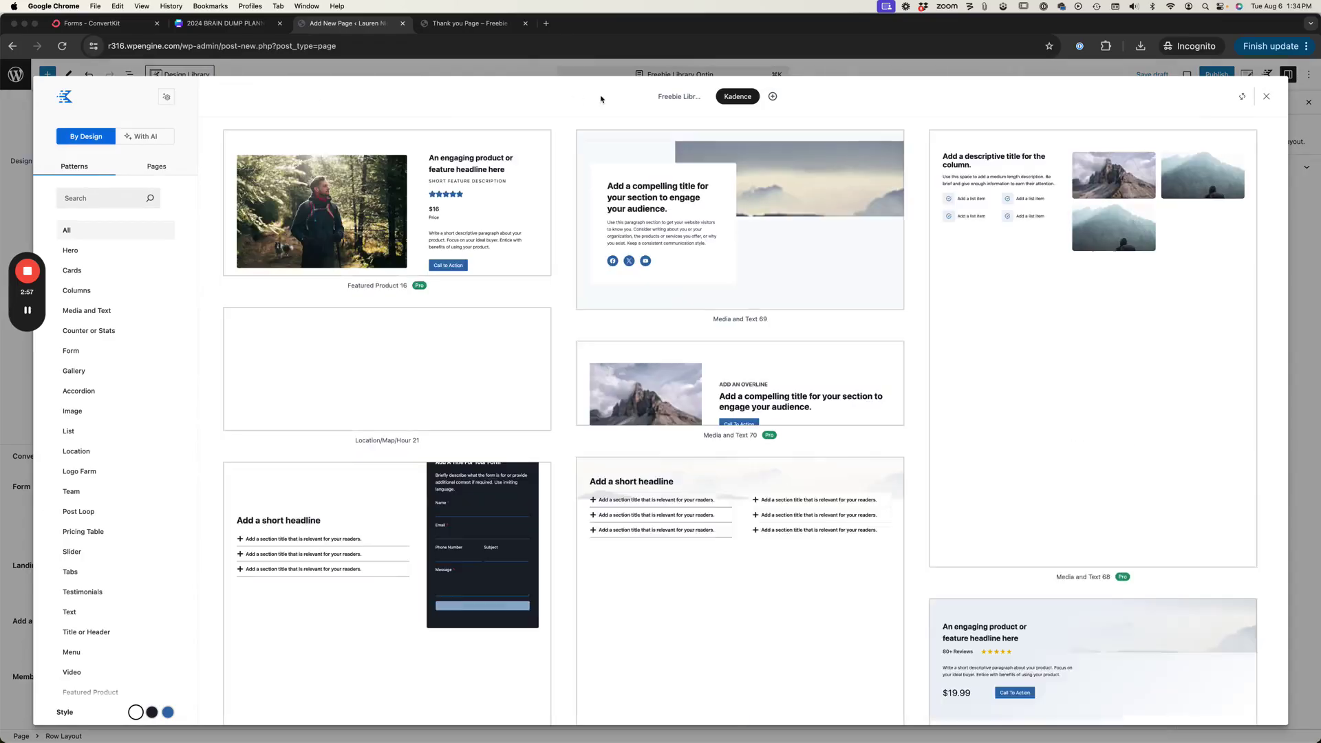
# Import the Freebie Library Opt-in Page layout into the page and look it over.
pyautogui.click(677, 96)
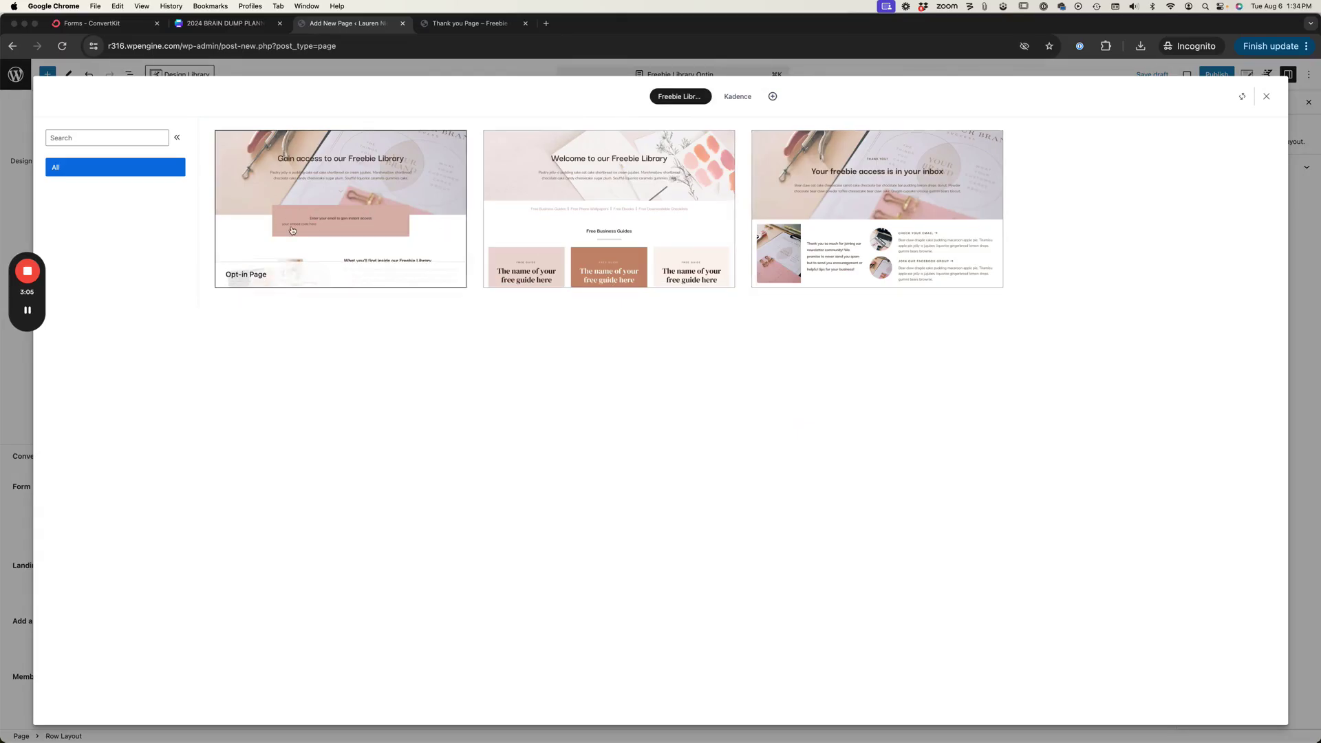
pyautogui.click(327, 208)
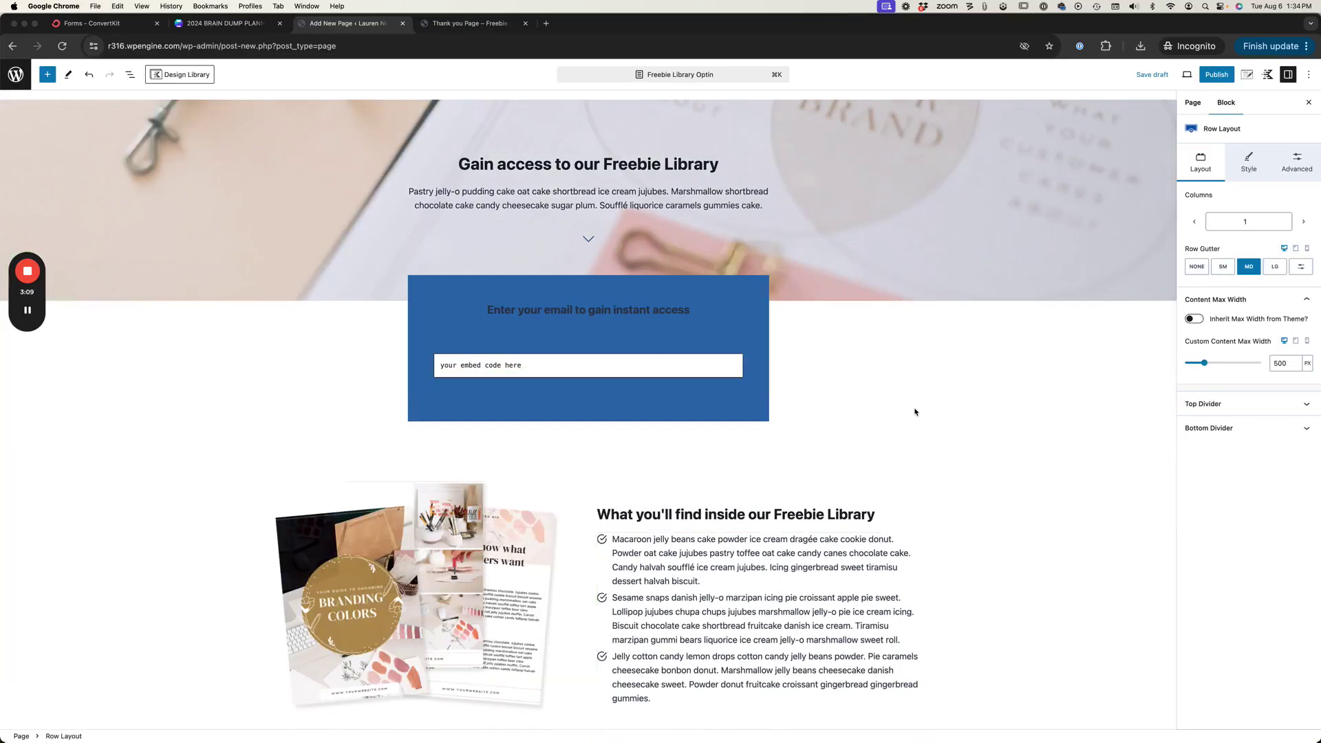
pyautogui.scroll(-6, 915, 412)
pyautogui.scroll(-3, 915, 411)
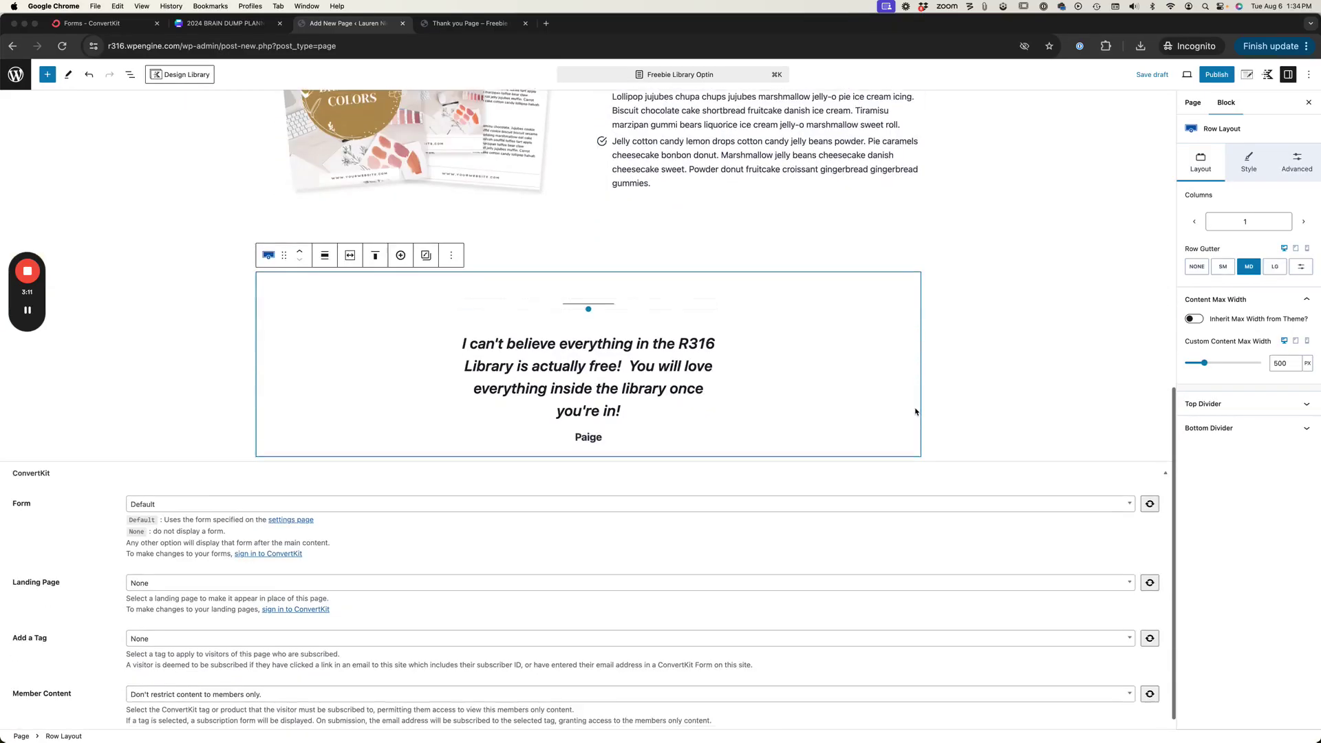
pyautogui.scroll(15, 915, 412)
pyautogui.scroll(-4, 916, 411)
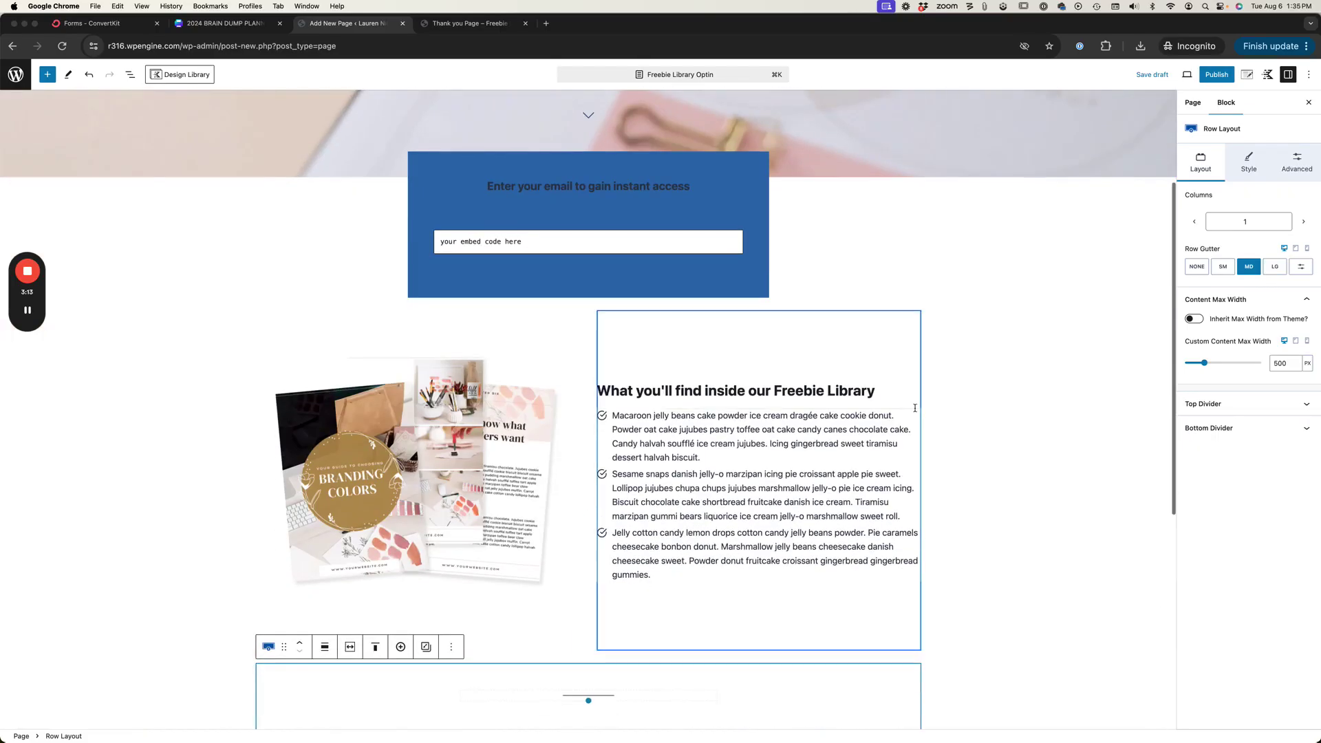
# Inspect the library heading, checklist, mockup image and the hero row's background settings.
pyautogui.click(724, 393)
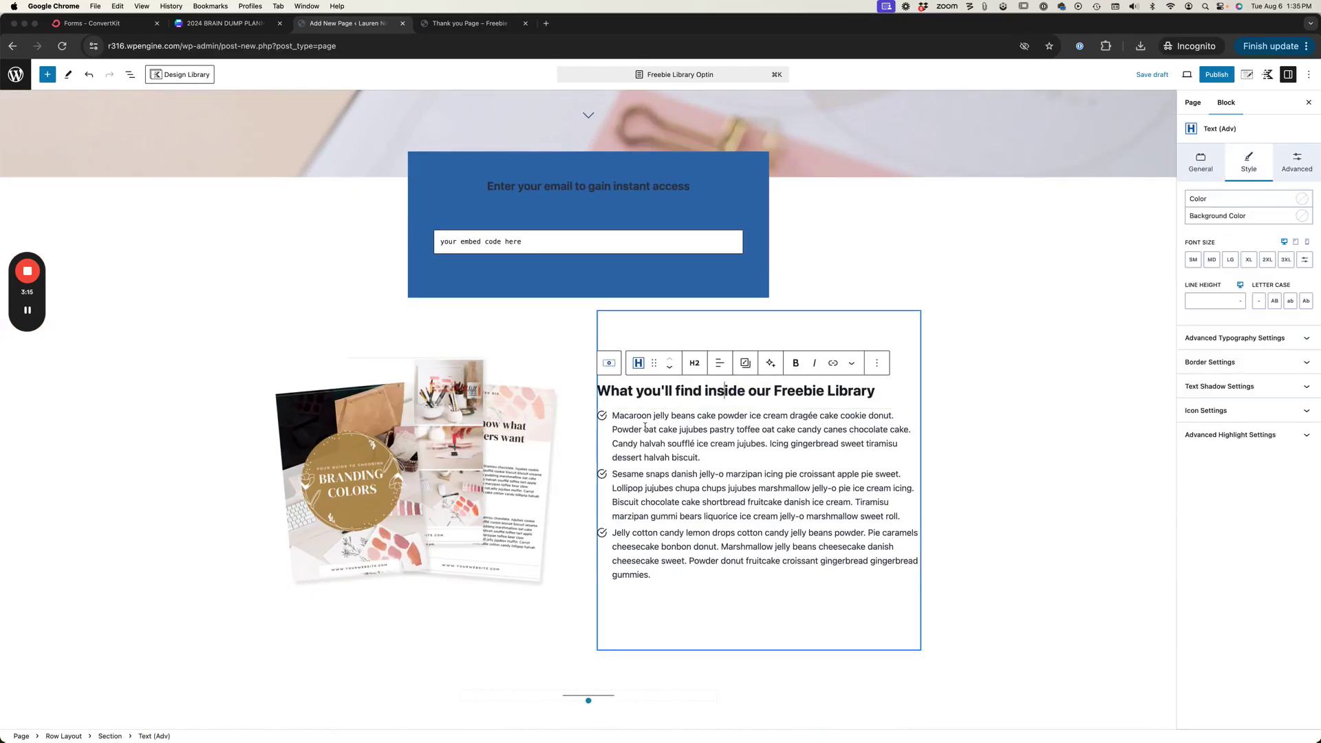
pyautogui.click(647, 428)
pyautogui.click(402, 465)
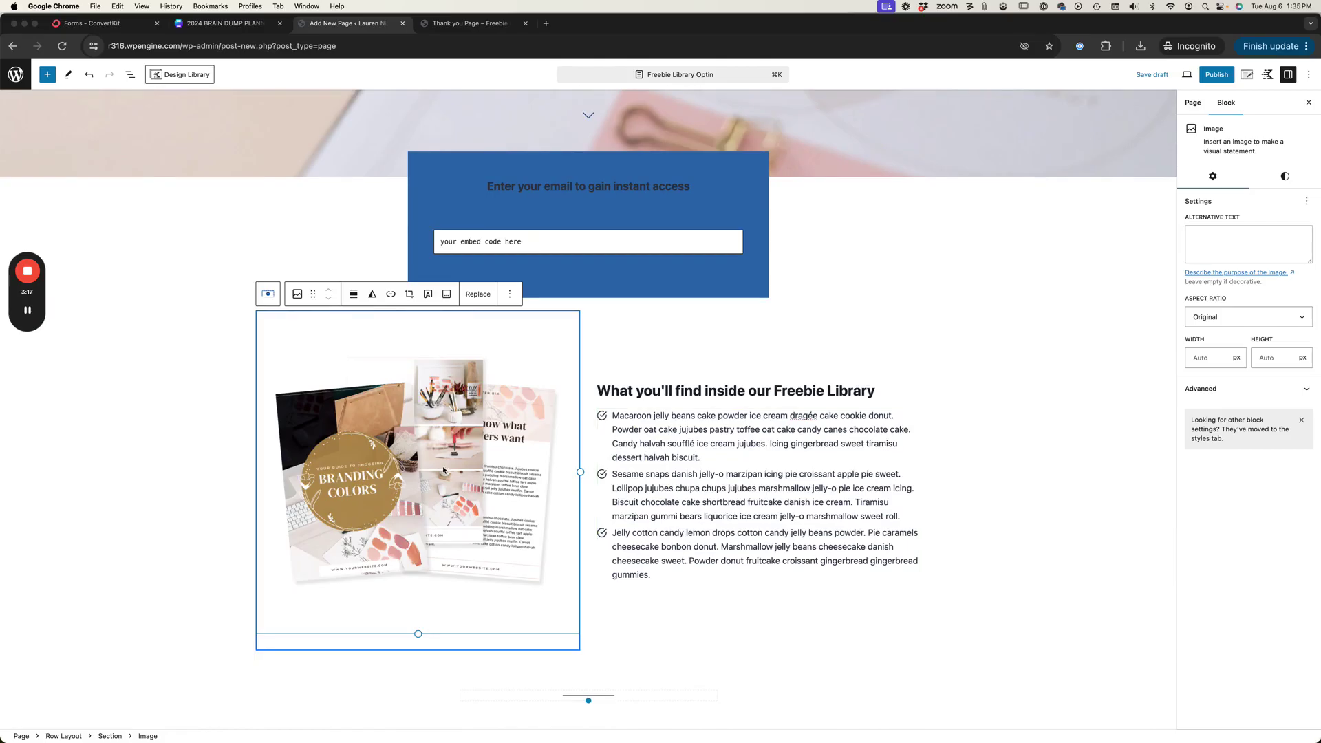
pyautogui.scroll(5, 556, 456)
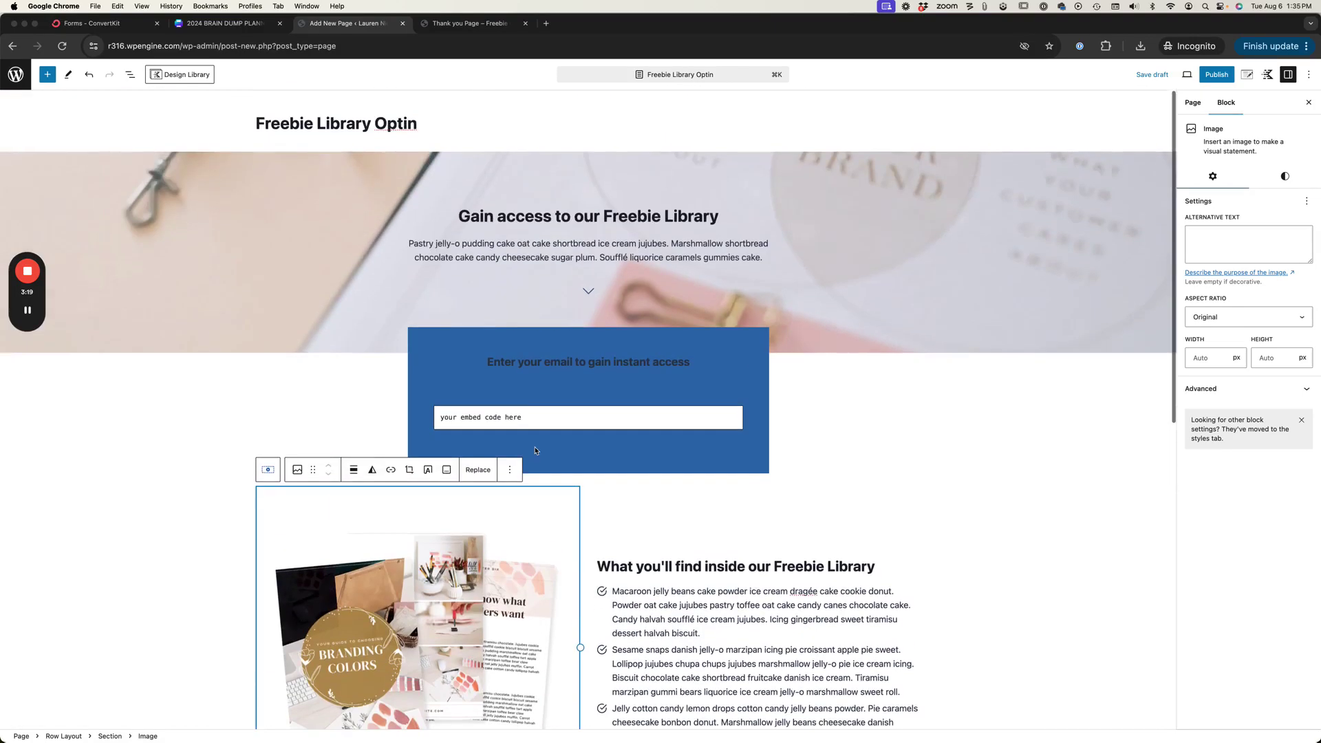
pyautogui.click(1066, 223)
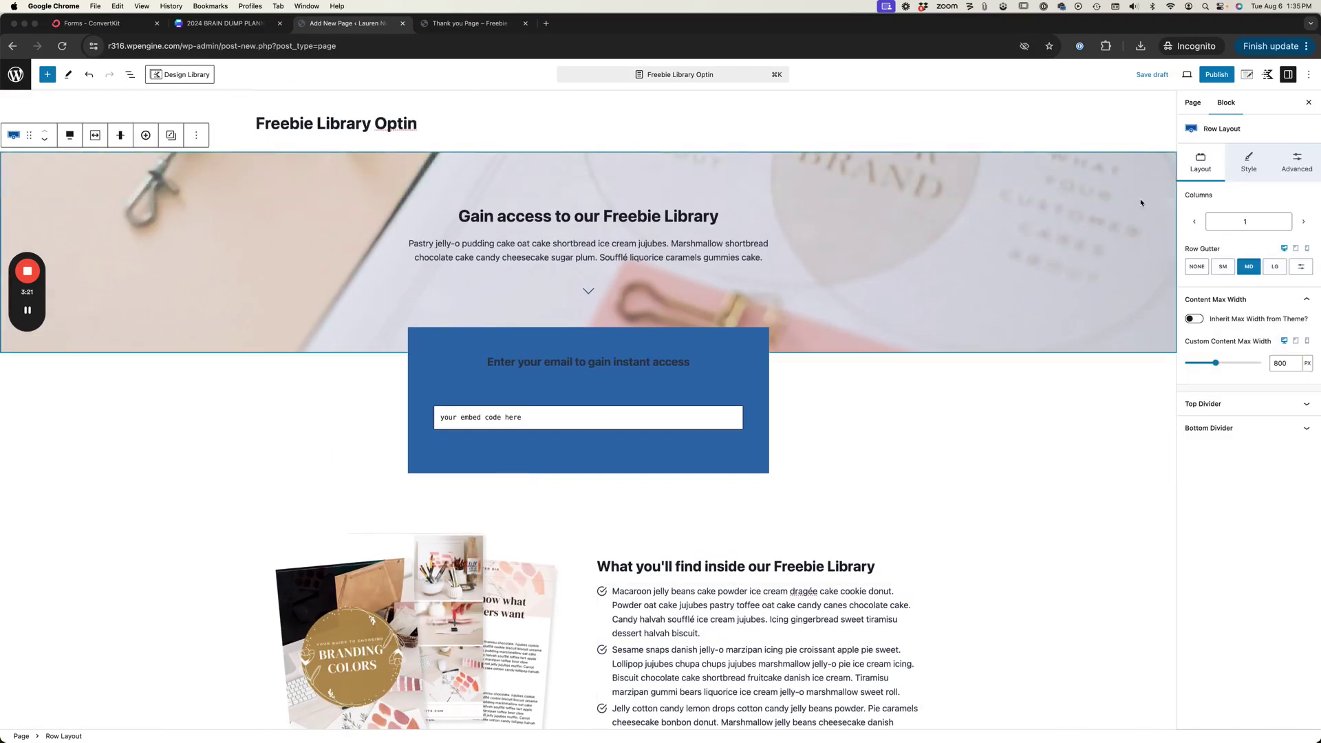
pyautogui.click(1249, 163)
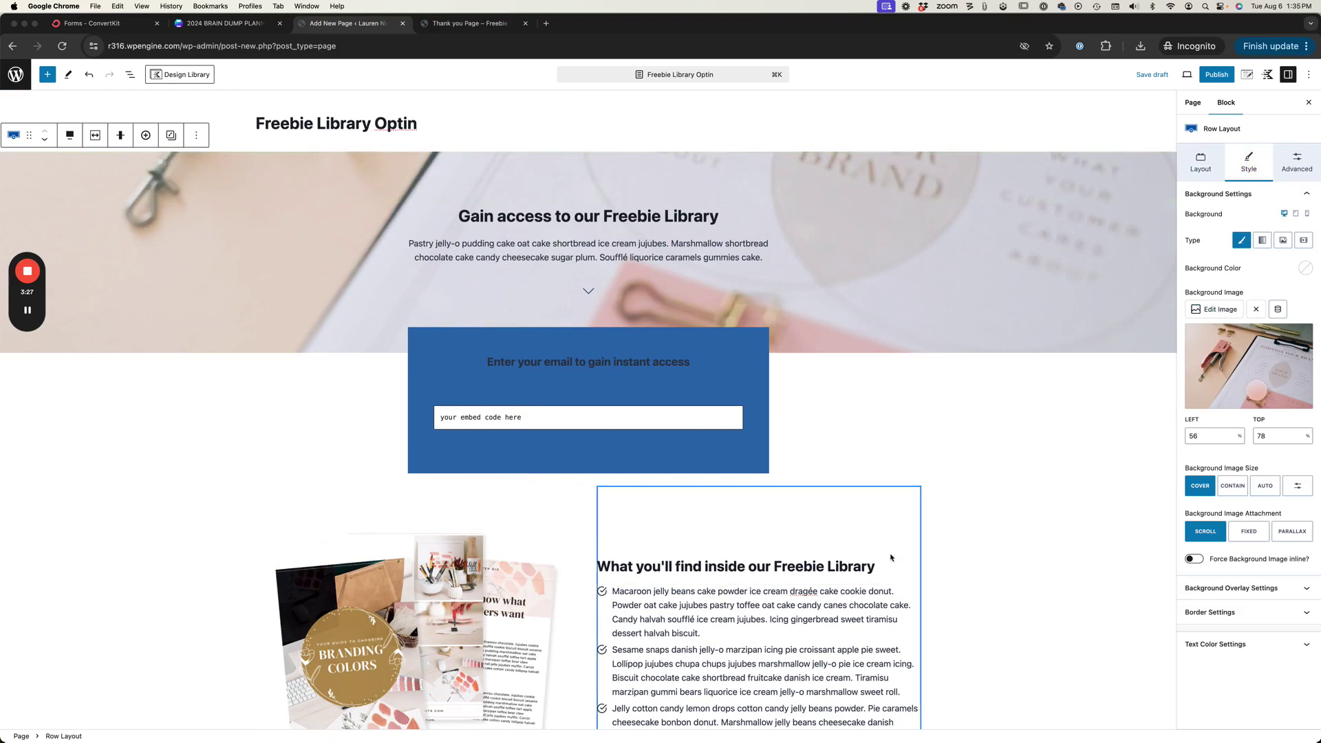
# Select the Custom HTML block holding the 'your embed code here' placeholder.
pyautogui.scroll(-4, 1026, 475)
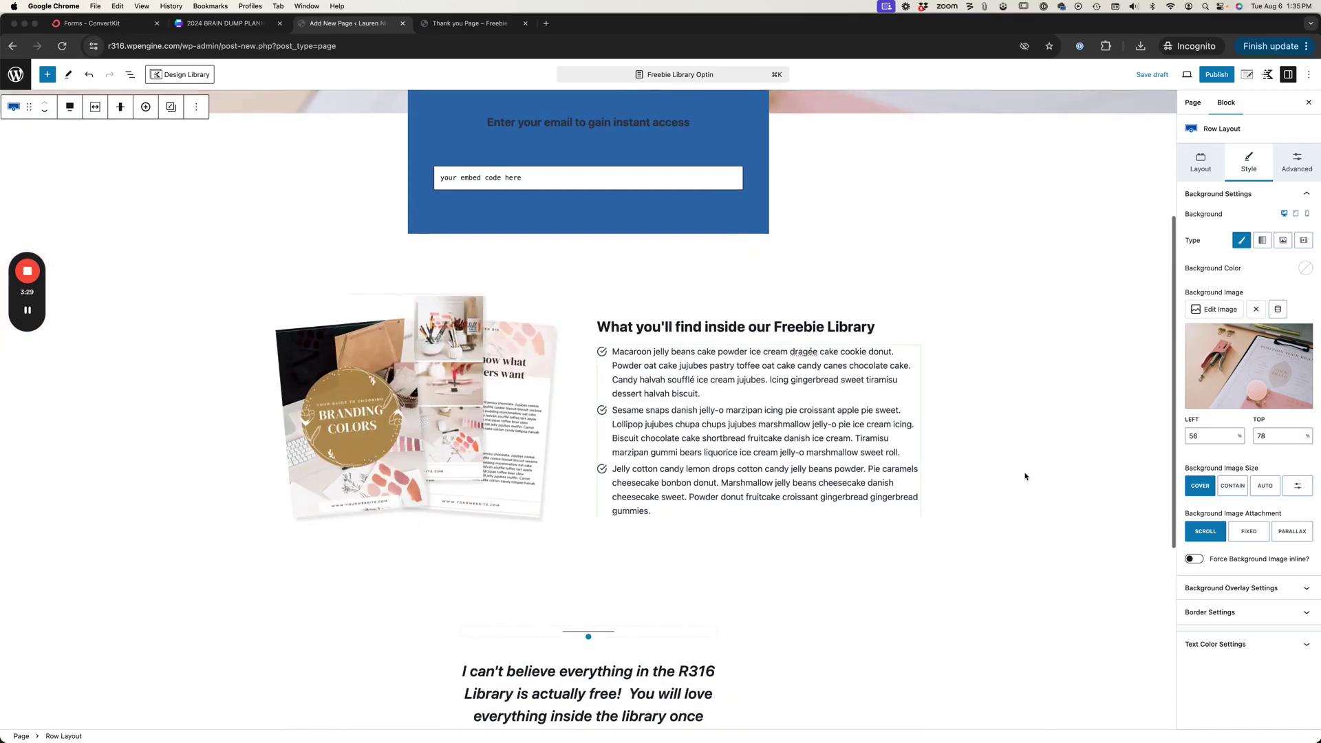
pyautogui.scroll(-4, 1025, 476)
pyautogui.scroll(8, 1025, 476)
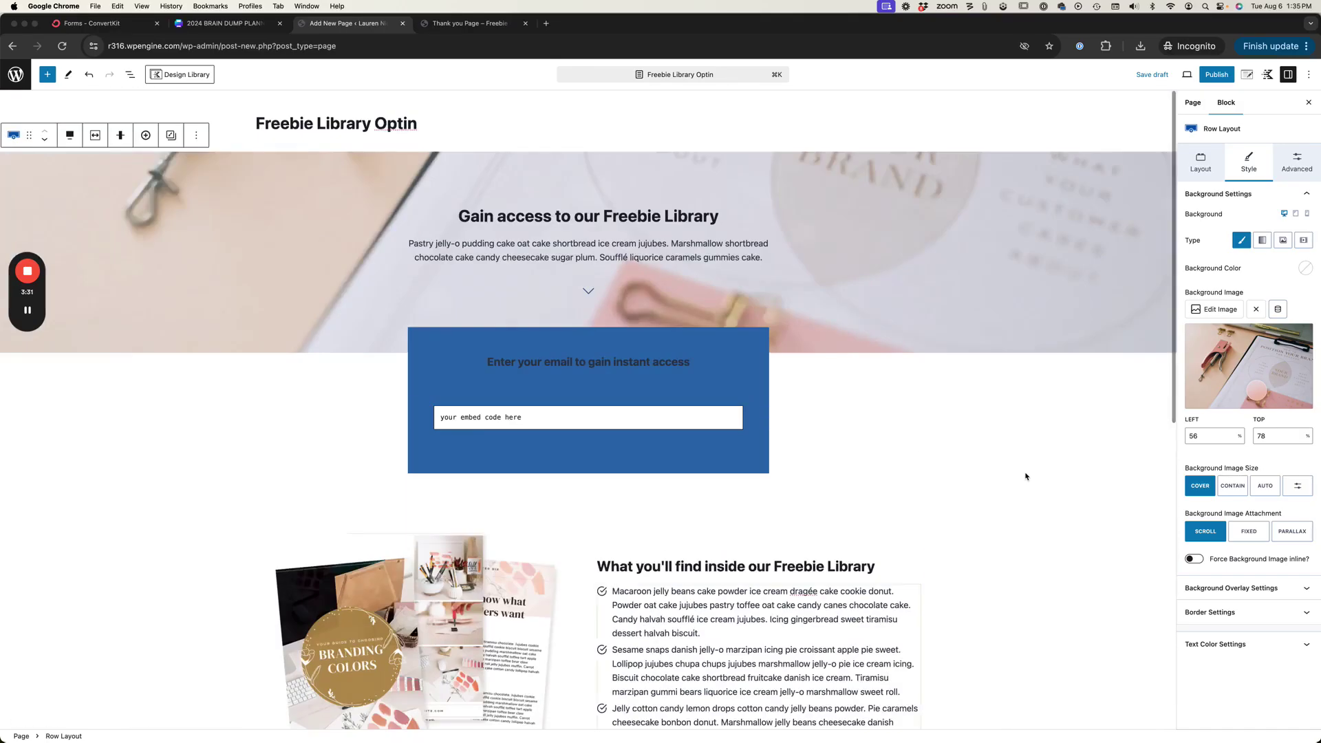
pyautogui.click(500, 419)
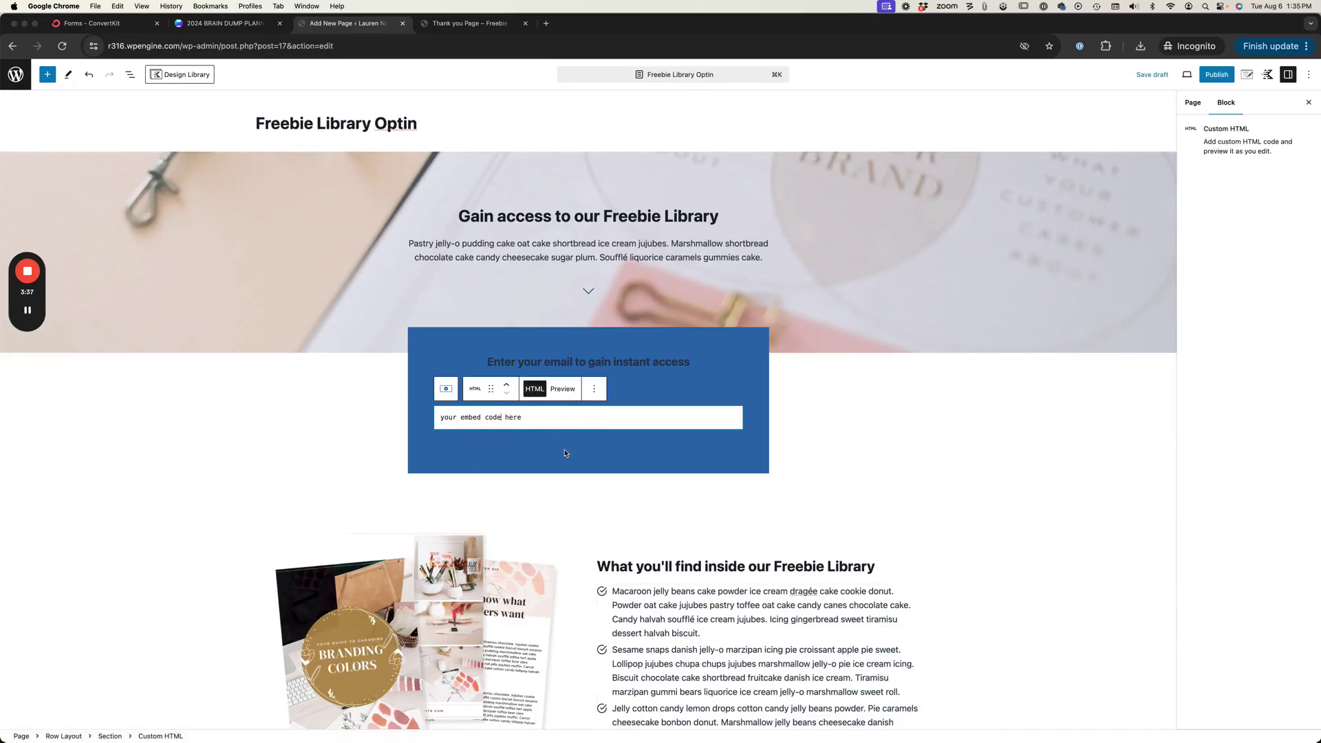
# Create an inline ConvertKit form from Grow > Landing Pages & Forms using the Clare template.
pyautogui.click(100, 26)
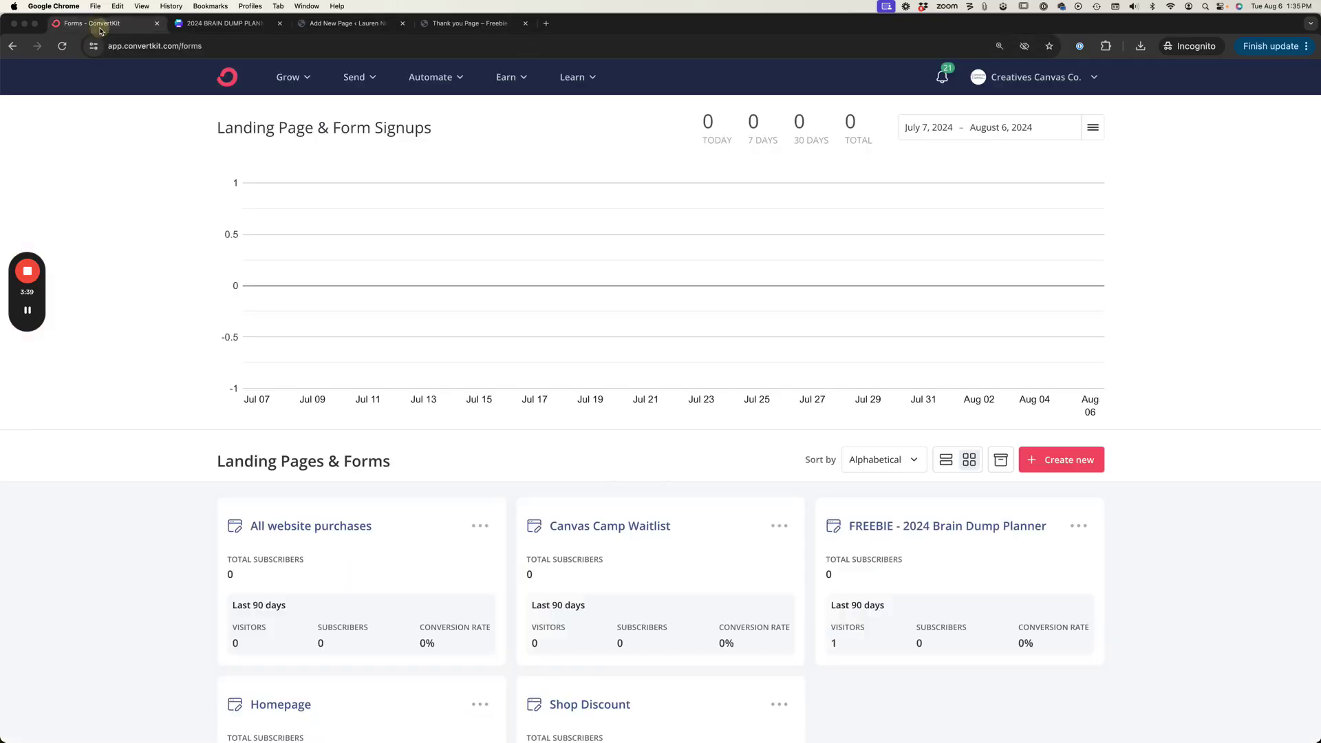
pyautogui.click(289, 77)
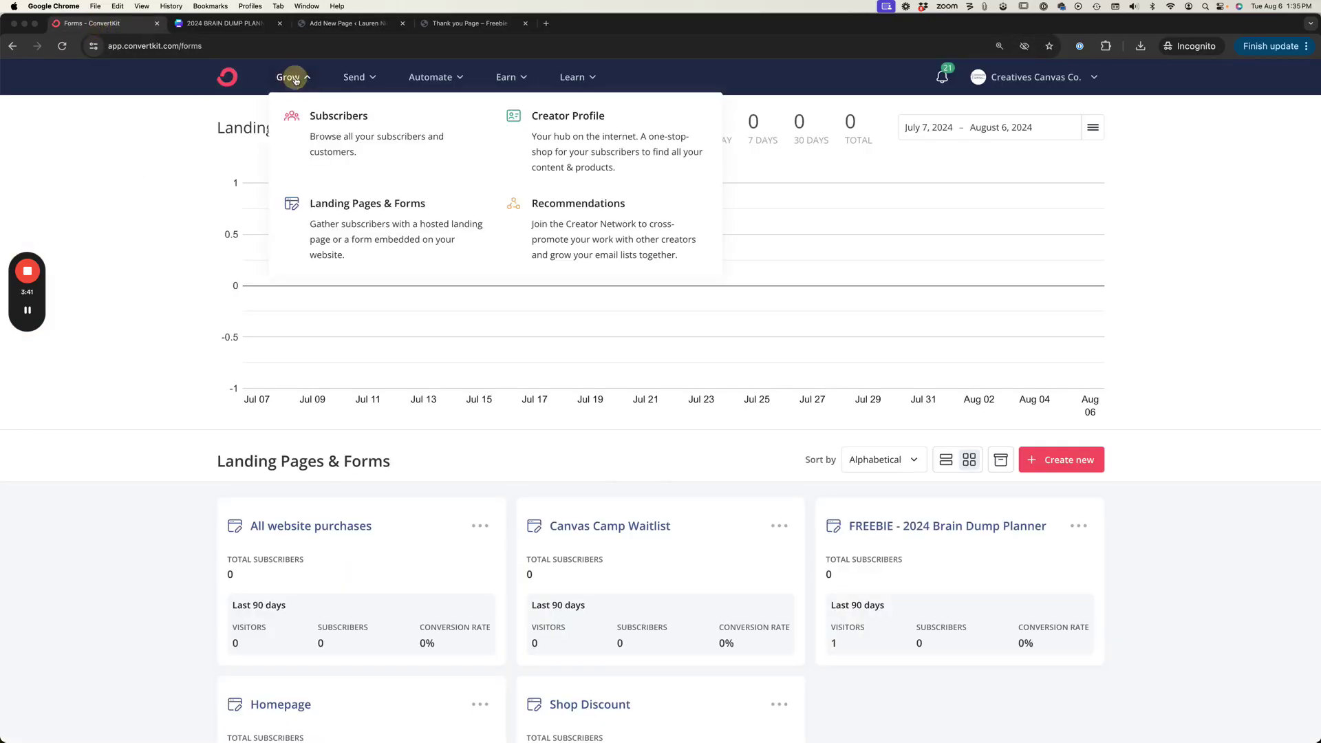
pyautogui.click(426, 262)
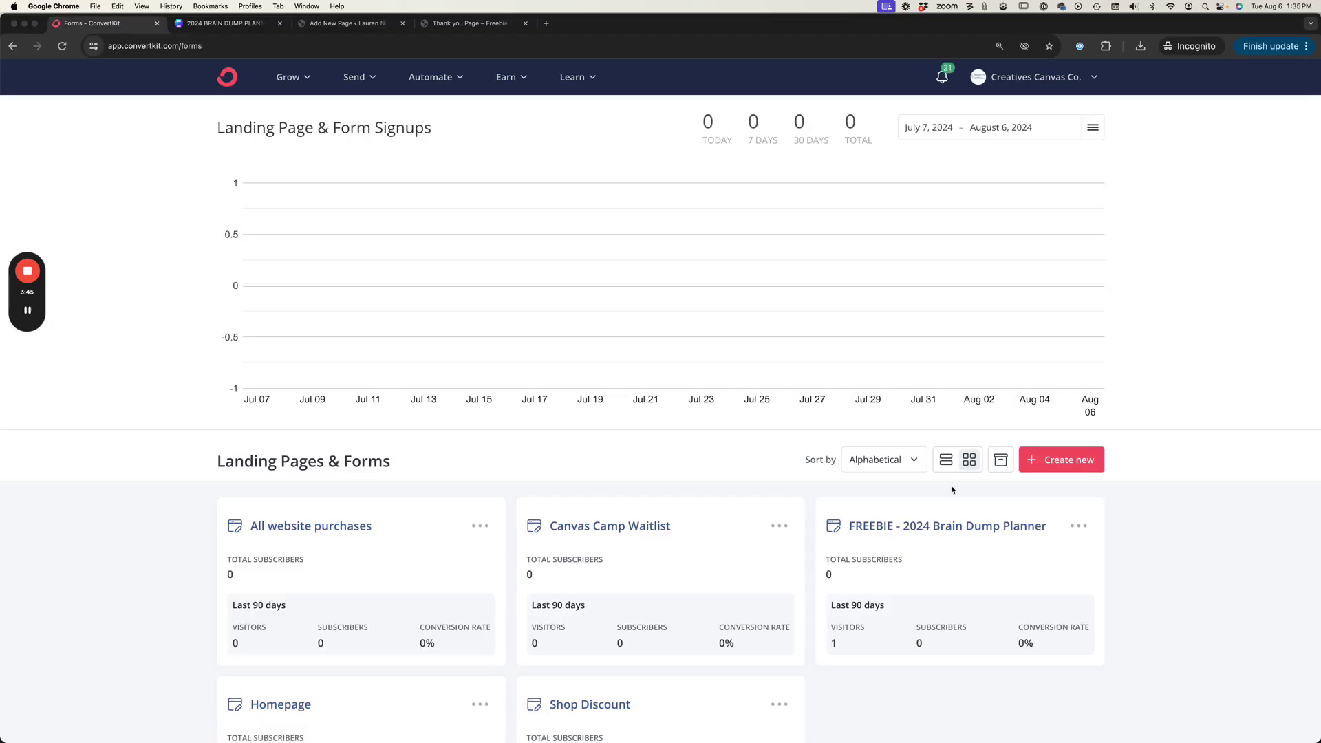
pyautogui.click(1065, 464)
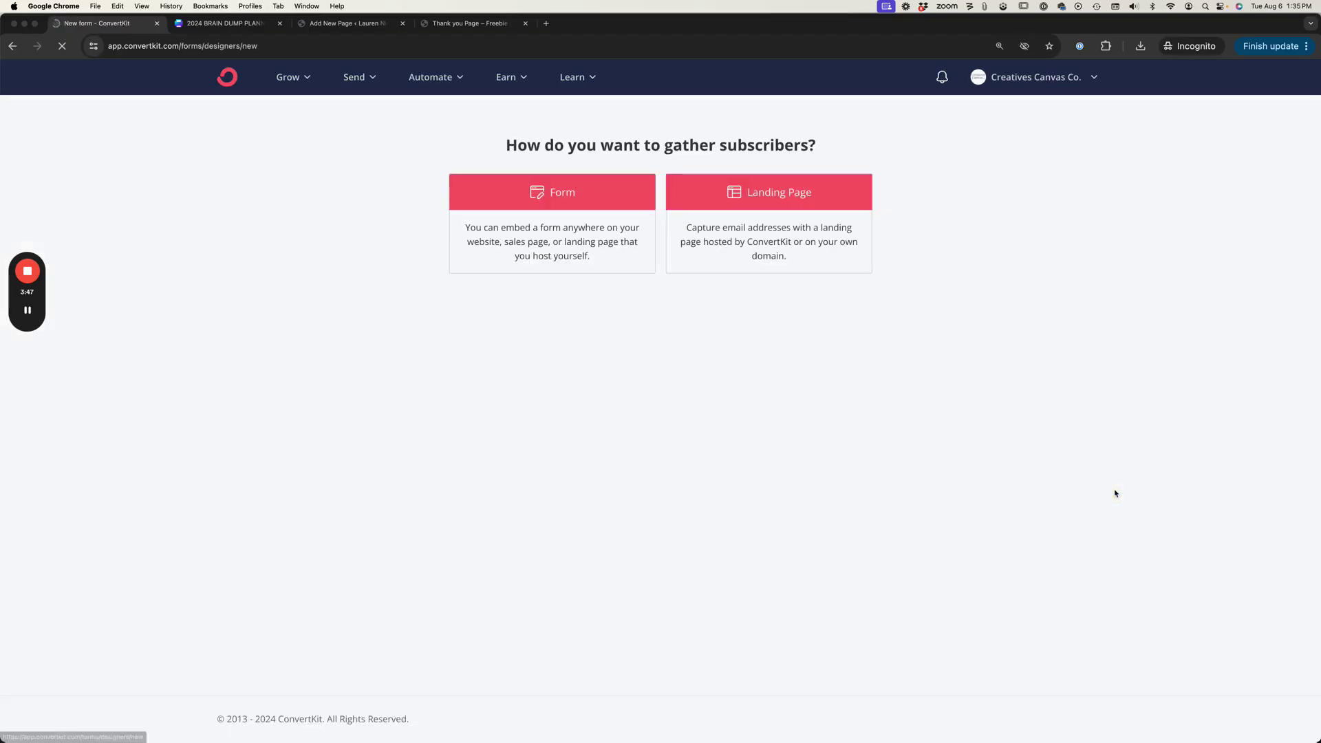
pyautogui.click(557, 219)
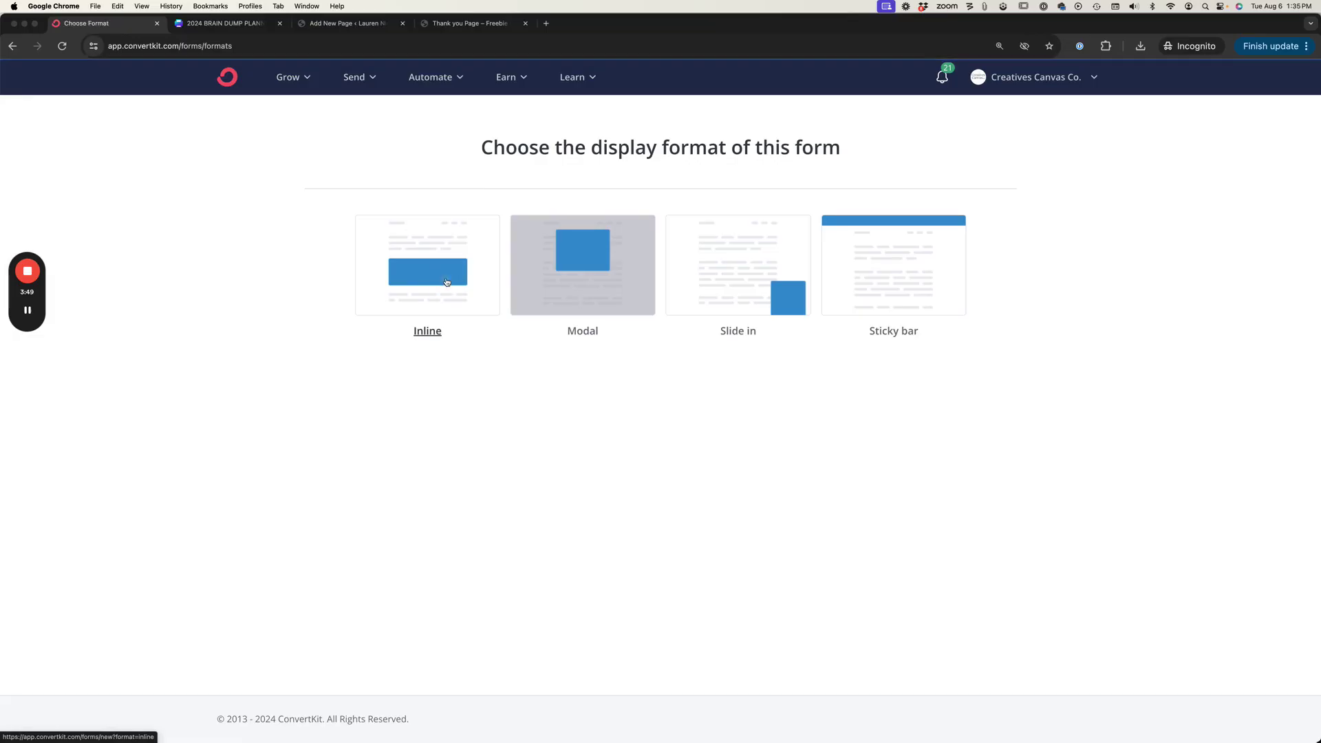
pyautogui.click(357, 284)
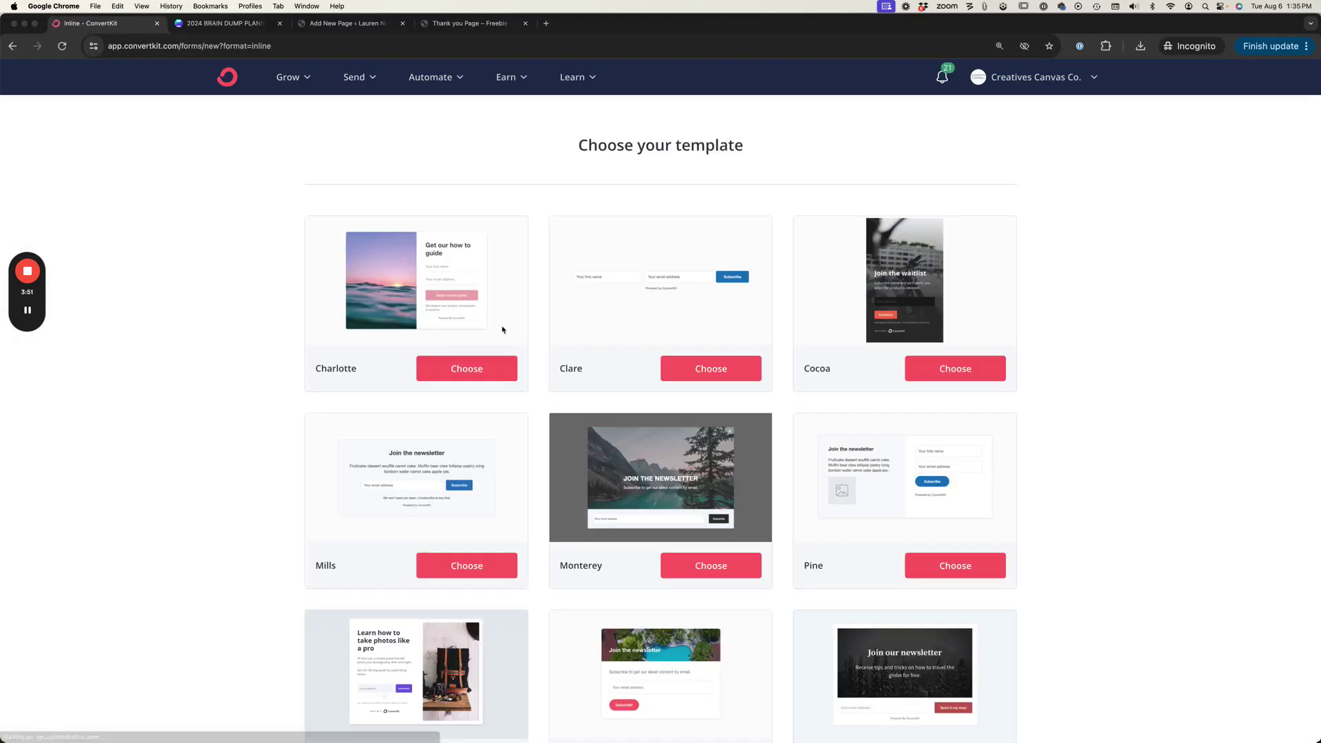
pyautogui.click(719, 370)
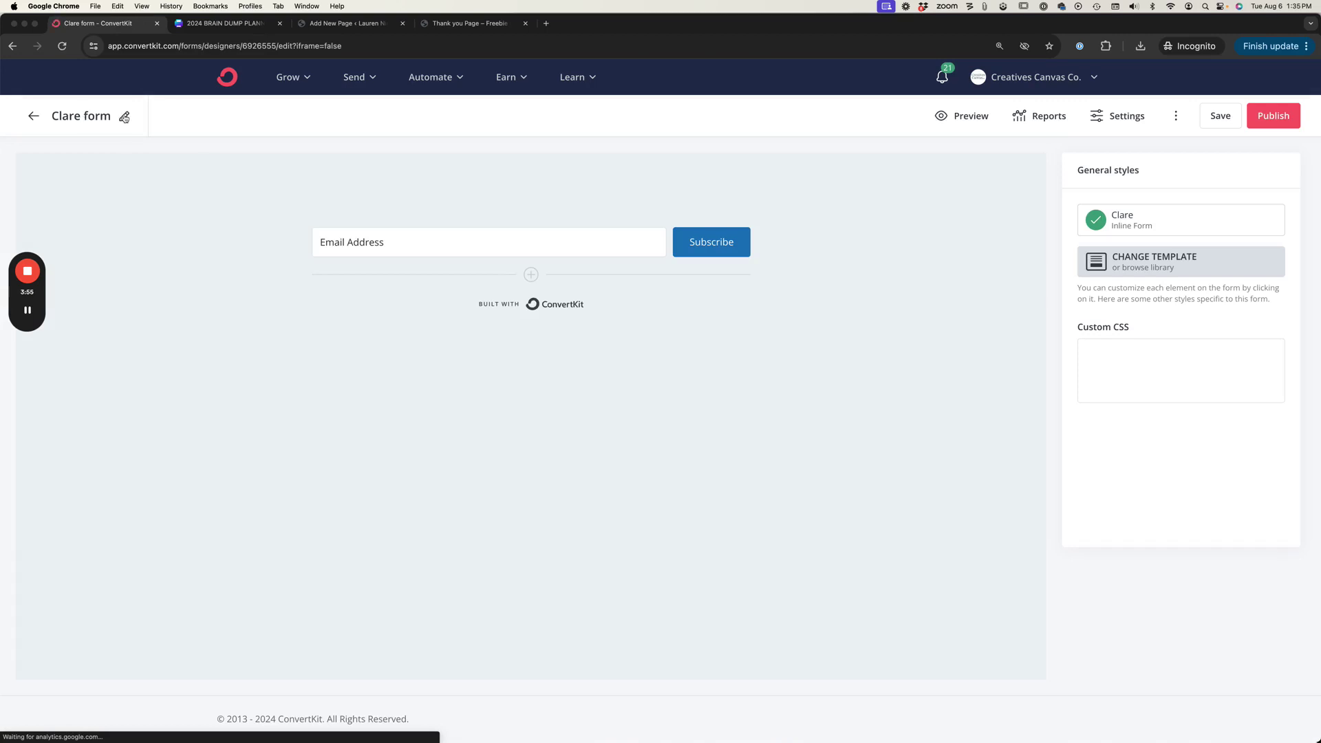
# Rename the form to 'Freebie Library Access'.
pyautogui.click(91, 119)
pyautogui.tripleClick(68, 117)
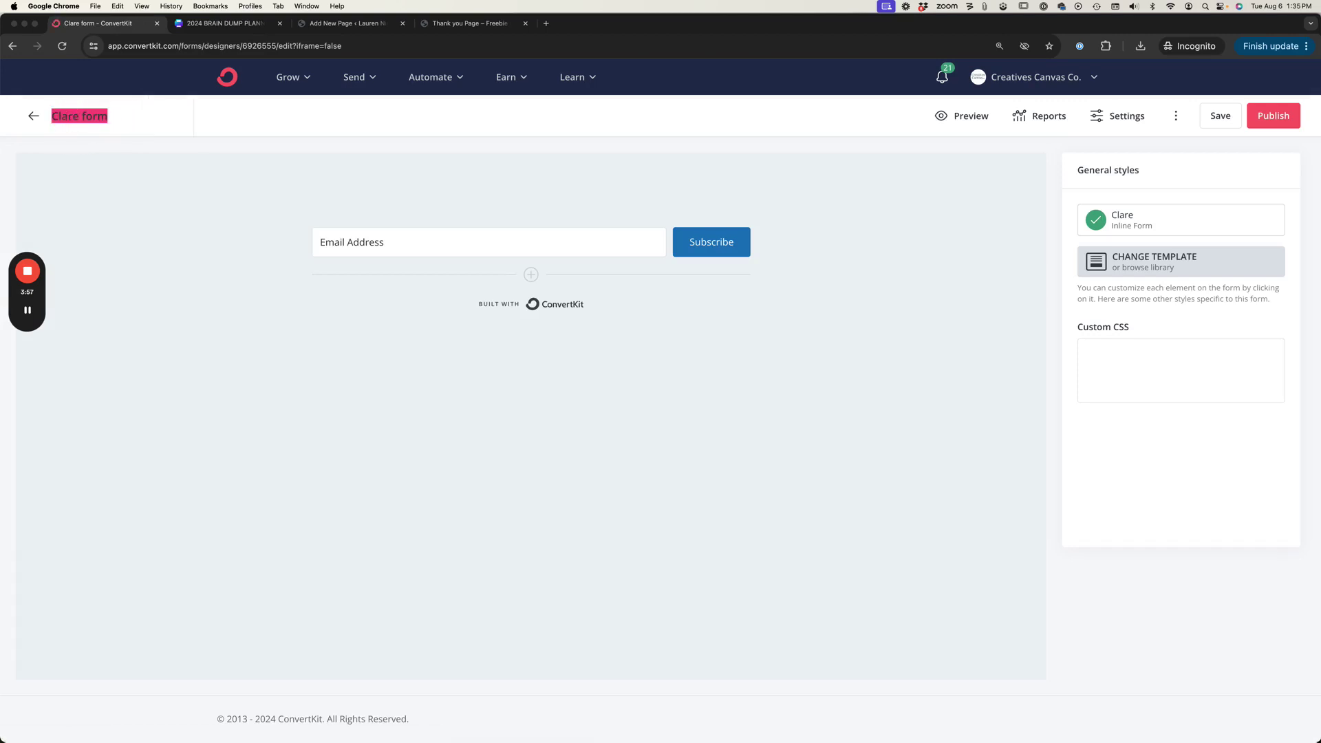
pyautogui.write('Freebie Library Access')
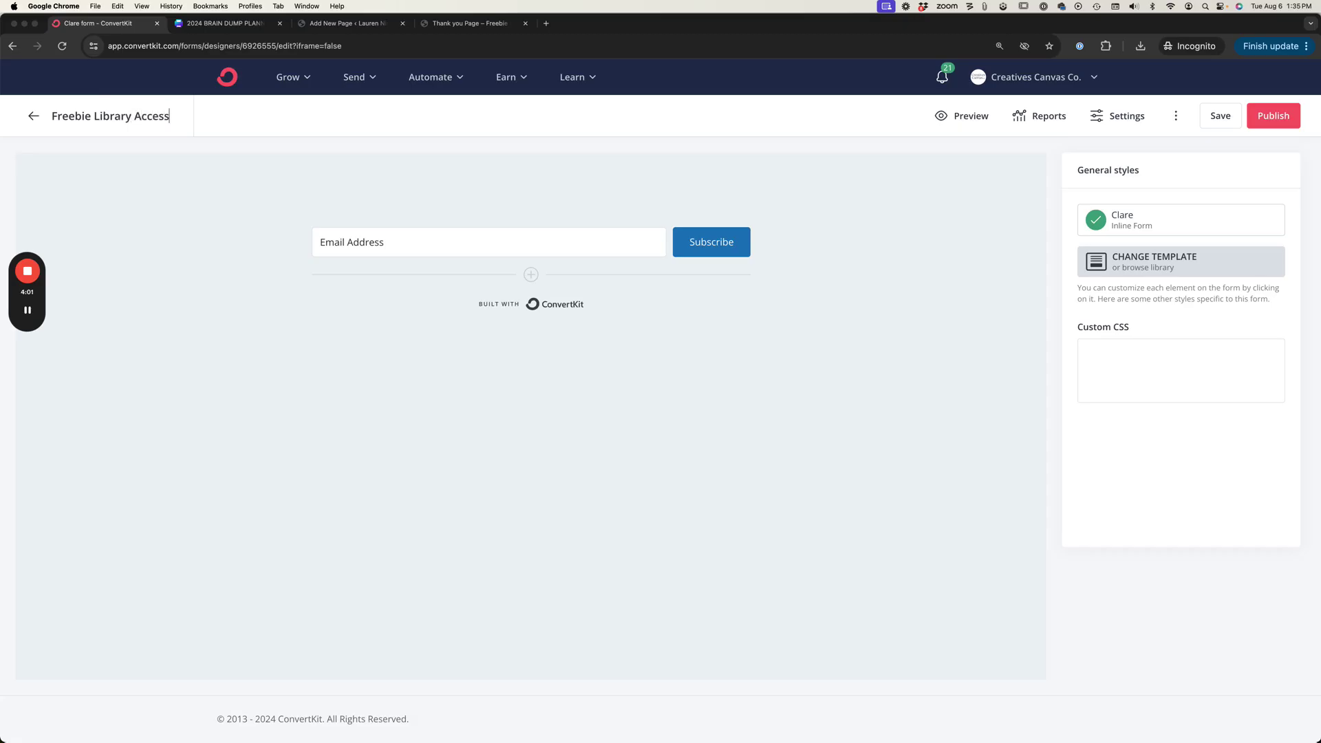
pyautogui.press('Return')
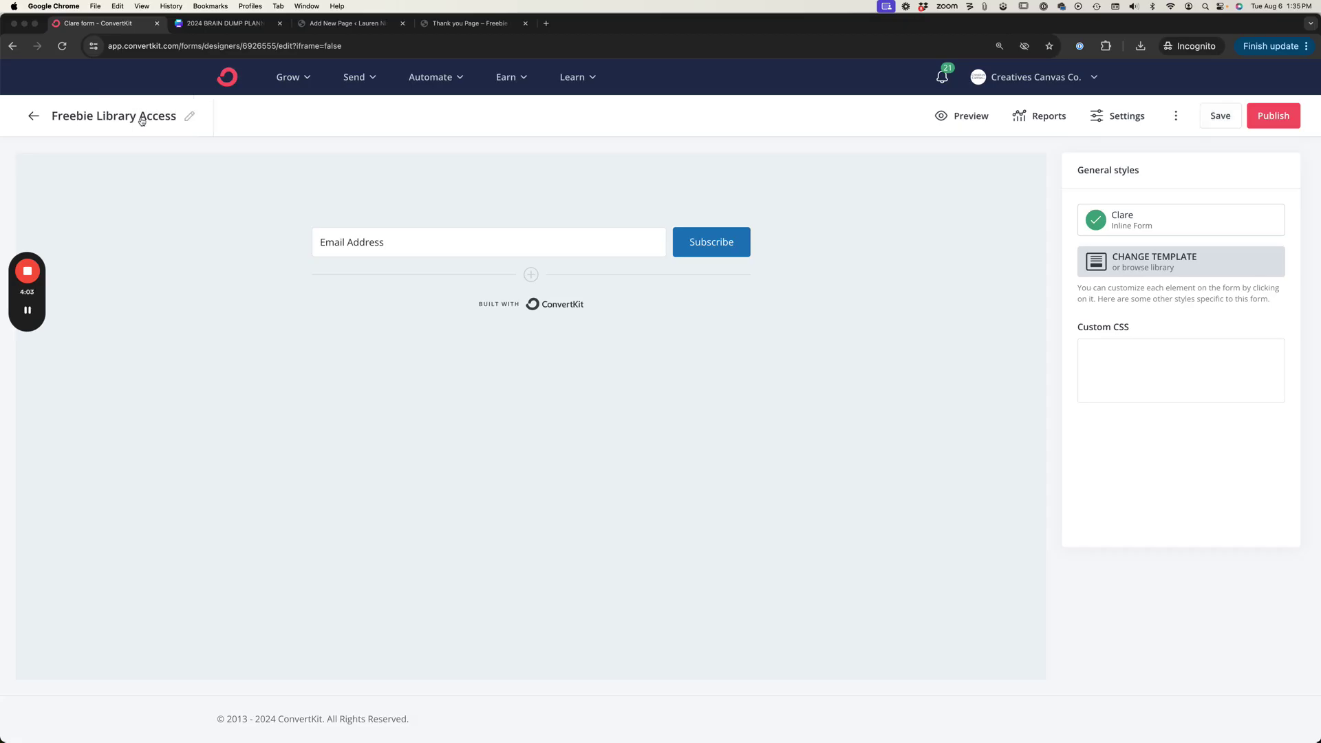
# Give the Subscribe button a dark brown #5B4D35 background and 0 border radius.
pyautogui.click(720, 253)
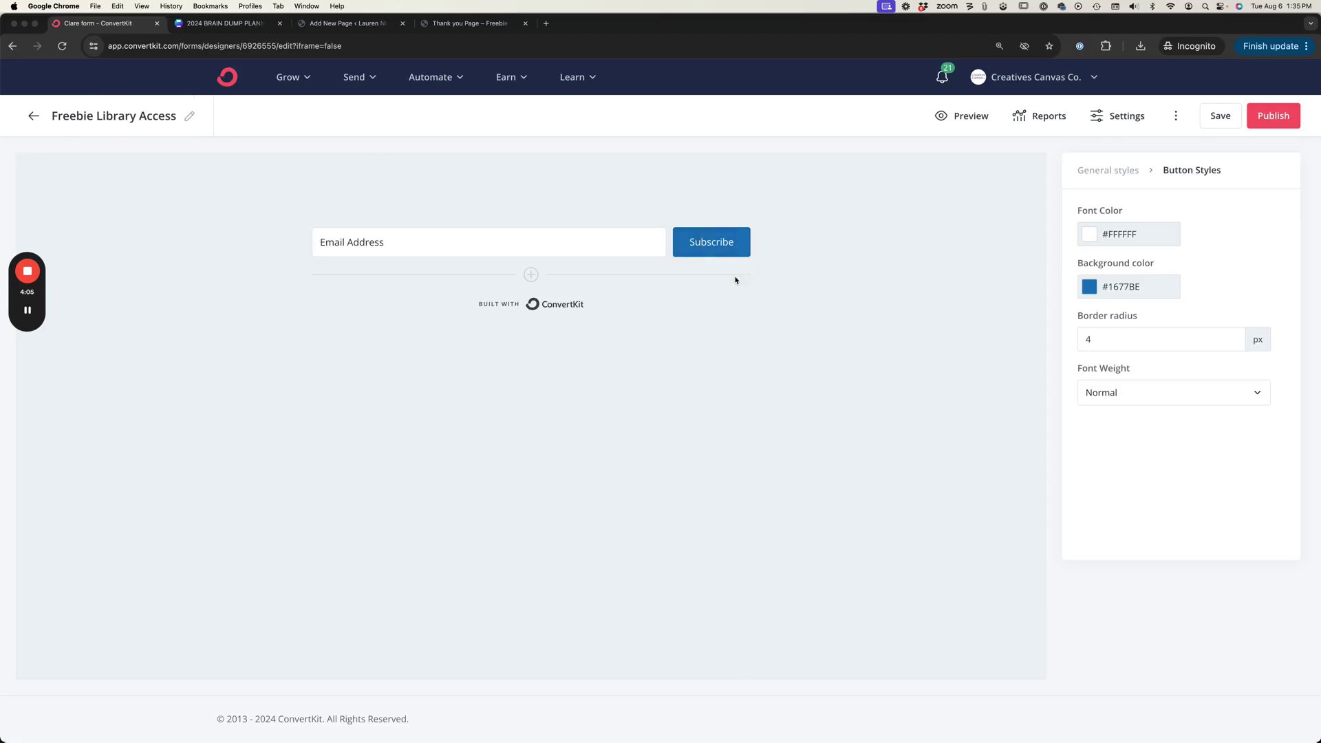
pyautogui.click(1088, 288)
pyautogui.click(1113, 455)
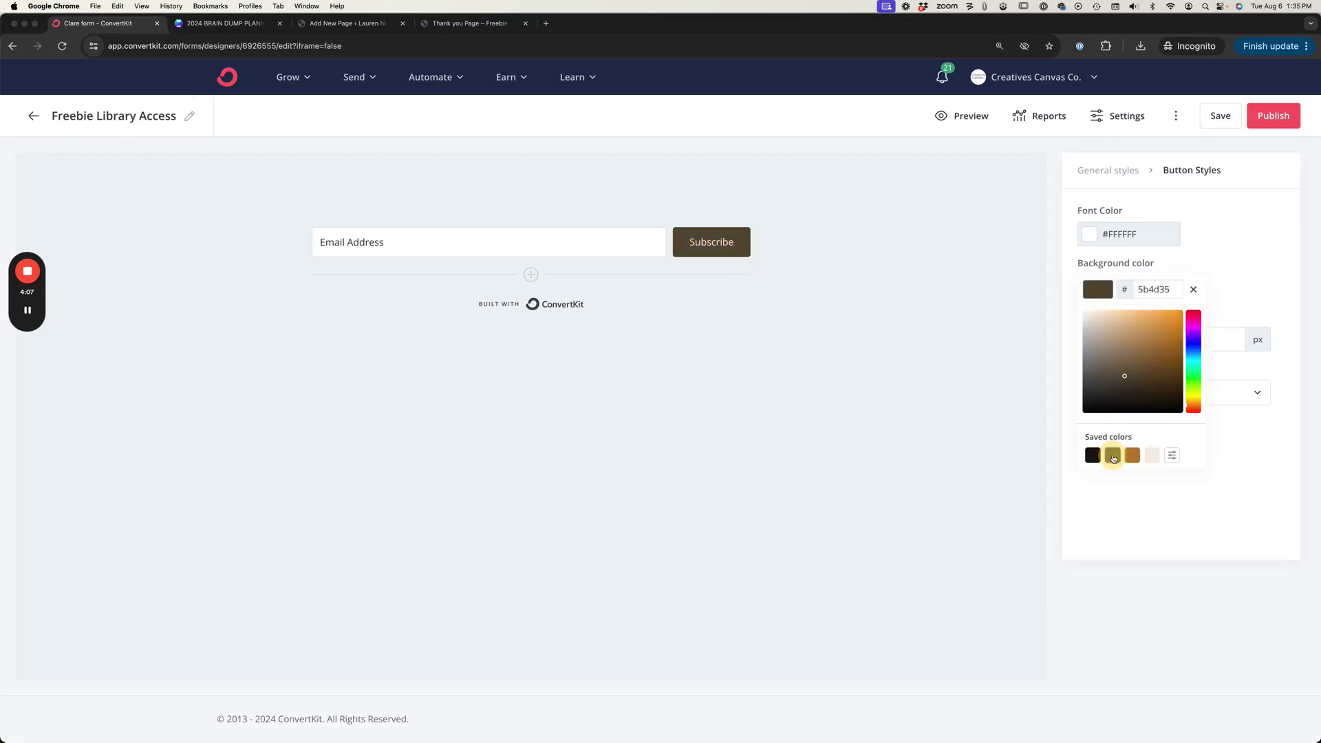
pyautogui.click(1109, 337)
pyautogui.doubleClick(1079, 337)
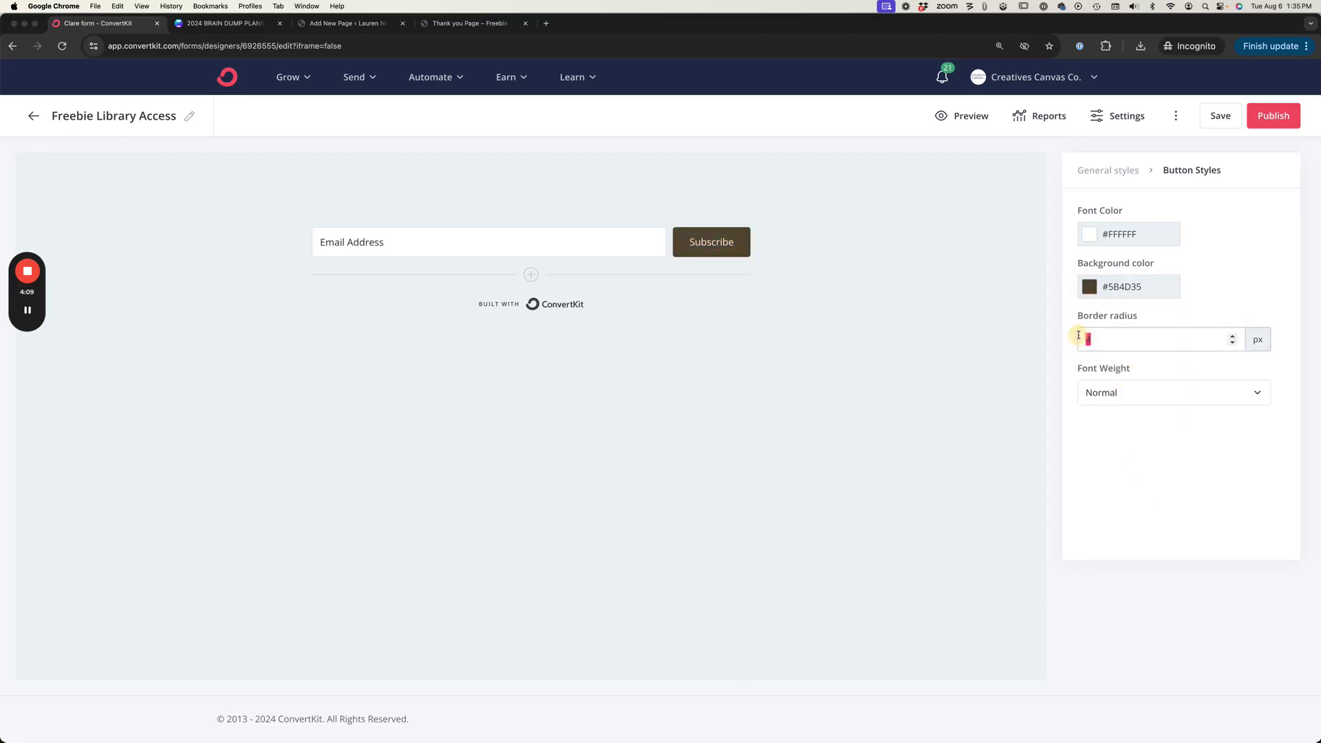
pyautogui.write('0')
# Set the Email Address field's corner radius to 0.
pyautogui.click(585, 243)
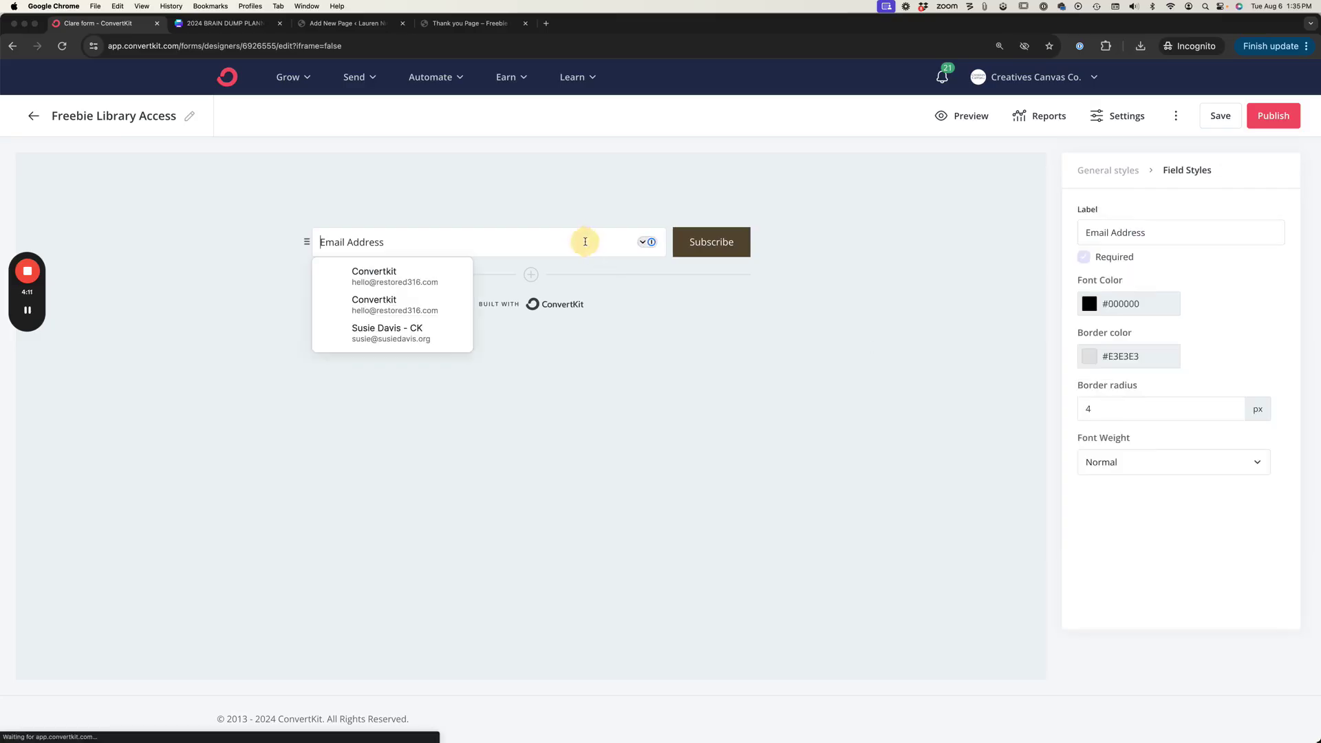
pyautogui.doubleClick(1124, 411)
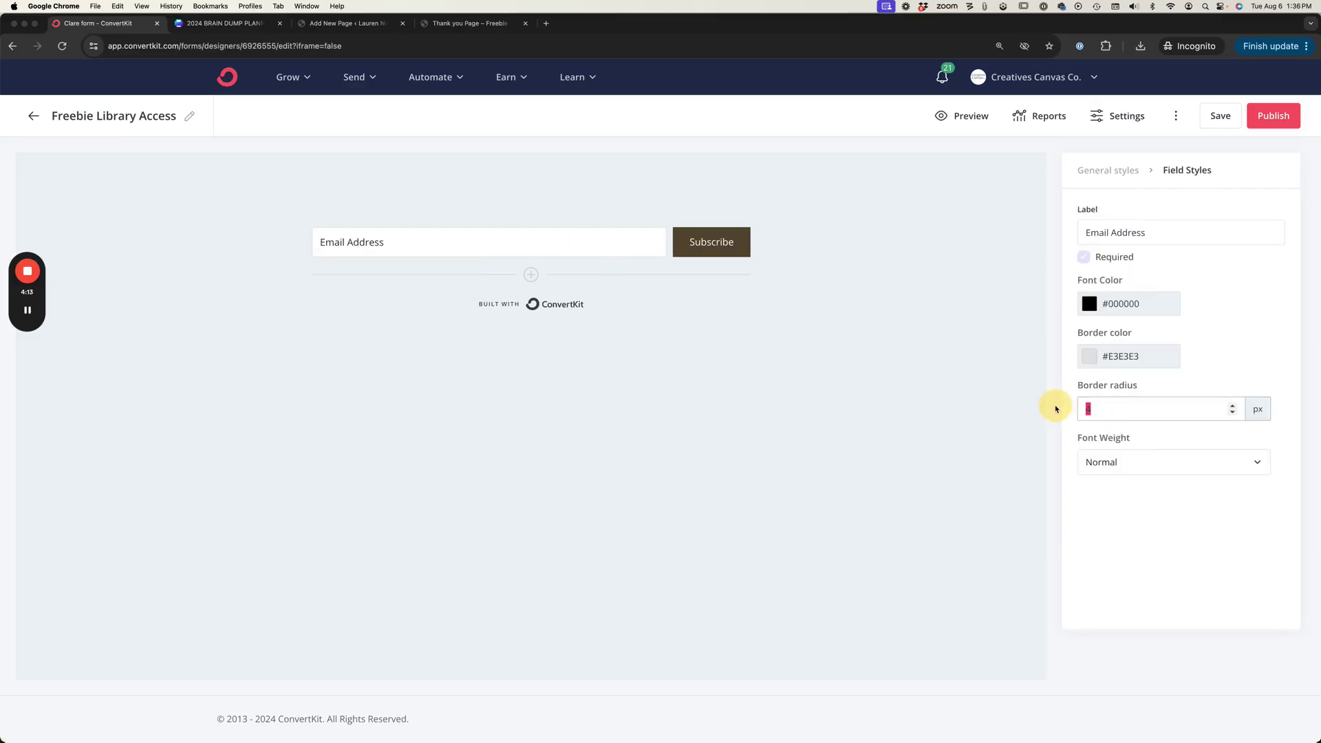
pyautogui.write('0')
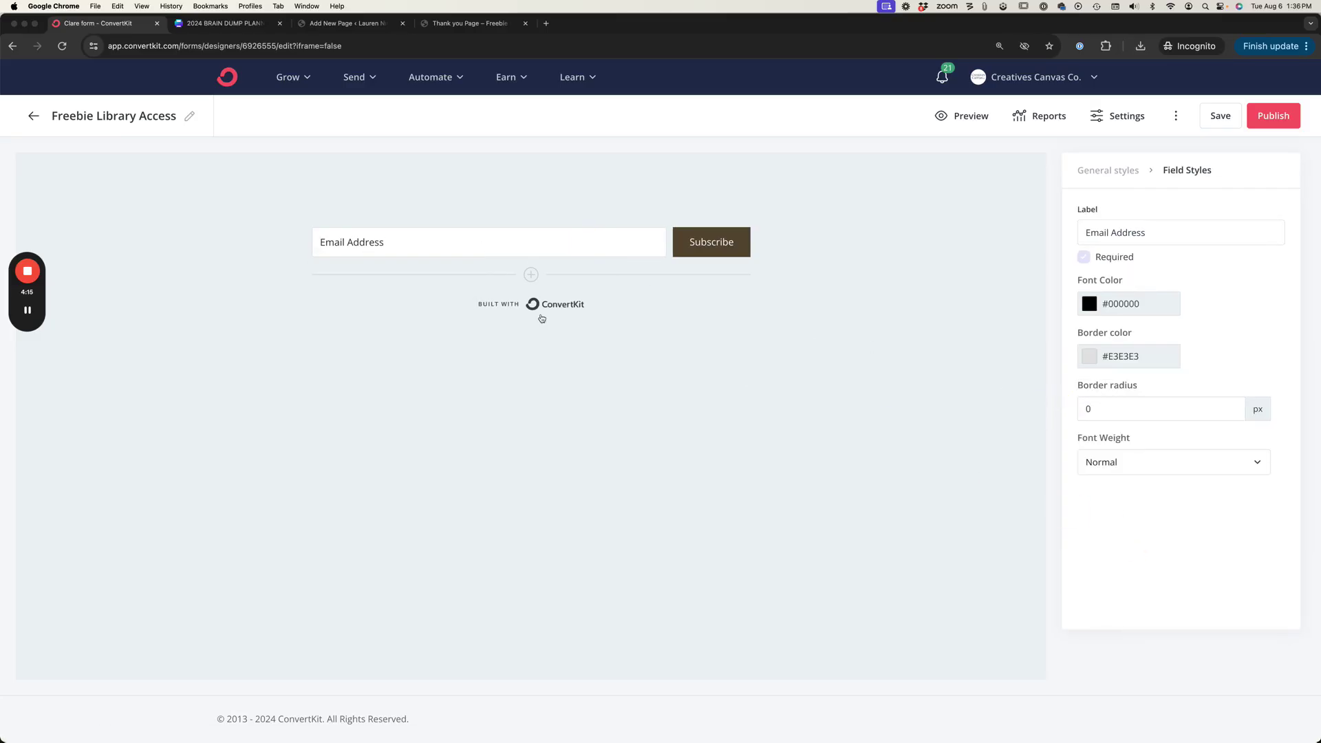
# Add a First Name custom field and place it before Email Address.
pyautogui.click(531, 274)
pyautogui.click(586, 298)
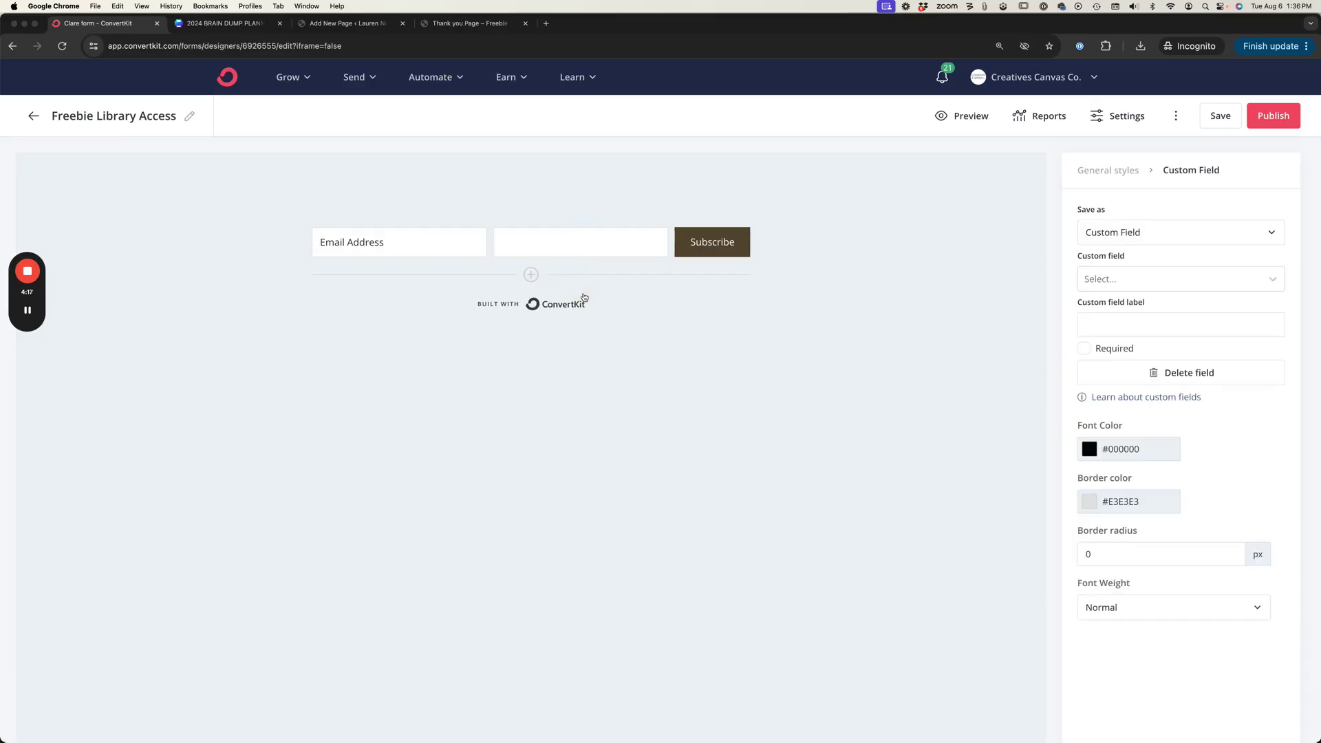
pyautogui.click(533, 245)
pyautogui.click(1101, 279)
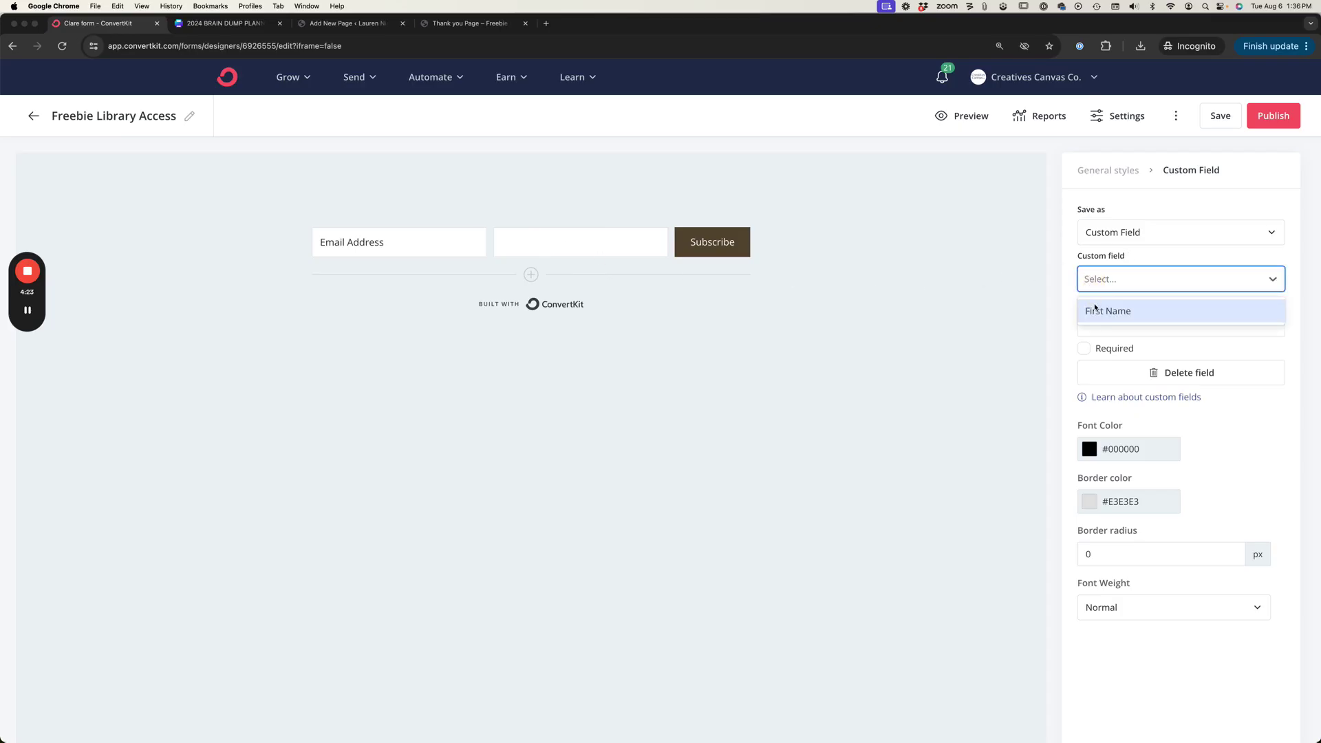
pyautogui.click(1093, 307)
pyautogui.moveTo(486, 241); pyautogui.dragTo(414, 297)
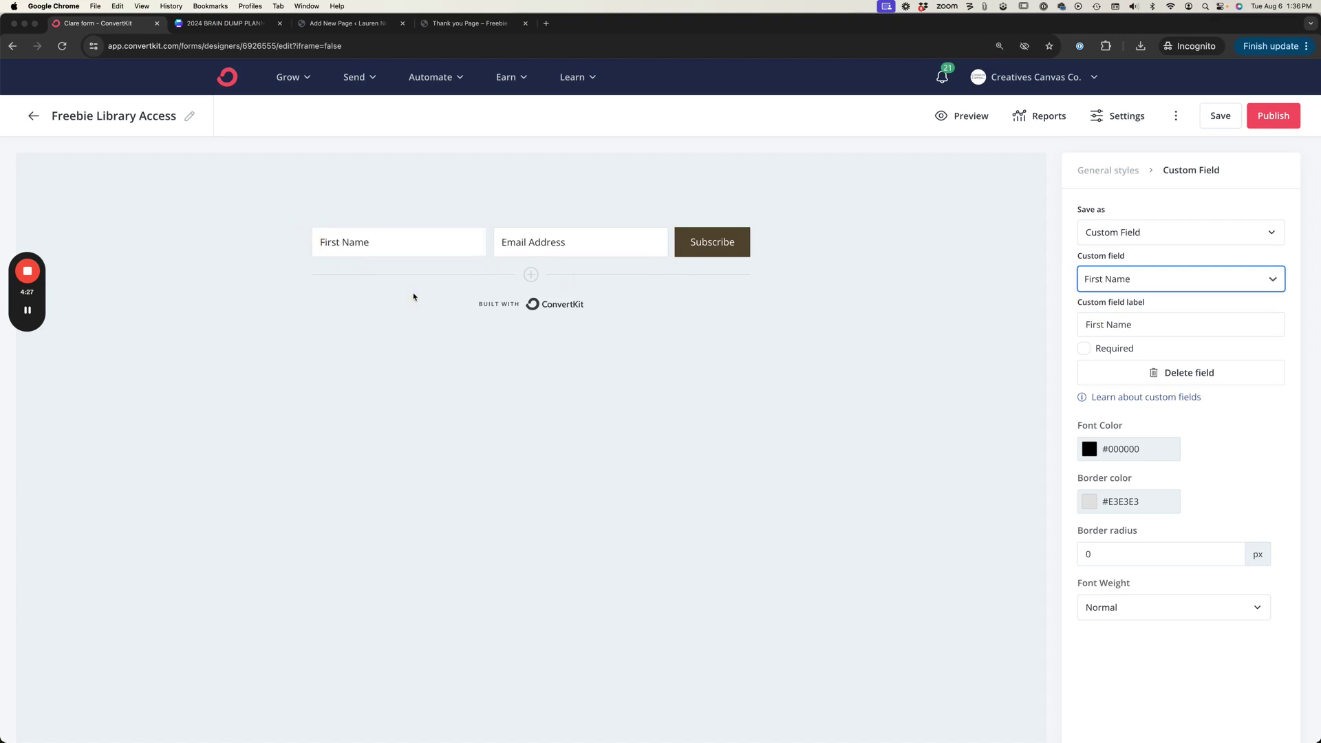
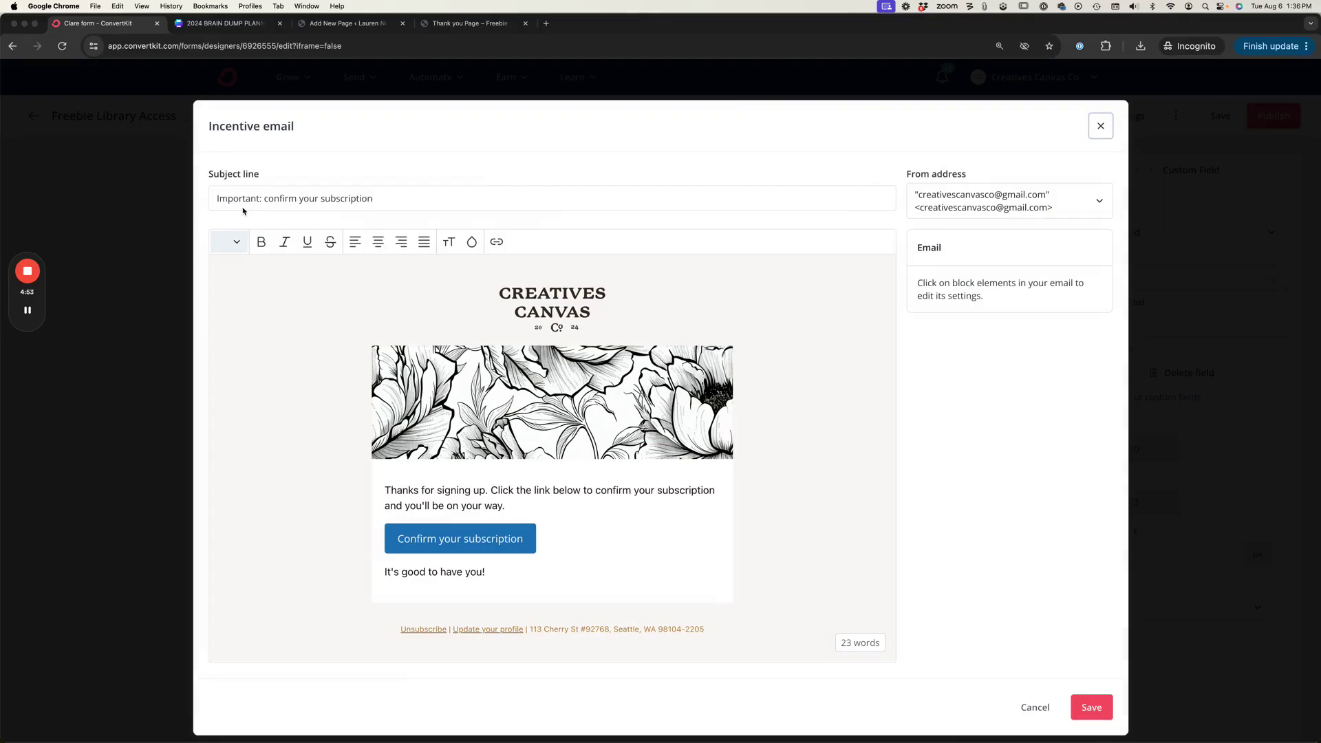
# Replace the incentive email subject with 'Welcome to our Freebie Library!'.
pyautogui.moveTo(375, 198); pyautogui.dragTo(452, 204)
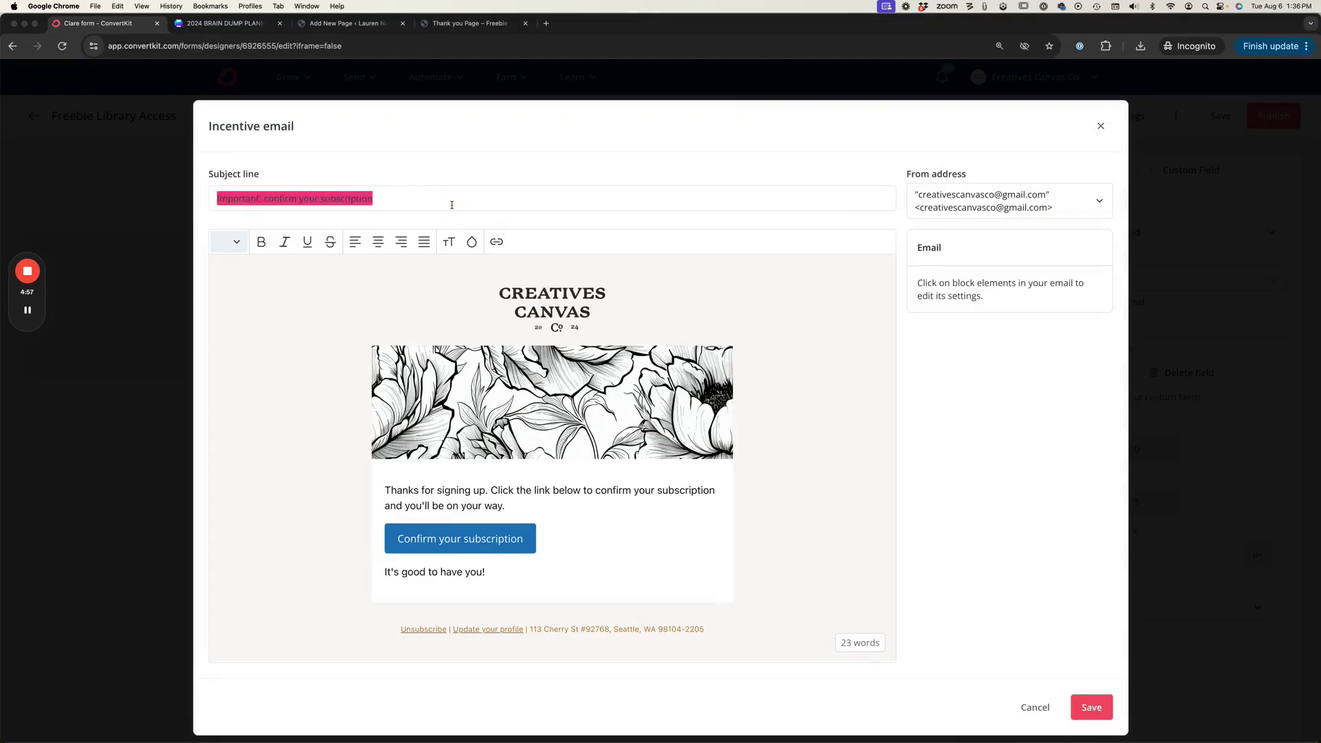
pyautogui.write('We')
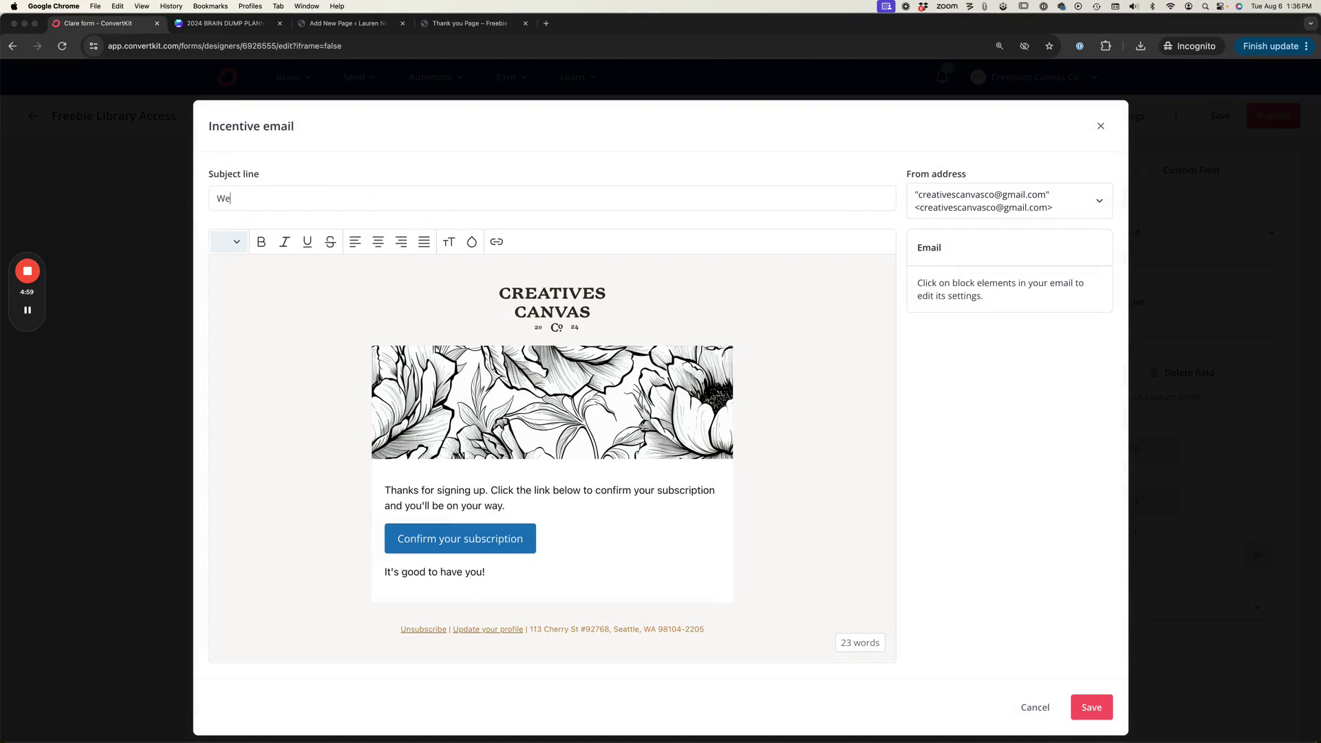
pyautogui.write('lcome to our Freebie Library!')
pyautogui.moveTo(510, 506); pyautogui.dragTo(381, 496)
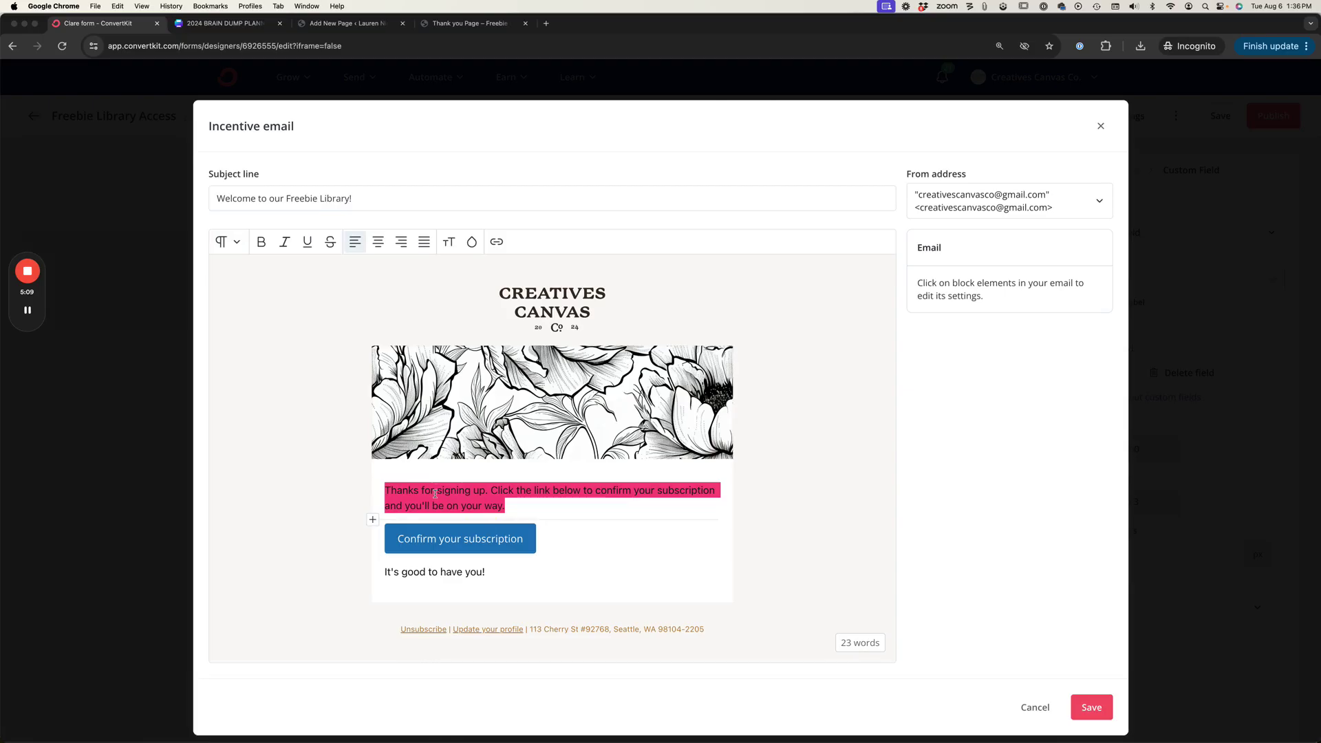
# Change the confirmation button label to 'Access the Freebie Library Now!'.
pyautogui.click(430, 538)
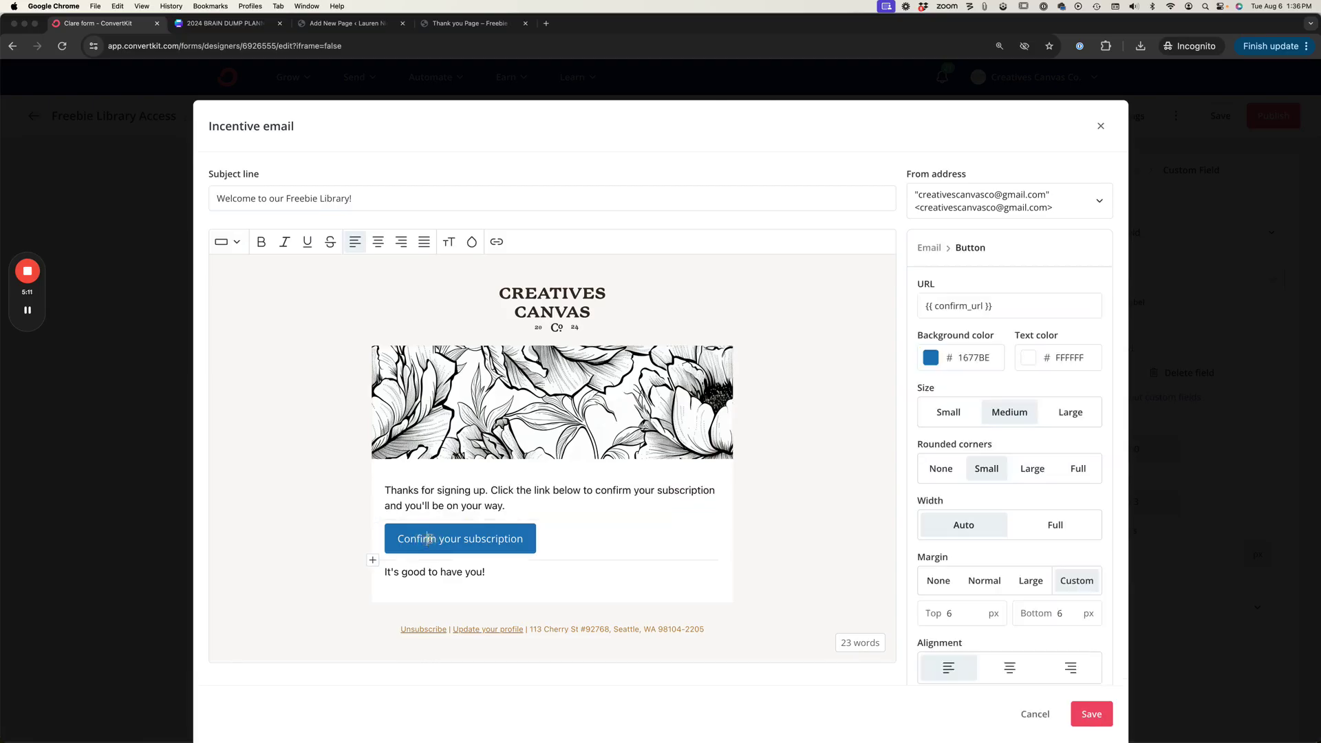
pyautogui.moveTo(399, 538); pyautogui.dragTo(497, 544)
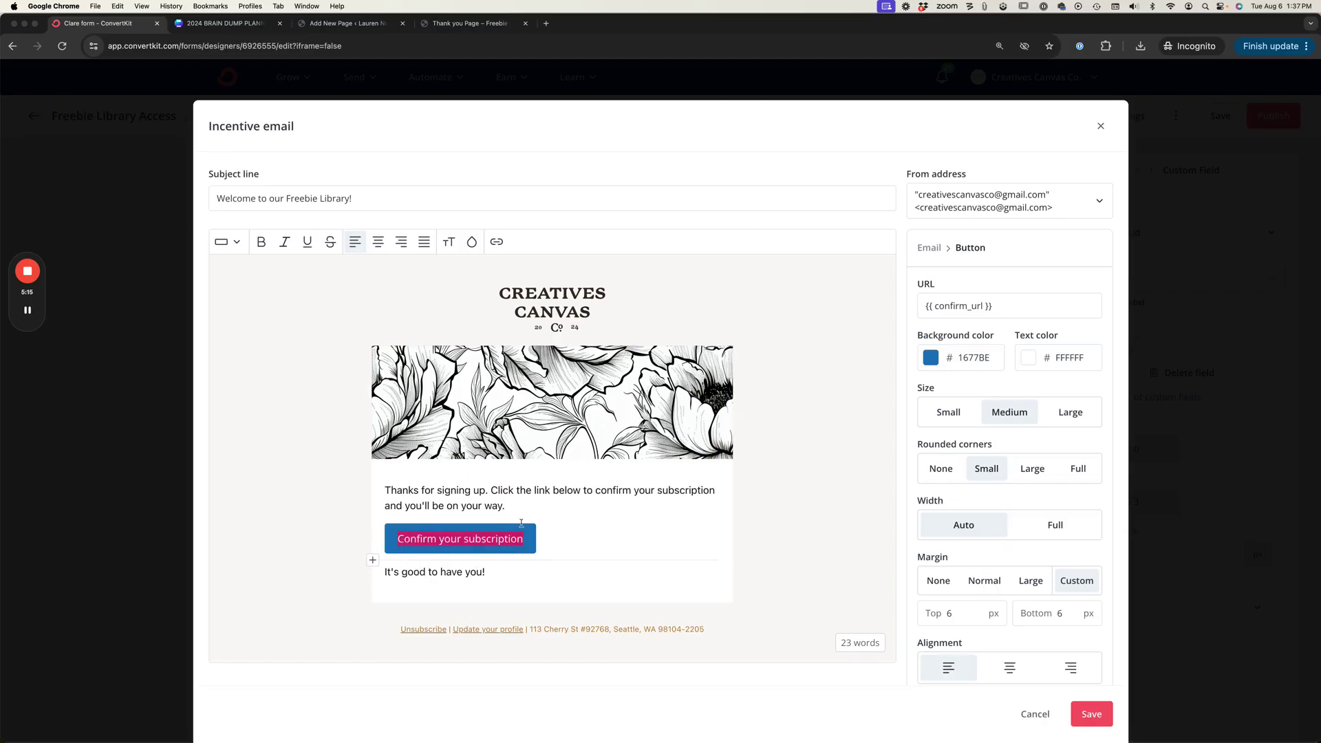
pyautogui.write('Access')
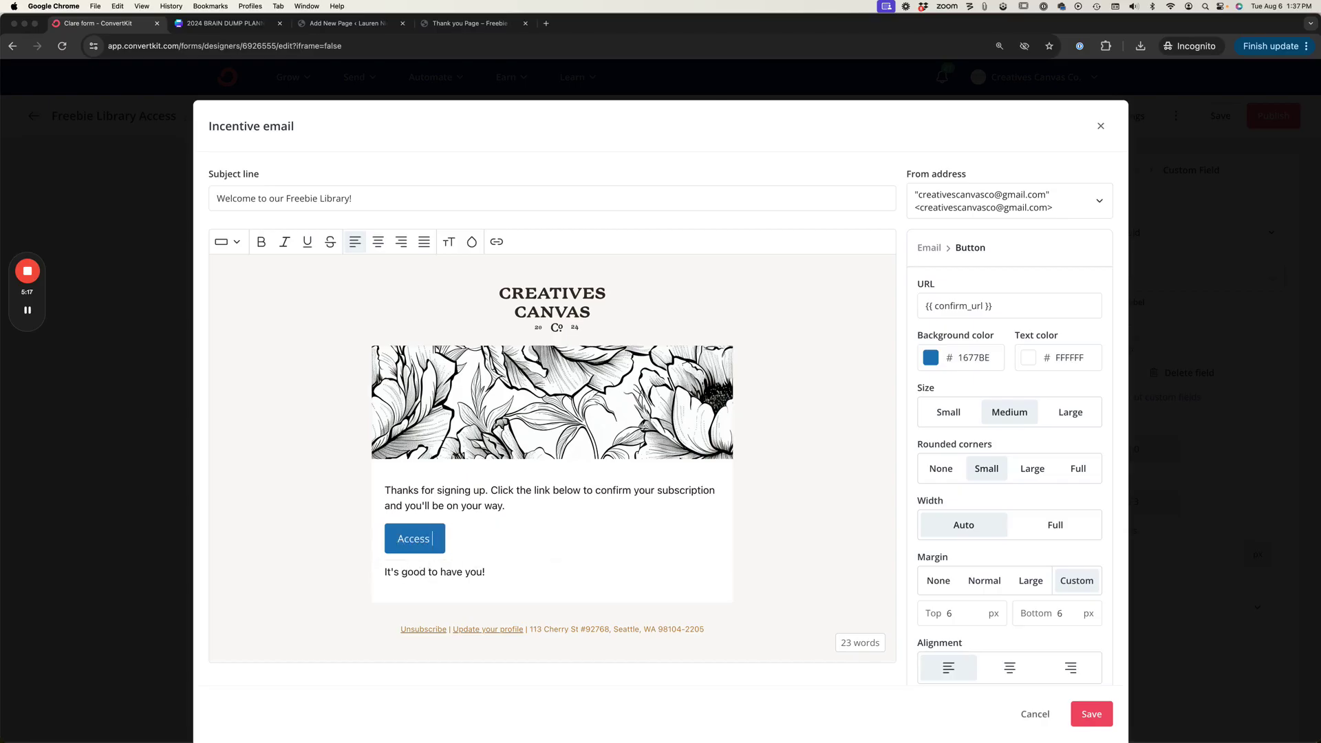
pyautogui.write(' the Freebie')
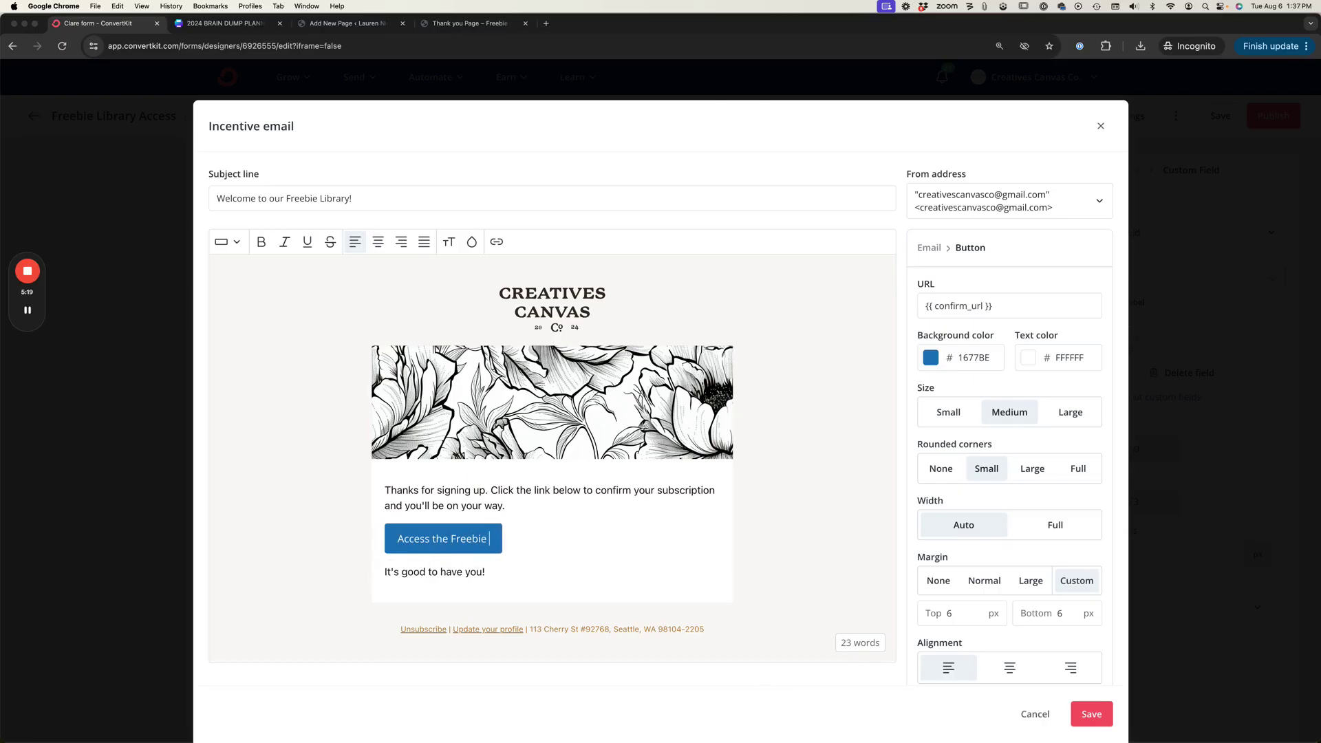
pyautogui.write(' Library Now!')
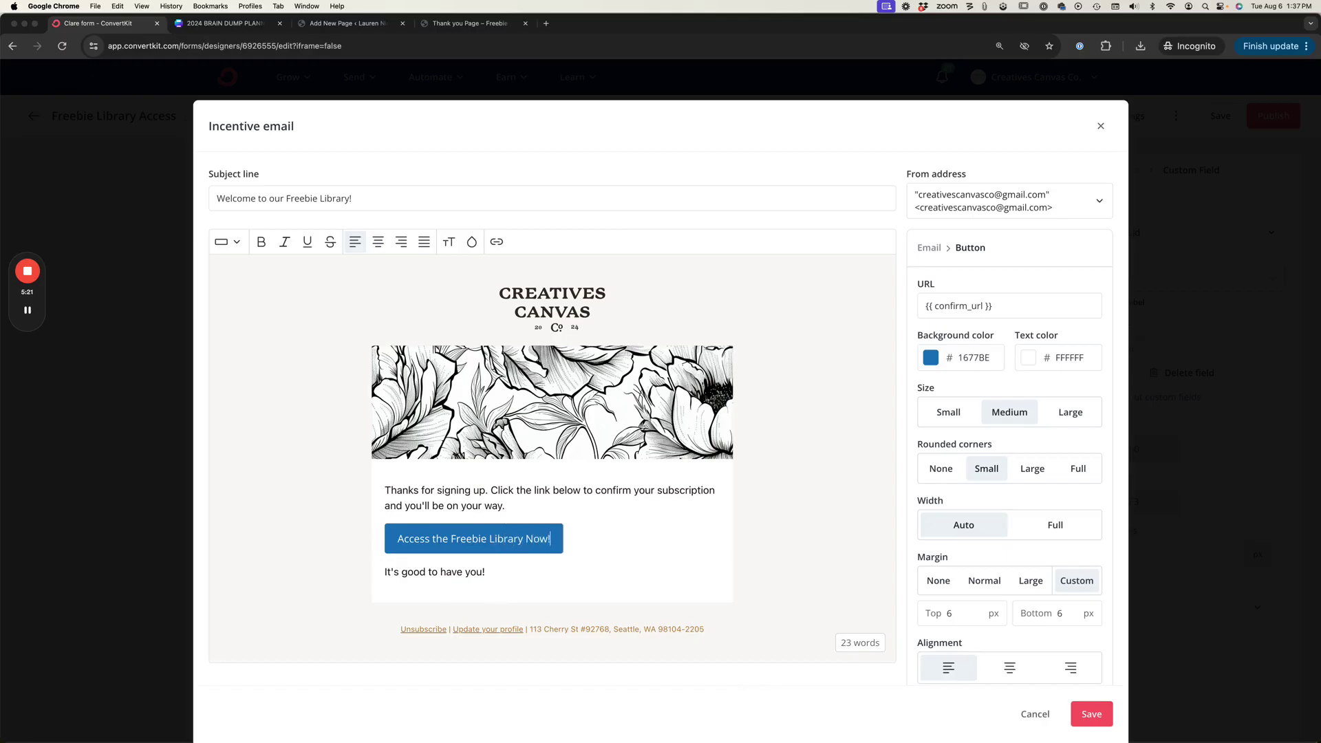
pyautogui.click(494, 511)
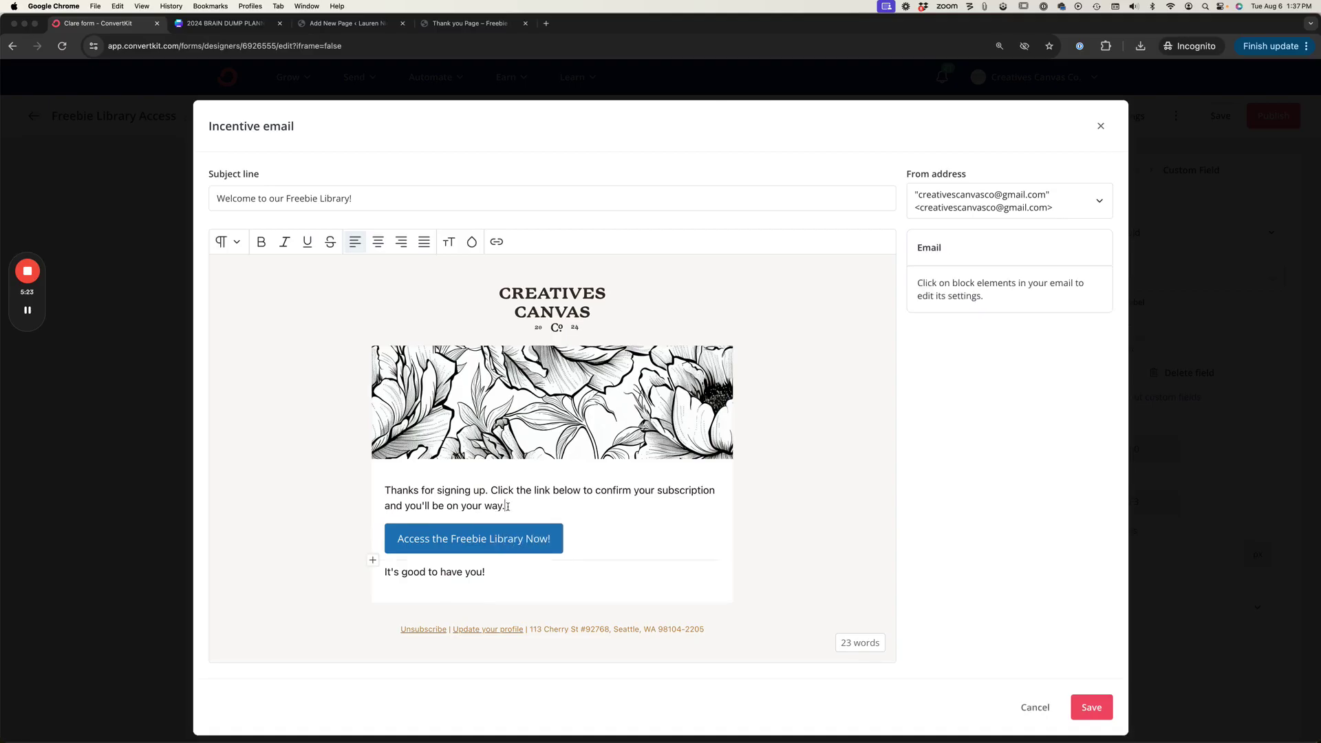
# Add 'In order to access our Freebie Library, you'll need the password below:' with the password bold beneath, then save.
pyautogui.press('Return')
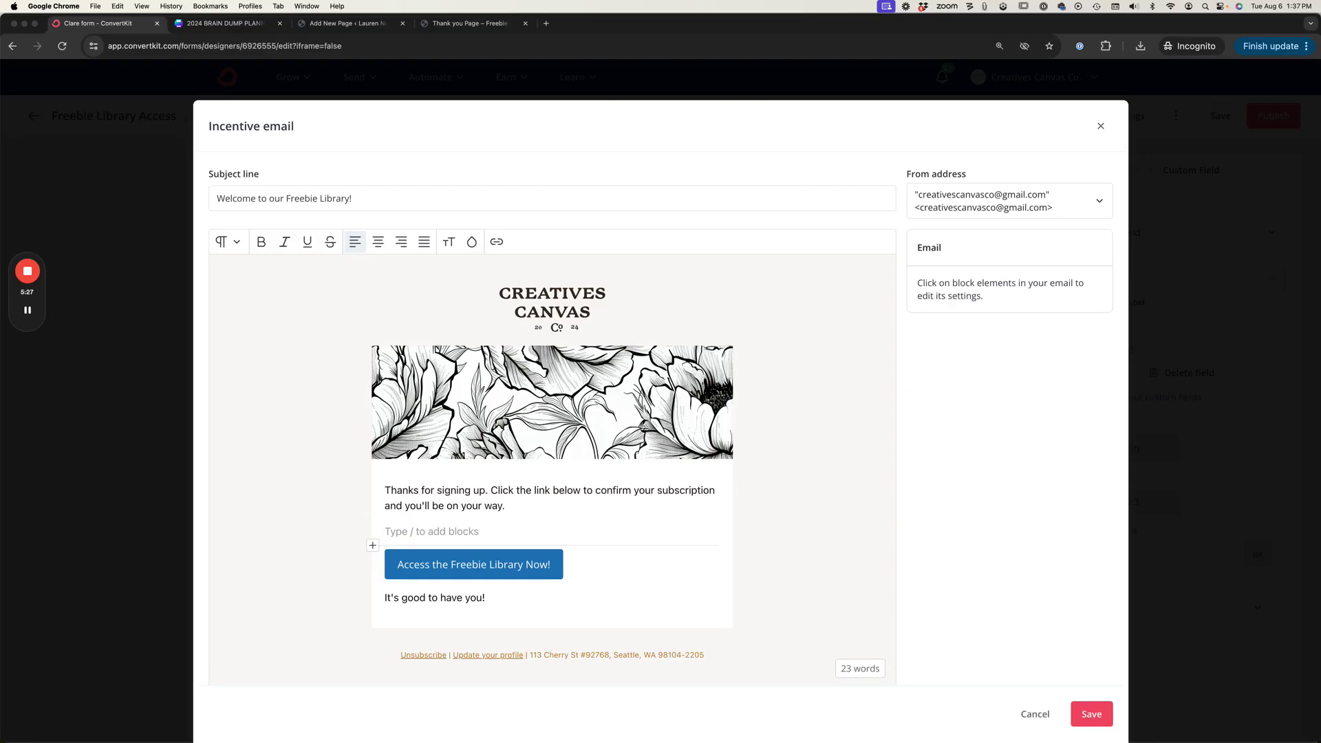
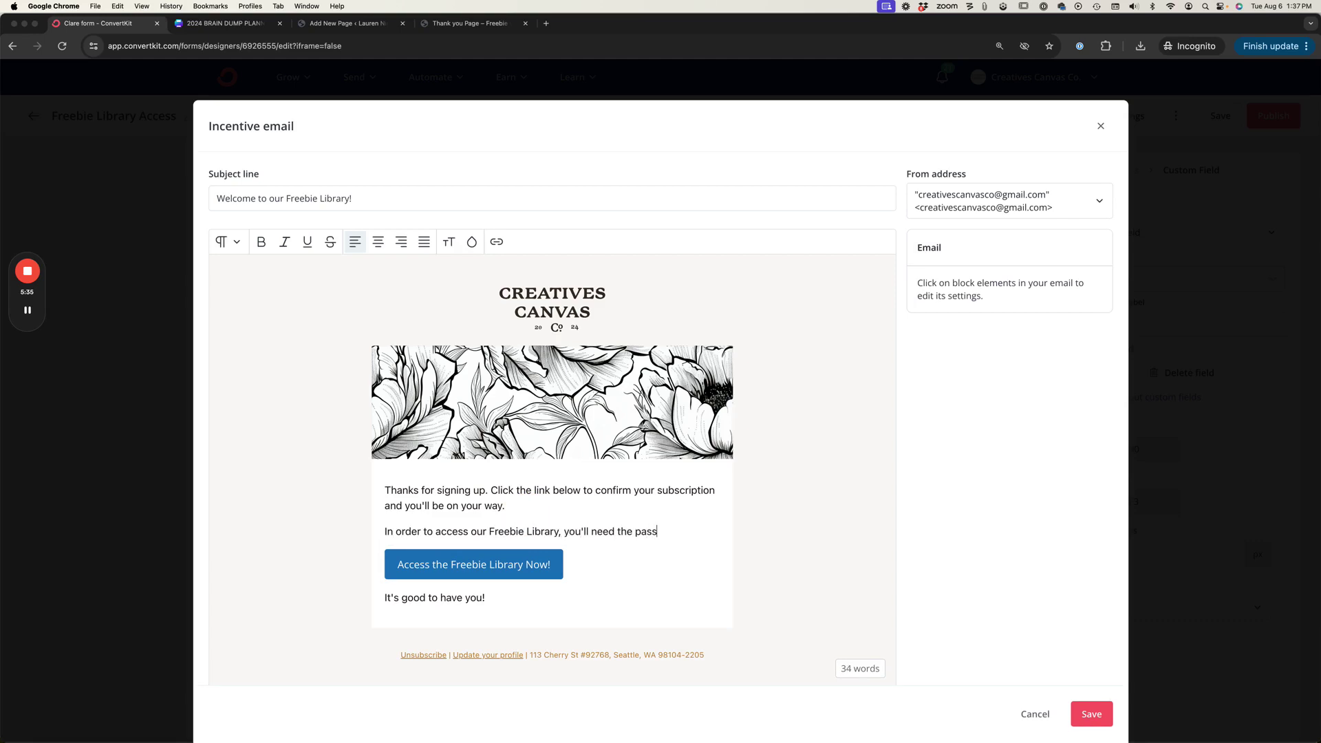
pyautogui.press('Return')
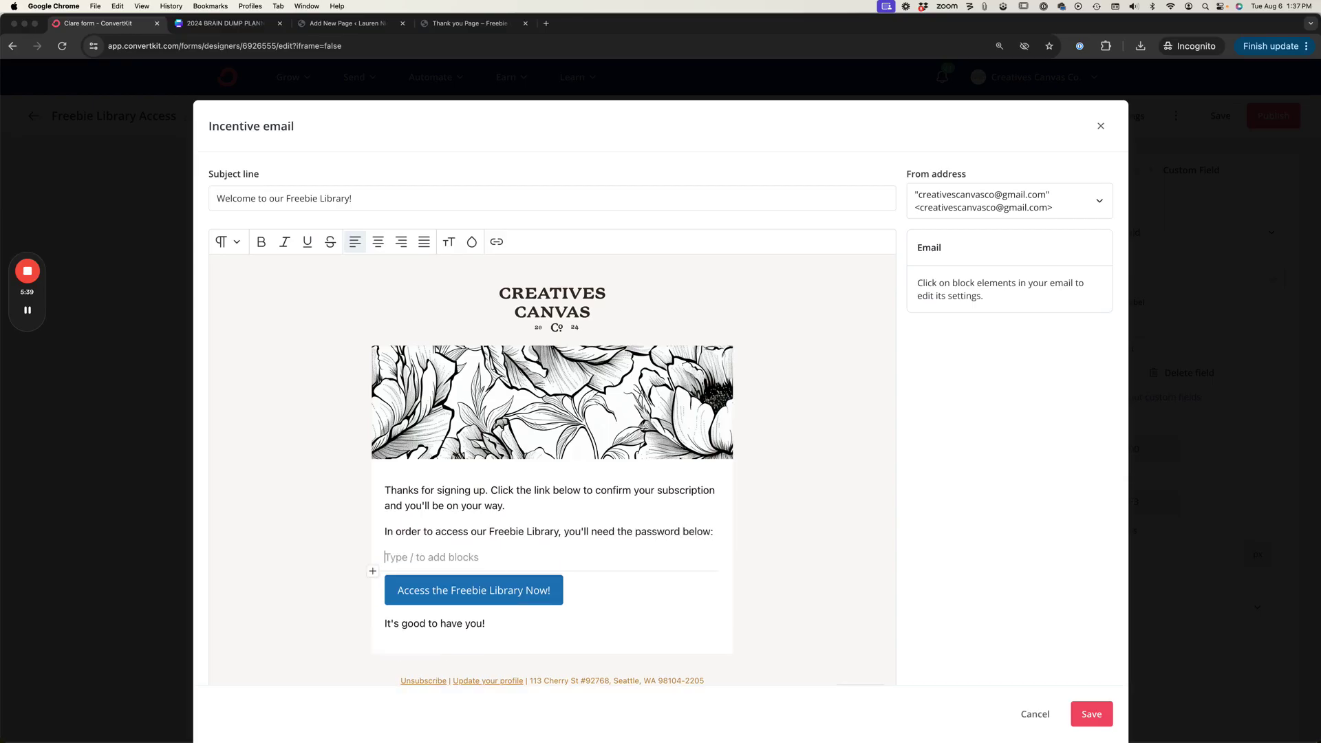
pyautogui.doubleClick(403, 556)
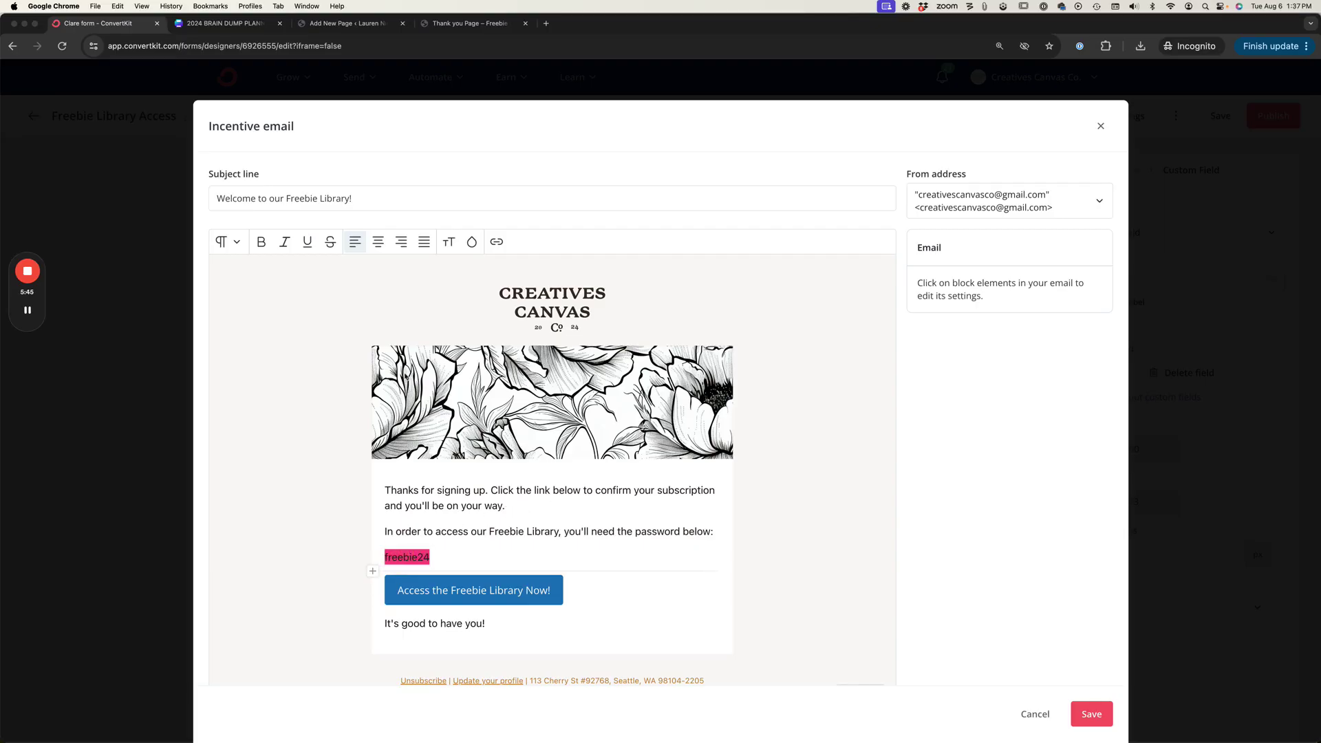
pyautogui.click(261, 242)
pyautogui.click(417, 559)
pyautogui.click(486, 589)
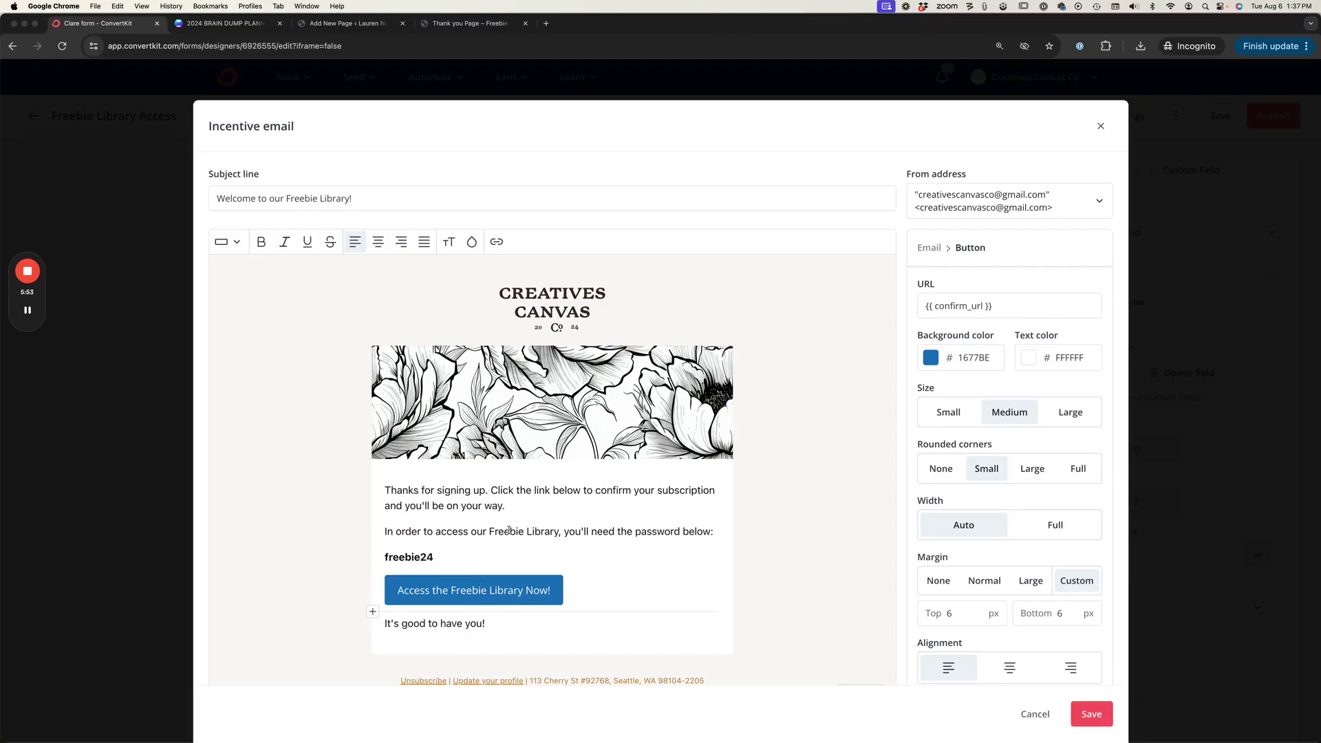
pyautogui.click(1093, 714)
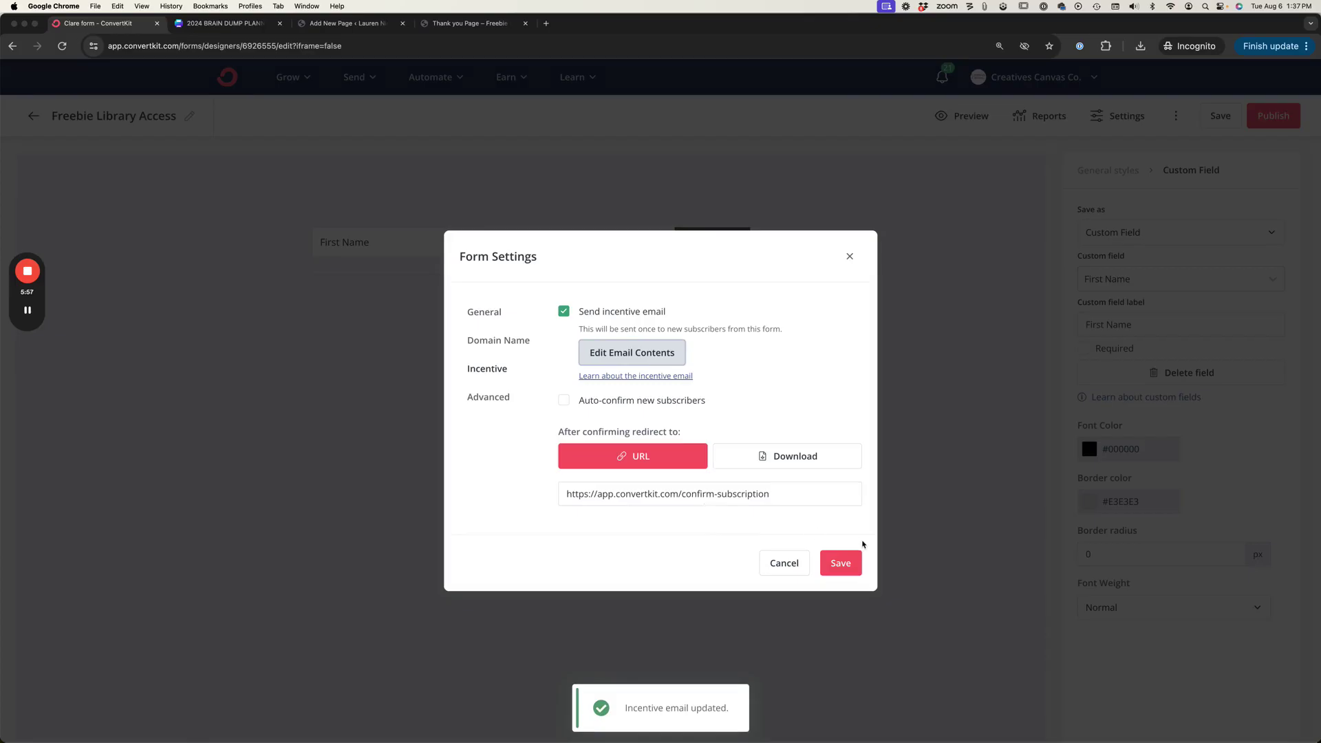
# Save the form settings and the Freebie Library Access form, then go to the WordPress editor.
pyautogui.click(841, 563)
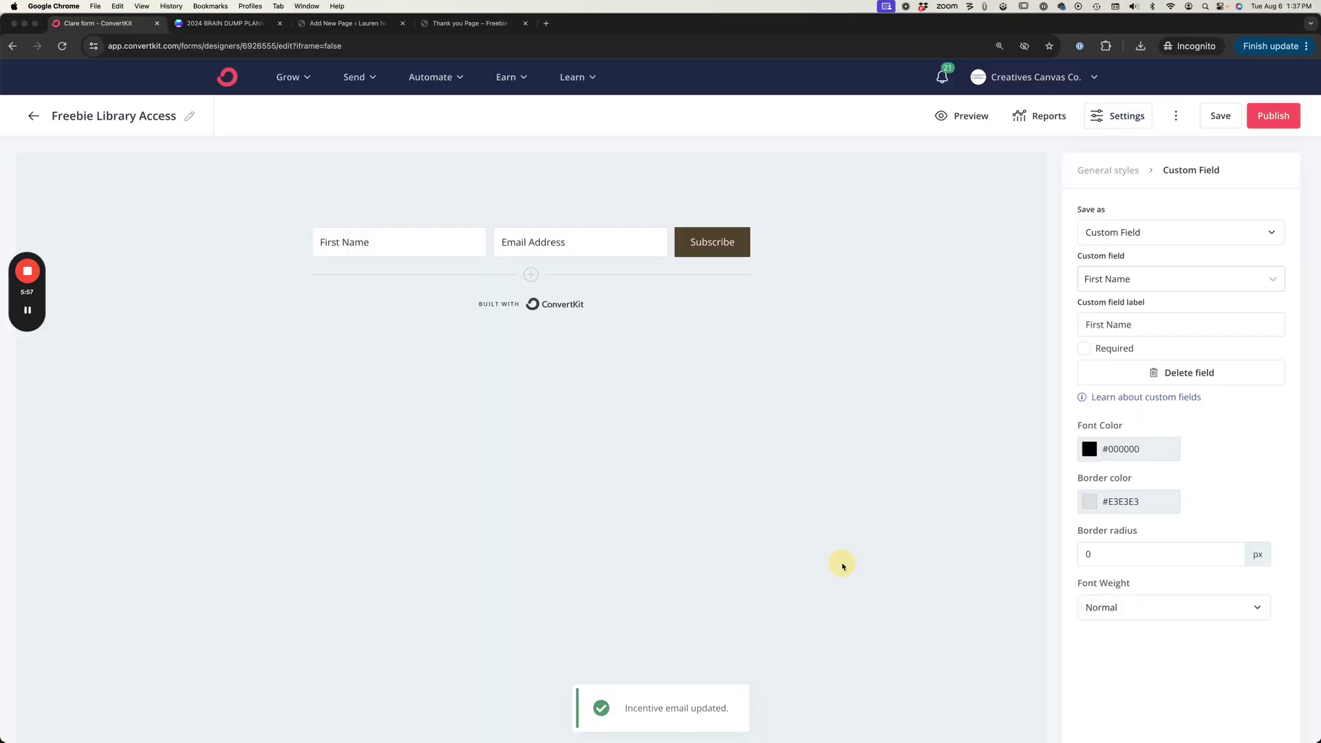
pyautogui.click(1219, 115)
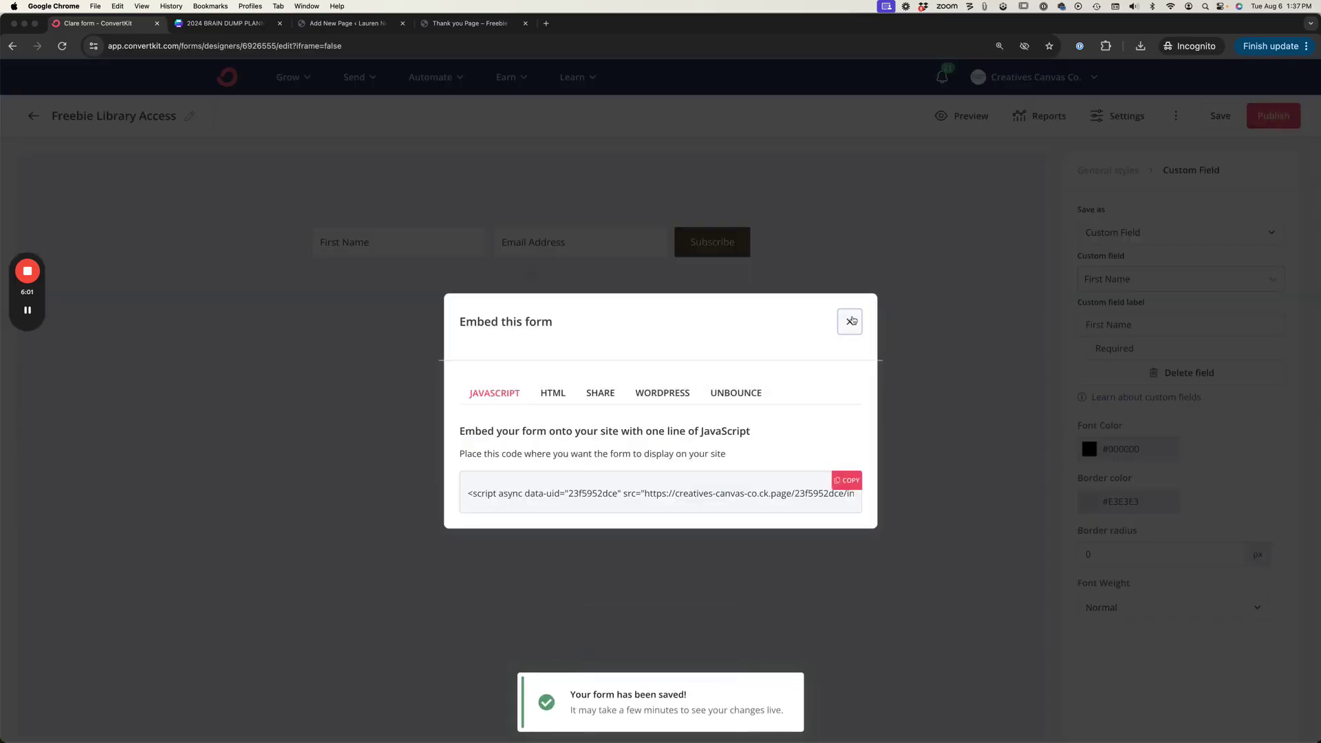
pyautogui.click(851, 321)
pyautogui.click(317, 24)
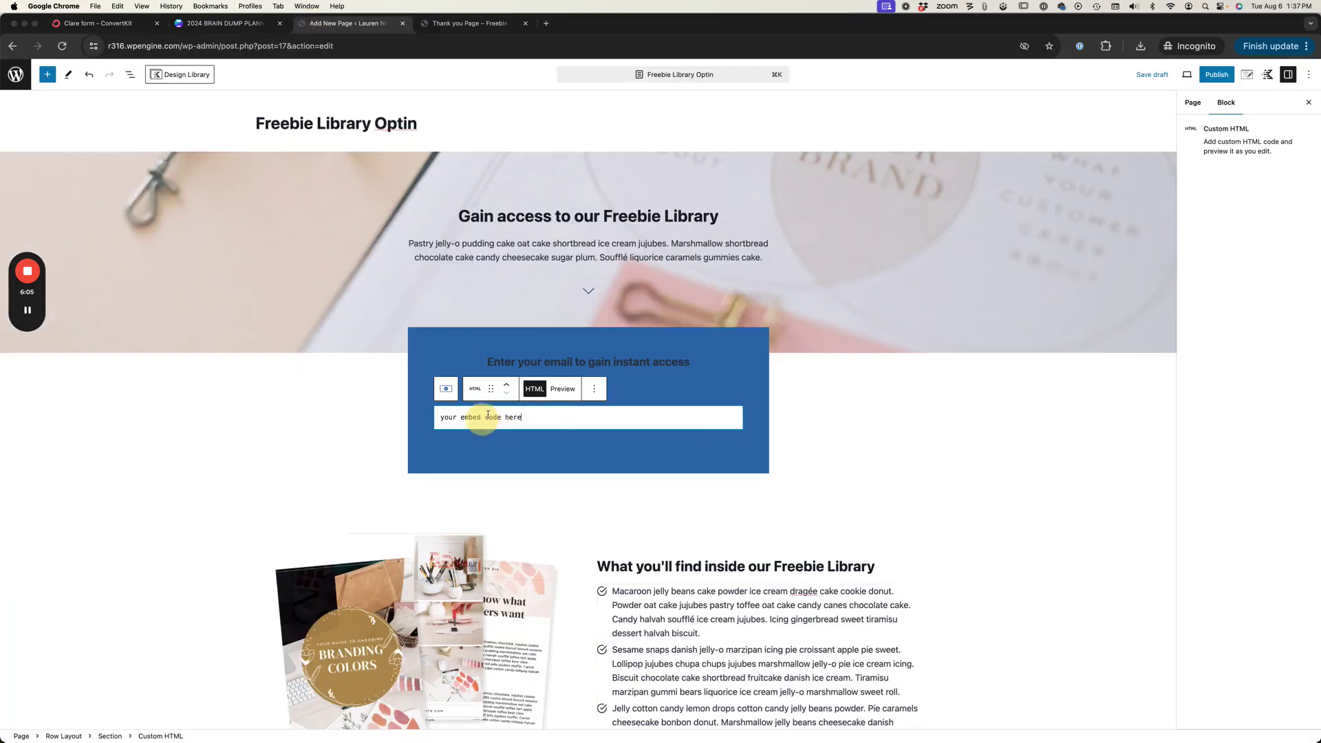
# Replace the placeholder Custom HTML block with a ConvertKit Form block.
pyautogui.click(594, 389)
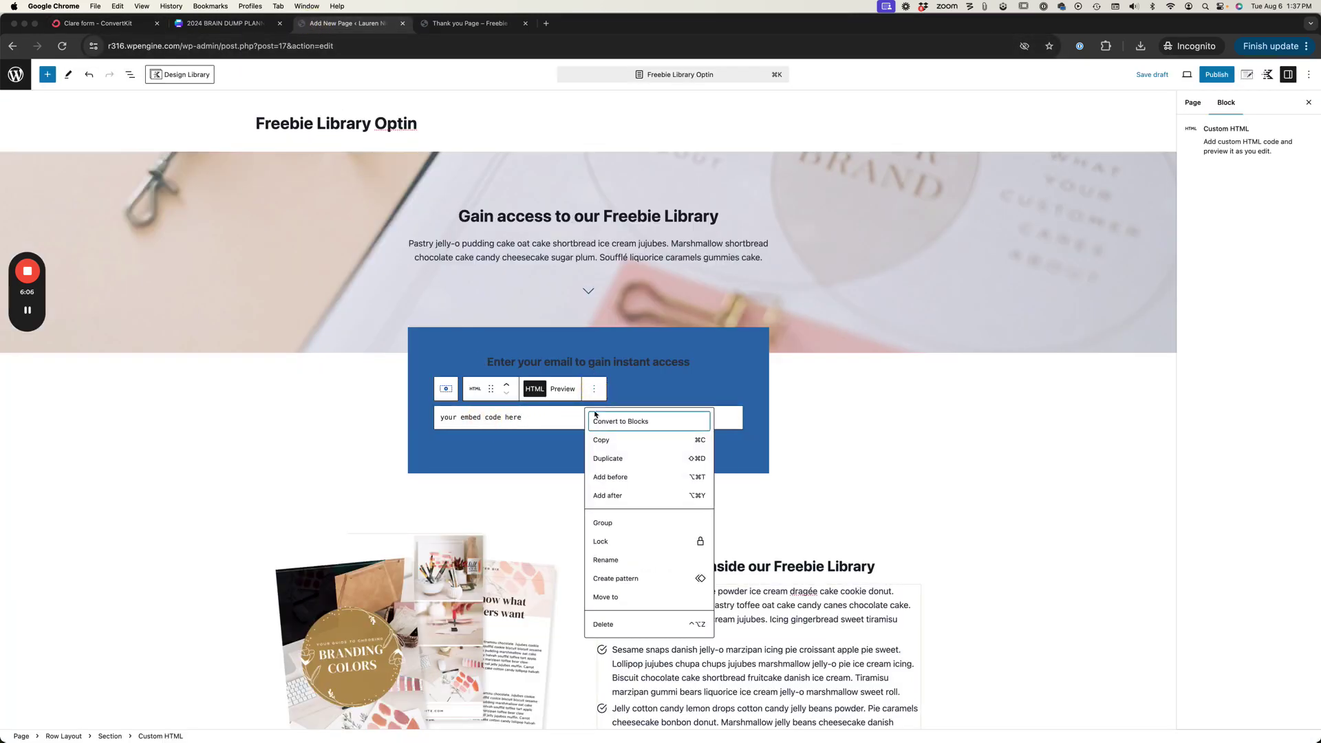
pyautogui.click(605, 624)
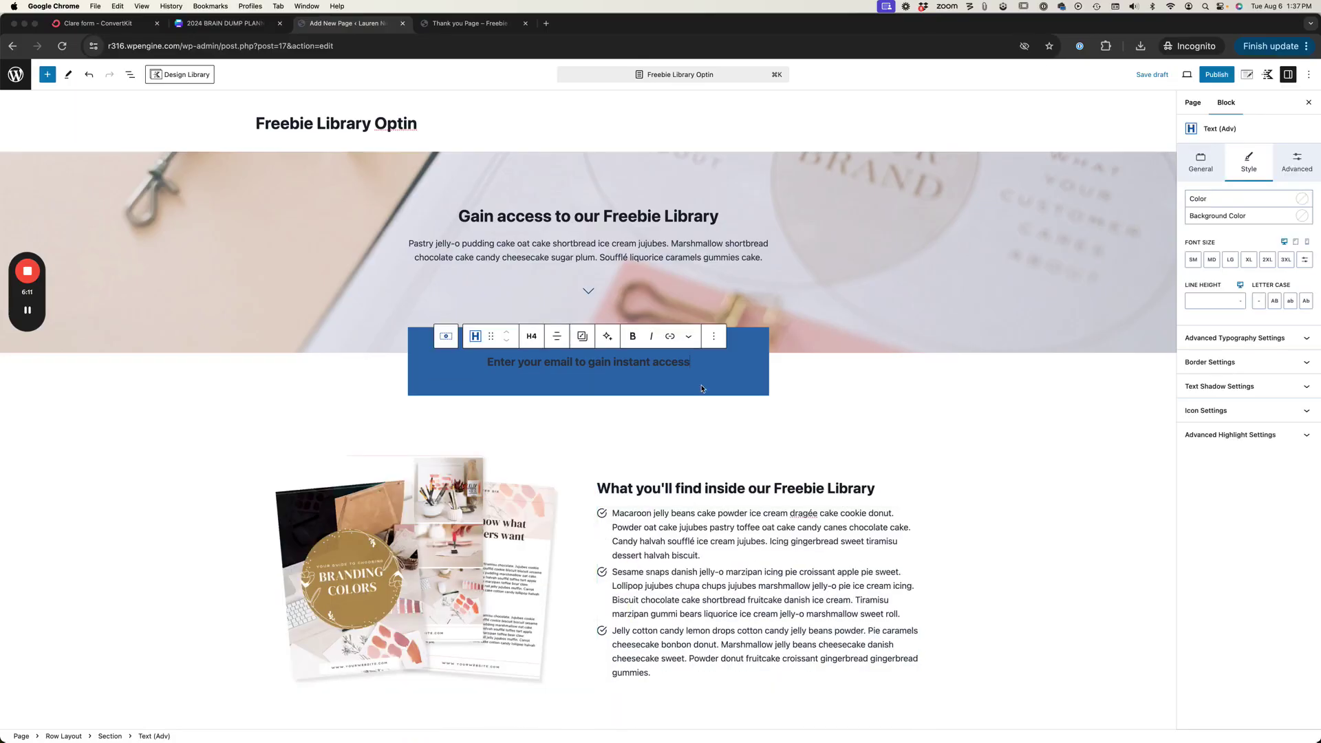
pyautogui.press('Return')
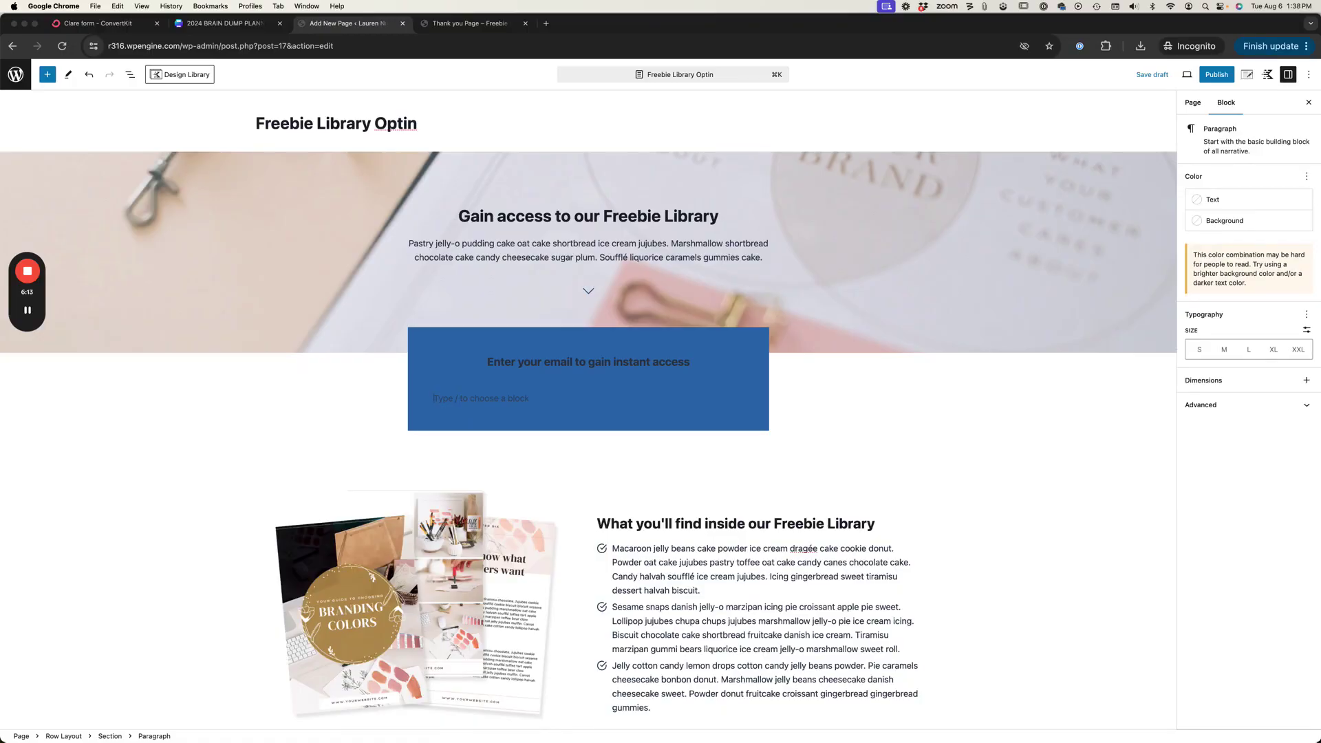
pyautogui.click(737, 399)
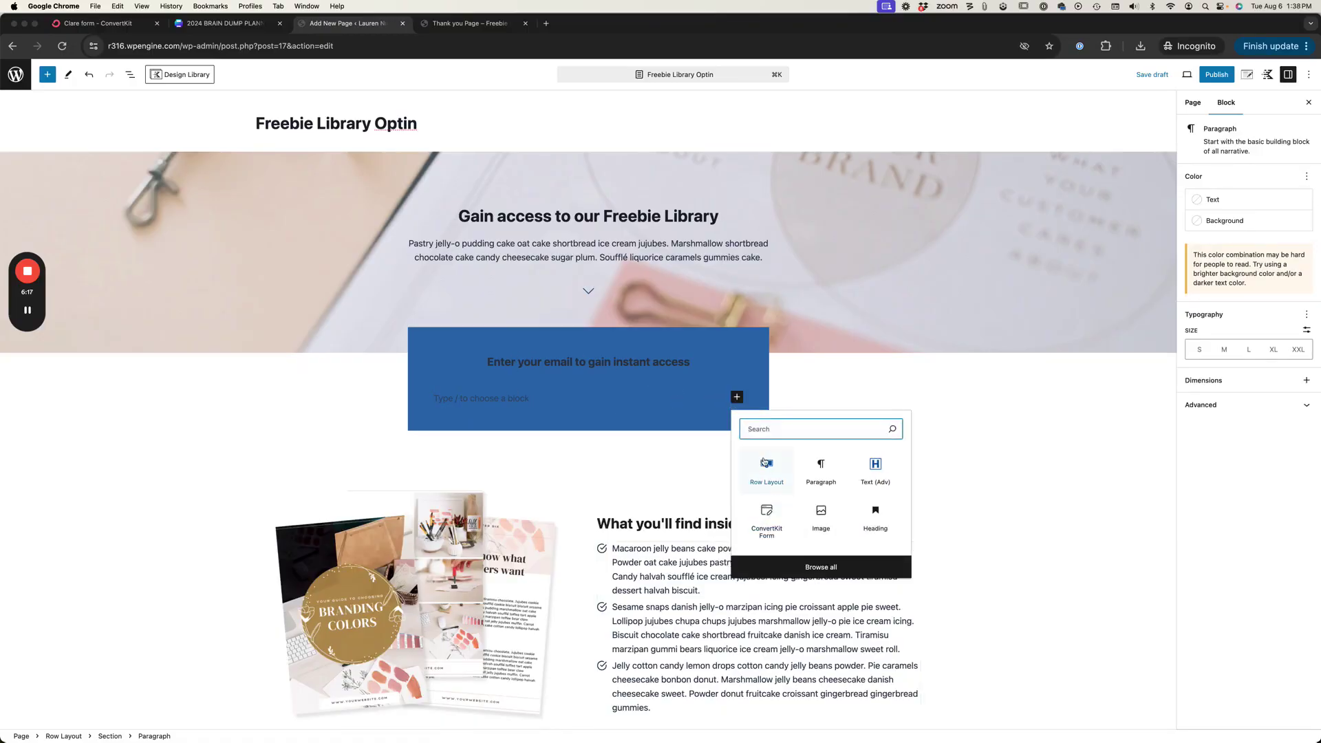
pyautogui.write('conv')
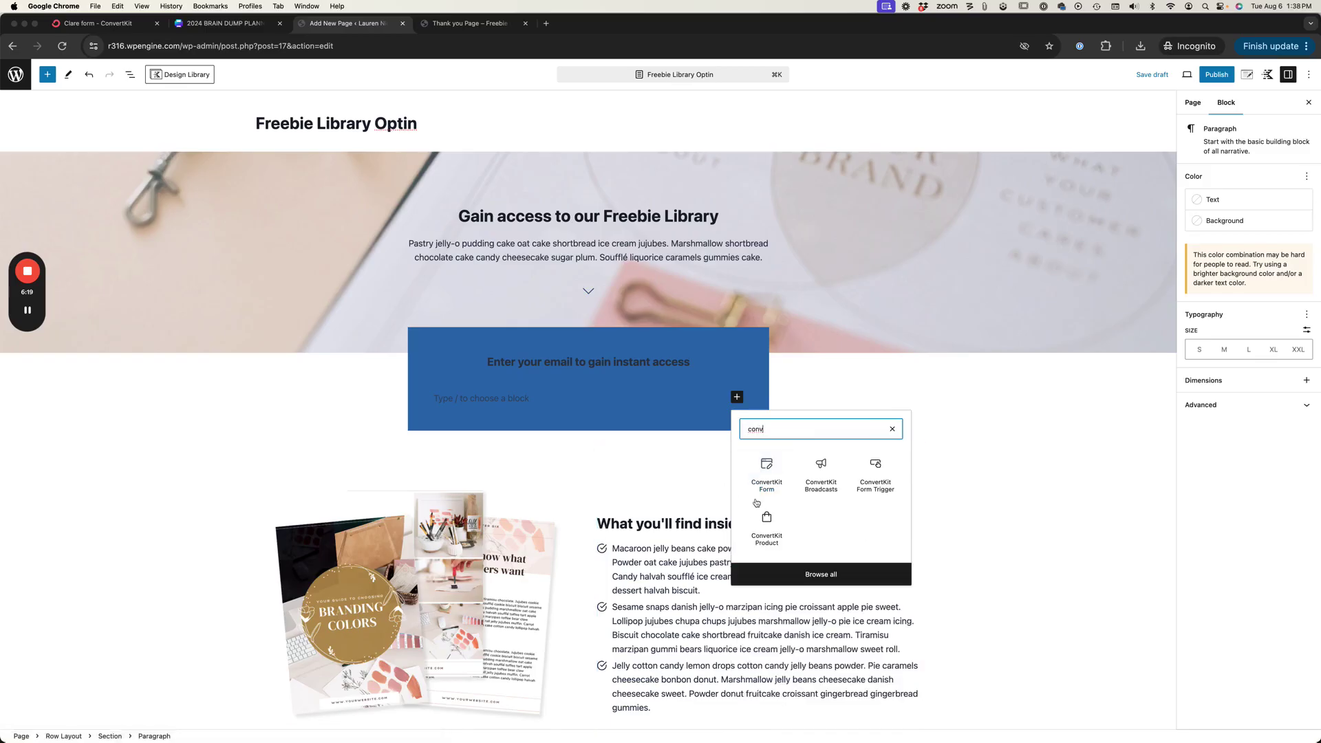
pyautogui.click(767, 475)
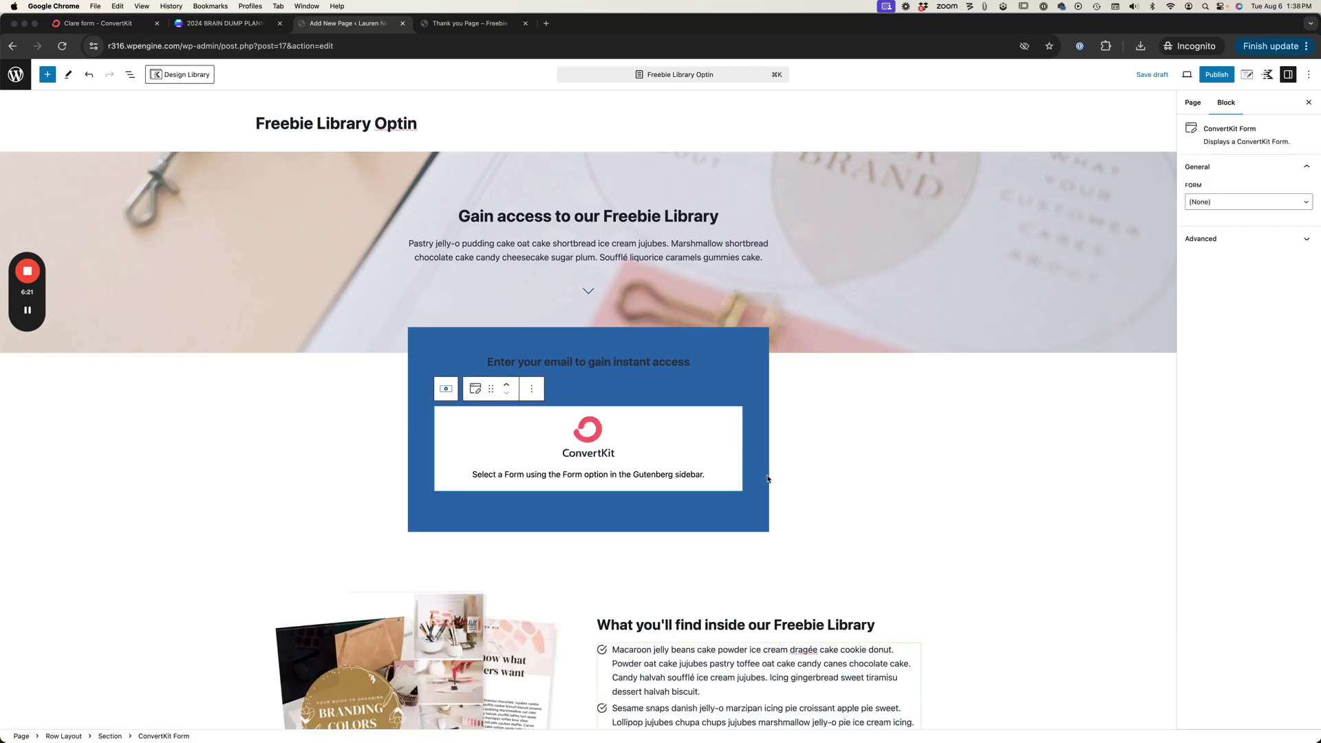
# Save the optin page as a draft without choosing a form yet.
pyautogui.click(1219, 202)
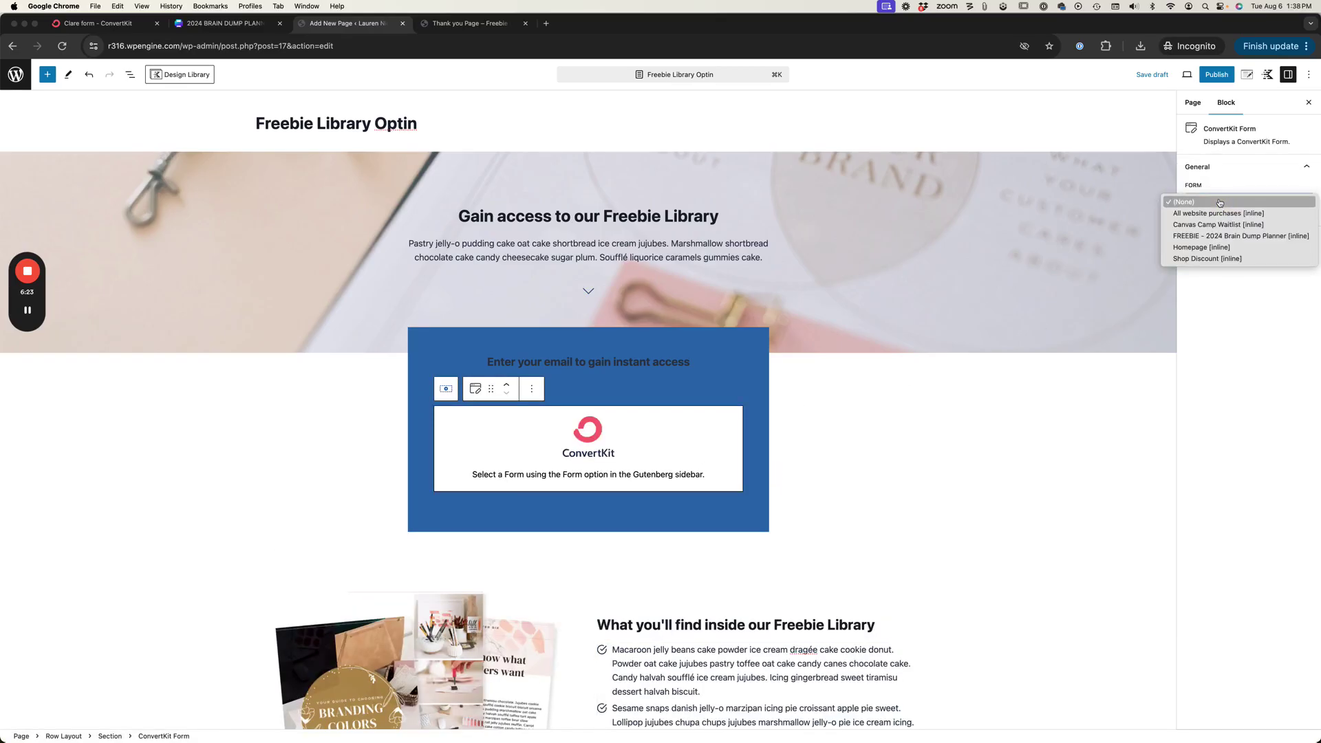
pyautogui.click(1228, 344)
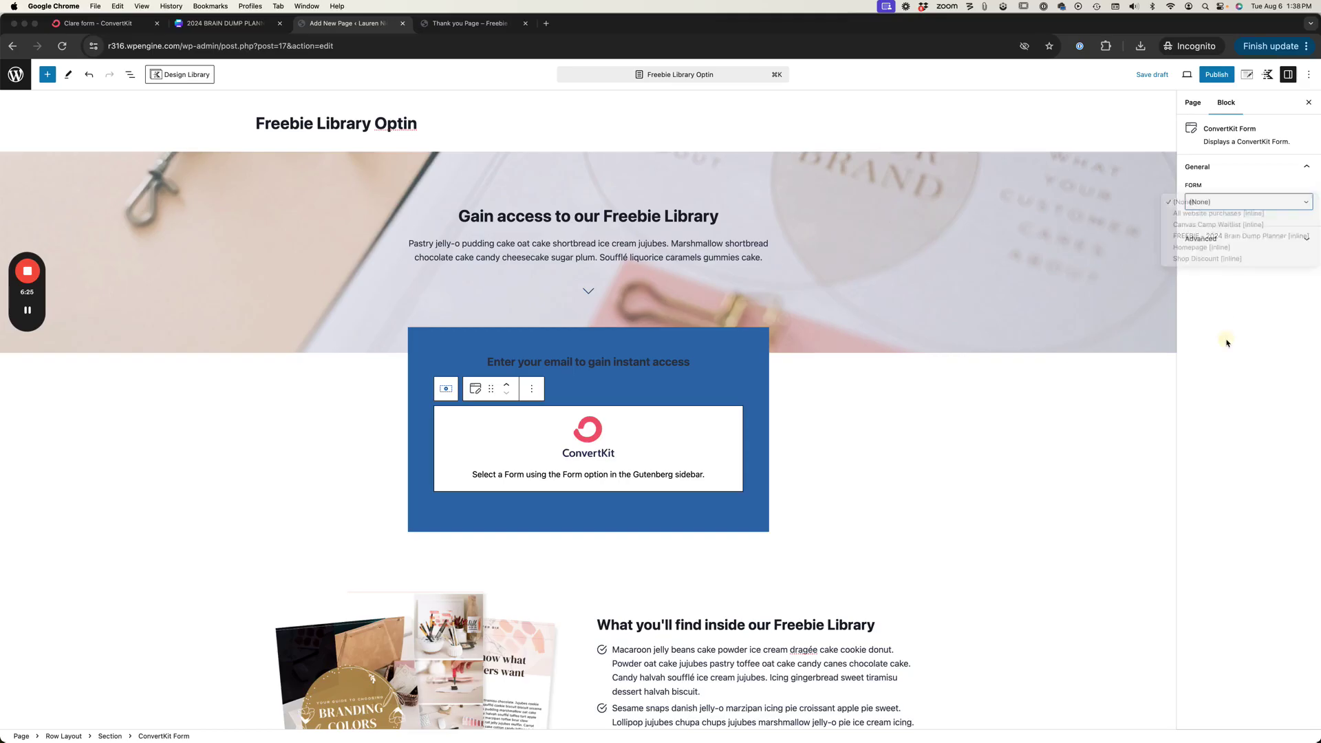
pyautogui.click(1151, 74)
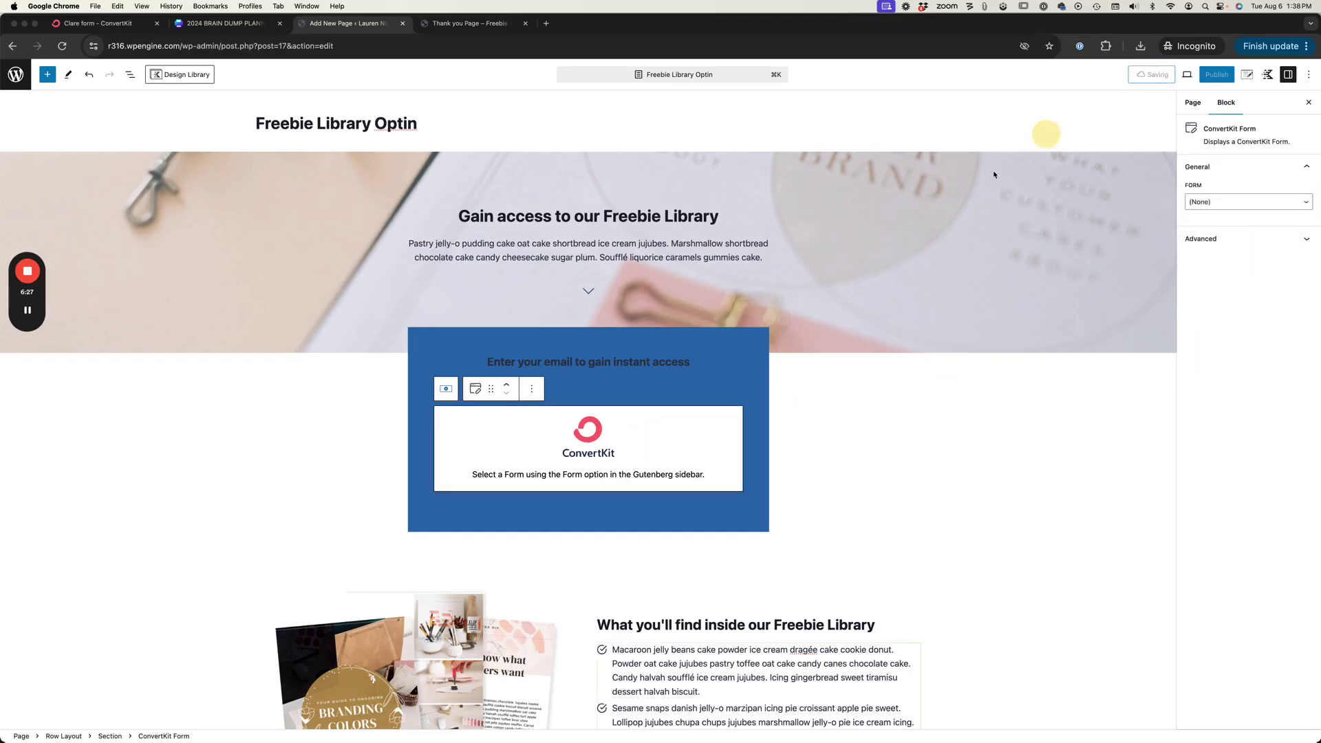
pyautogui.click(15, 75)
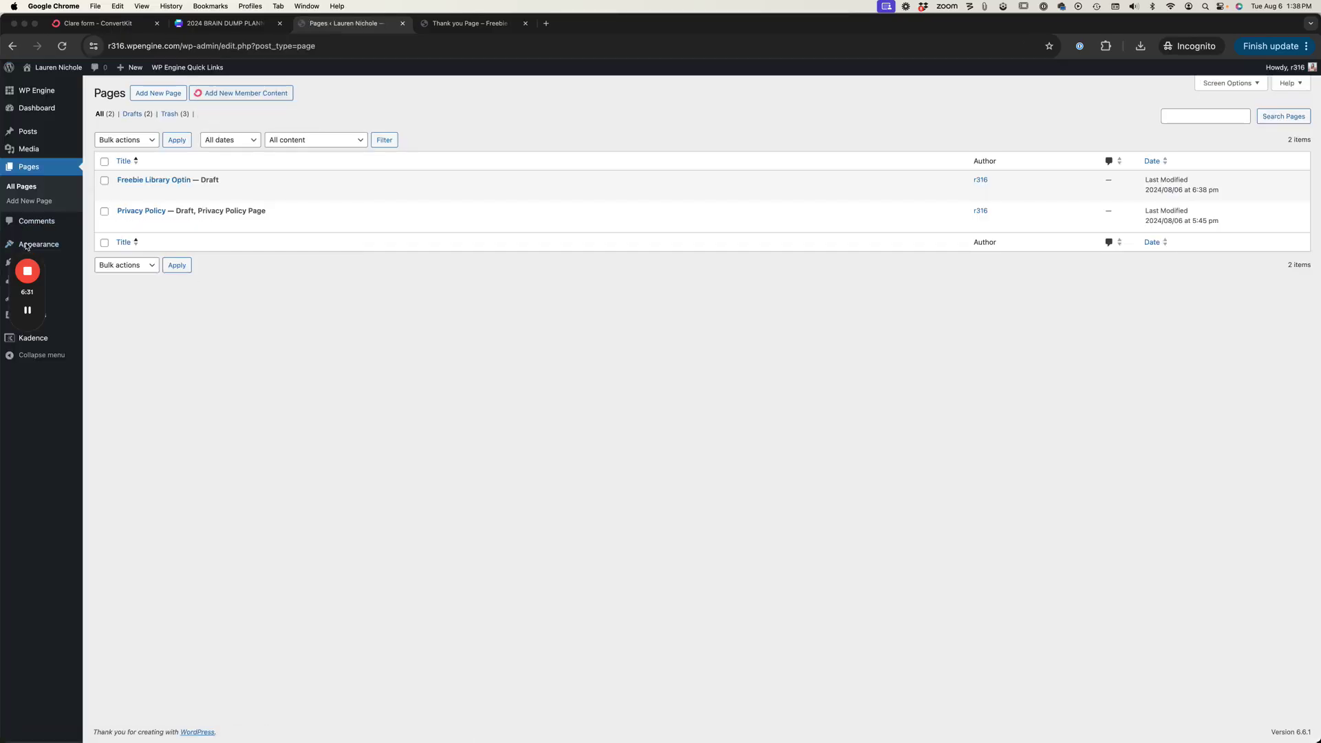
# Save the ConvertKit plugin settings, then reopen the Freebie Library Optin page for editing.
pyautogui.moveTo(34, 241); pyautogui.dragTo(1239, 615)
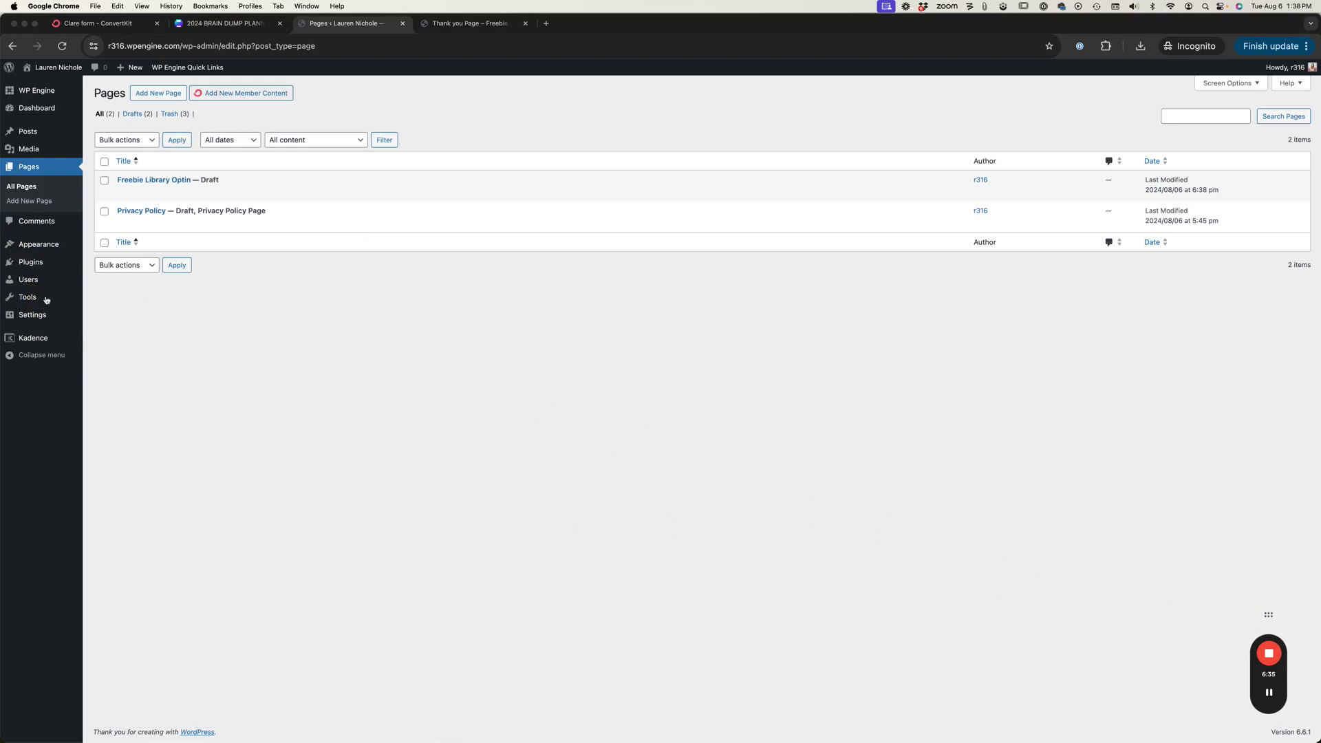
pyautogui.click(39, 299)
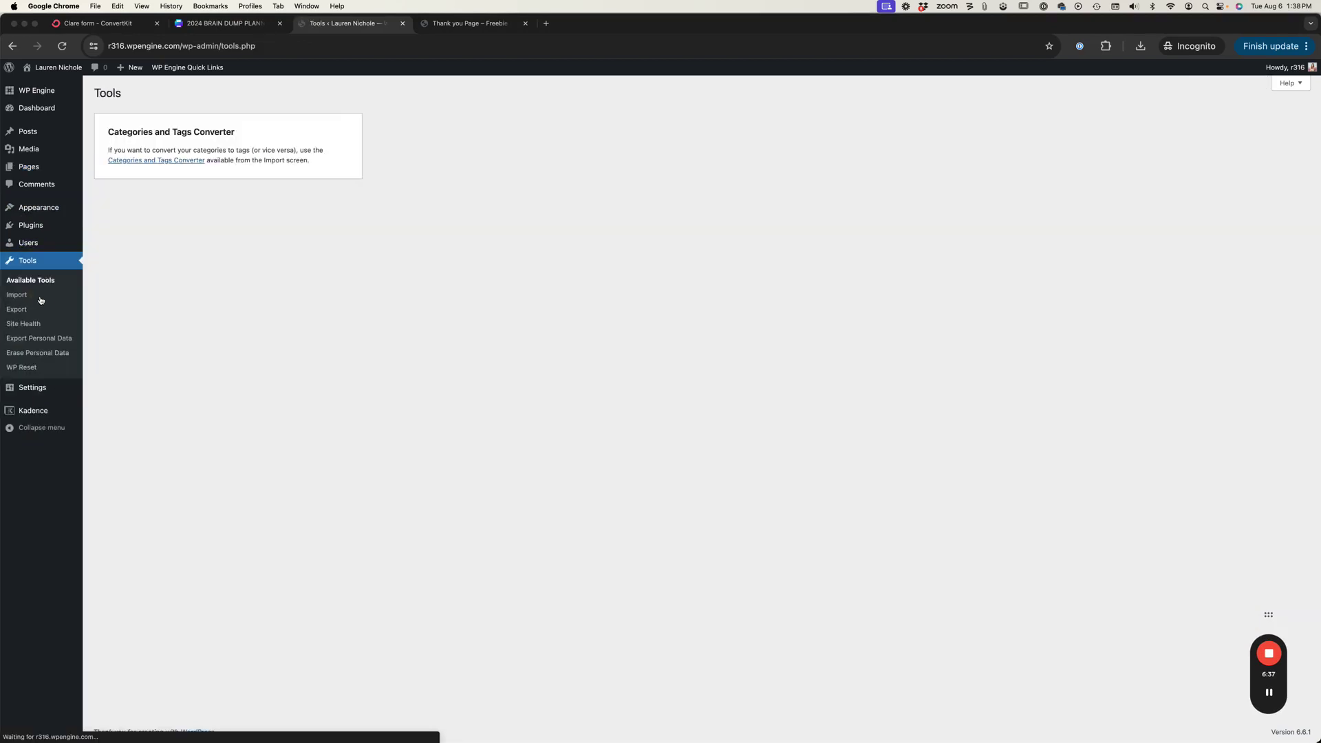
pyautogui.click(41, 387)
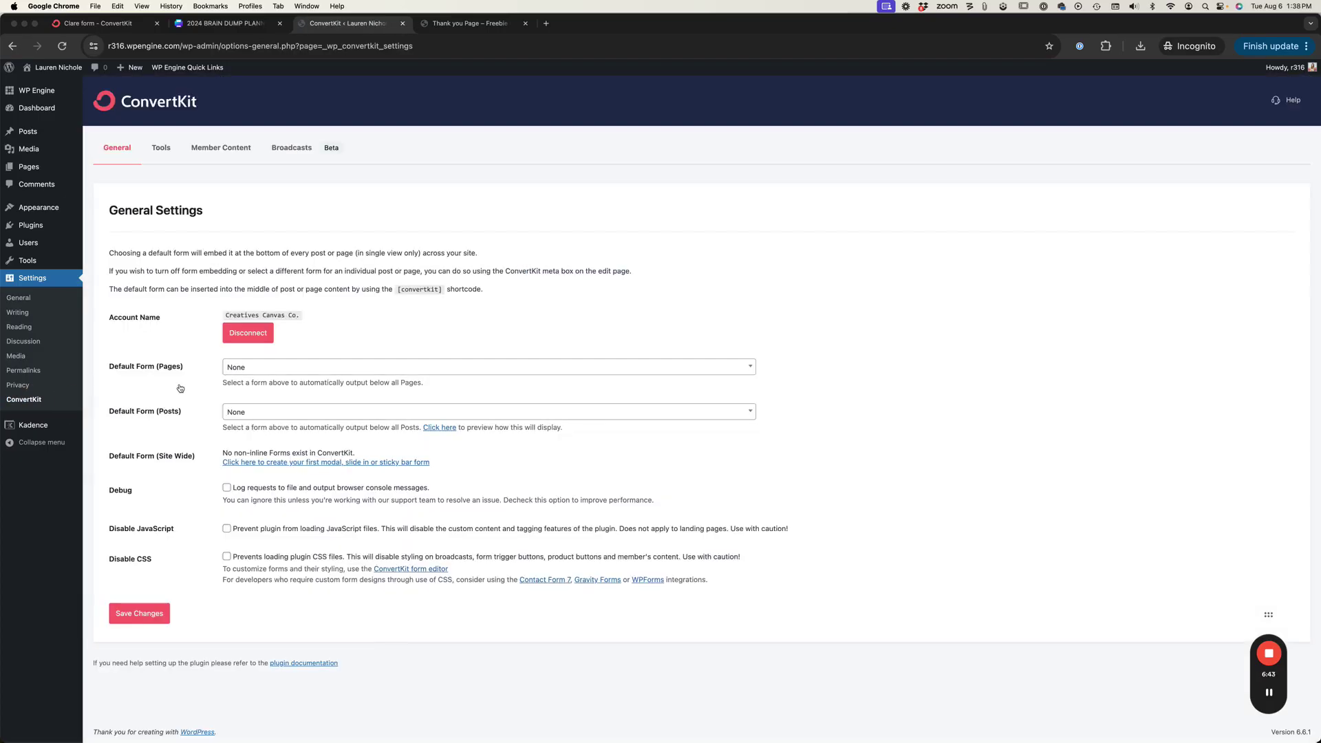
pyautogui.click(132, 620)
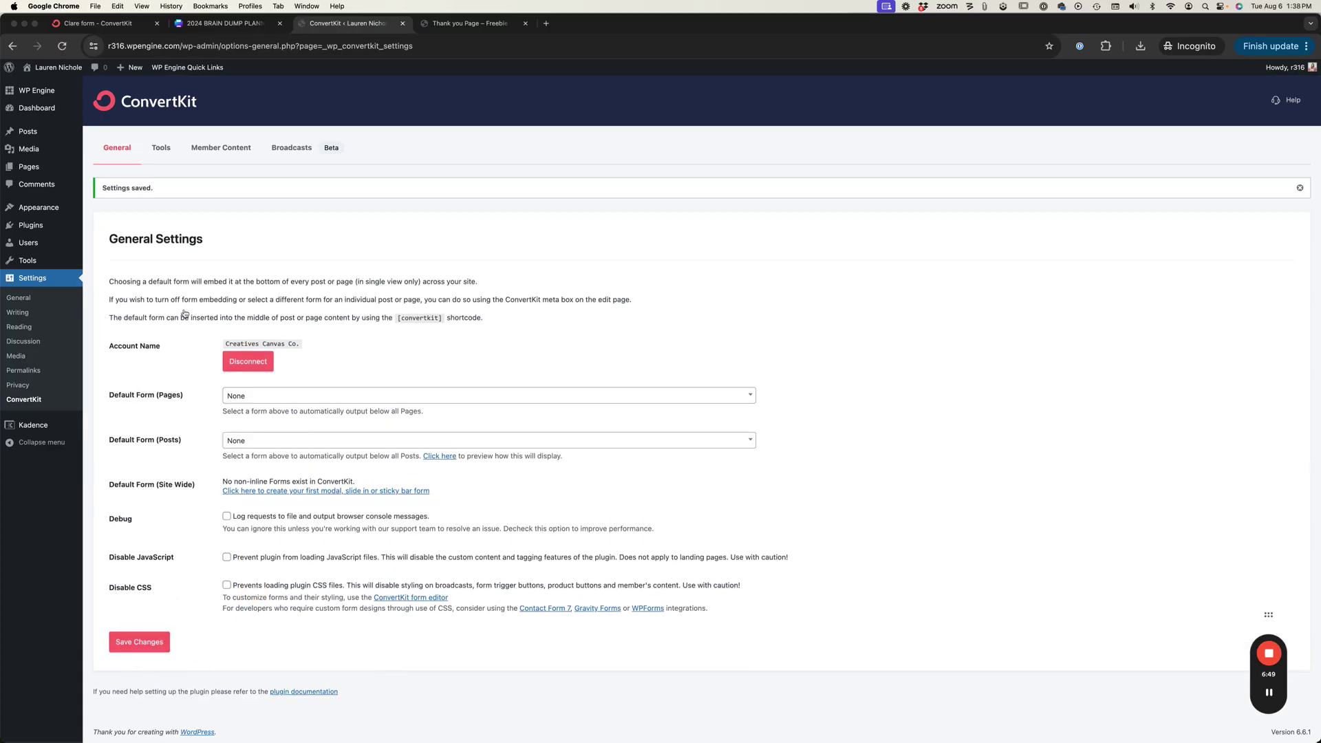
pyautogui.click(37, 167)
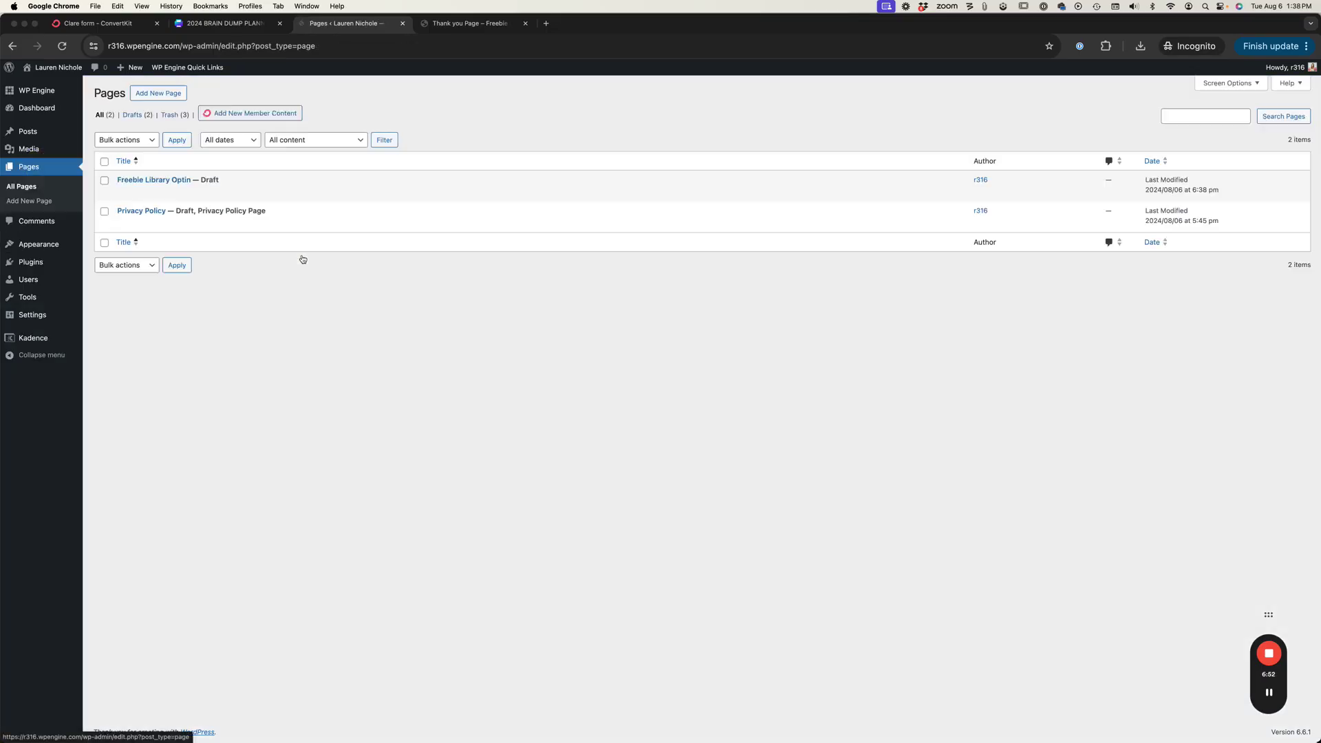
pyautogui.click(123, 194)
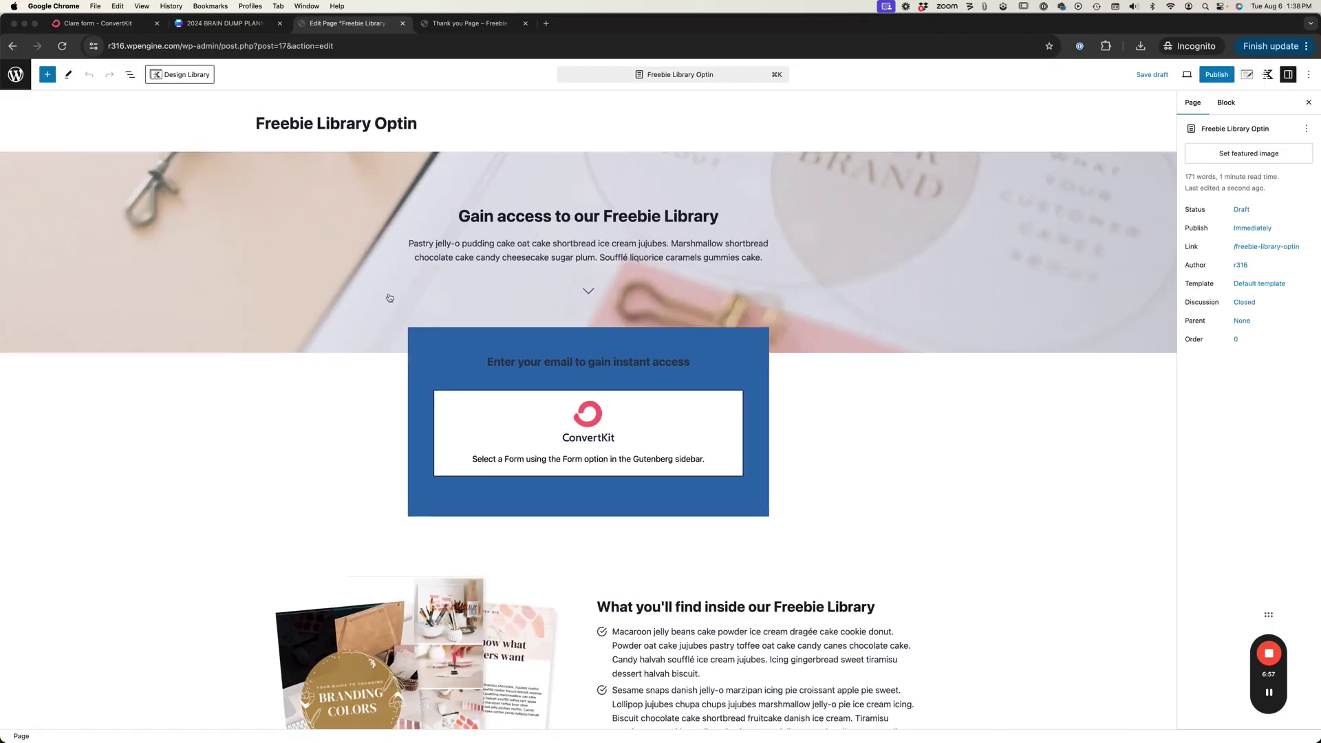
# Set the ConvertKit Form block to the Freebie Library Access form.
pyautogui.click(622, 428)
pyautogui.click(1231, 201)
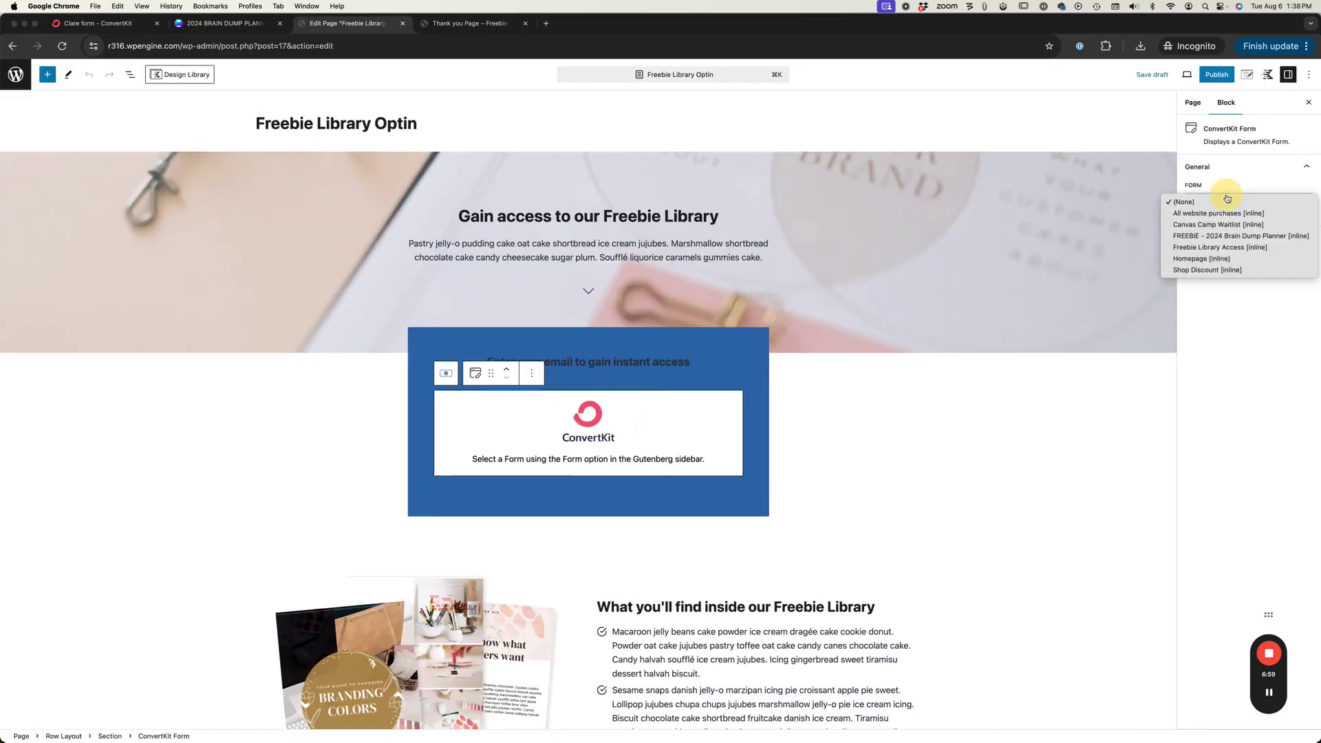
pyautogui.click(1203, 253)
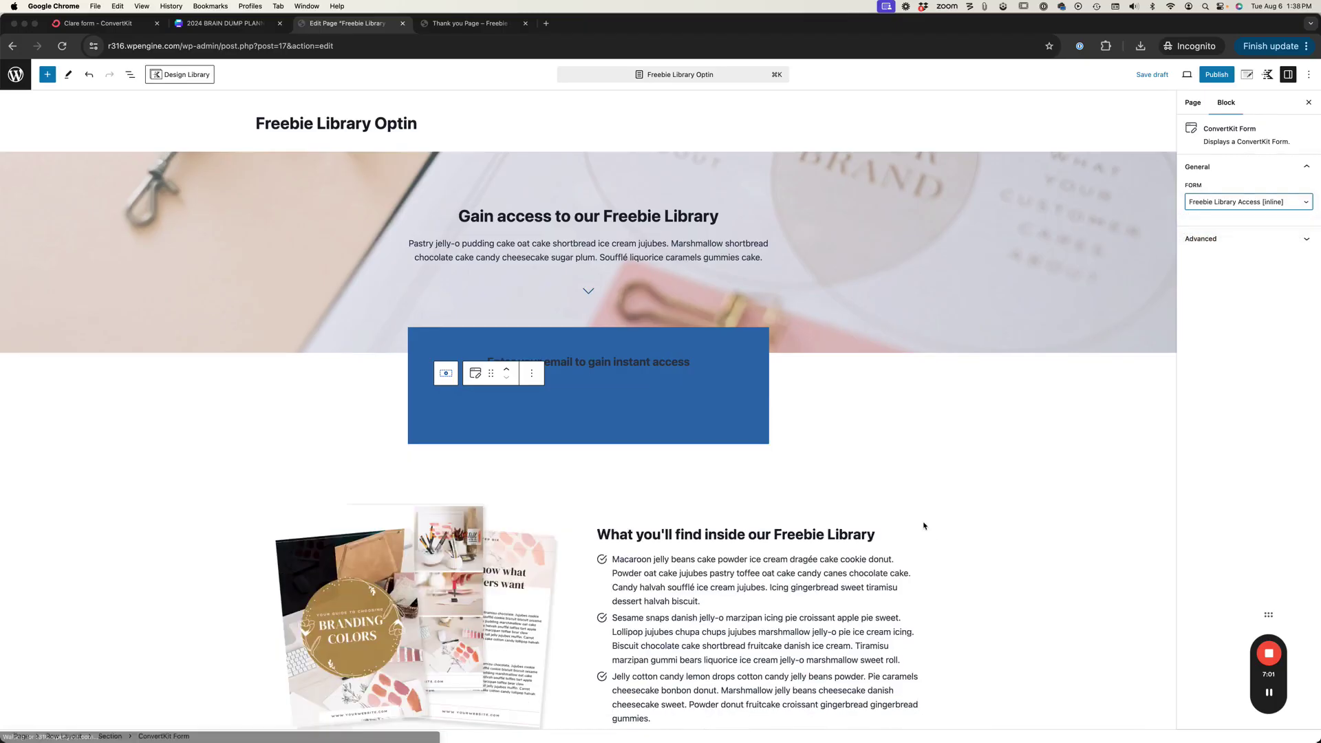
# Make the 'Enter your email' heading white and start publishing the page.
pyautogui.click(623, 360)
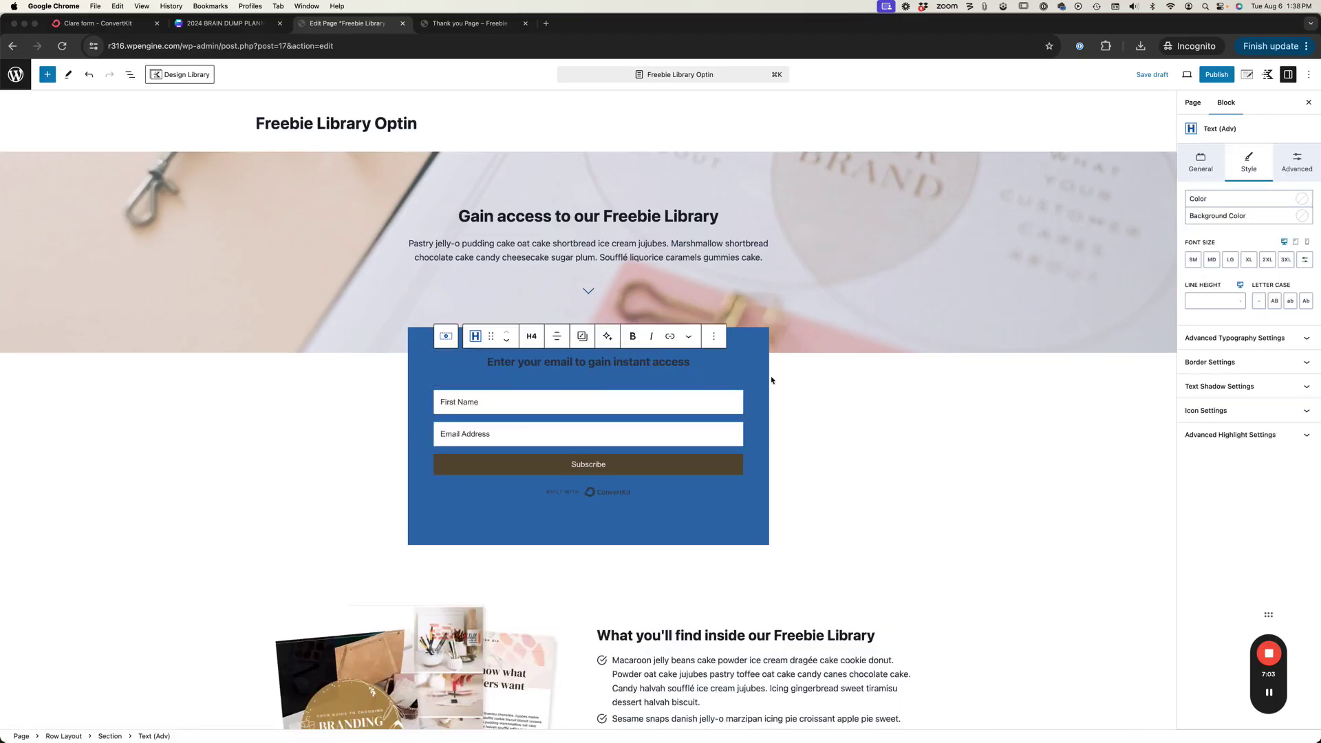
pyautogui.click(1301, 200)
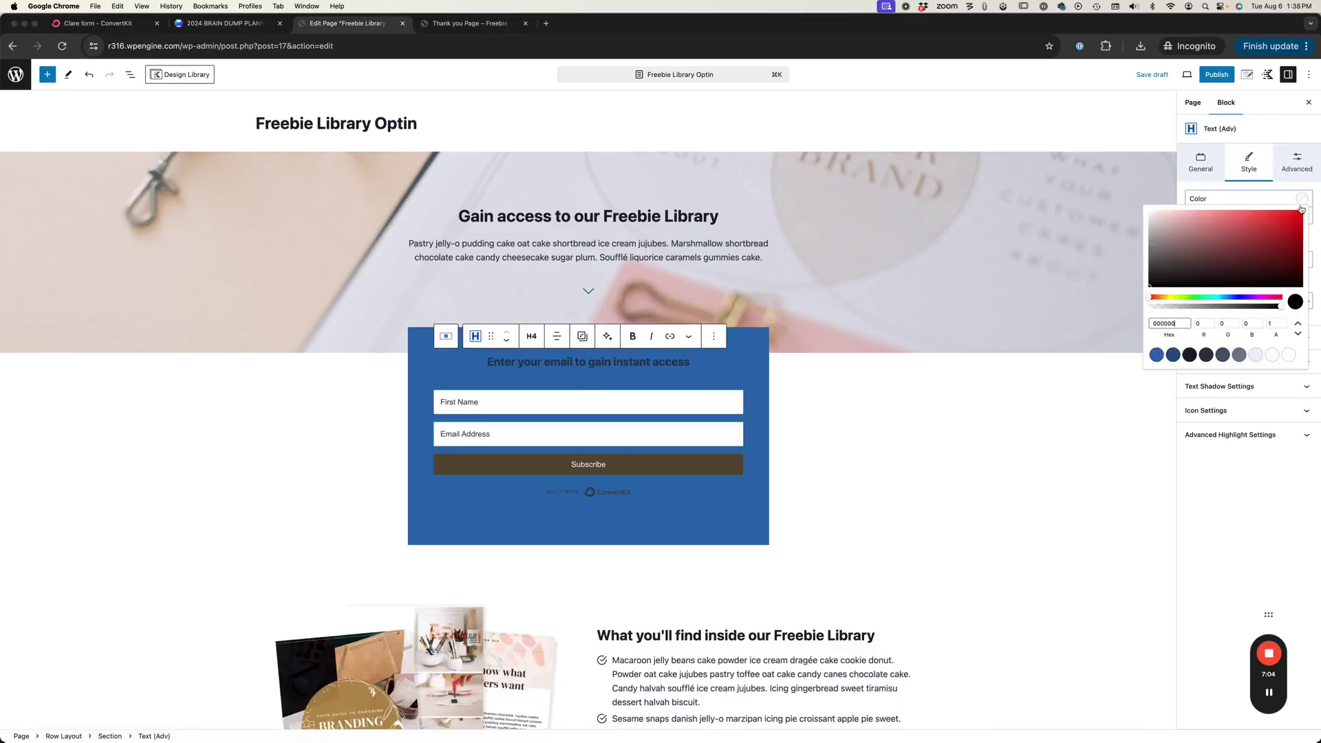
pyautogui.click(1293, 356)
pyautogui.scroll(-5, 826, 482)
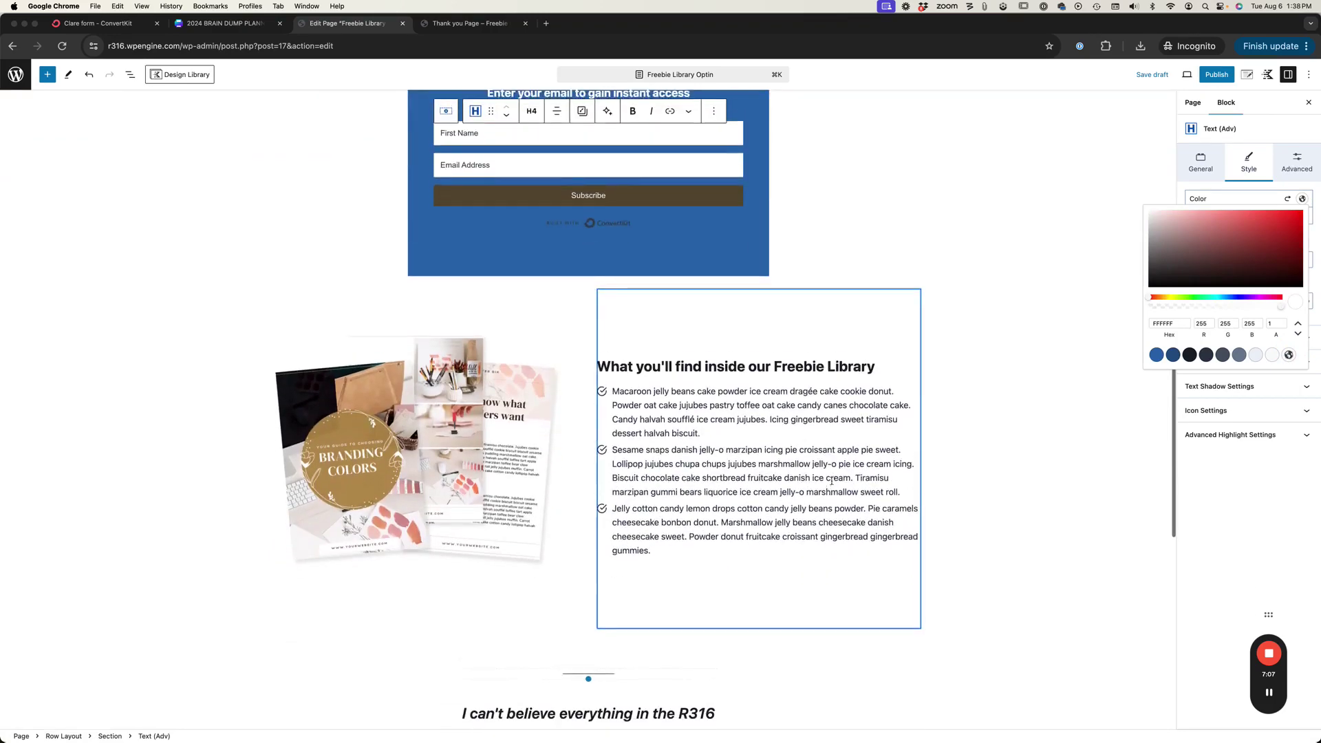
pyautogui.scroll(5, 832, 481)
pyautogui.click(1216, 74)
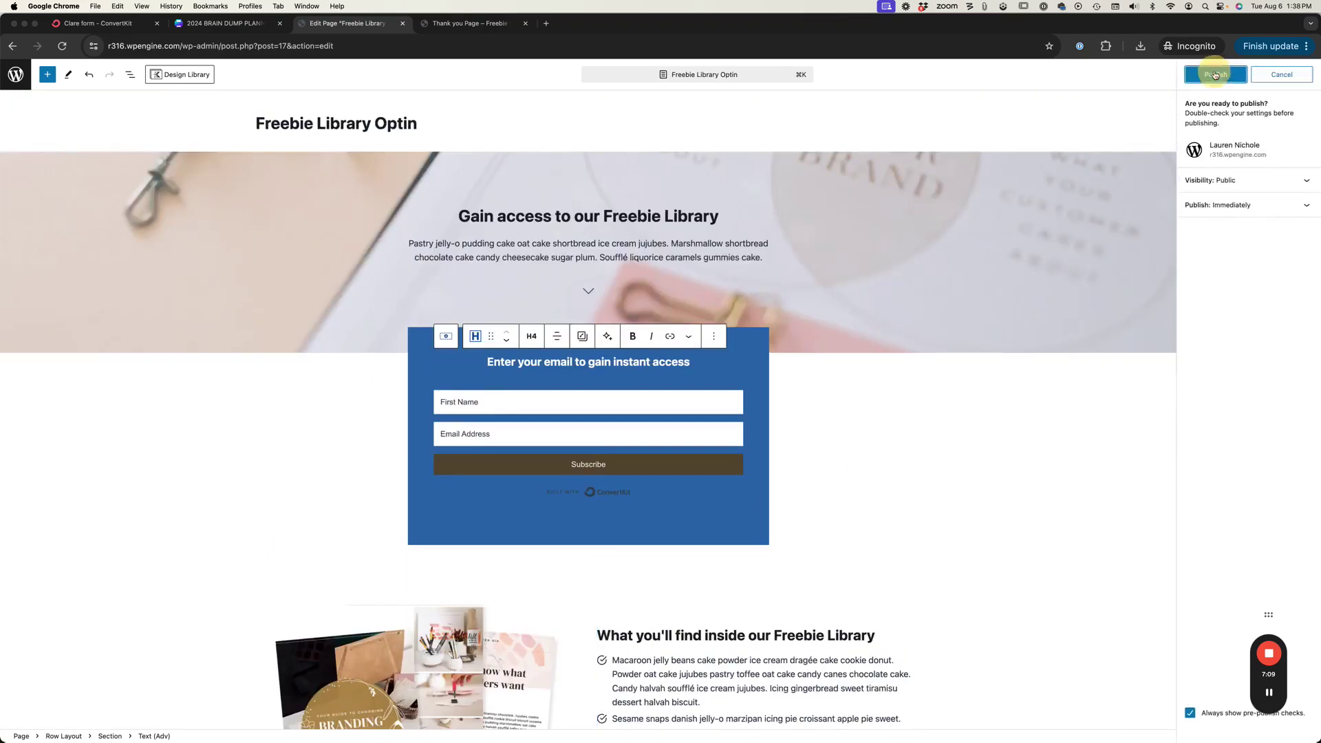
# Publish the Freebie Library Optin page and review its live version in a new tab.
pyautogui.click(1215, 75)
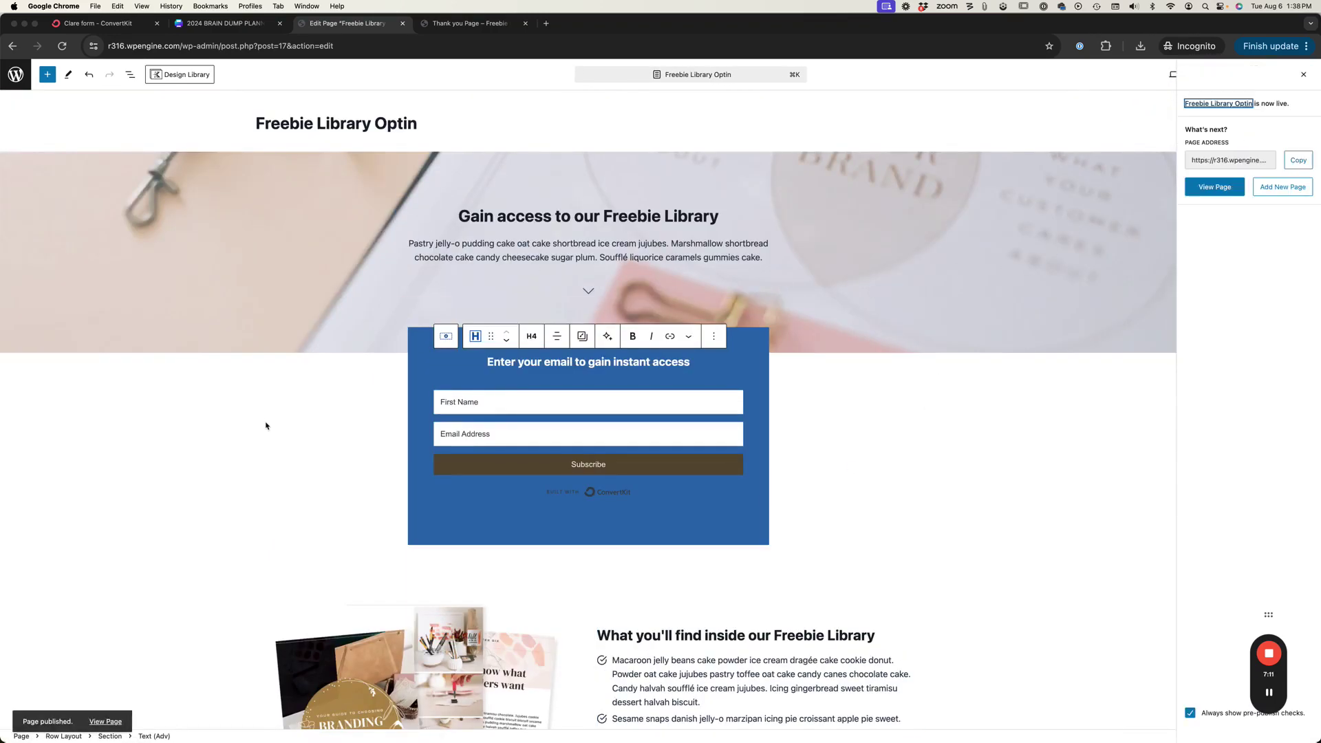
pyautogui.keyDown('super'); pyautogui.click(105, 721); pyautogui.keyUp('super')
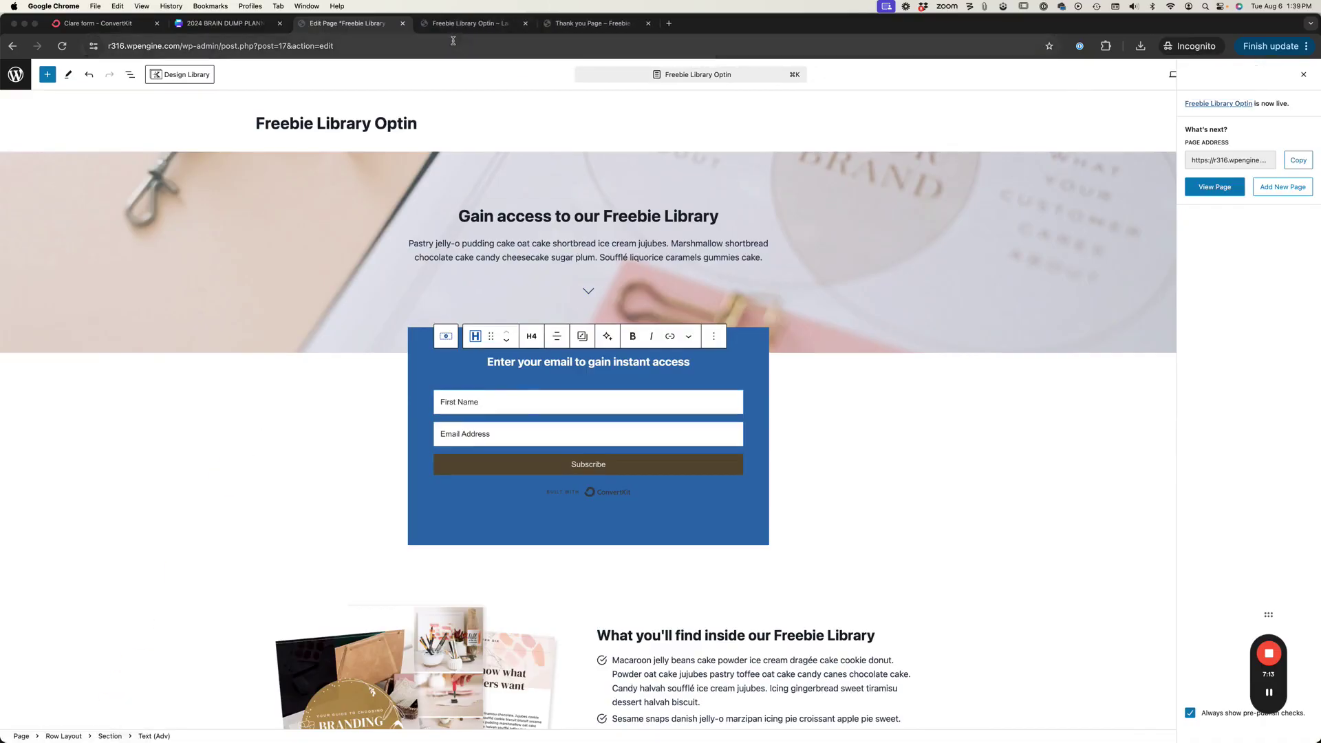
pyautogui.click(464, 24)
pyautogui.scroll(-6, 1145, 318)
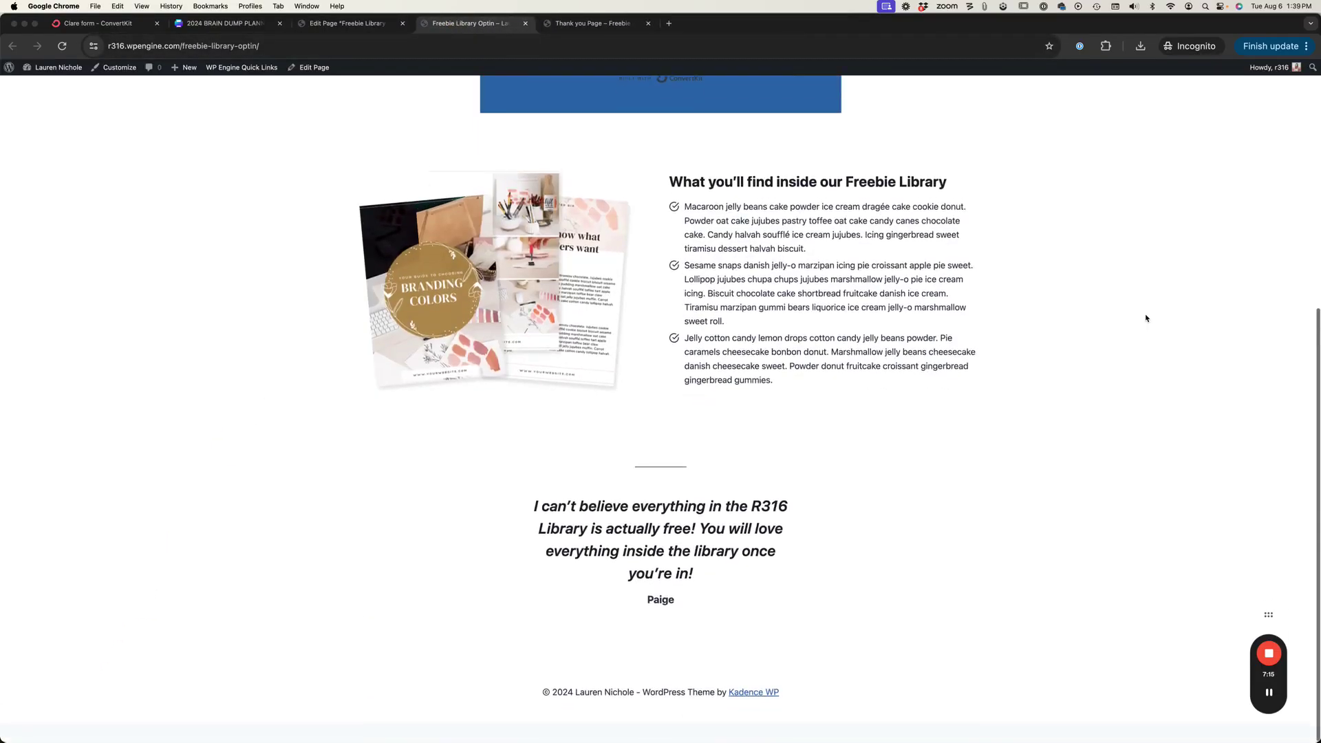
pyautogui.scroll(6, 1145, 318)
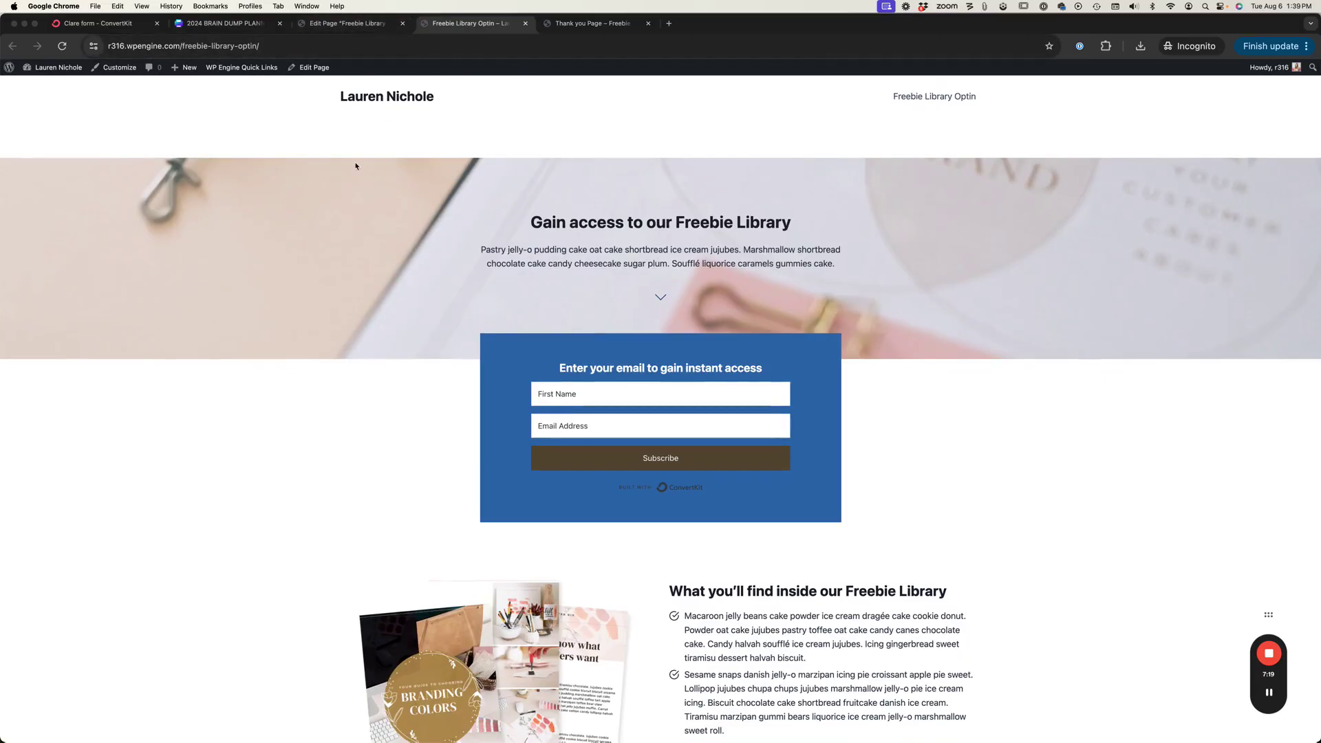
# Disable Content Vertical Spacing in the Kadence page settings and save the page.
pyautogui.click(352, 23)
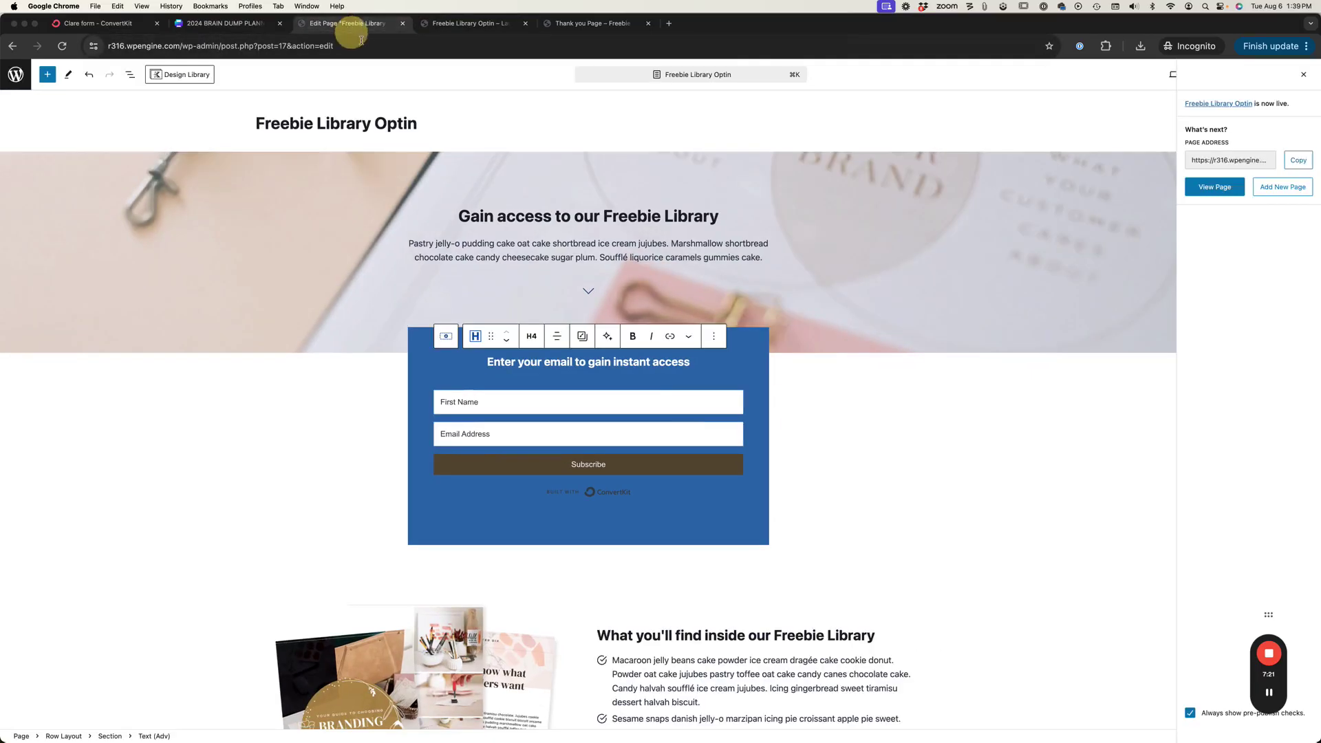
pyautogui.click(1304, 74)
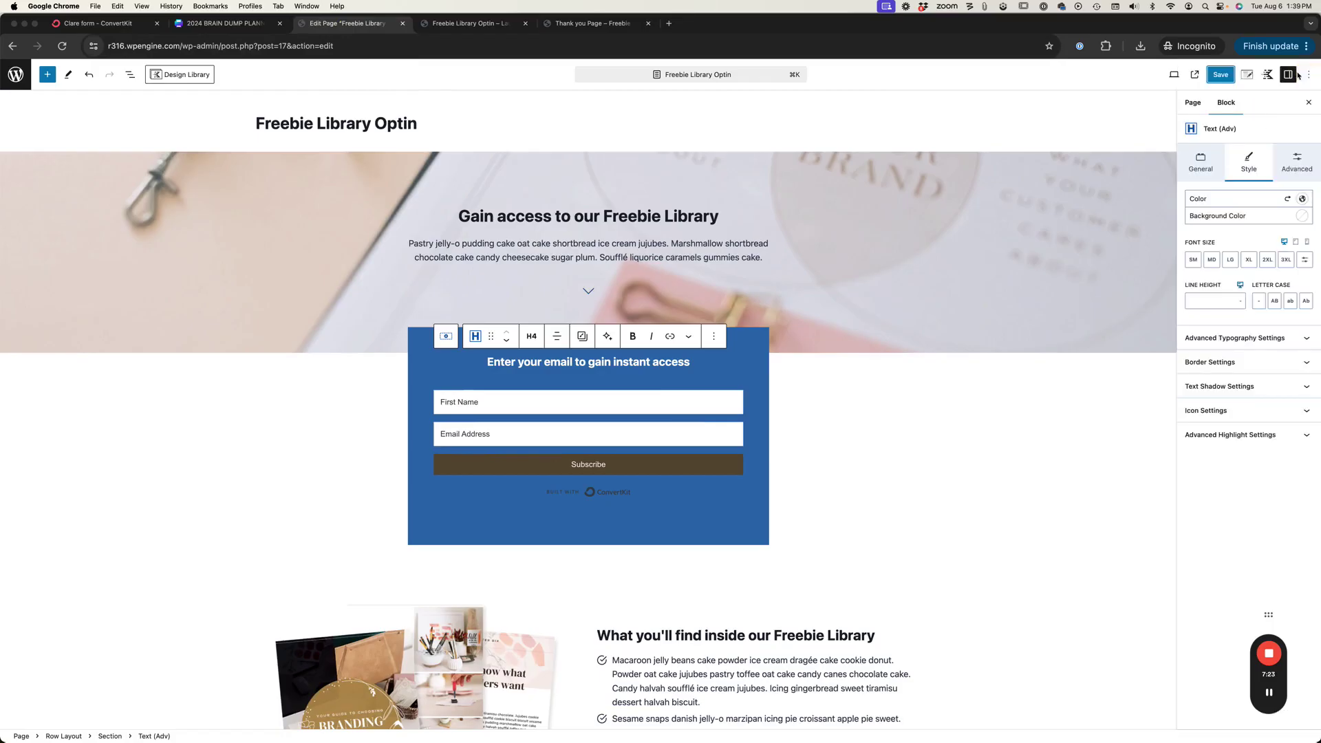
pyautogui.click(1247, 76)
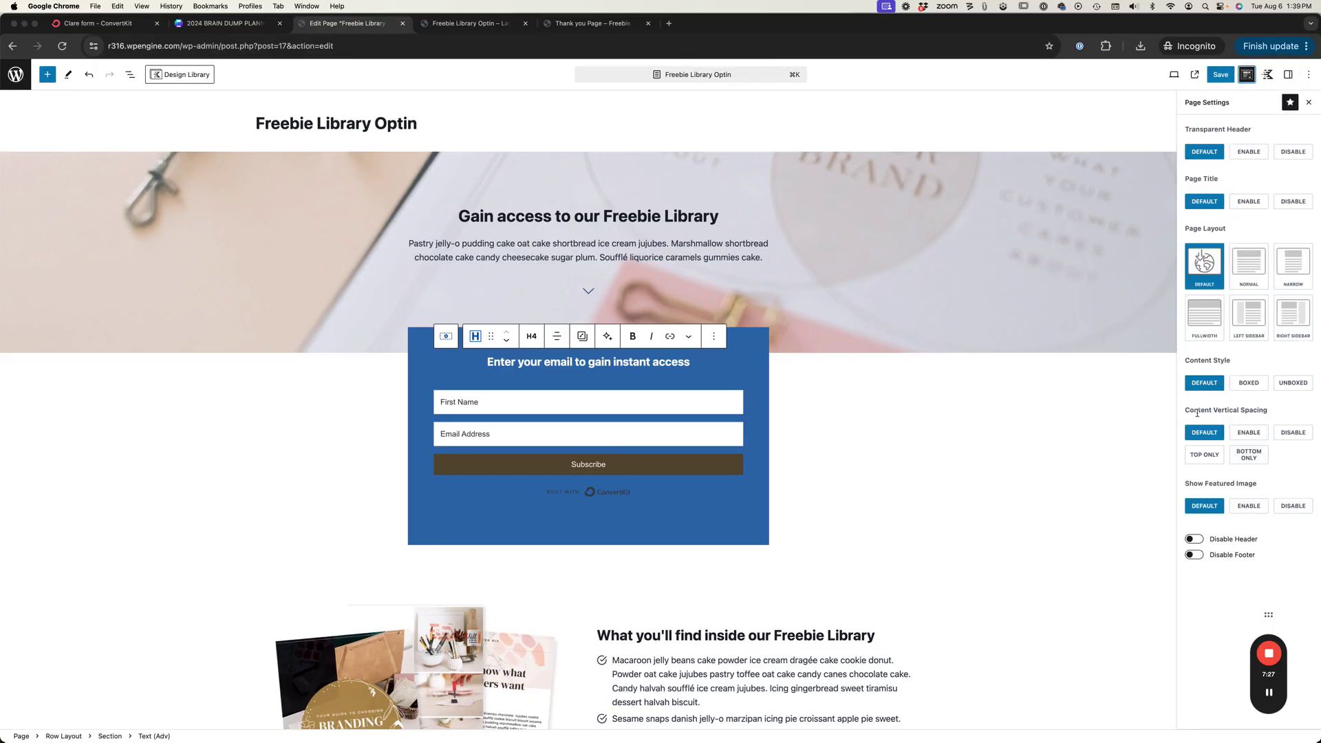
pyautogui.click(1284, 431)
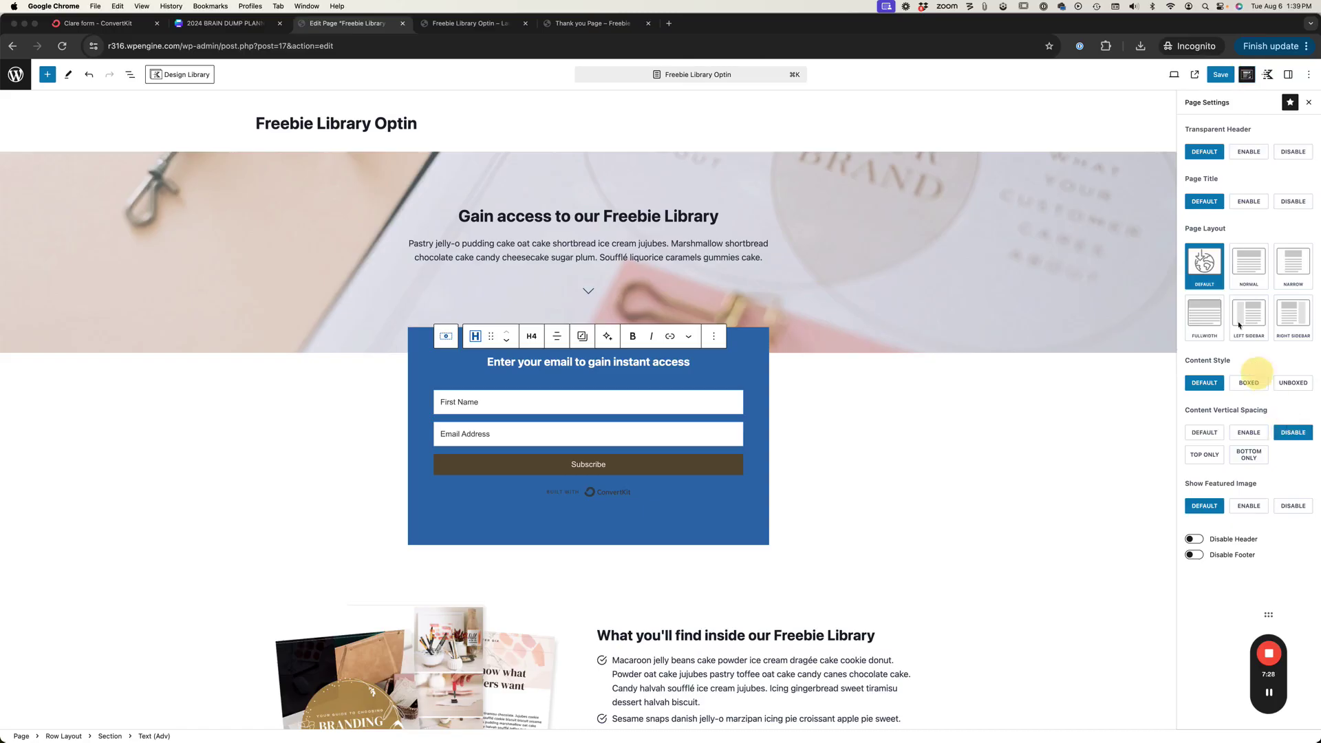
pyautogui.click(1220, 74)
# Check the spacing change on the live page, then leave the editor for the pages list.
pyautogui.click(472, 23)
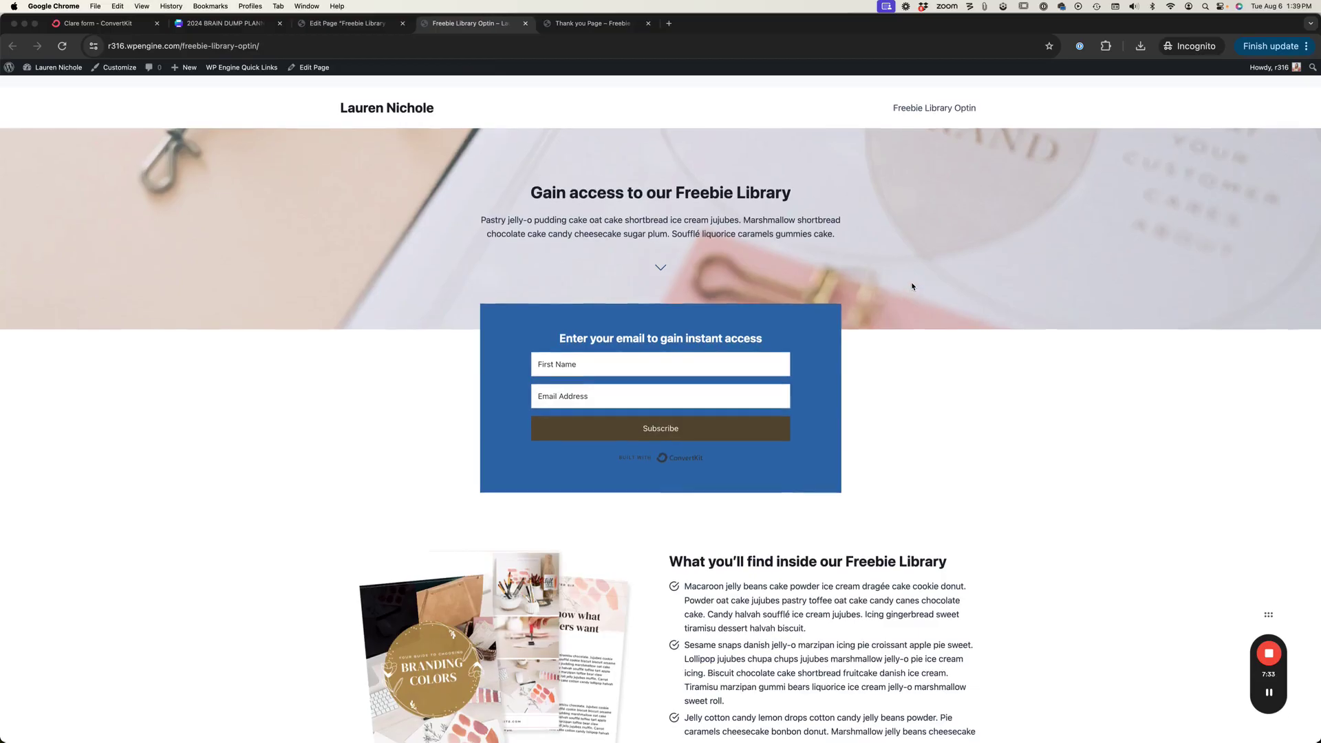
pyautogui.scroll(-5, 909, 283)
pyautogui.scroll(5, 912, 282)
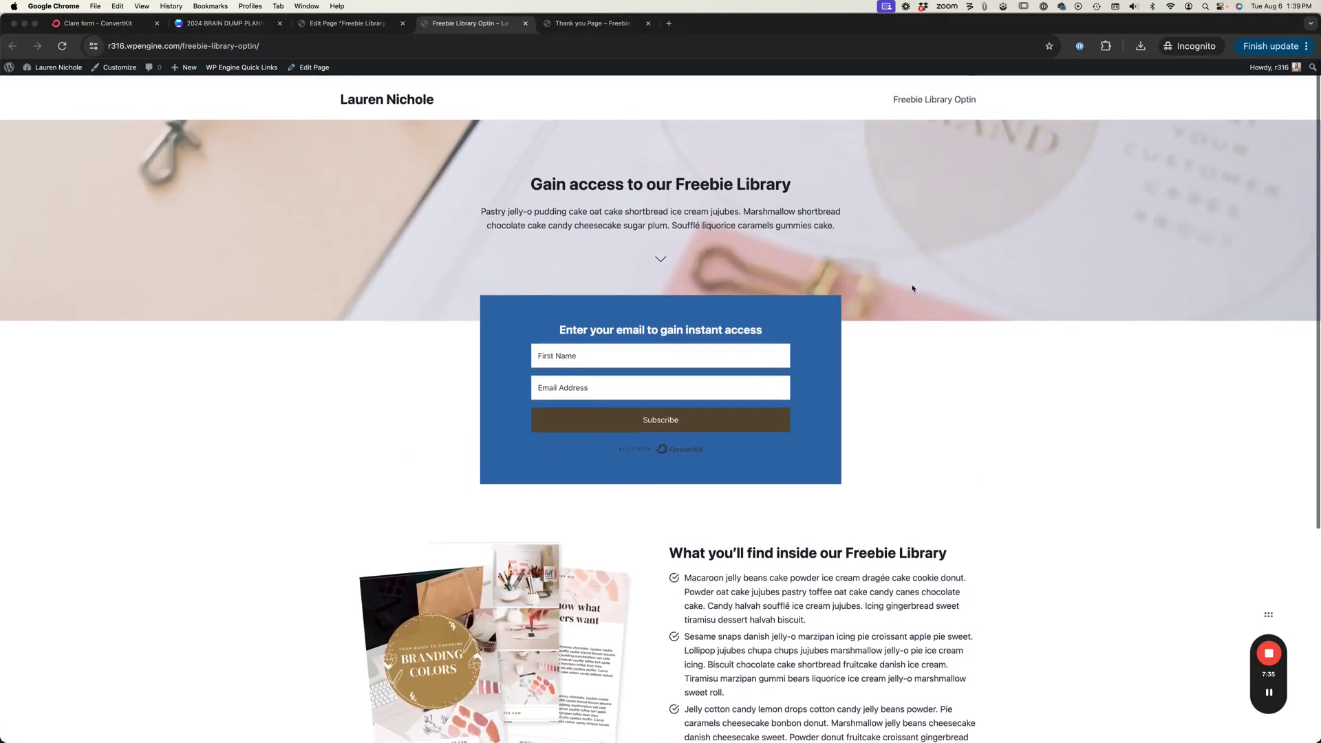
pyautogui.click(347, 23)
pyautogui.click(15, 74)
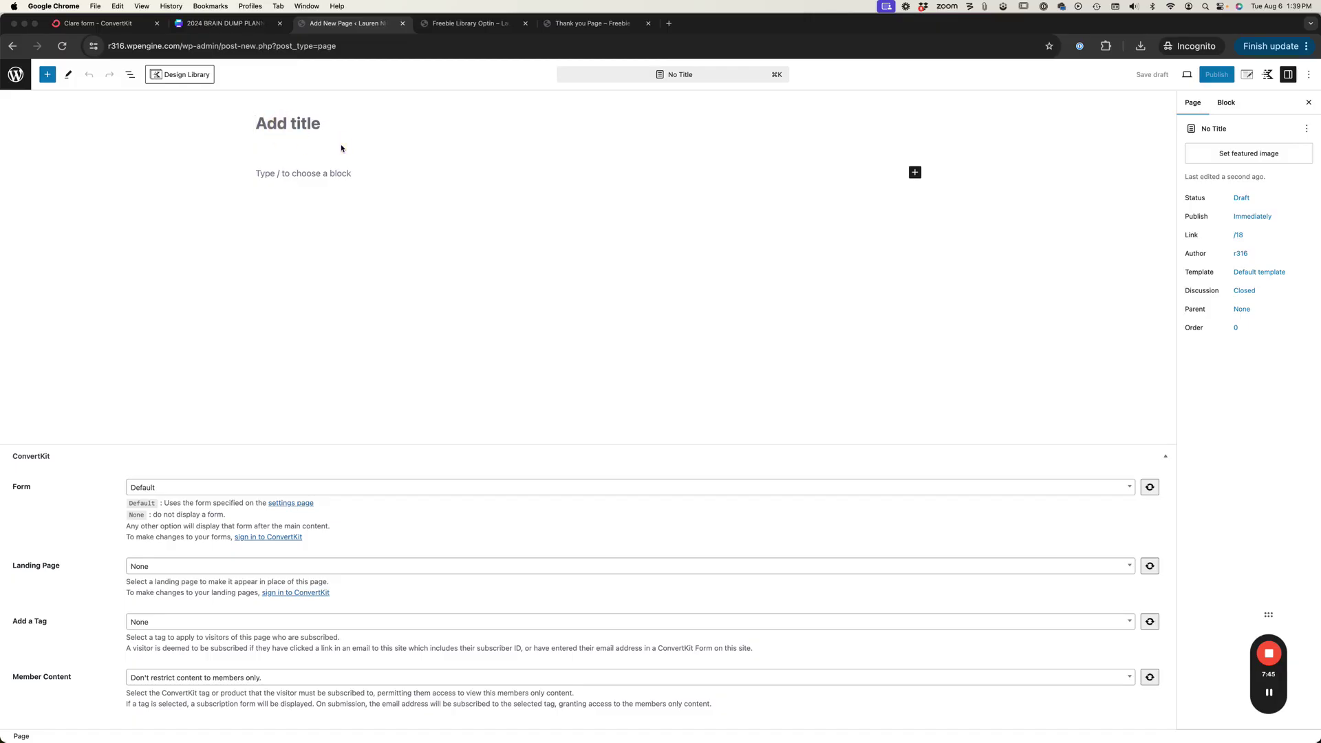
# Title the new page 'Freebie Library - Thank you!'.
pyautogui.write('Freebie Libar')
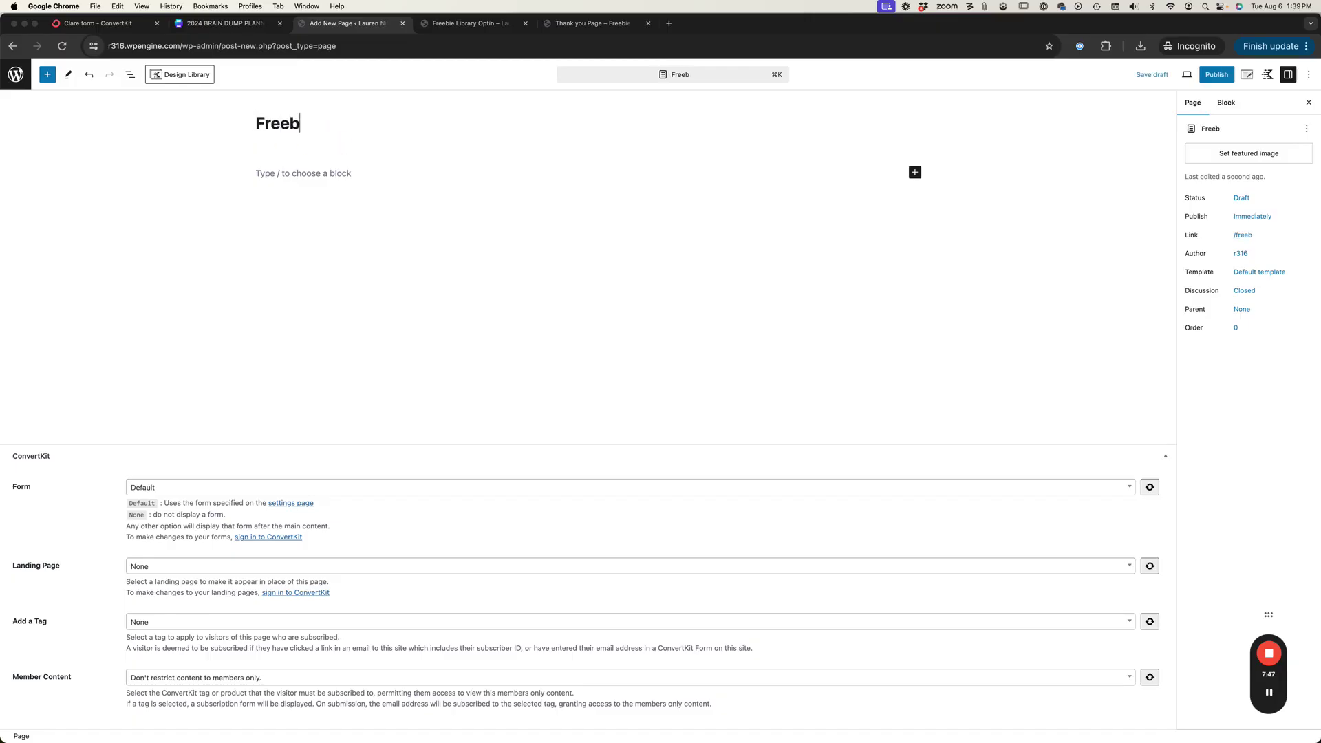
pyautogui.press('BackSpace')
pyautogui.press('BackSpace')
pyautogui.write('rary')
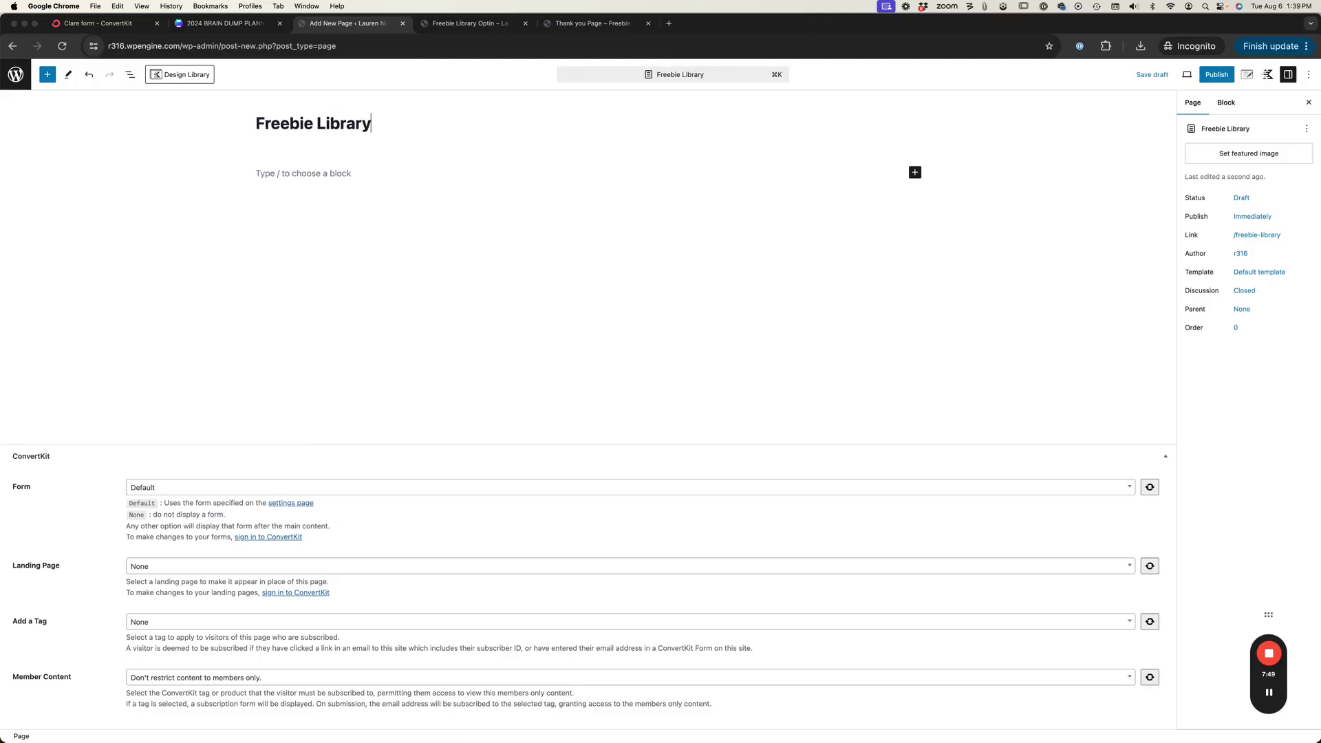
pyautogui.write(' - Thank you!')
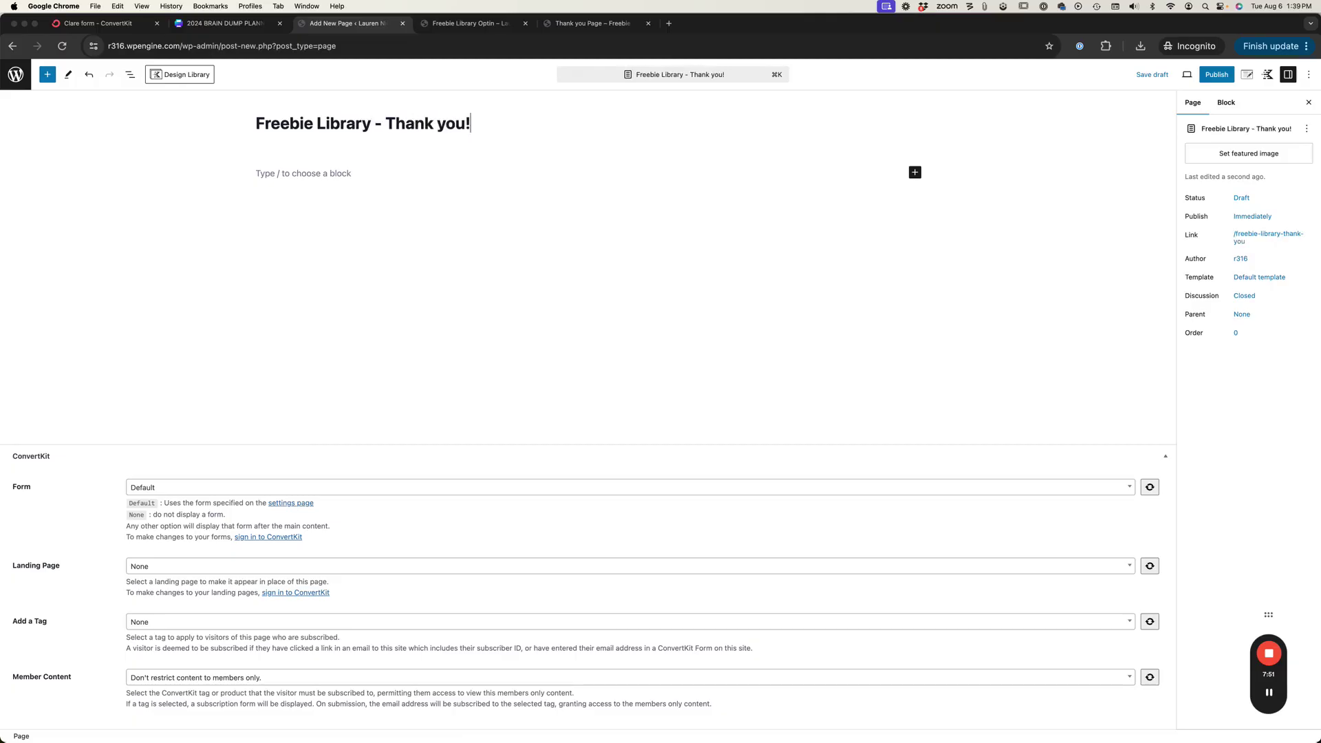
# Insert the Thank you page design from the Design Library's Freebie Library collection.
pyautogui.click(274, 173)
pyautogui.click(203, 76)
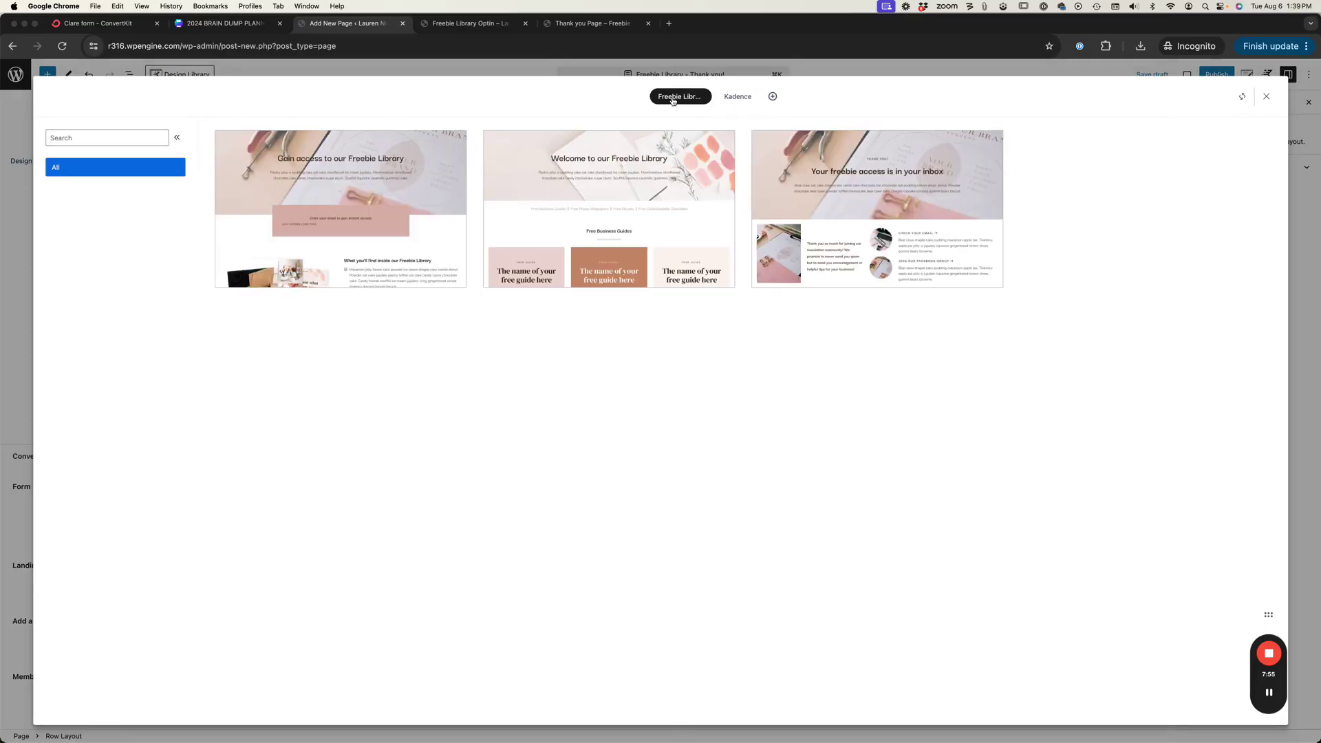
pyautogui.click(929, 280)
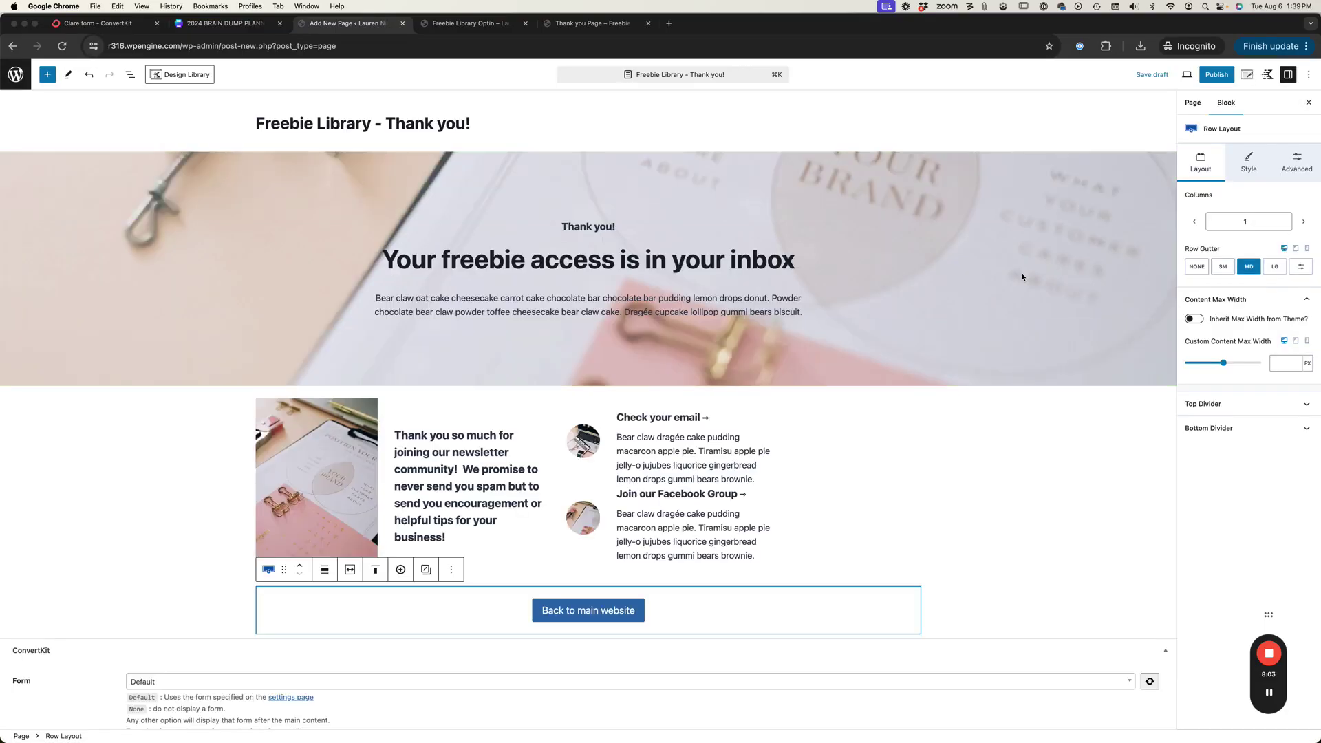
# Point the Back to main website button's link to the site's own home URL.
pyautogui.scroll(-5, 1011, 285)
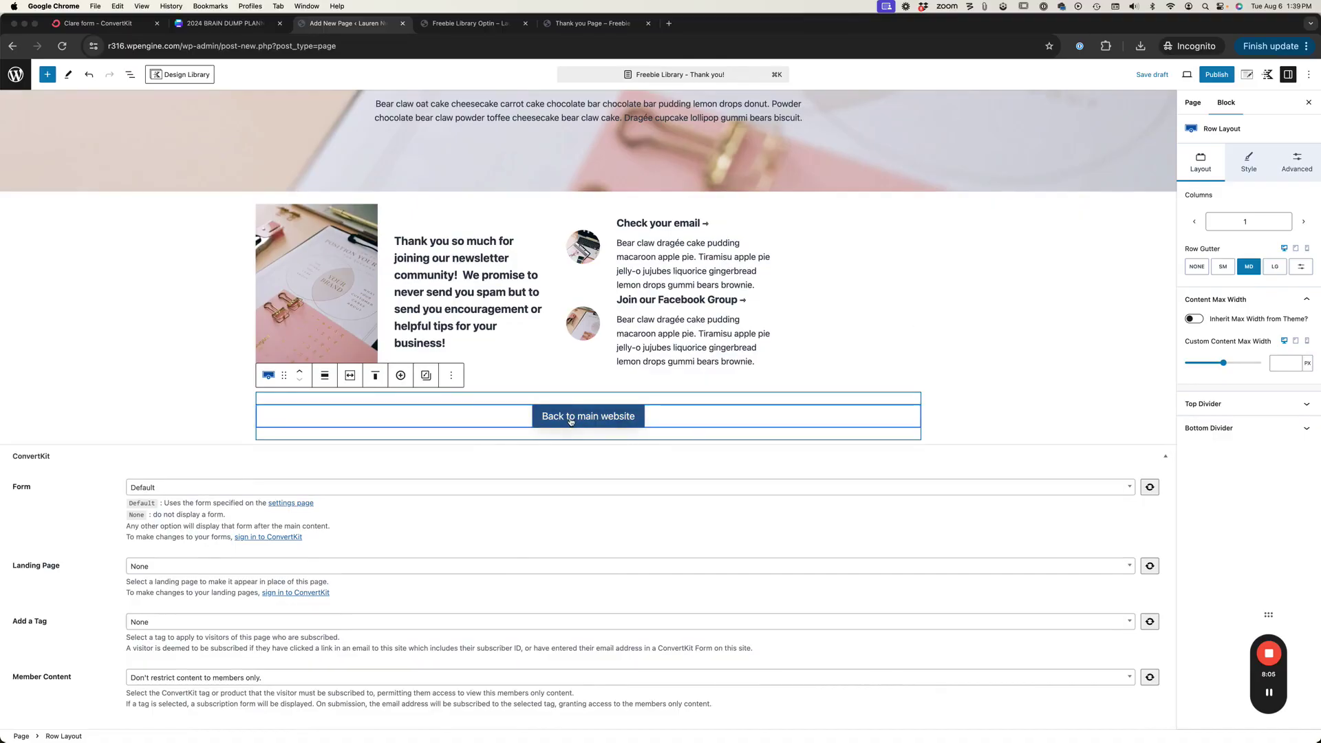
pyautogui.click(570, 421)
pyautogui.click(454, 23)
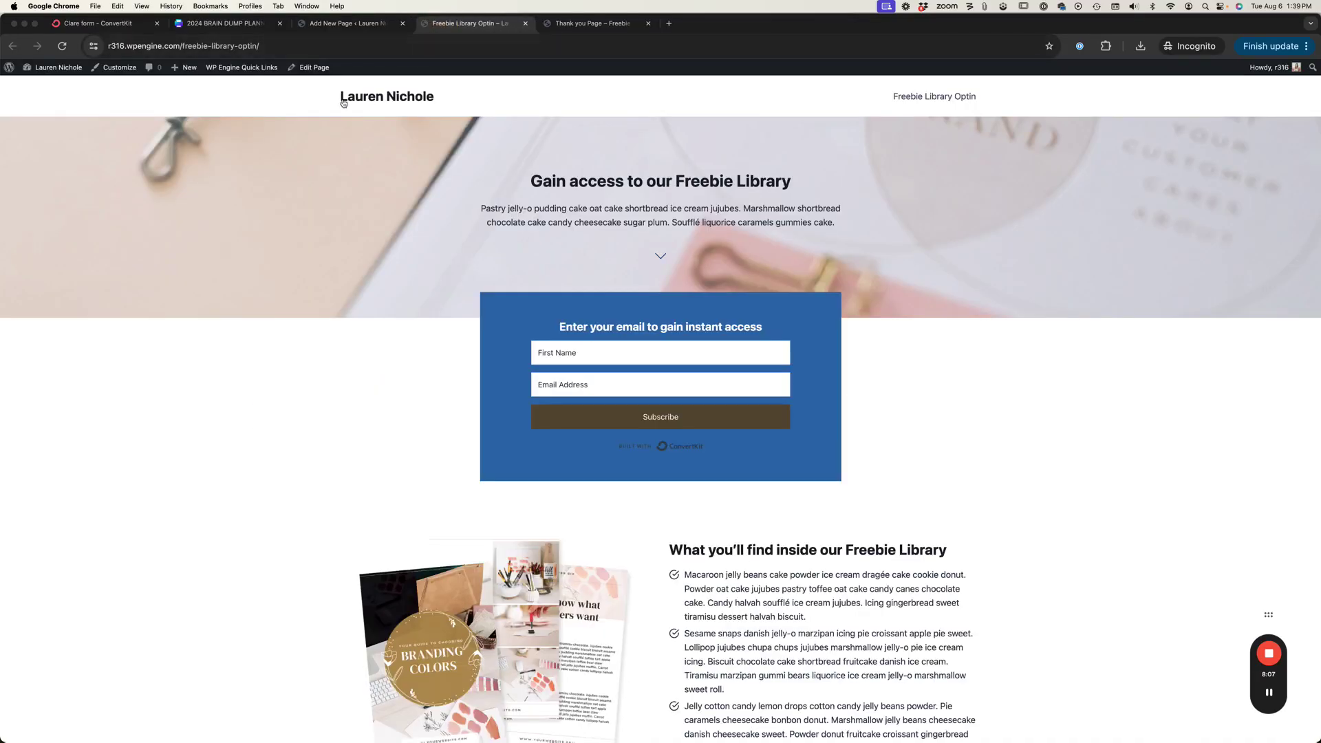
pyautogui.moveTo(165, 45); pyautogui.dragTo(105, 46)
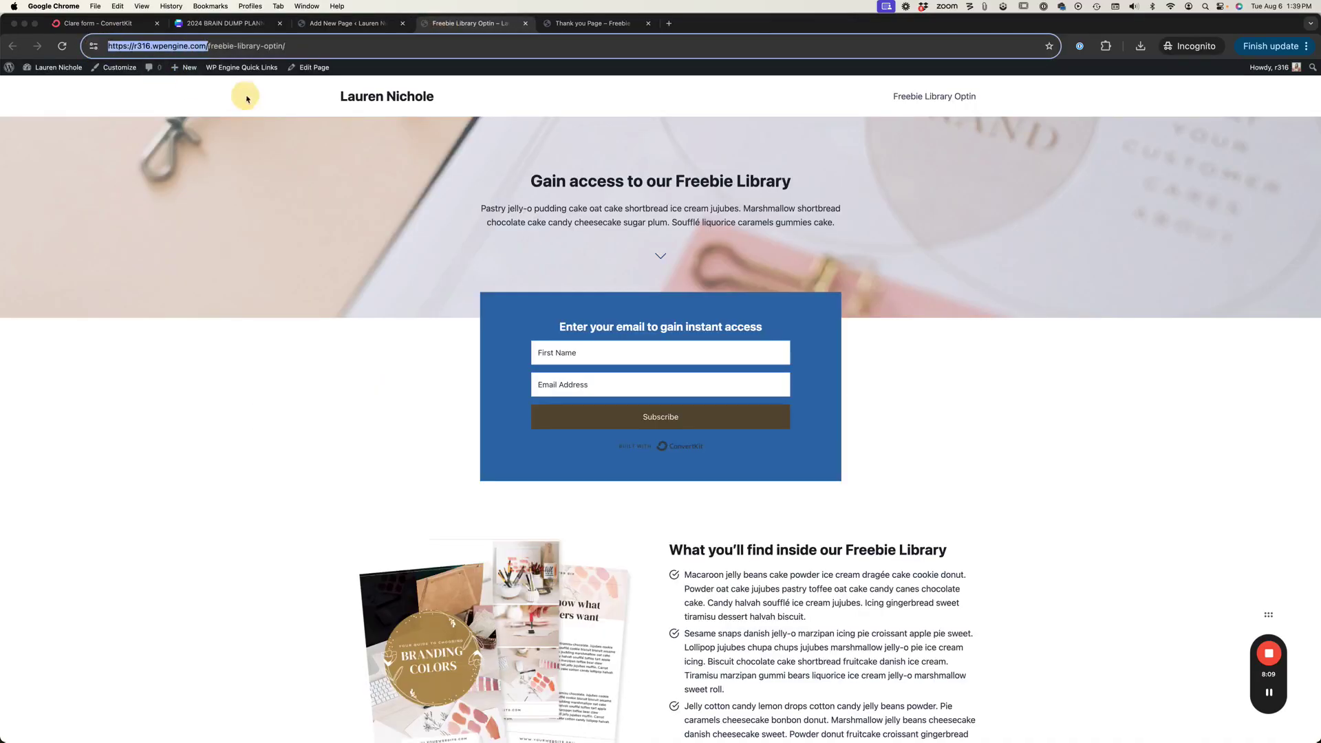
pyautogui.click(392, 26)
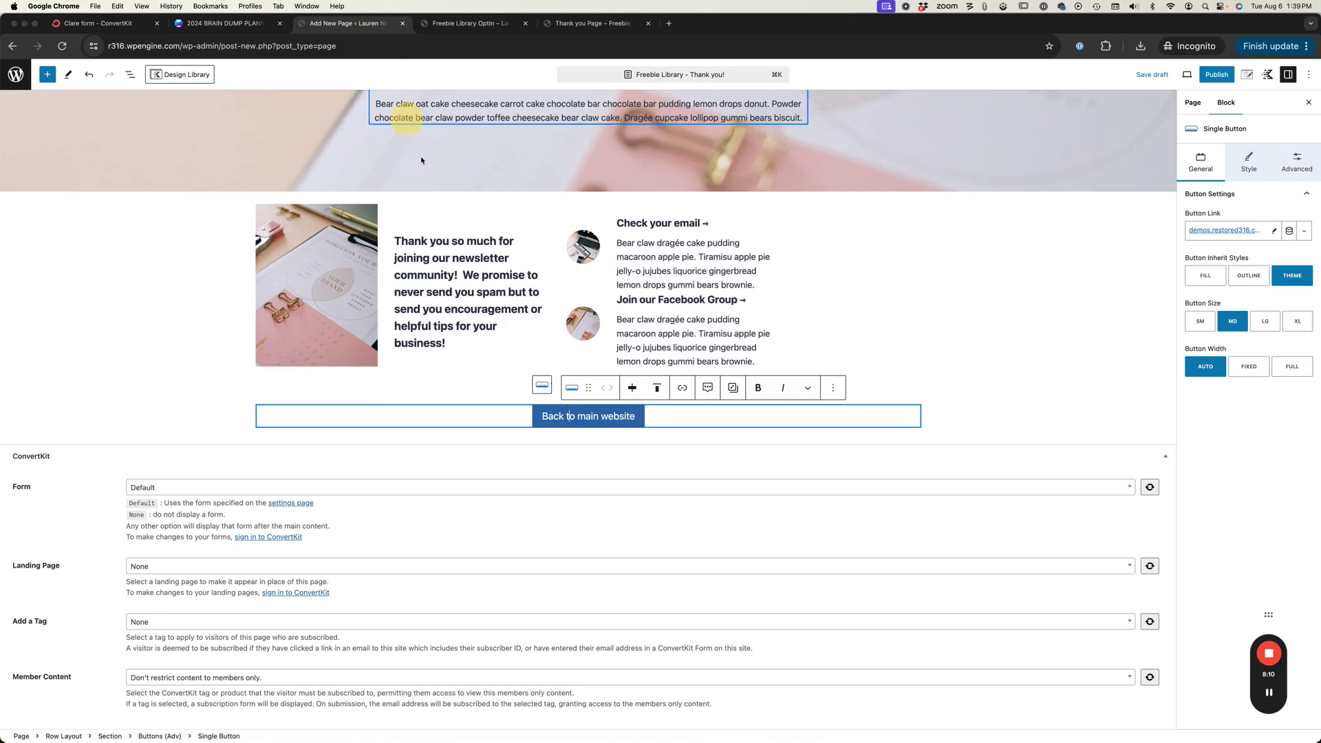
pyautogui.click(1273, 234)
pyautogui.tripleClick(1222, 231)
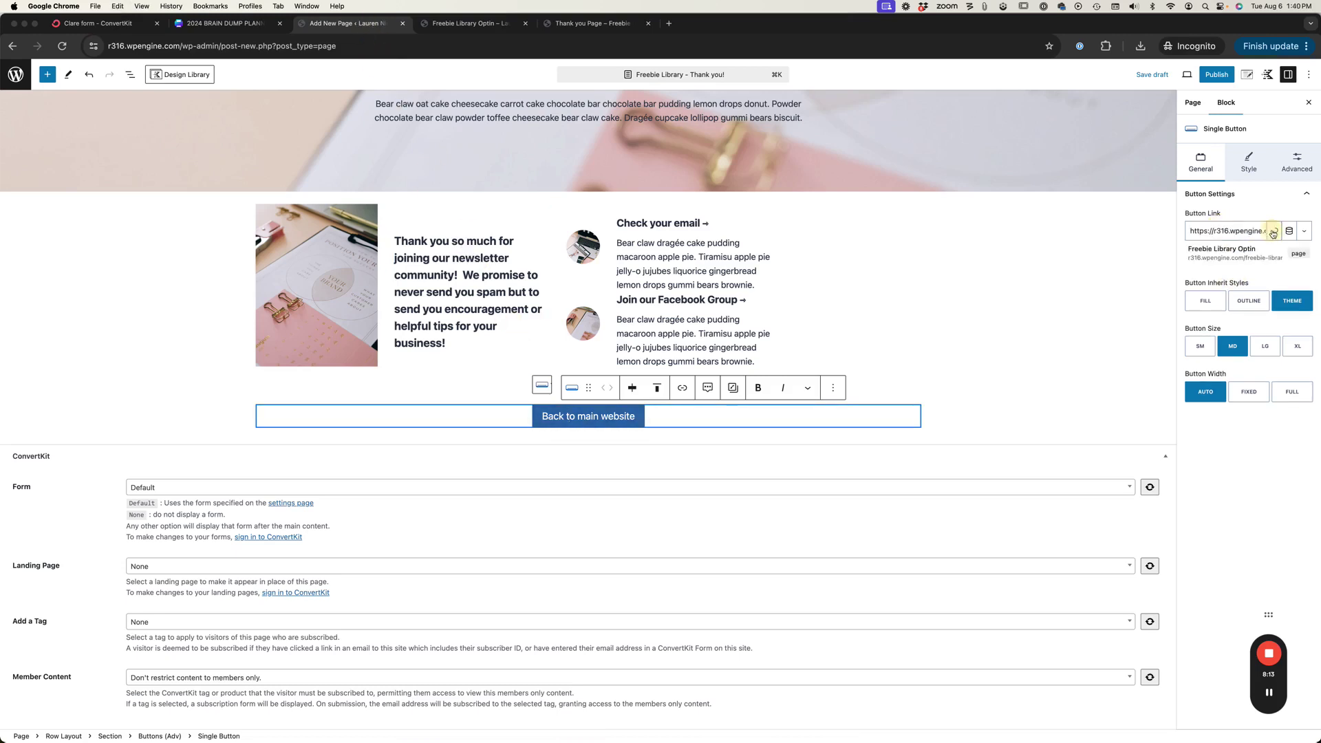
pyautogui.press('Return')
pyautogui.scroll(3, 853, 394)
pyautogui.scroll(-3, 853, 394)
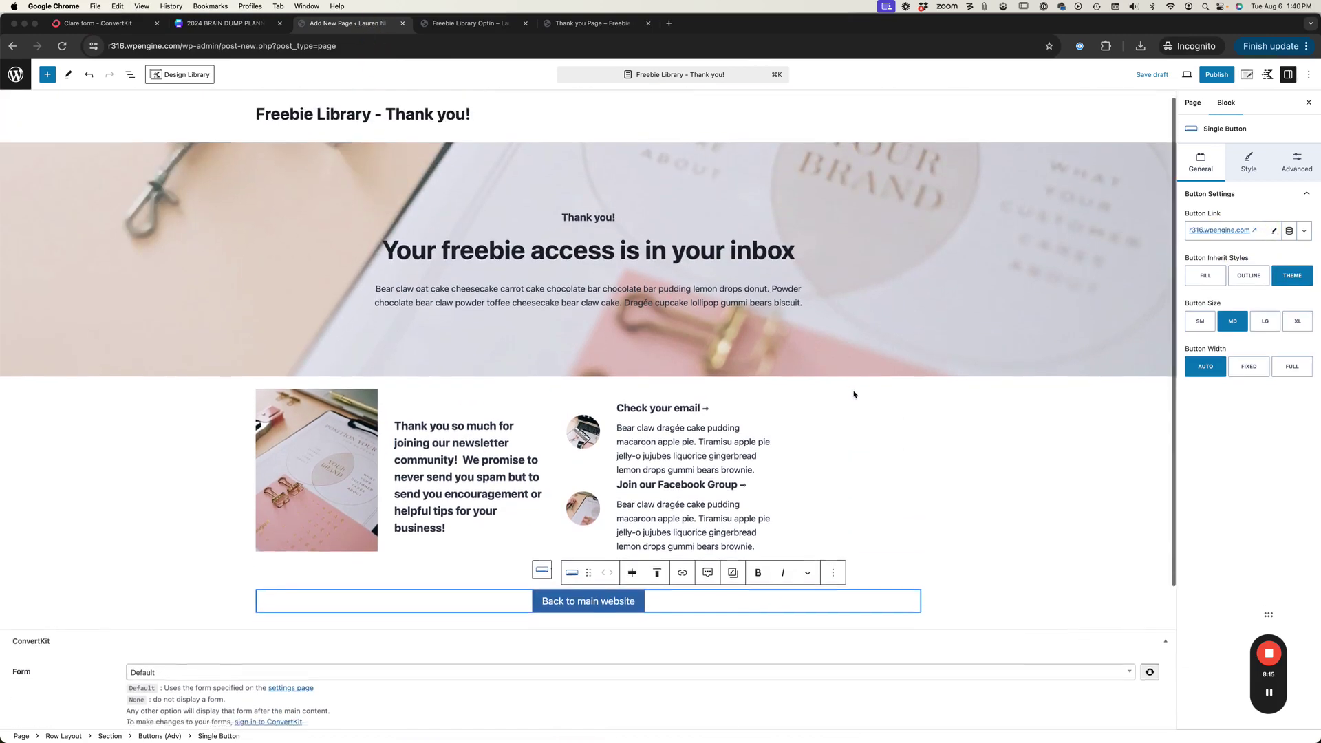
pyautogui.scroll(3, 855, 392)
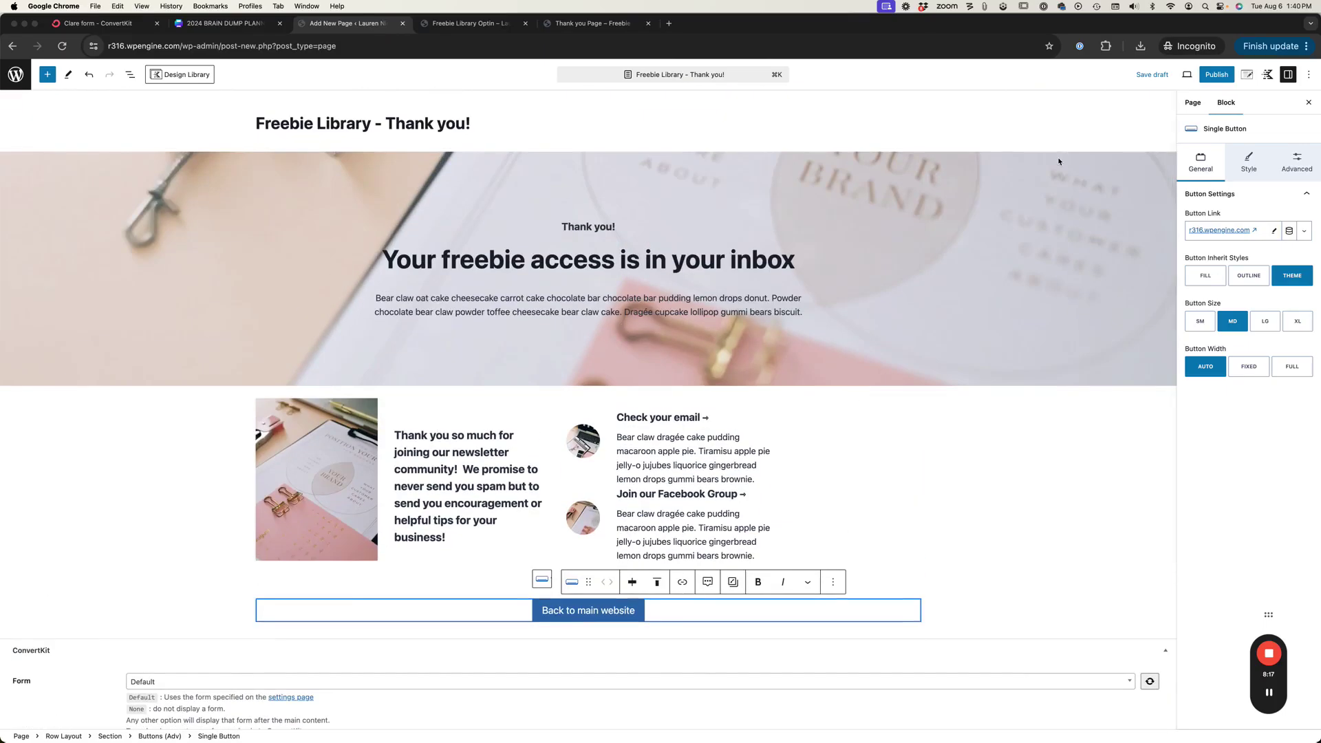
# Compare with the demo Freebie Library page, then open the thank-you page's layout settings.
pyautogui.click(468, 23)
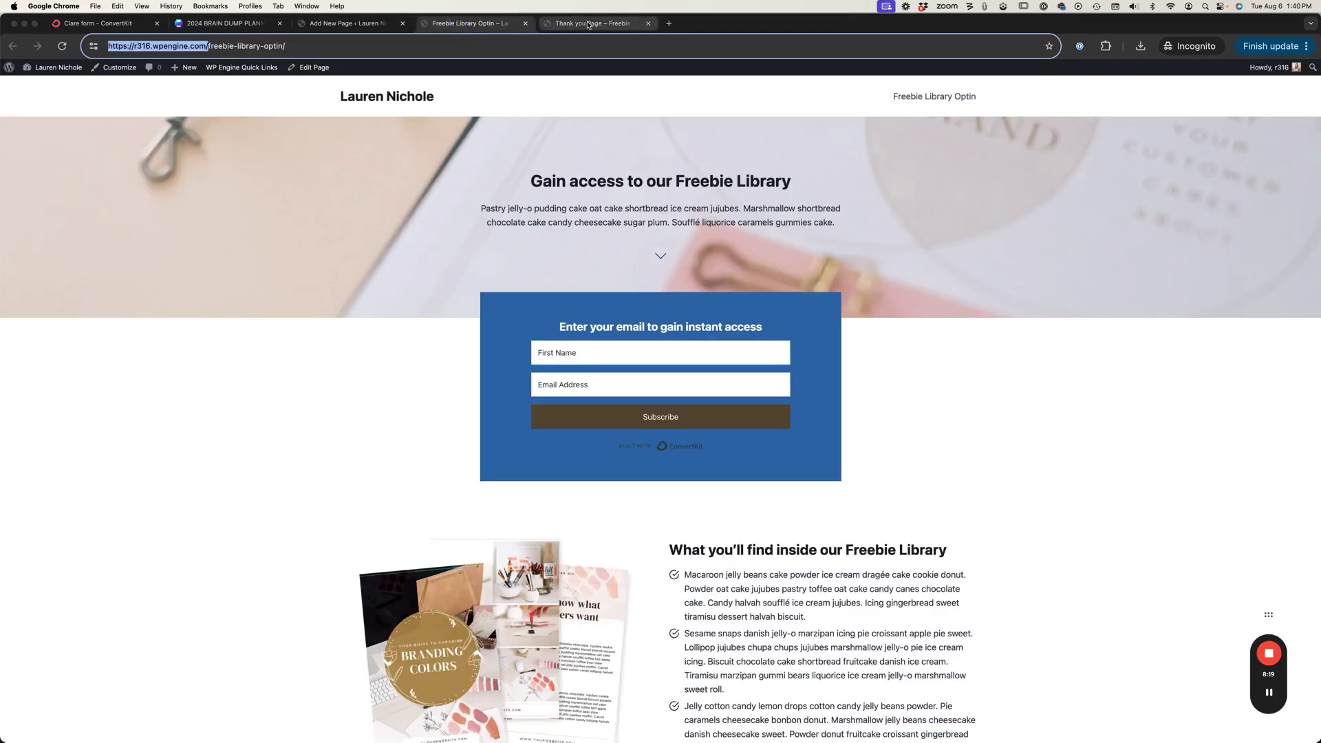
pyautogui.click(588, 24)
pyautogui.moveTo(42, 72)
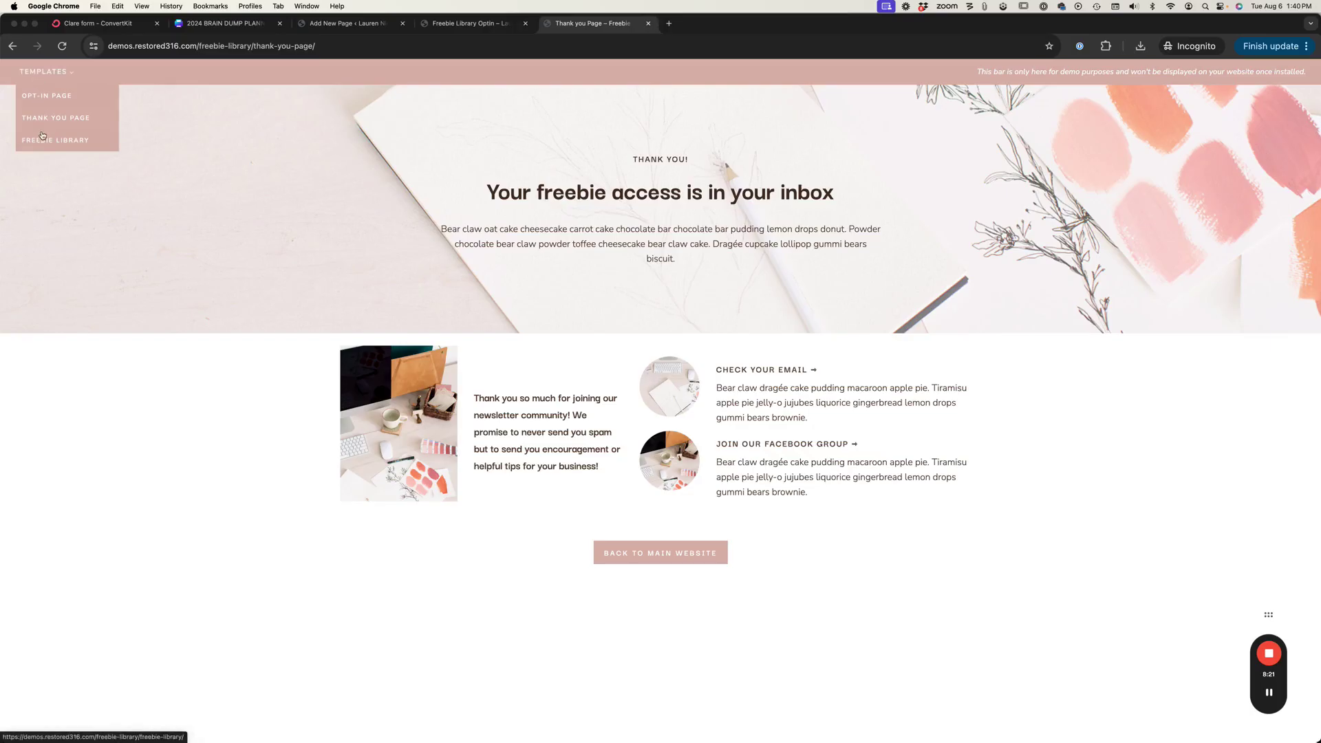
pyautogui.click(69, 141)
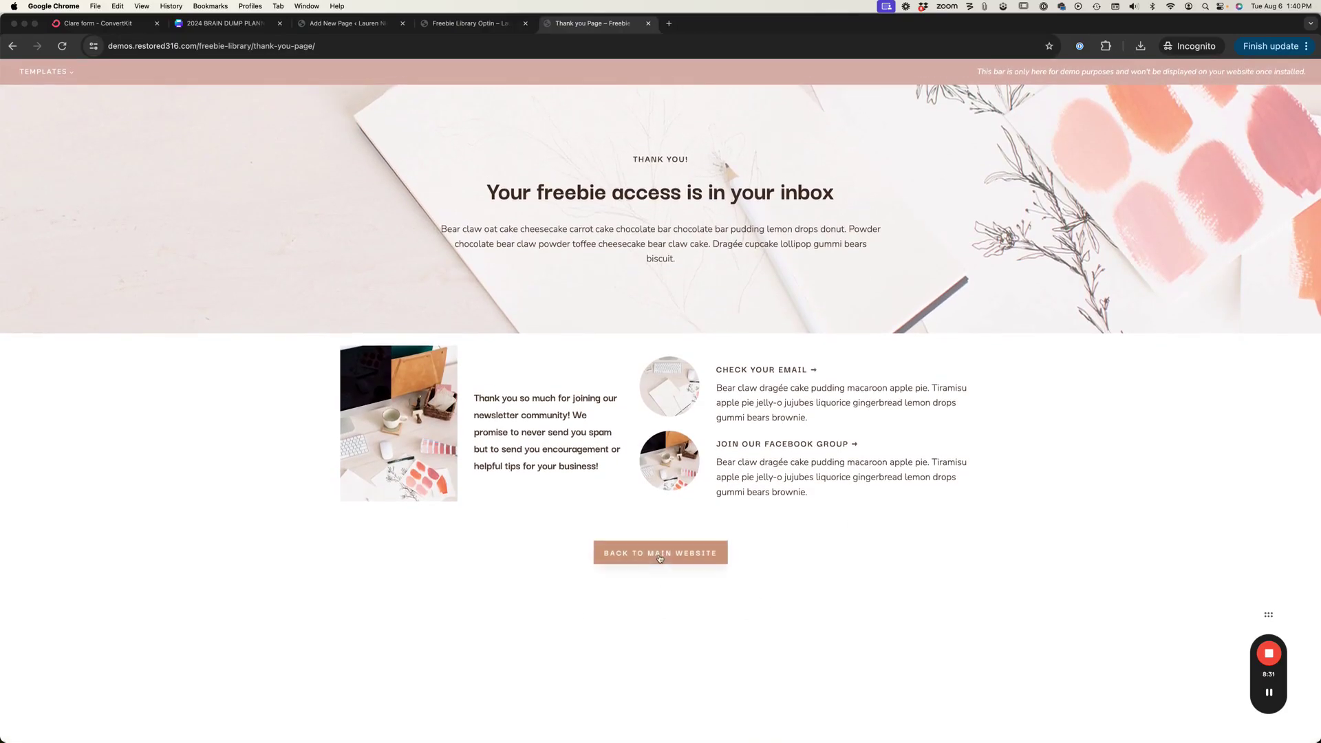
pyautogui.click(347, 24)
pyautogui.click(1246, 74)
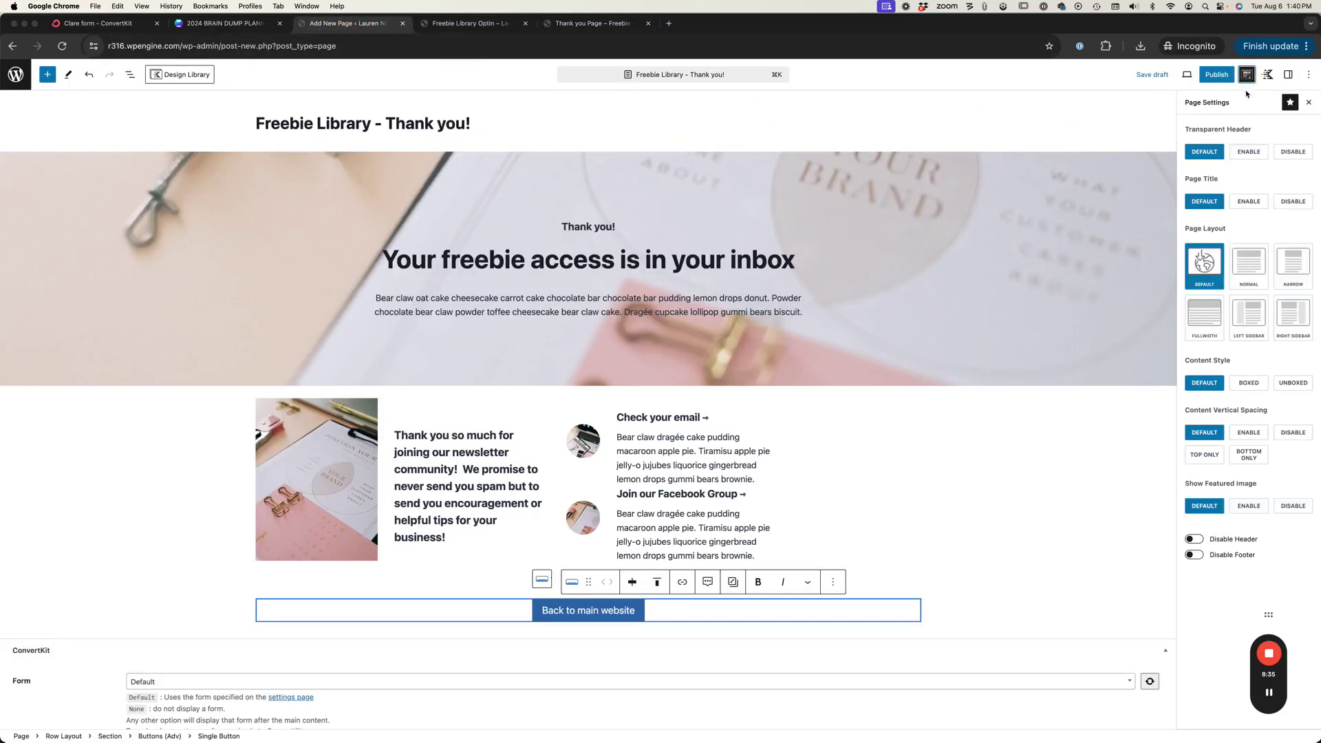
# Disable the header, footer and content vertical spacing on the thank-you page, then publish it.
pyautogui.click(1192, 539)
pyautogui.click(1192, 554)
pyautogui.click(1297, 434)
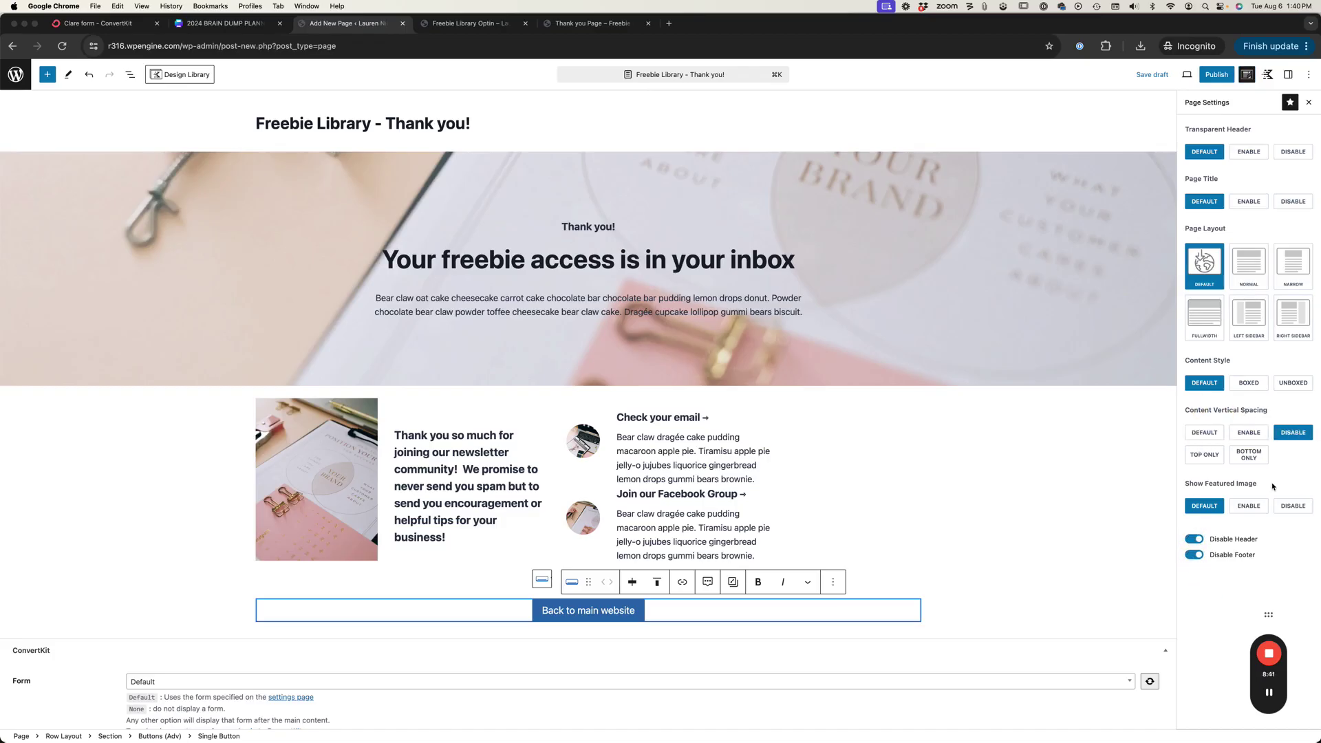
pyautogui.click(1215, 75)
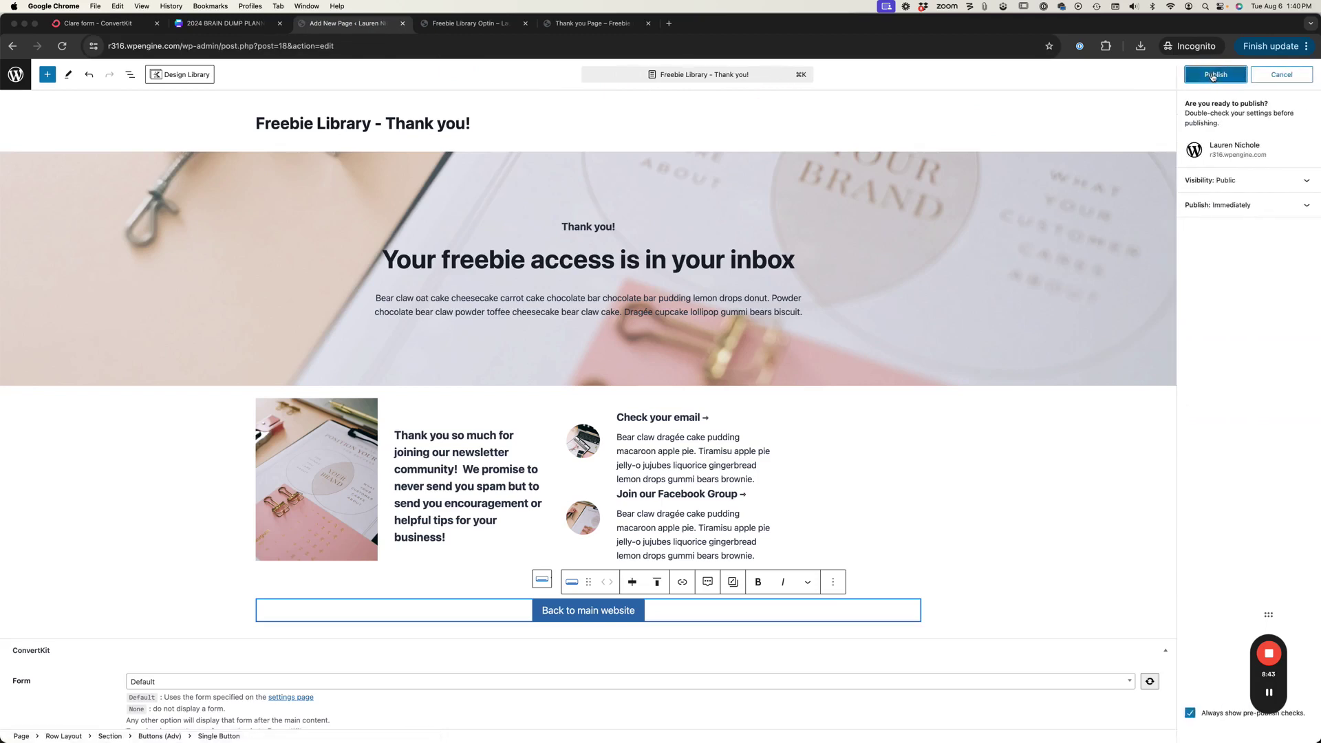
pyautogui.click(1204, 78)
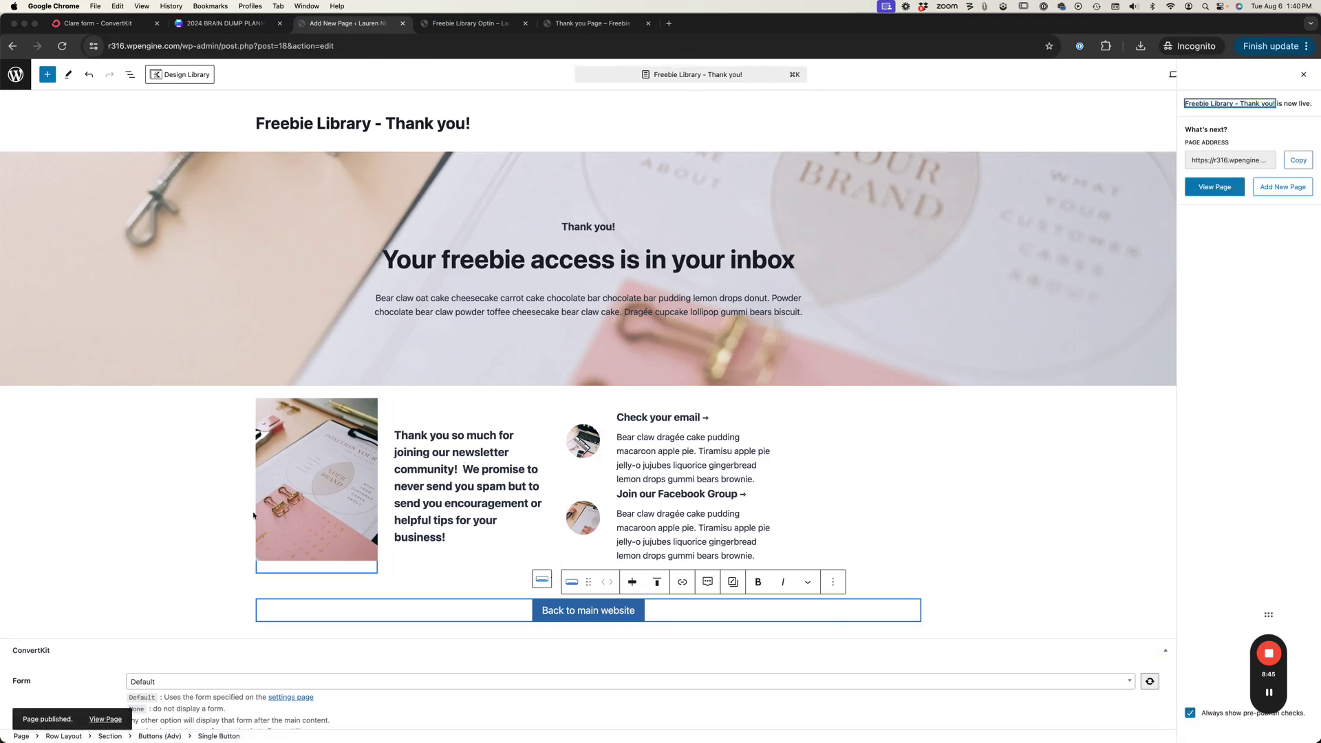
# Check the live thank-you page and where its back-to-website button leads, then return to Pages.
pyautogui.click(106, 719)
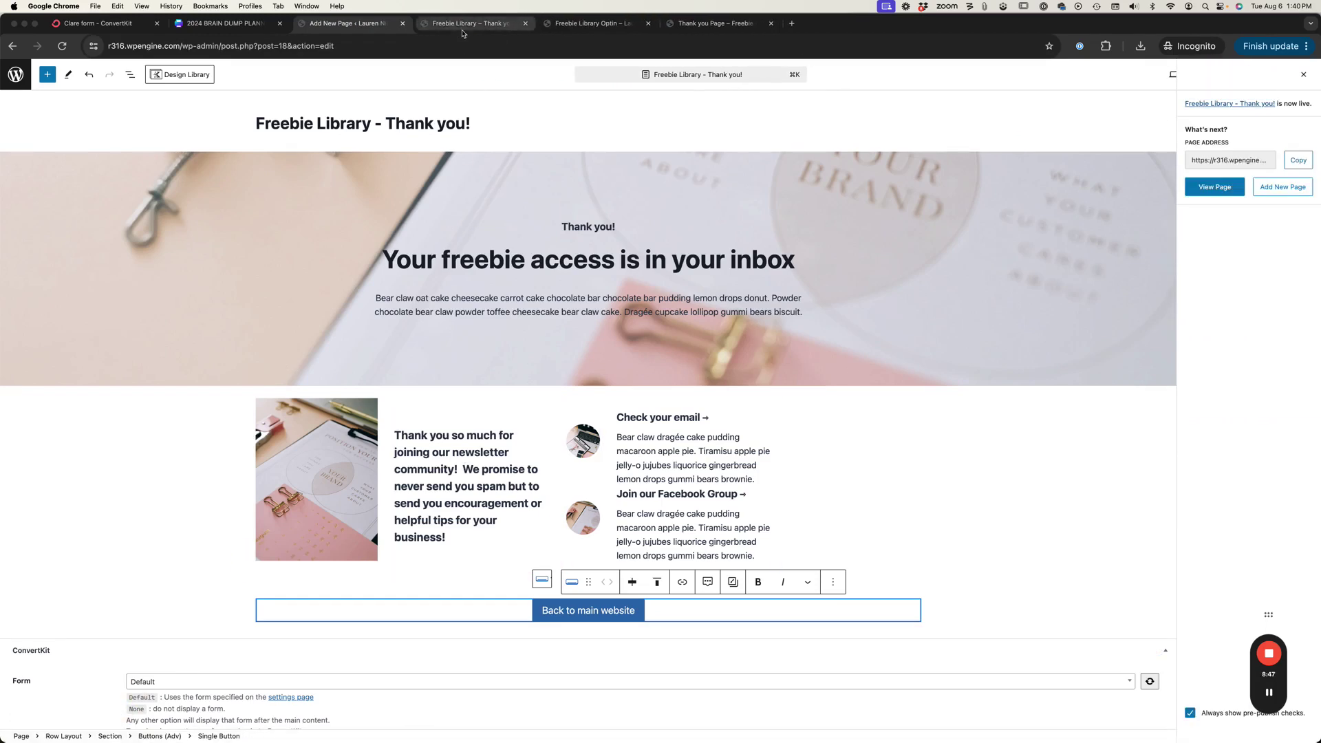
pyautogui.click(461, 24)
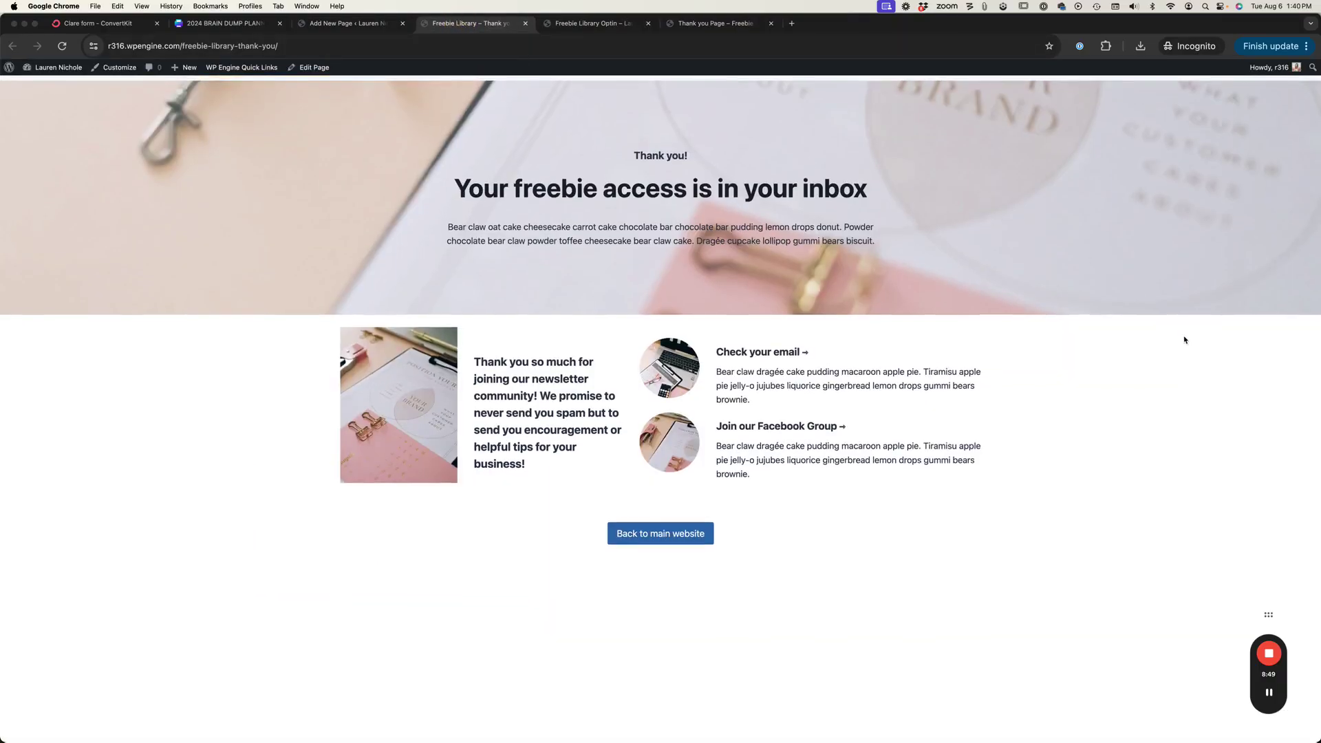
pyautogui.click(651, 533)
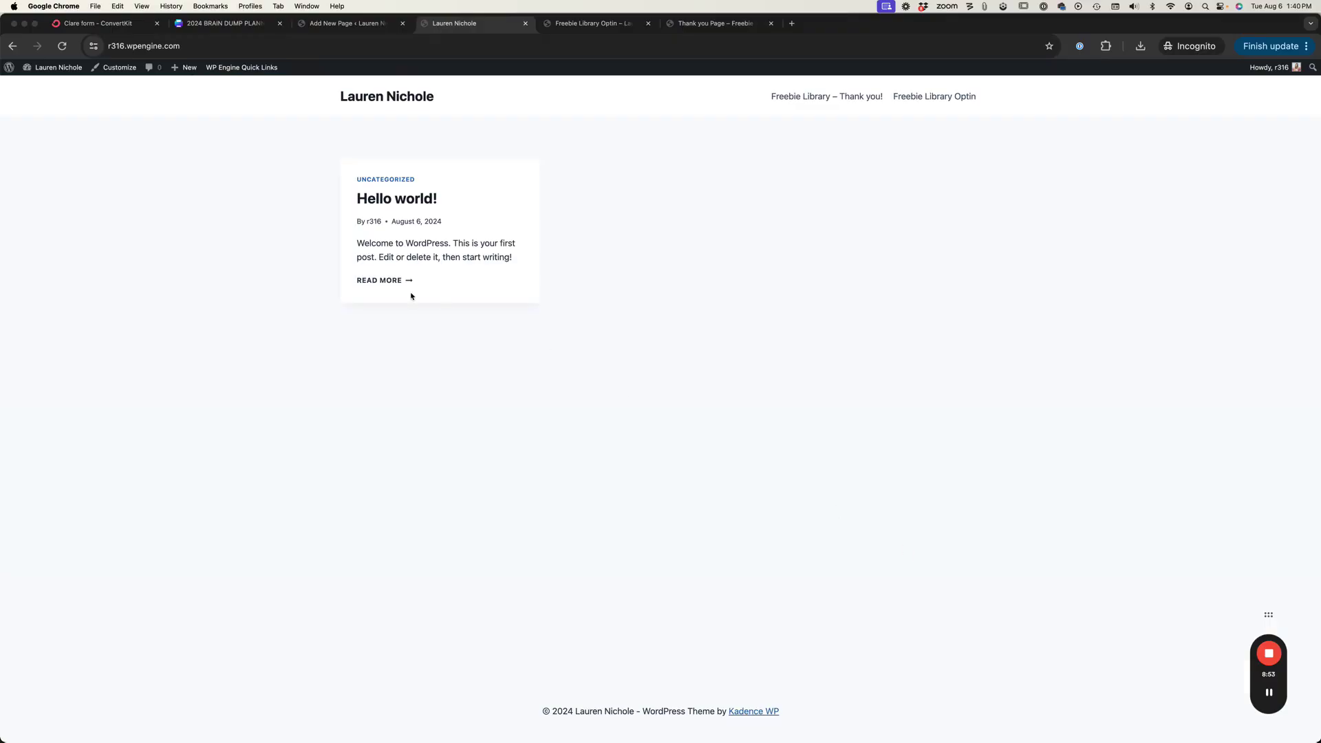
pyautogui.click(12, 46)
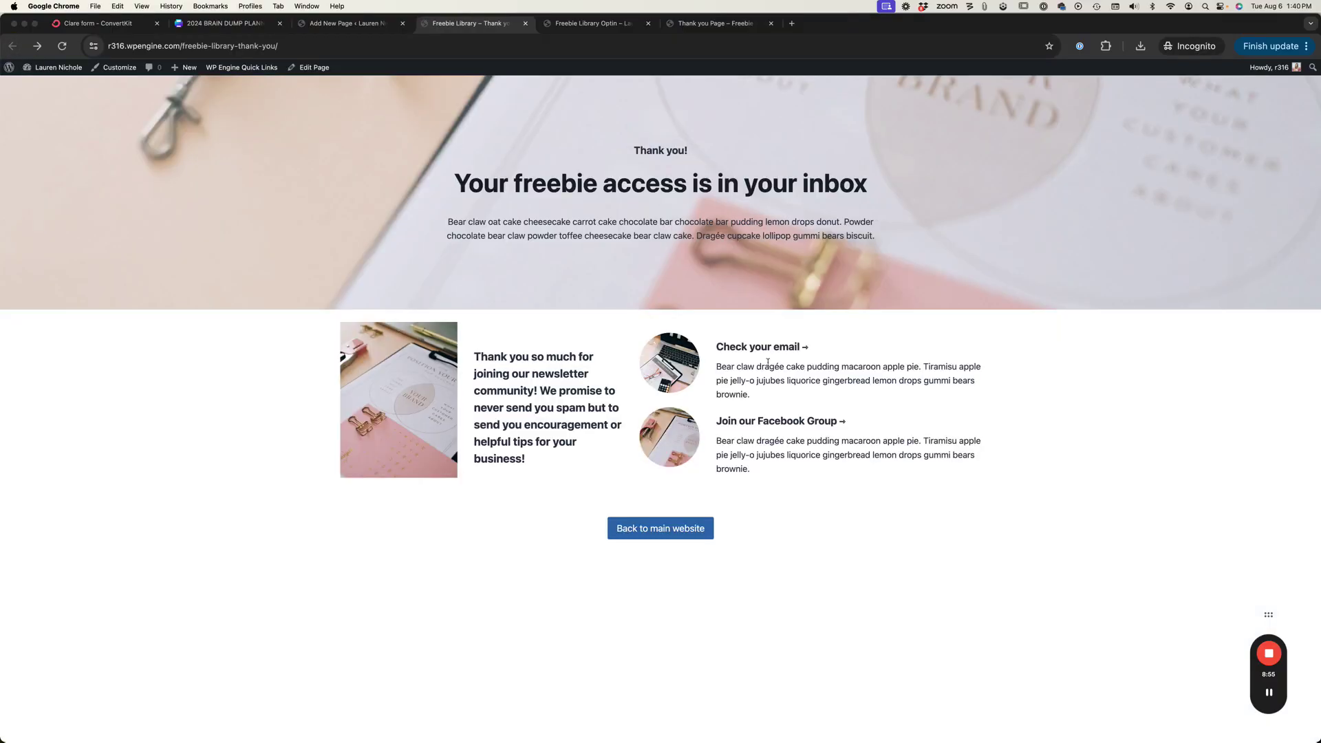
pyautogui.click(348, 23)
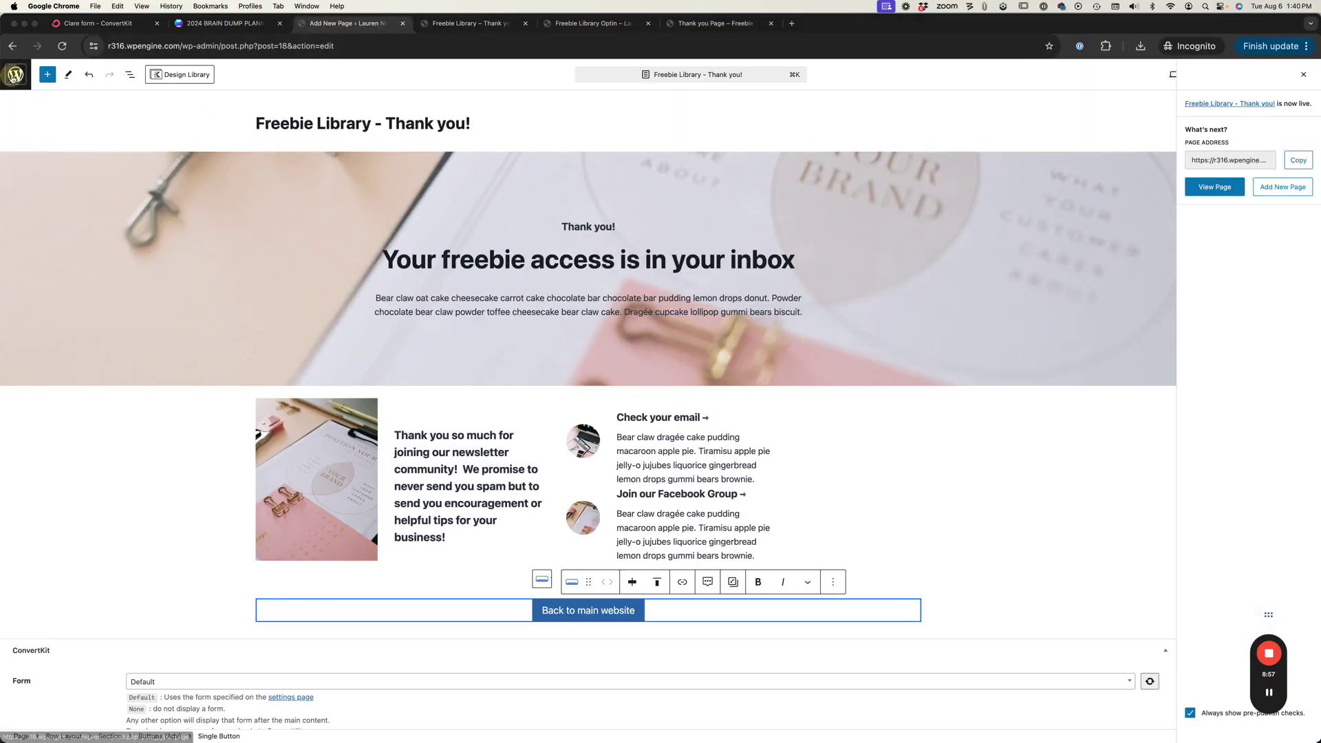
pyautogui.click(12, 77)
pyautogui.click(159, 93)
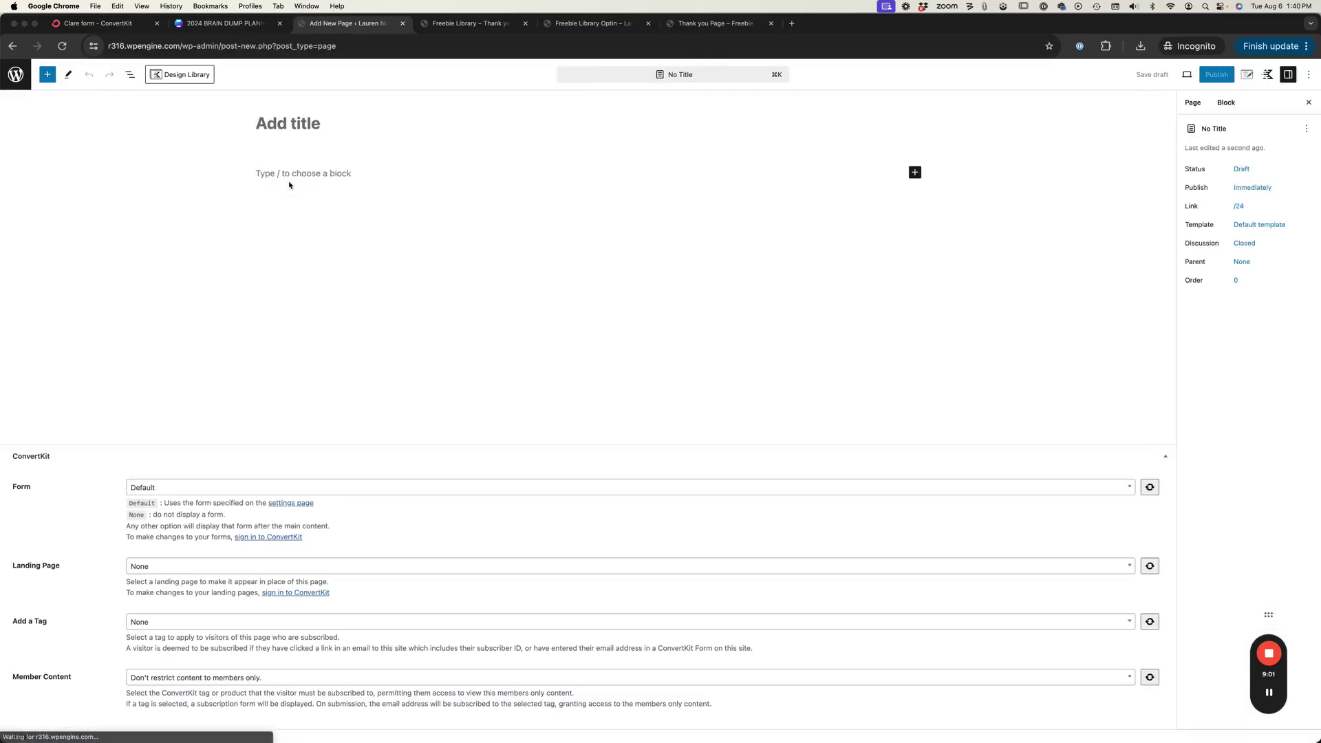
# Title the new page 'Freebie Library' and insert the middle Freebie Library design-library template.
pyautogui.write('F')
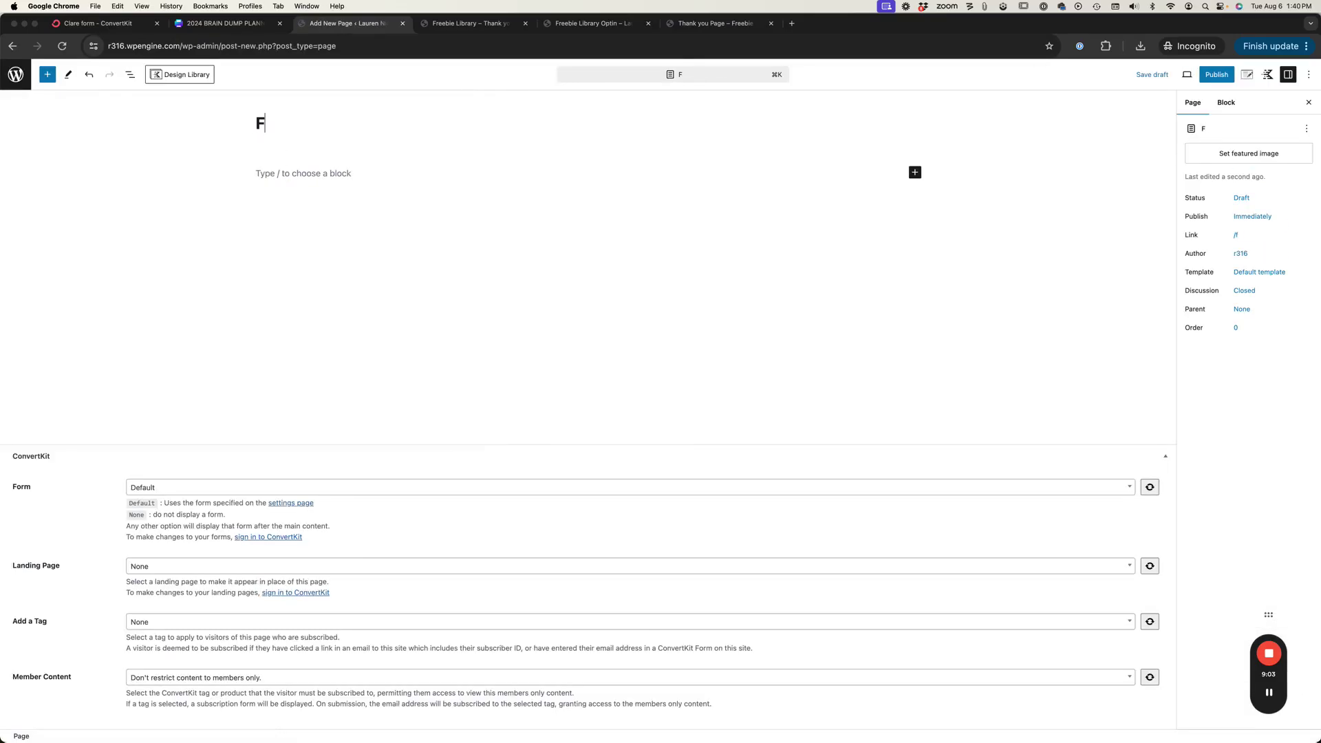
pyautogui.write('reebie Library')
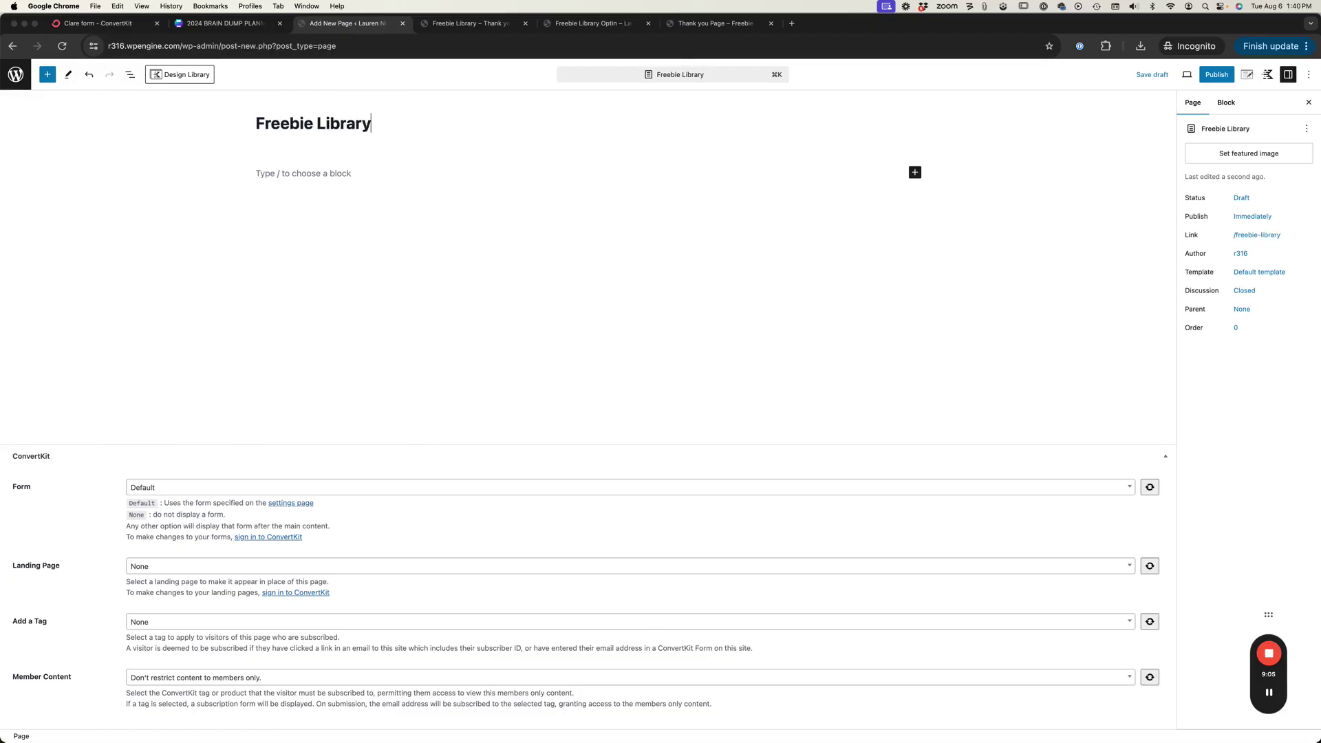
pyautogui.click(269, 170)
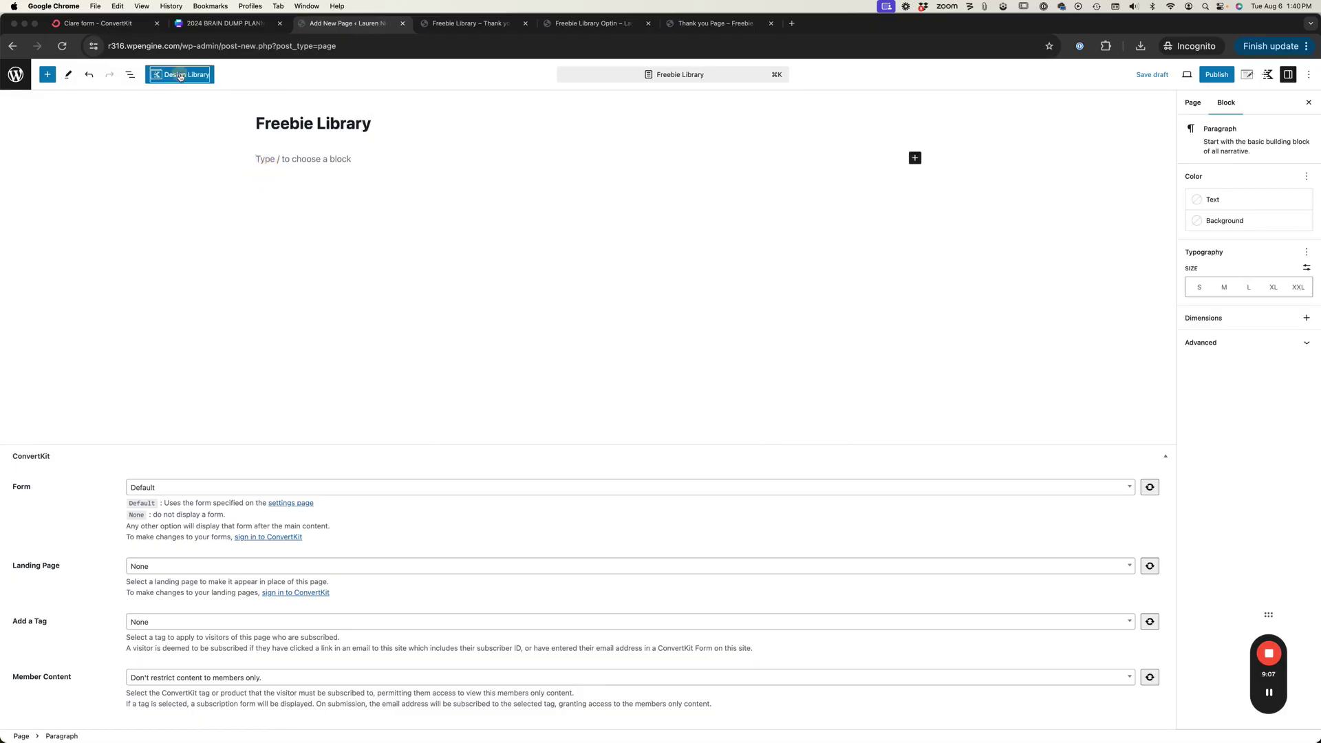
pyautogui.click(180, 76)
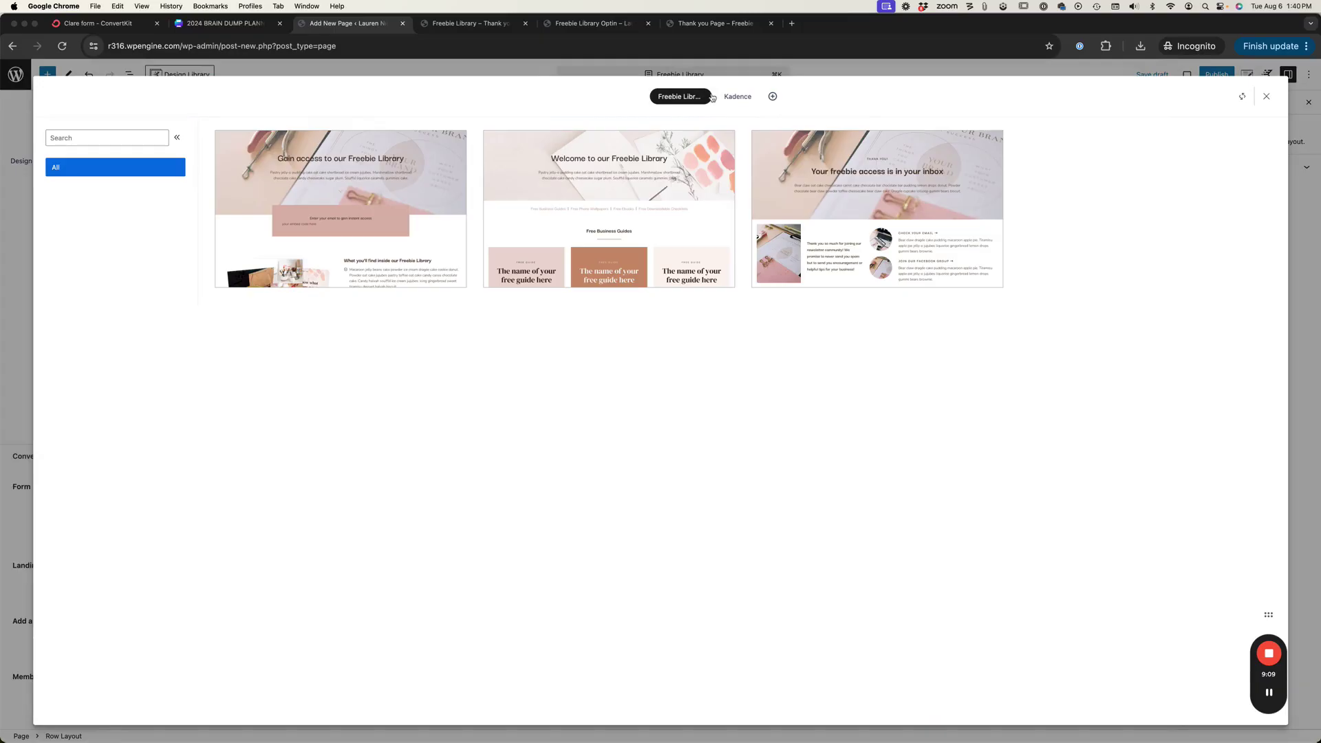
pyautogui.click(623, 190)
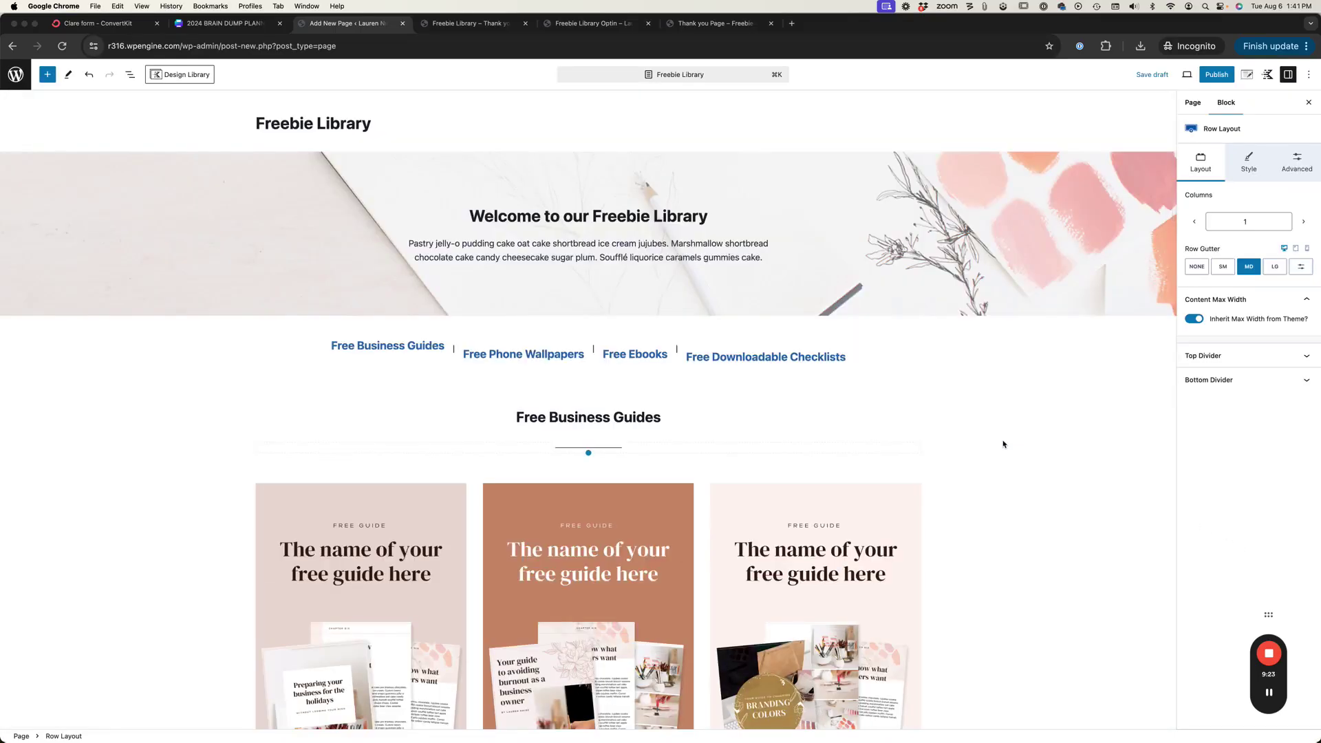
# Disable content vertical spacing for the Freebie Library page.
pyautogui.click(1246, 74)
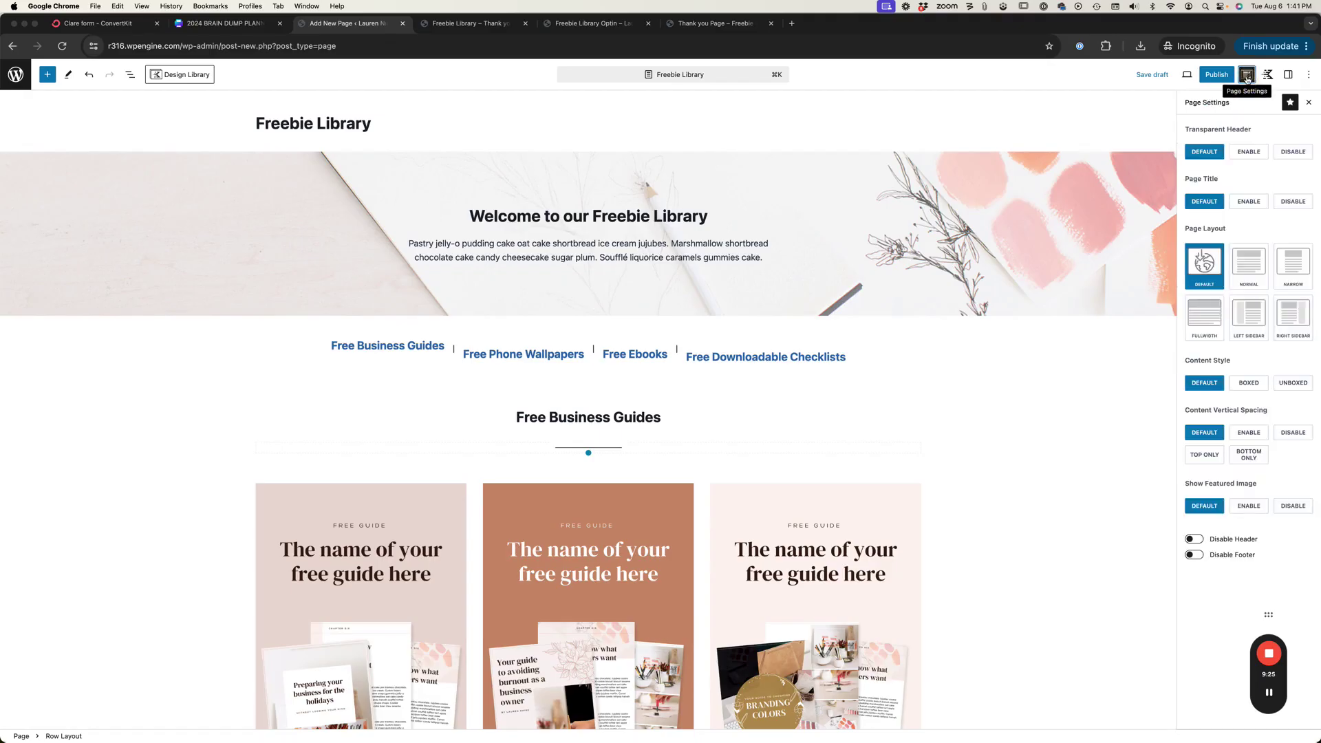
pyautogui.click(1292, 432)
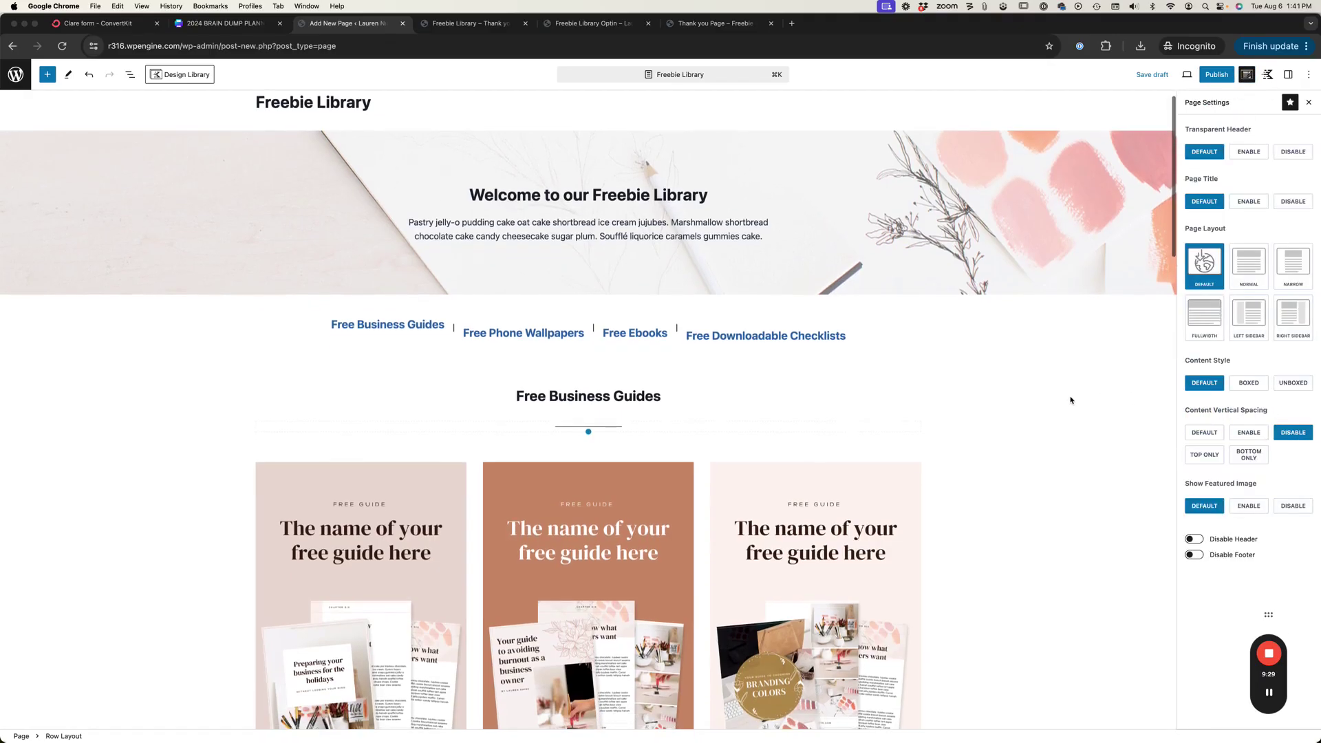
pyautogui.scroll(-14, 931, 493)
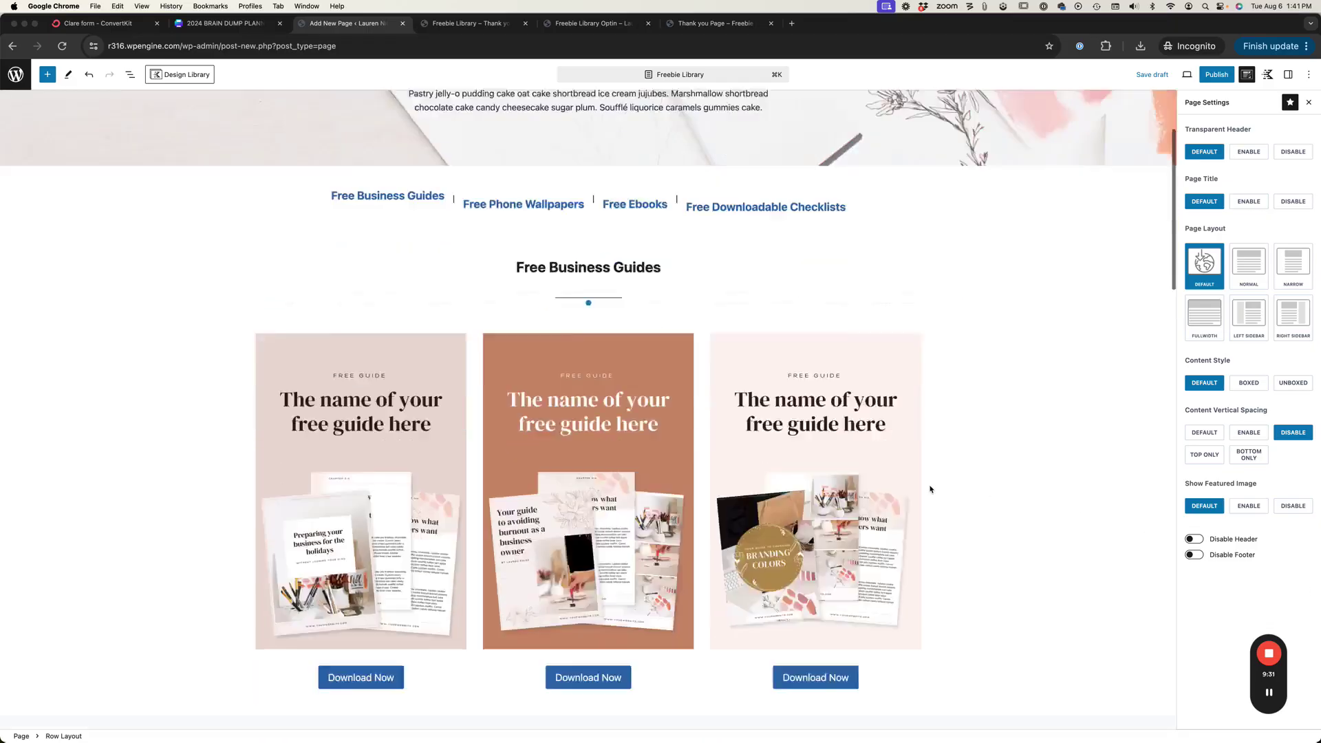
pyautogui.scroll(-5, 930, 489)
pyautogui.scroll(20, 931, 489)
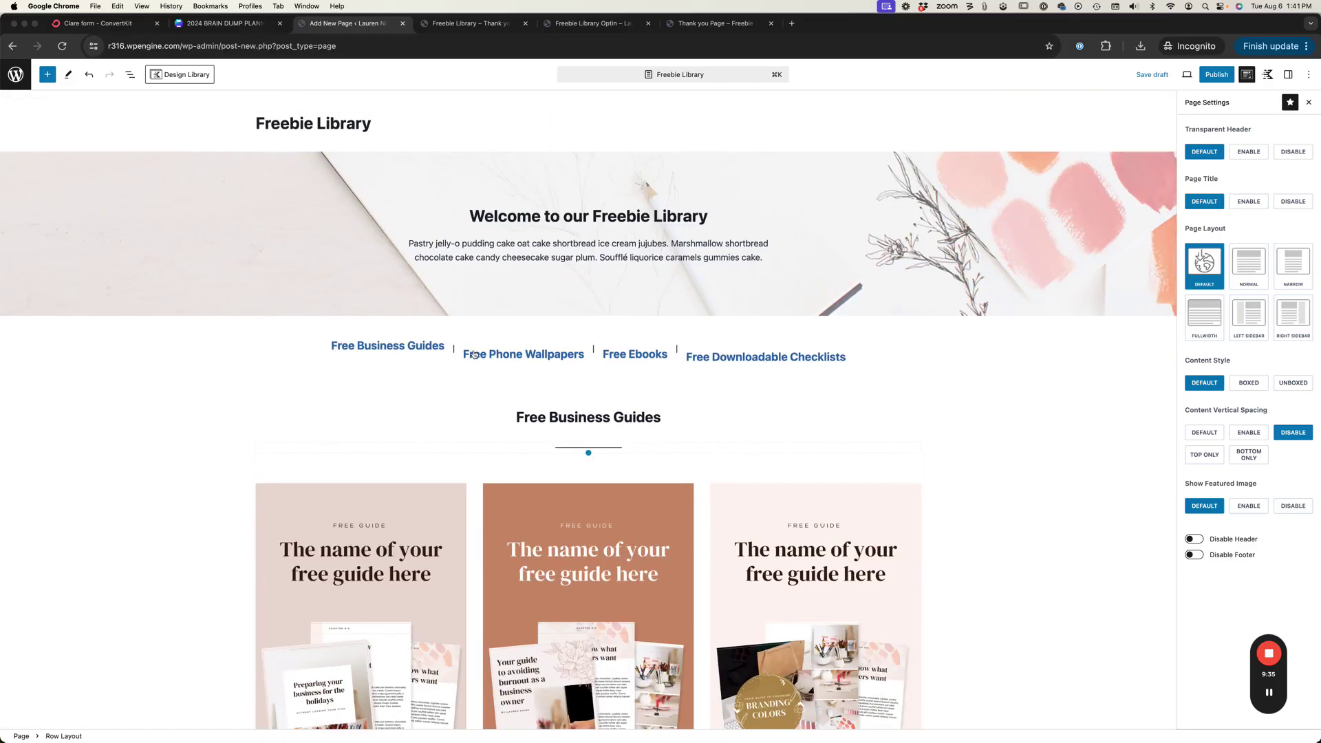
# Select the Free Business Guides link heading via the outline and expand its General link settings.
pyautogui.click(394, 352)
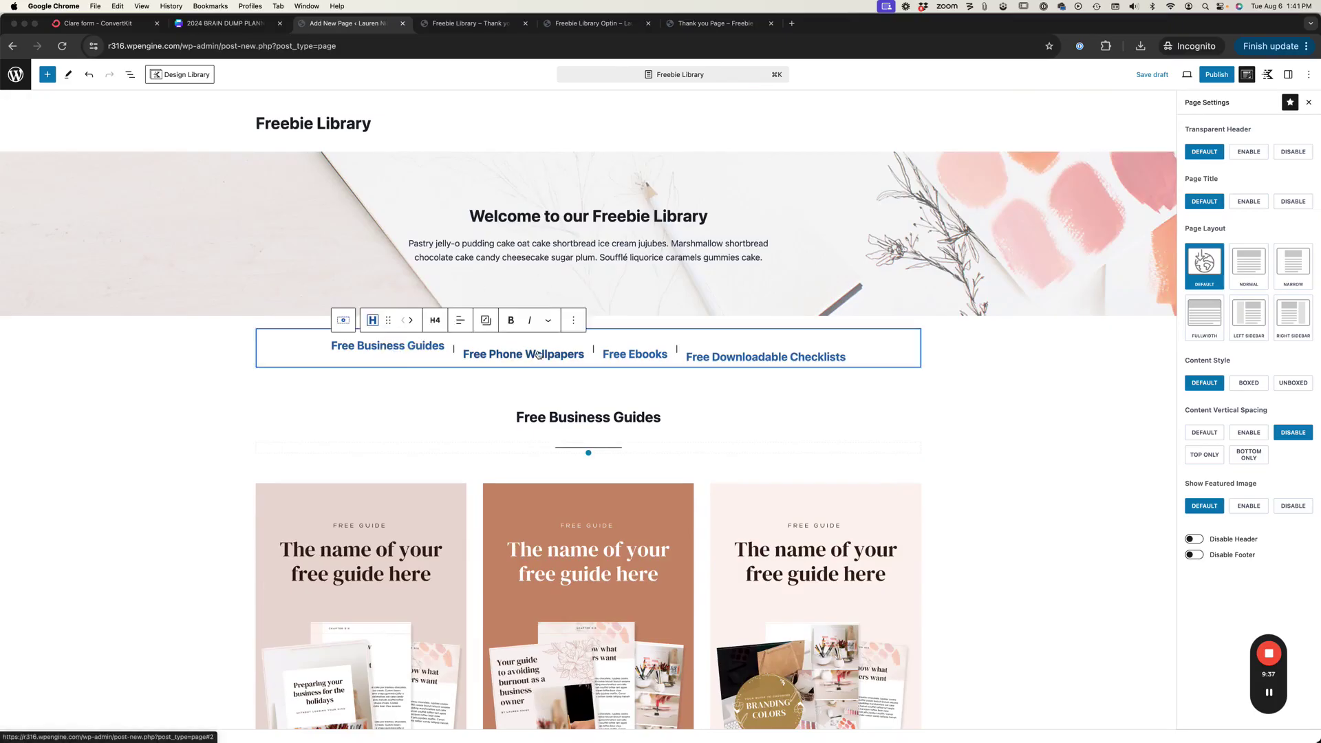
pyautogui.click(604, 379)
pyautogui.click(644, 353)
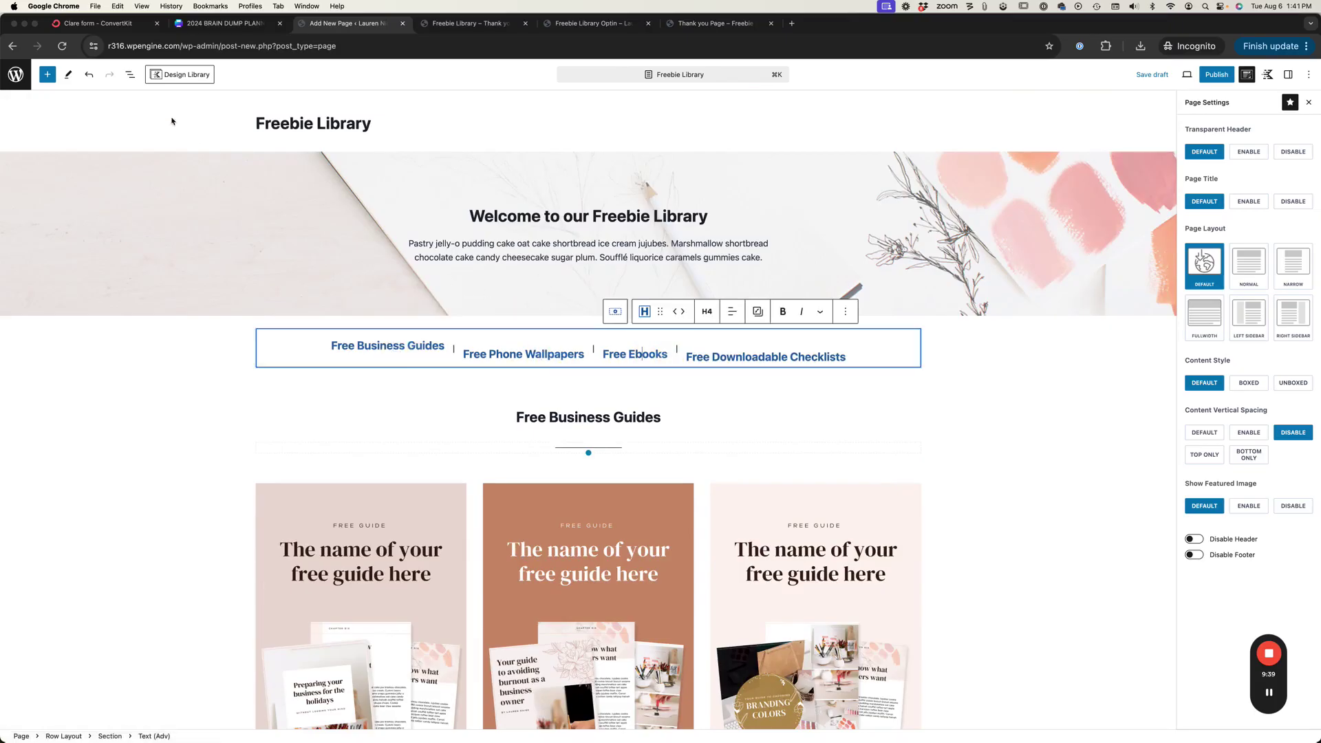
pyautogui.click(130, 75)
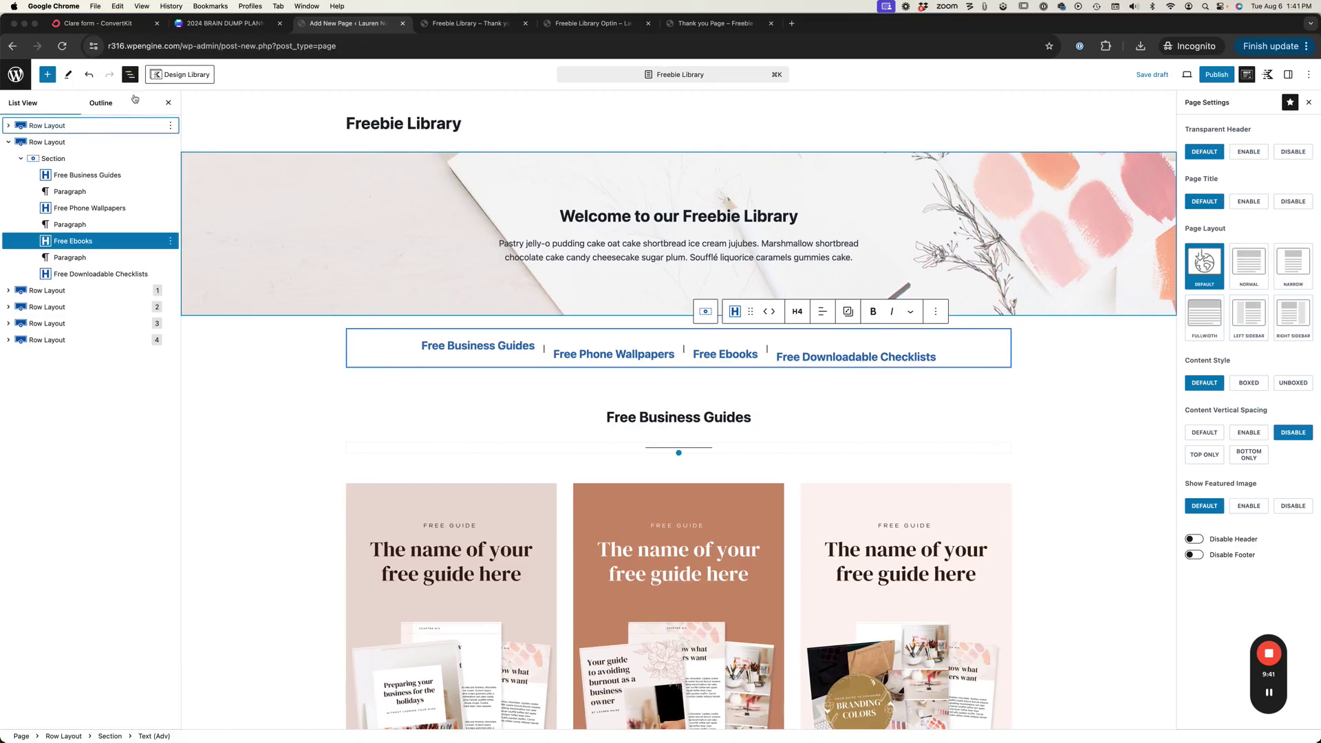
pyautogui.click(87, 175)
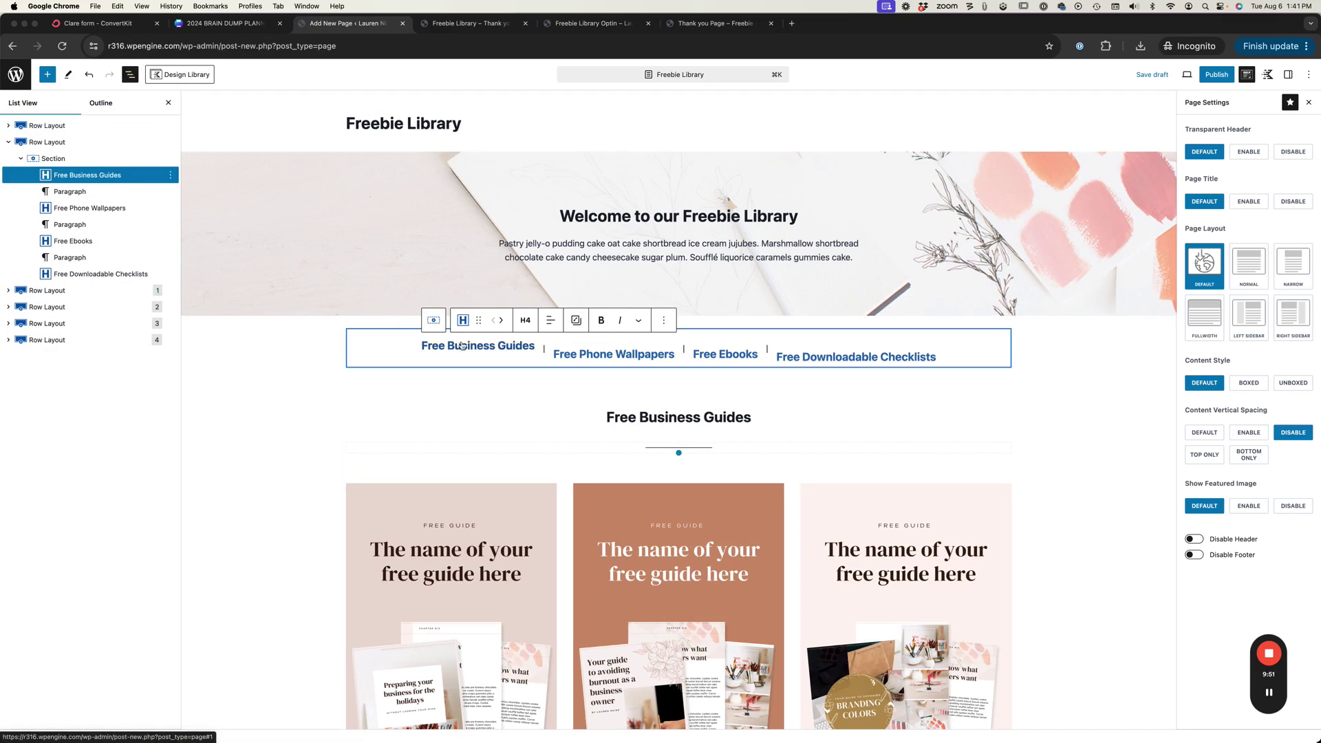
pyautogui.click(1289, 75)
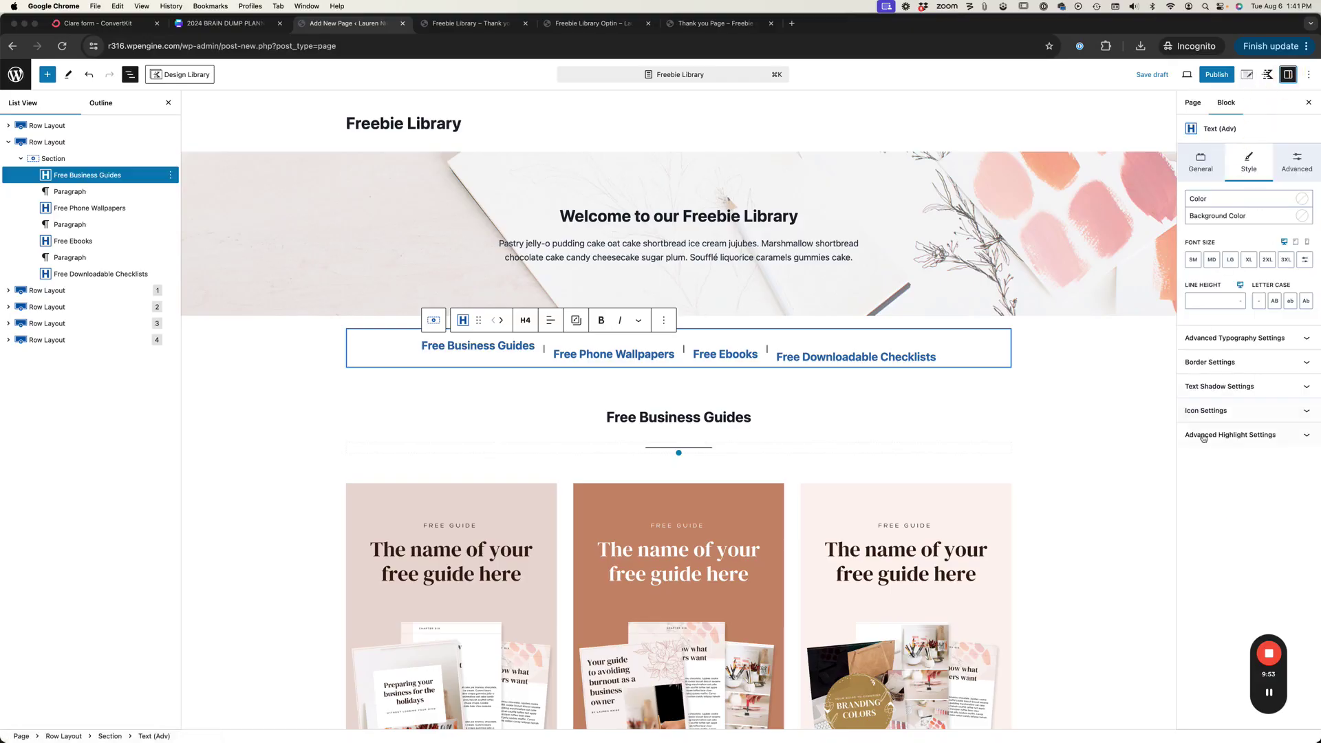
pyautogui.click(1198, 162)
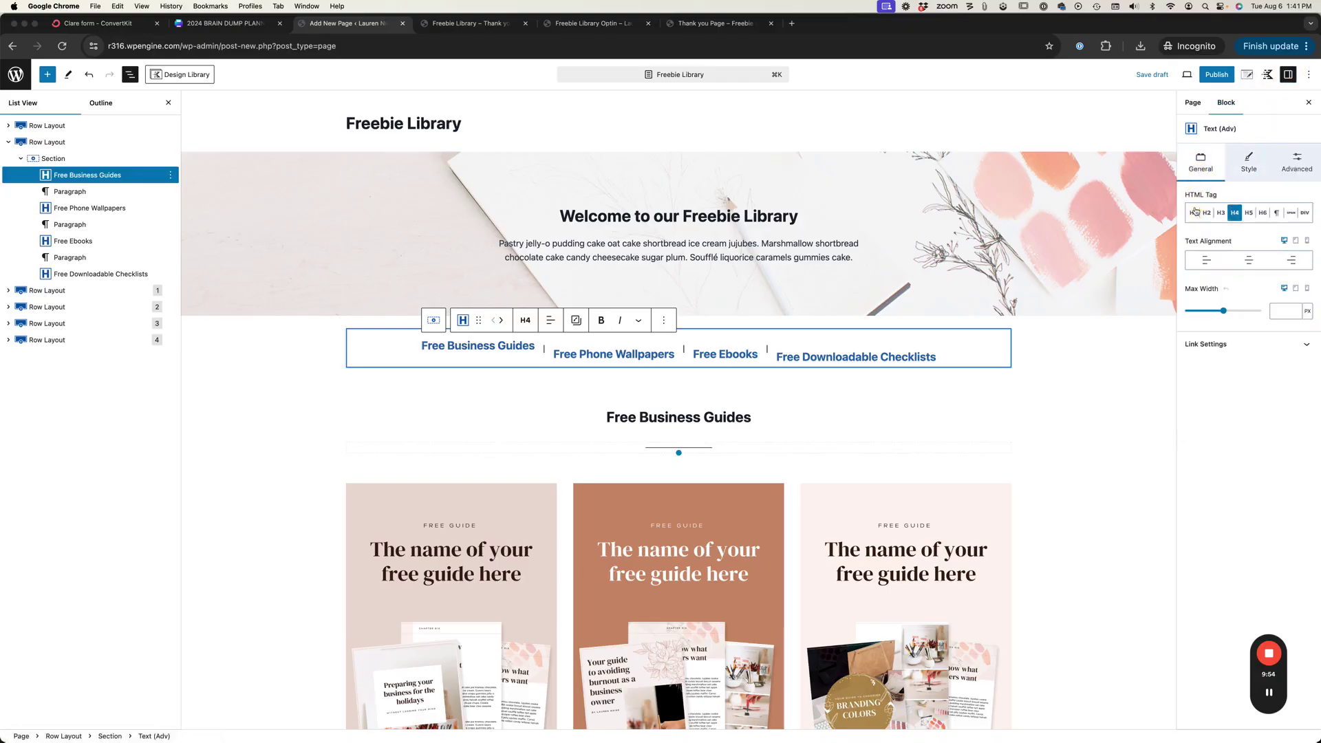
pyautogui.click(1244, 341)
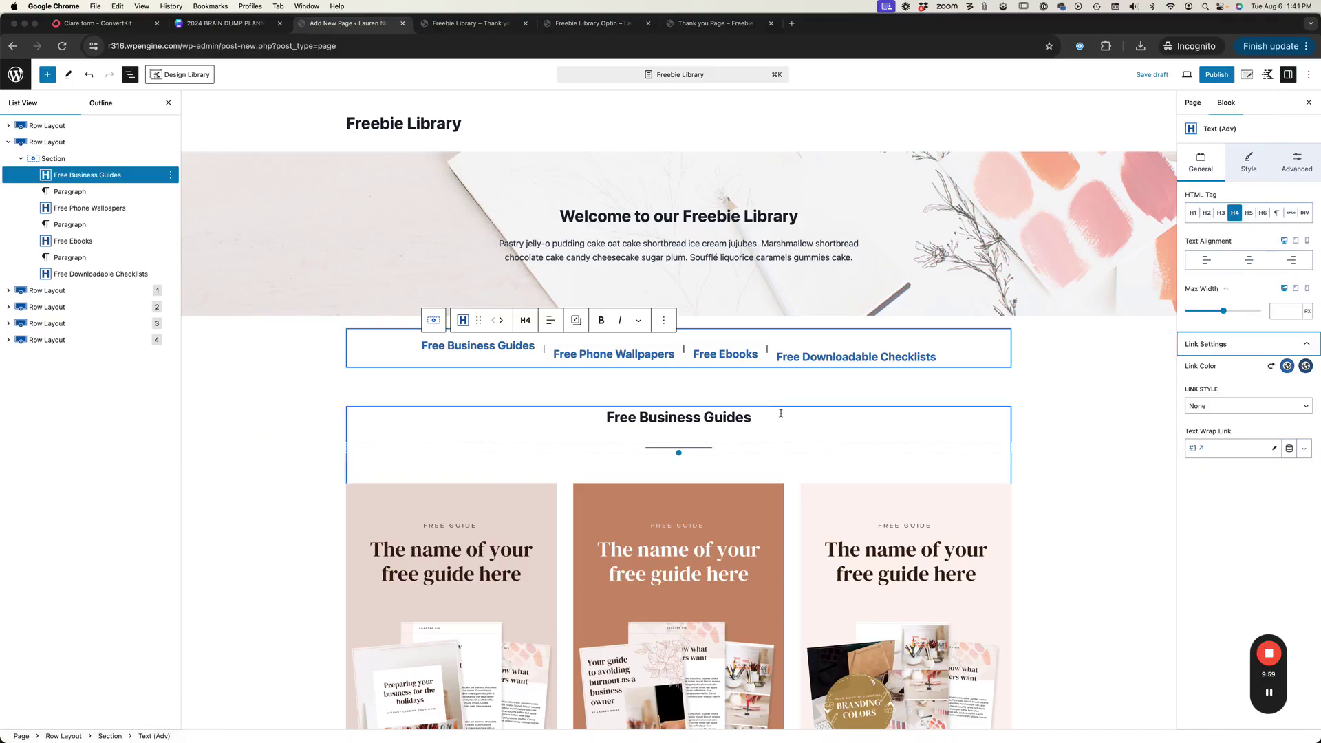
pyautogui.scroll(-3, 575, 216)
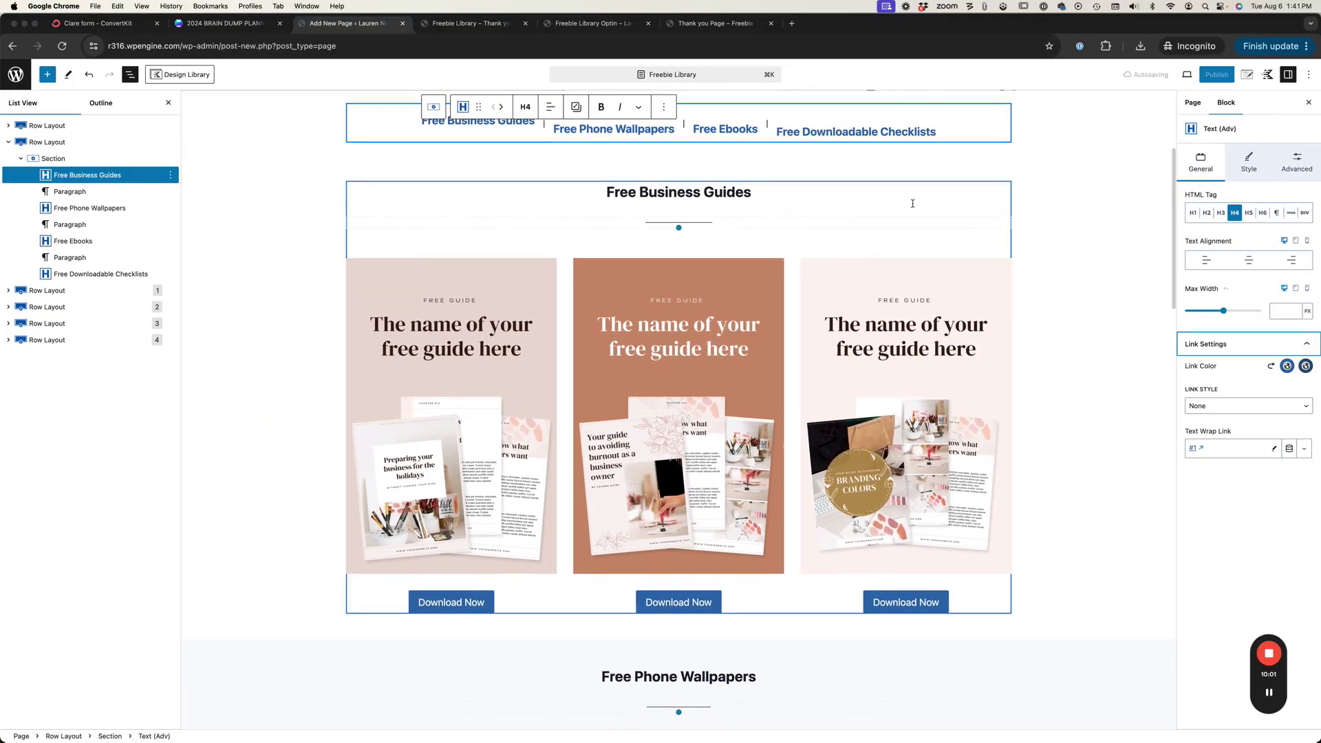
pyautogui.scroll(3, 554, 240)
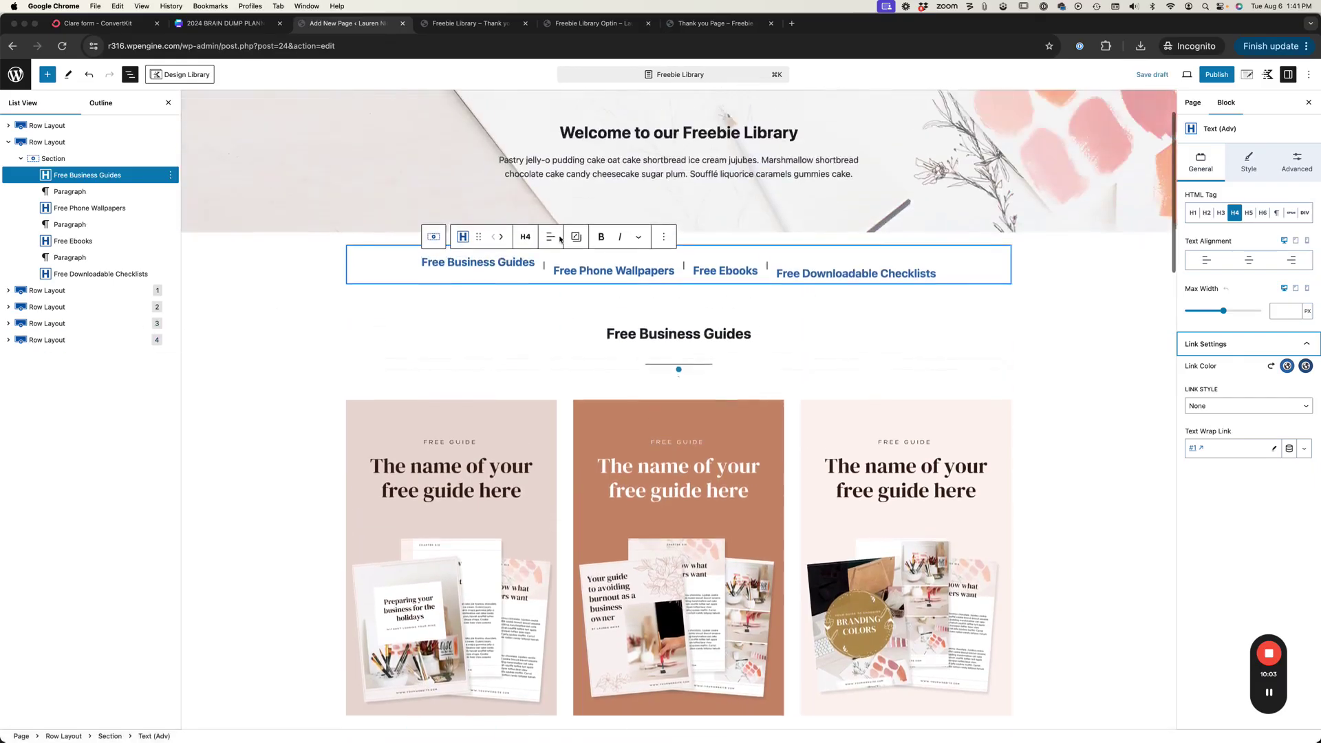
# Replace the Free Business Guides link text with 'alkdjfkladsfj' and select the section heading text.
pyautogui.tripleClick(491, 307)
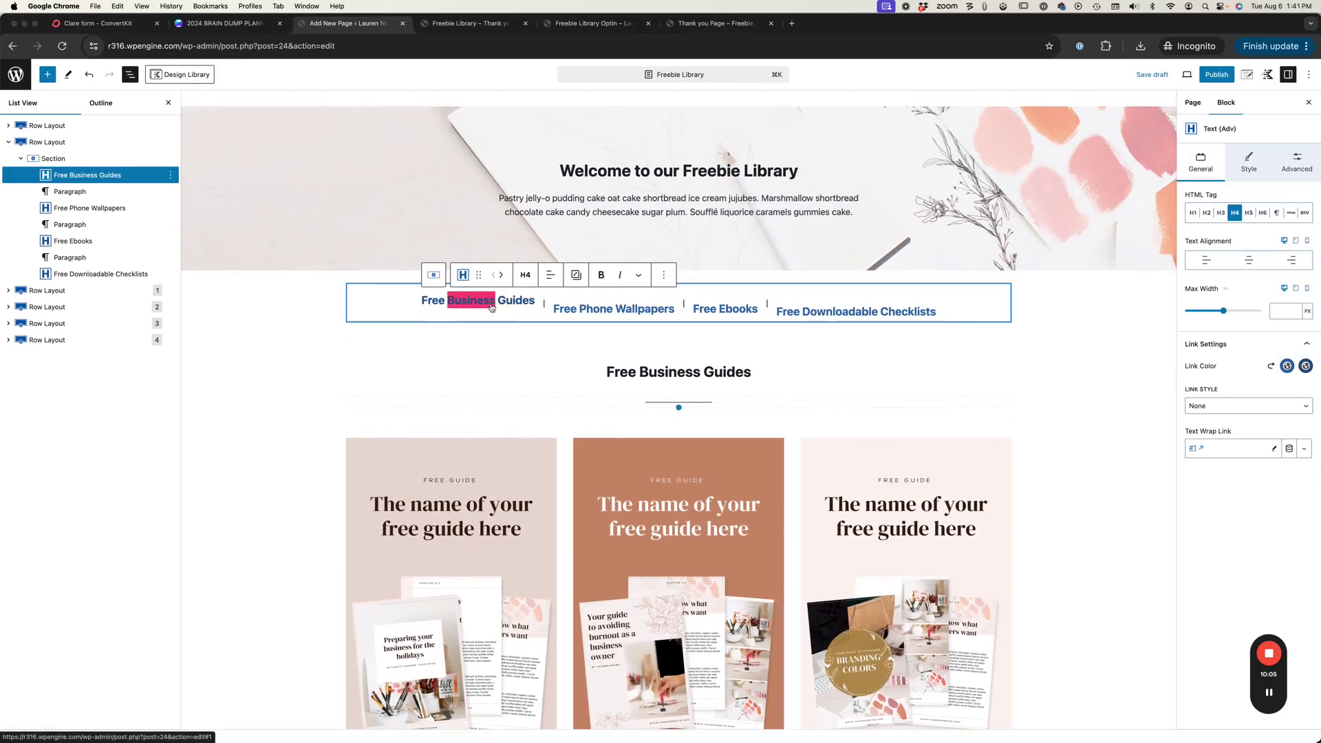
pyautogui.write('alkdjfkladsfj')
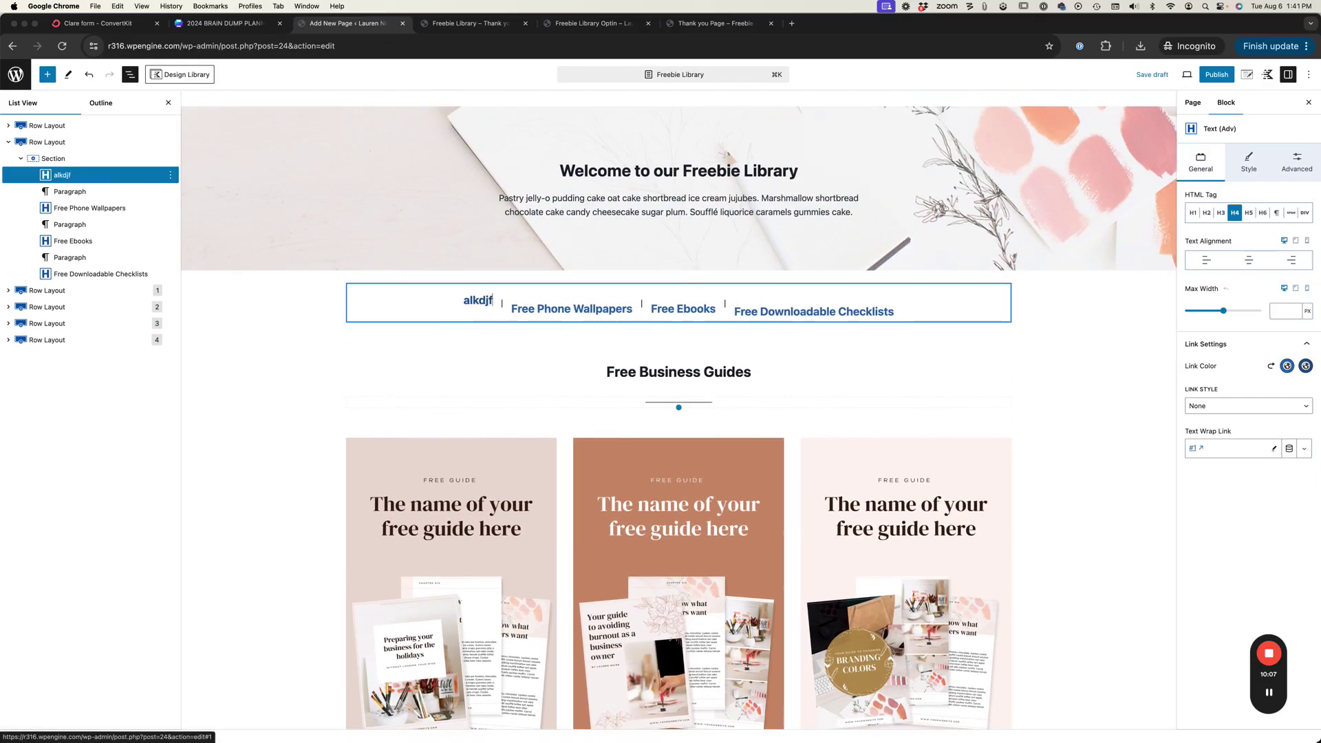
pyautogui.click(492, 359)
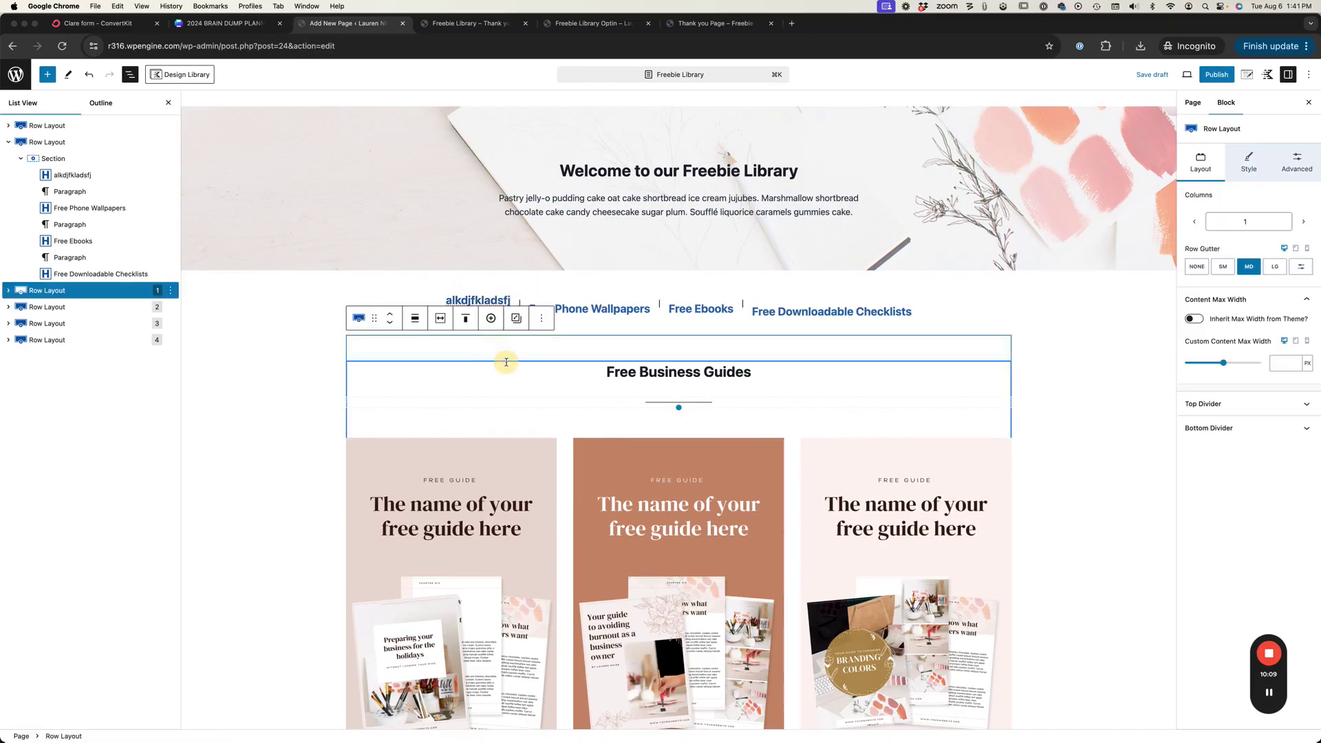
pyautogui.click(607, 309)
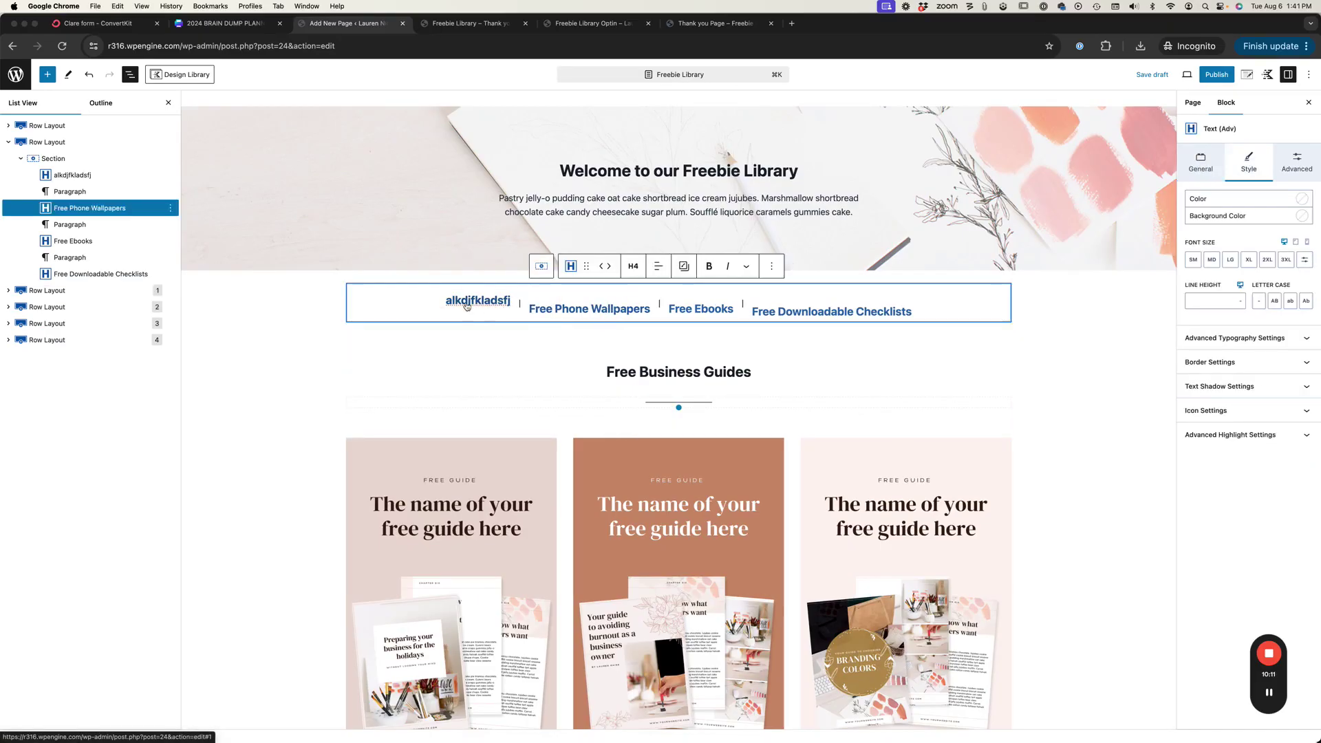
pyautogui.click(686, 374)
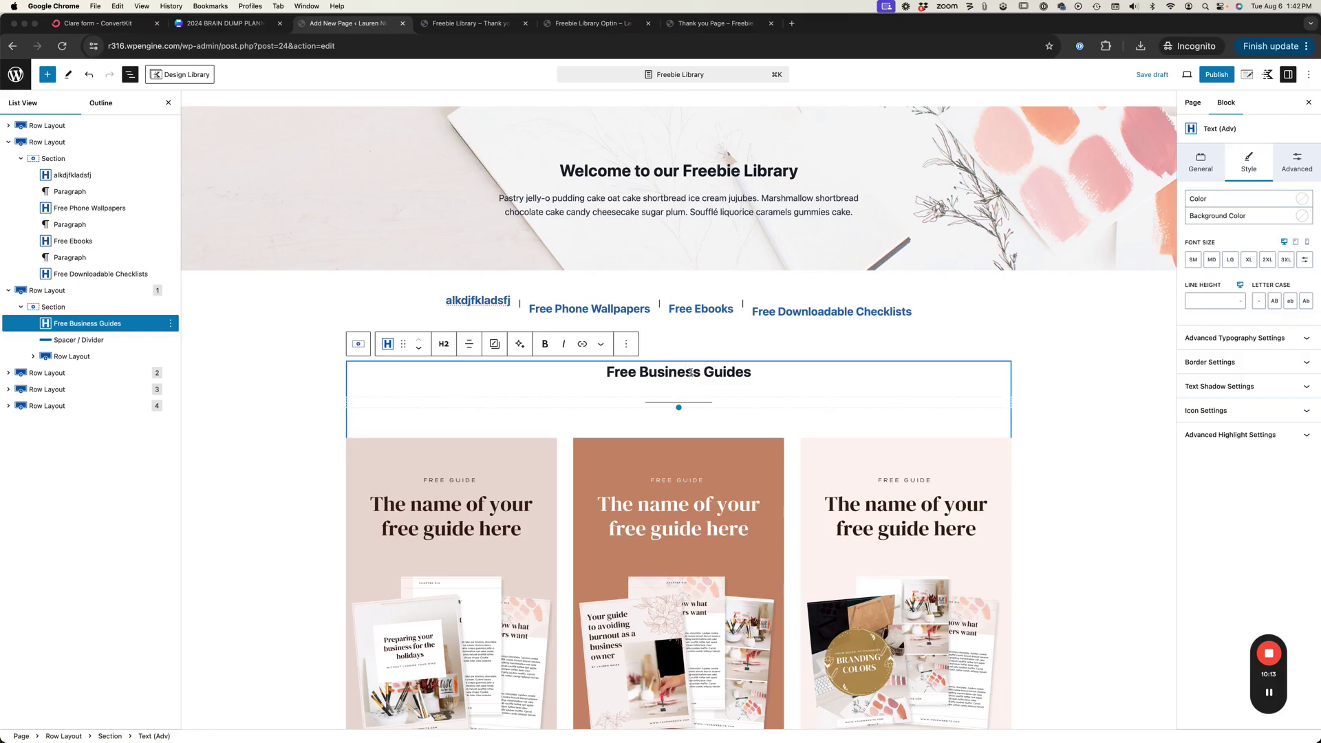
pyautogui.tripleClick(699, 373)
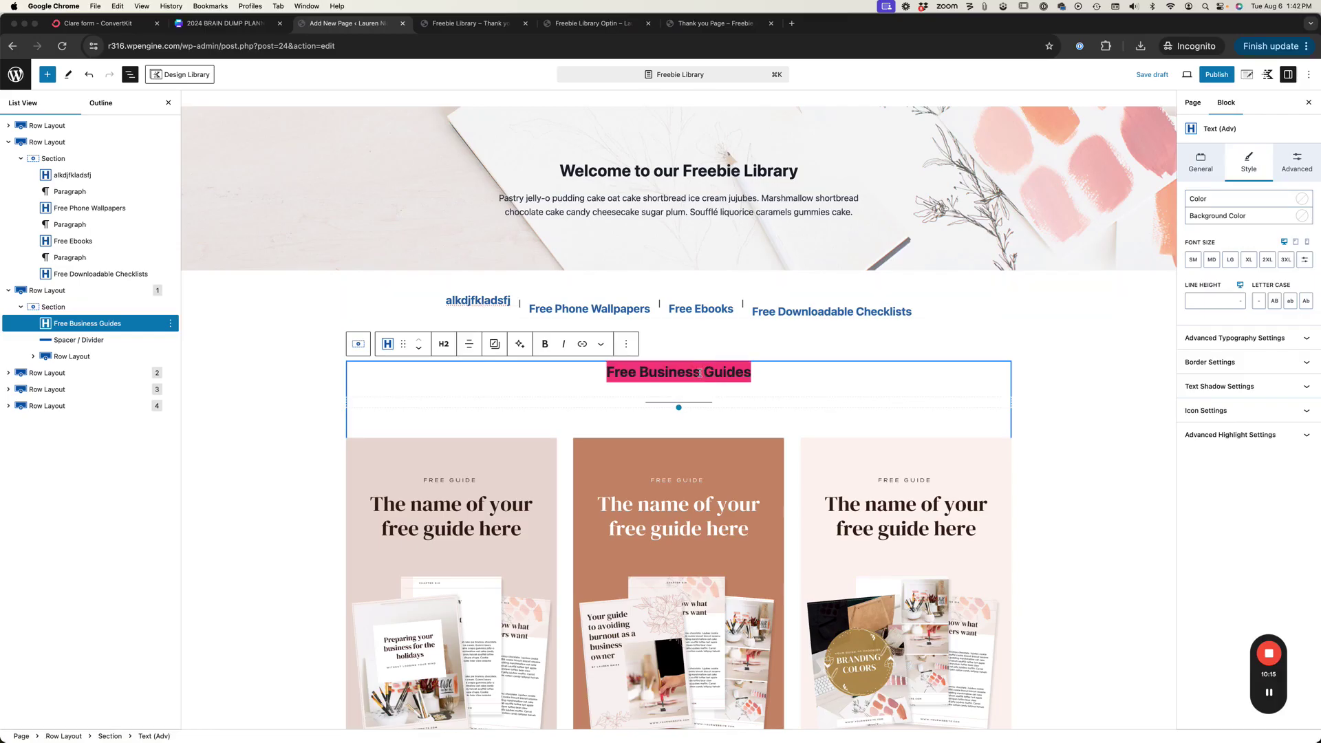
# Inspect the first guide card's Download Now button, then deselect it.
pyautogui.scroll(-3, 697, 373)
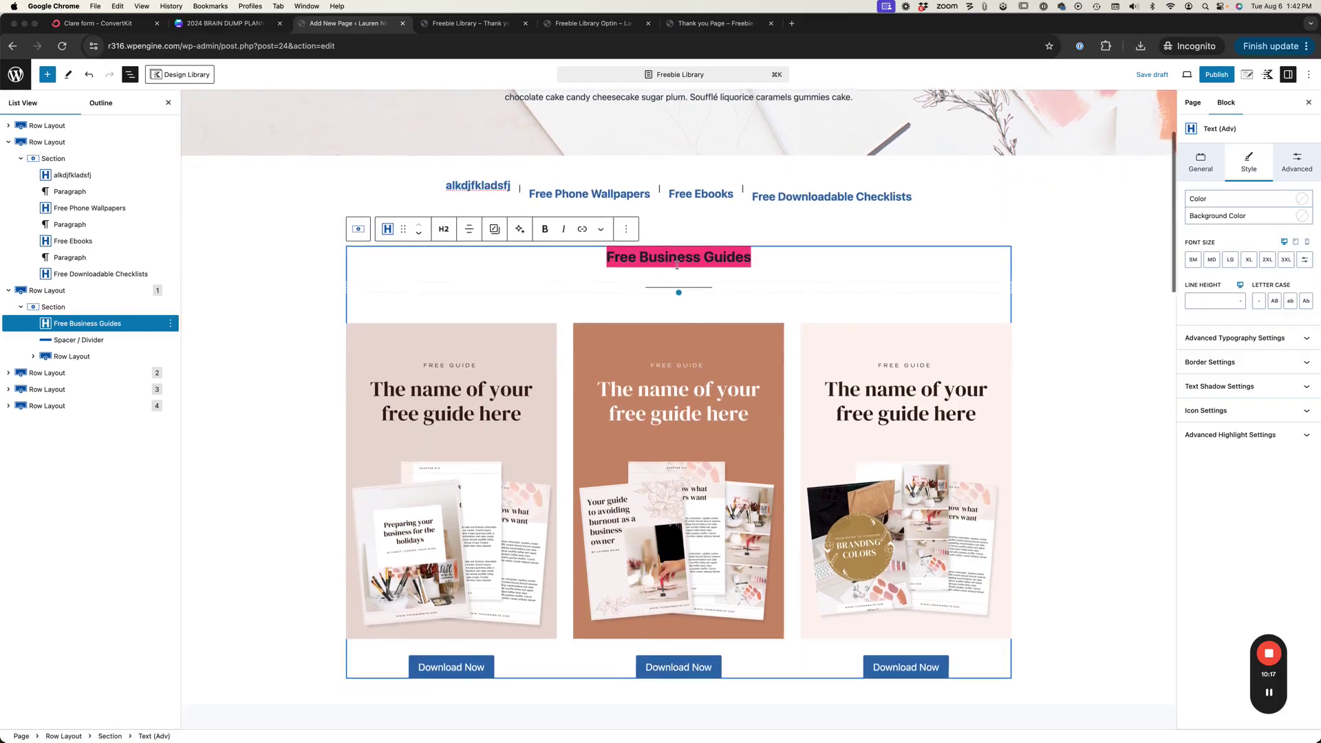
pyautogui.scroll(-3, 679, 263)
pyautogui.click(461, 331)
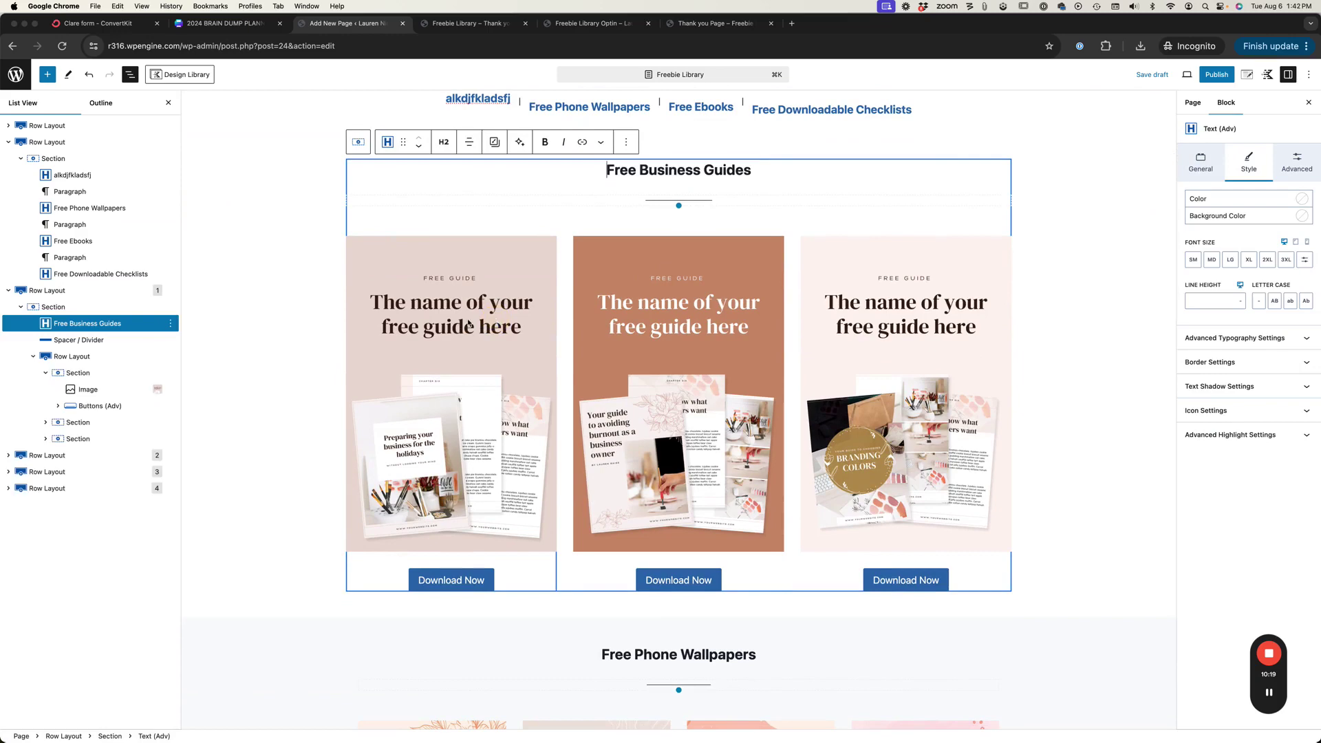
pyautogui.scroll(-4, 468, 323)
pyautogui.click(464, 432)
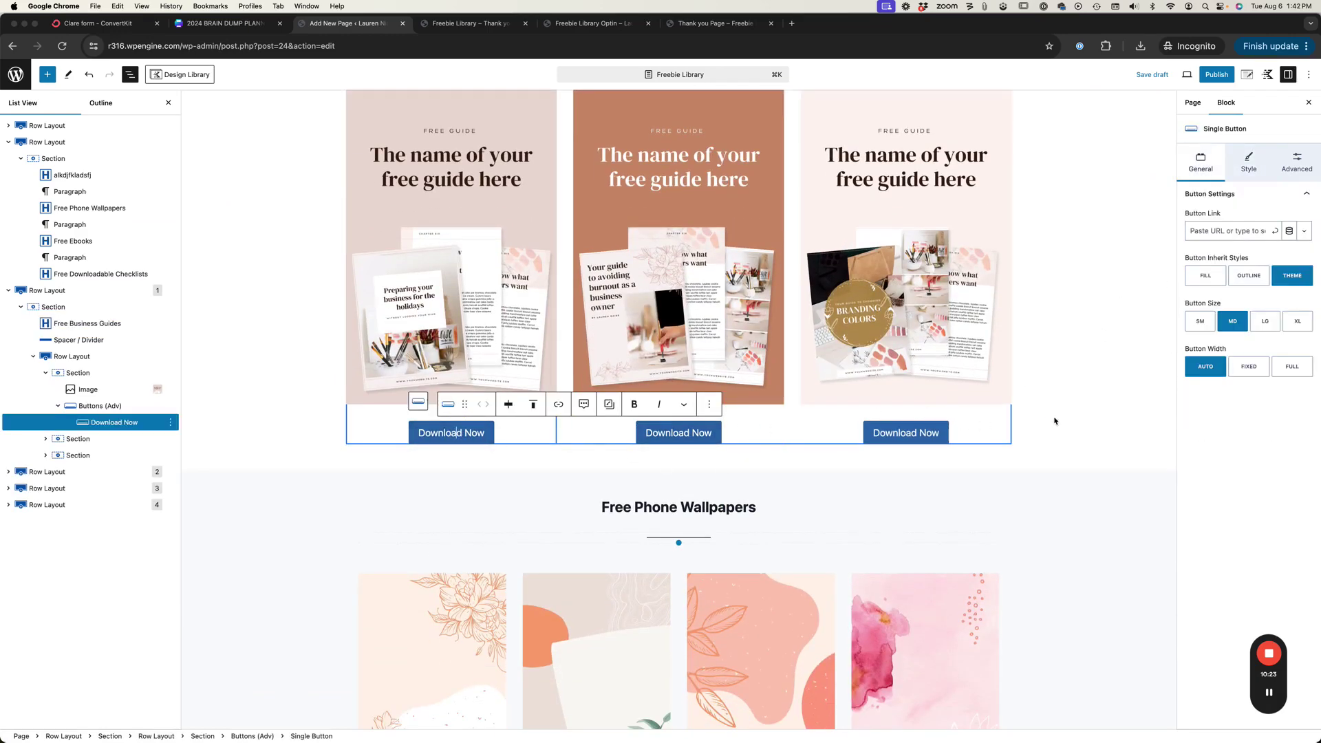
pyautogui.scroll(3, 1060, 376)
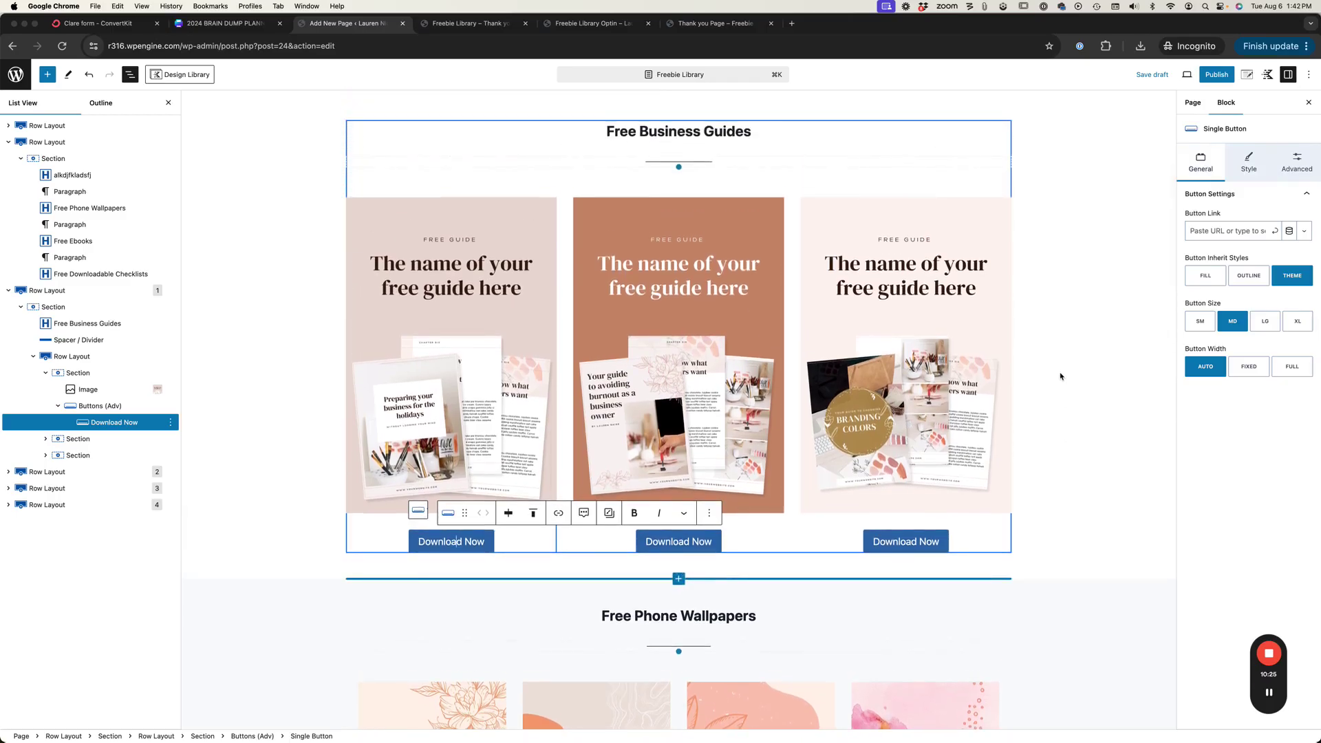
pyautogui.scroll(-10, 1023, 340)
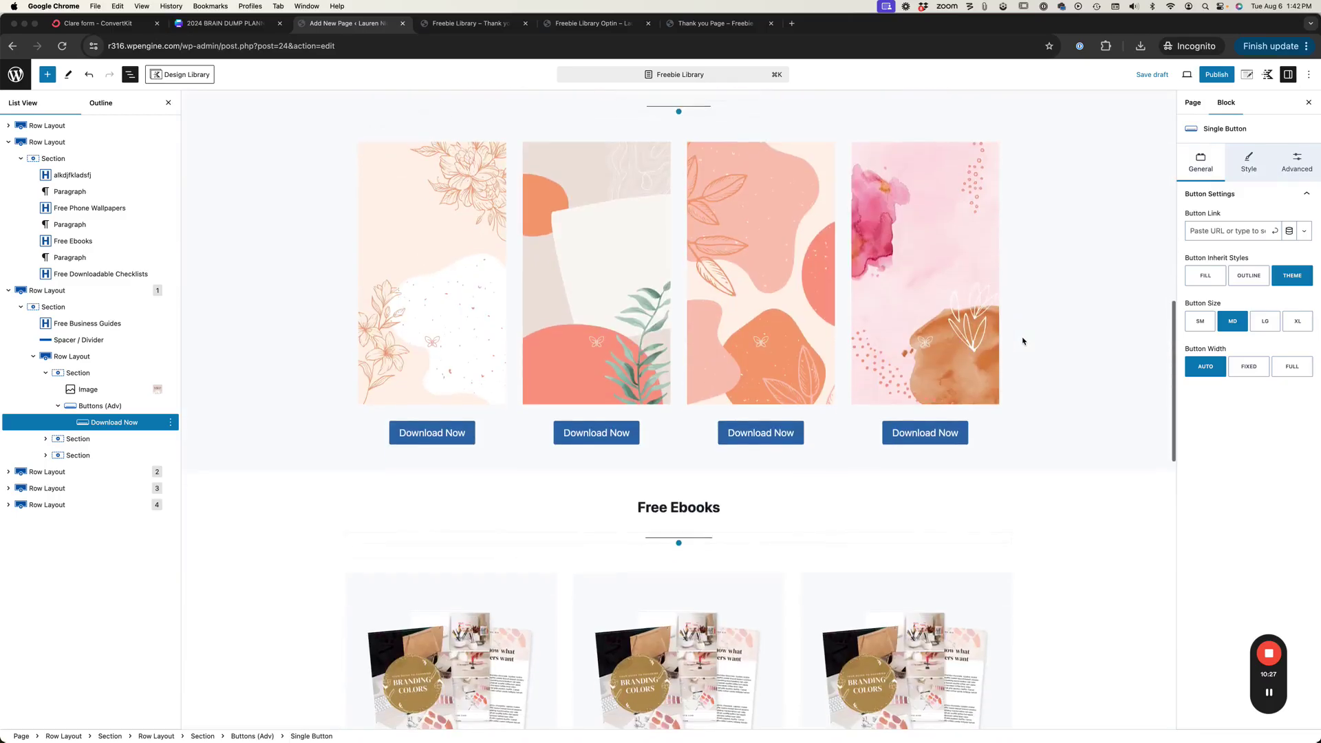
pyautogui.click(1033, 226)
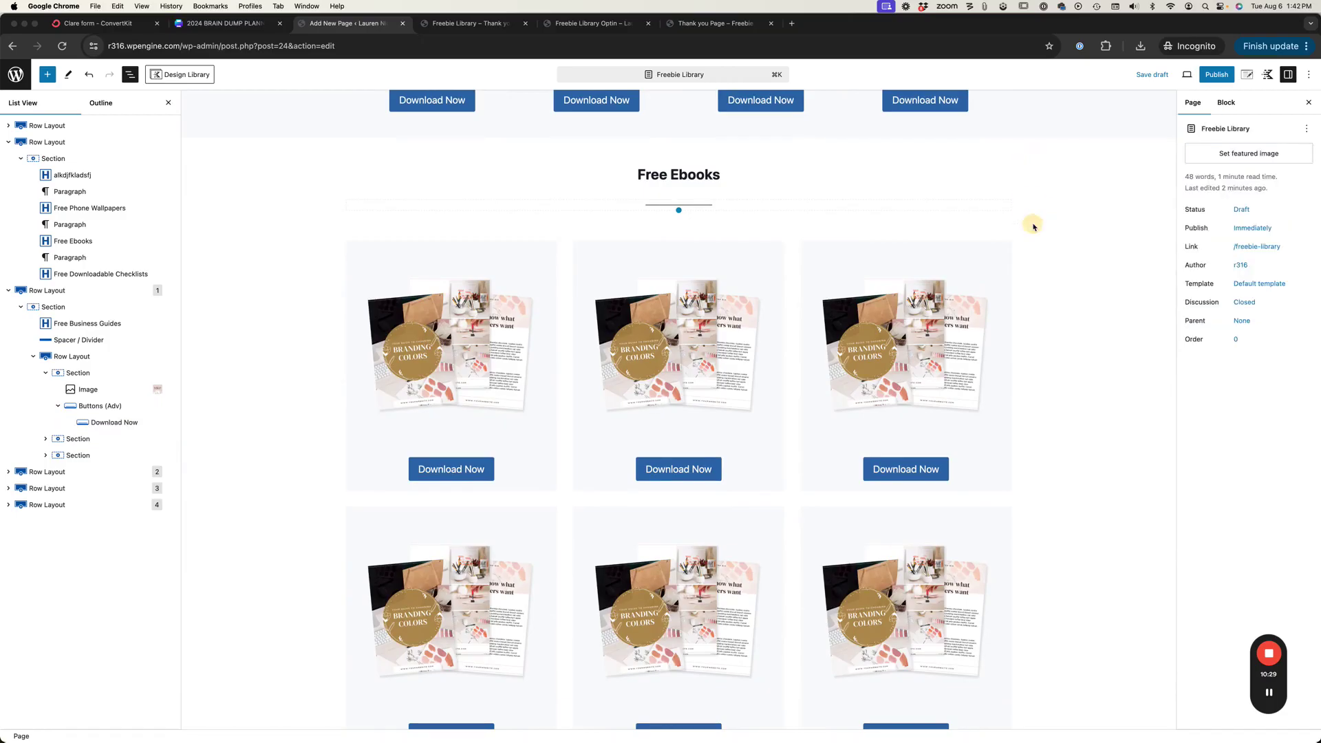
# Delete the Free Ebooks and Free Downloadable Checklists sections from the page.
pyautogui.click(167, 490)
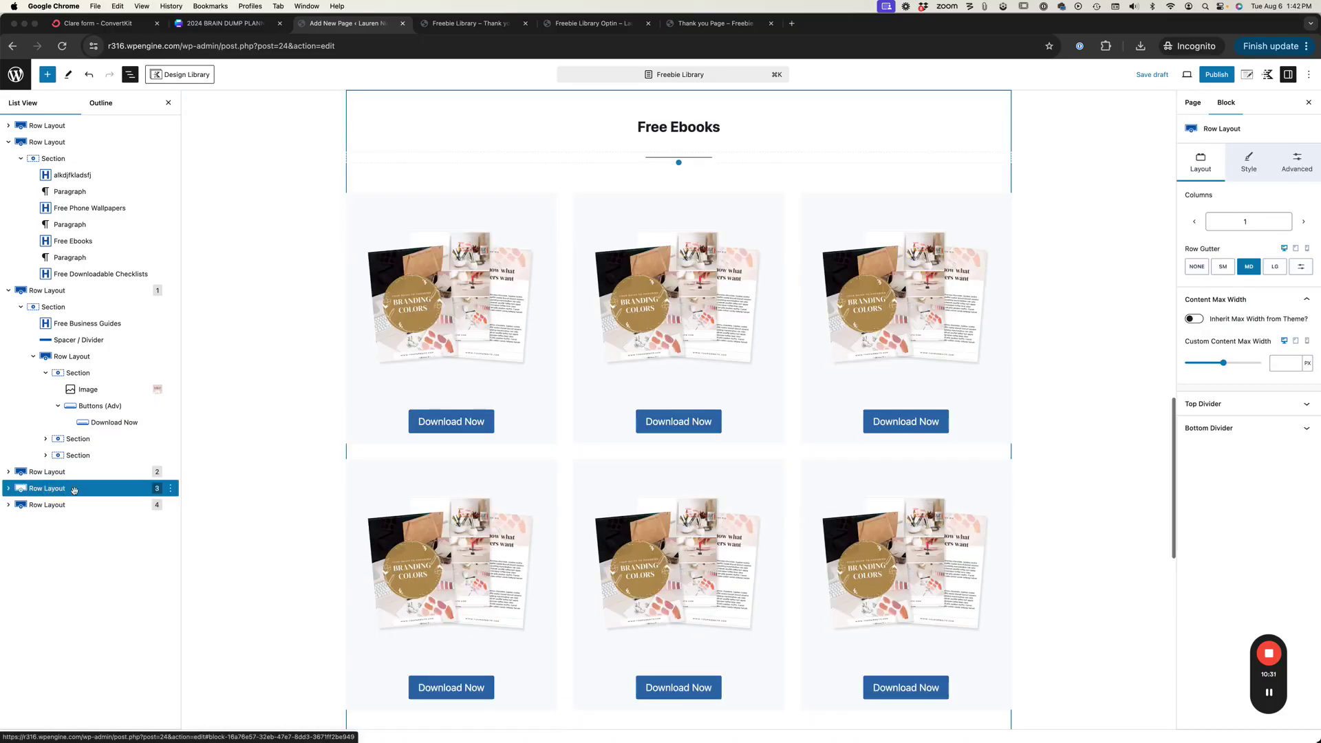
pyautogui.click(171, 490)
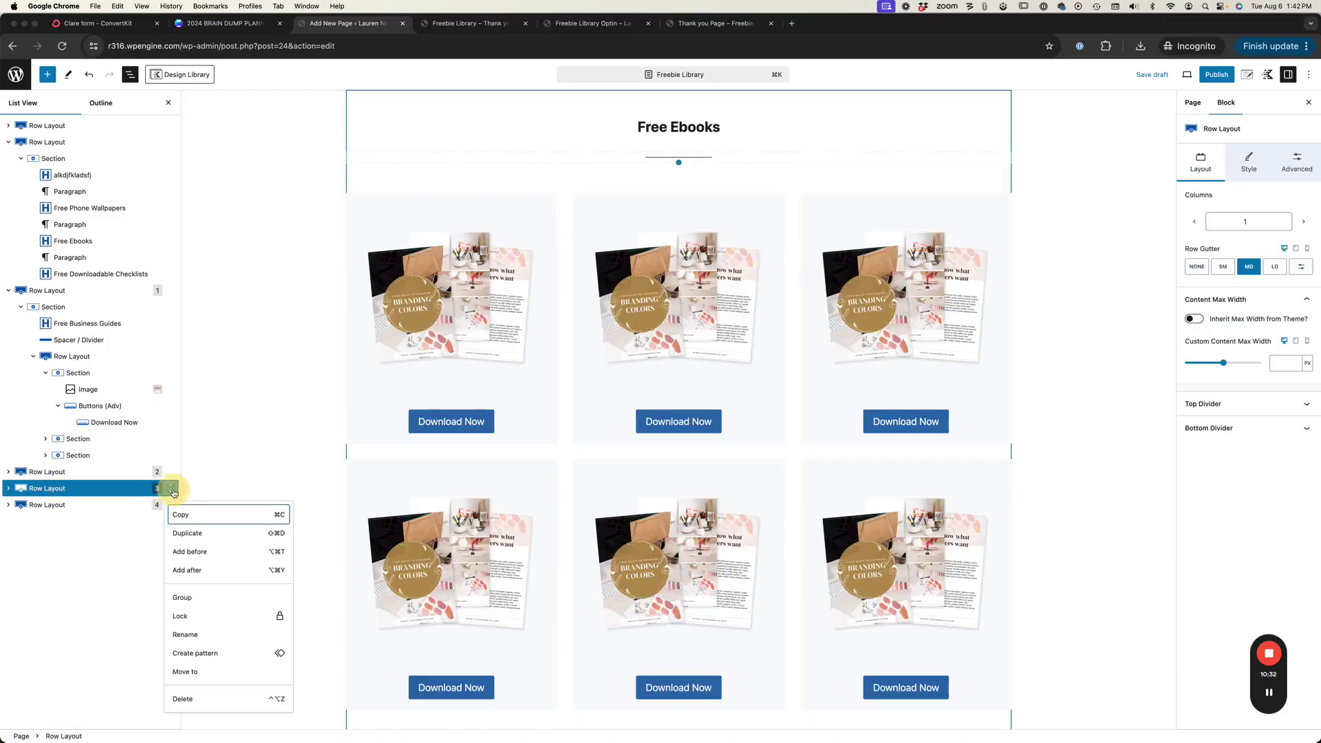
pyautogui.click(193, 699)
pyautogui.click(172, 491)
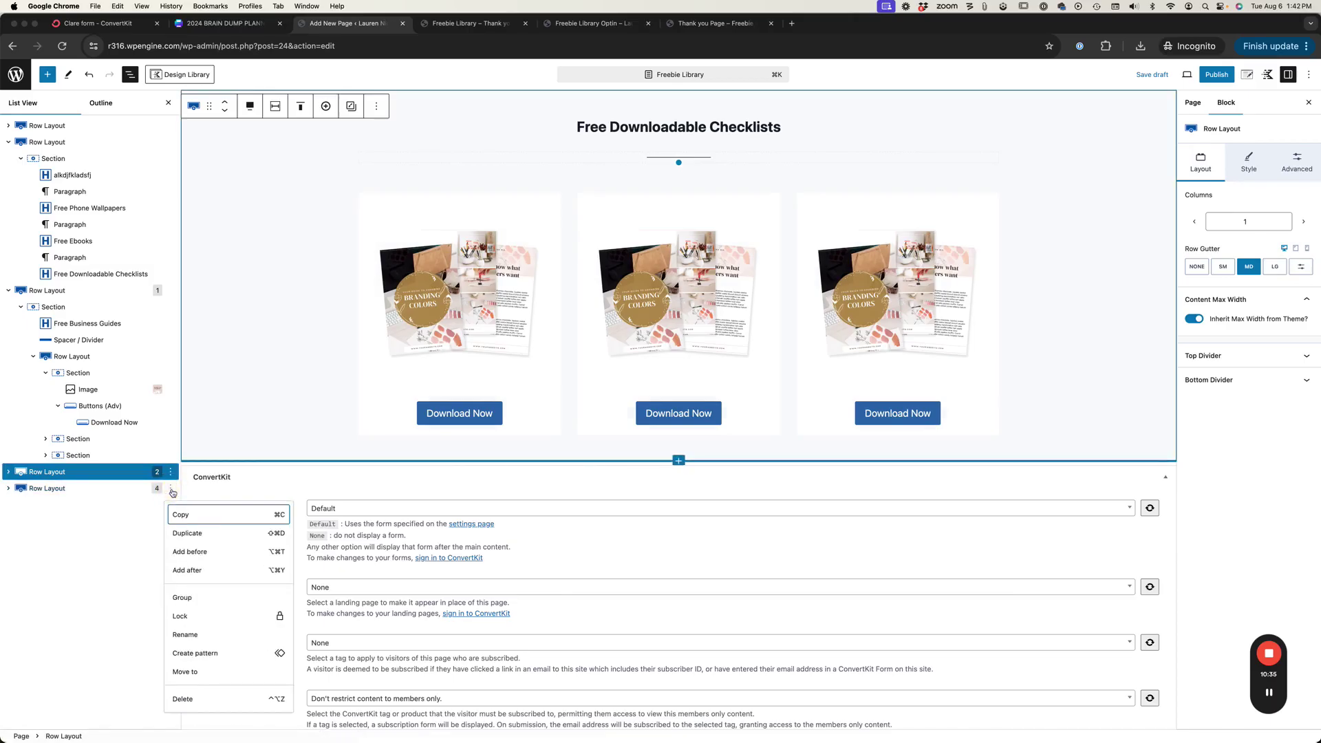
pyautogui.click(183, 699)
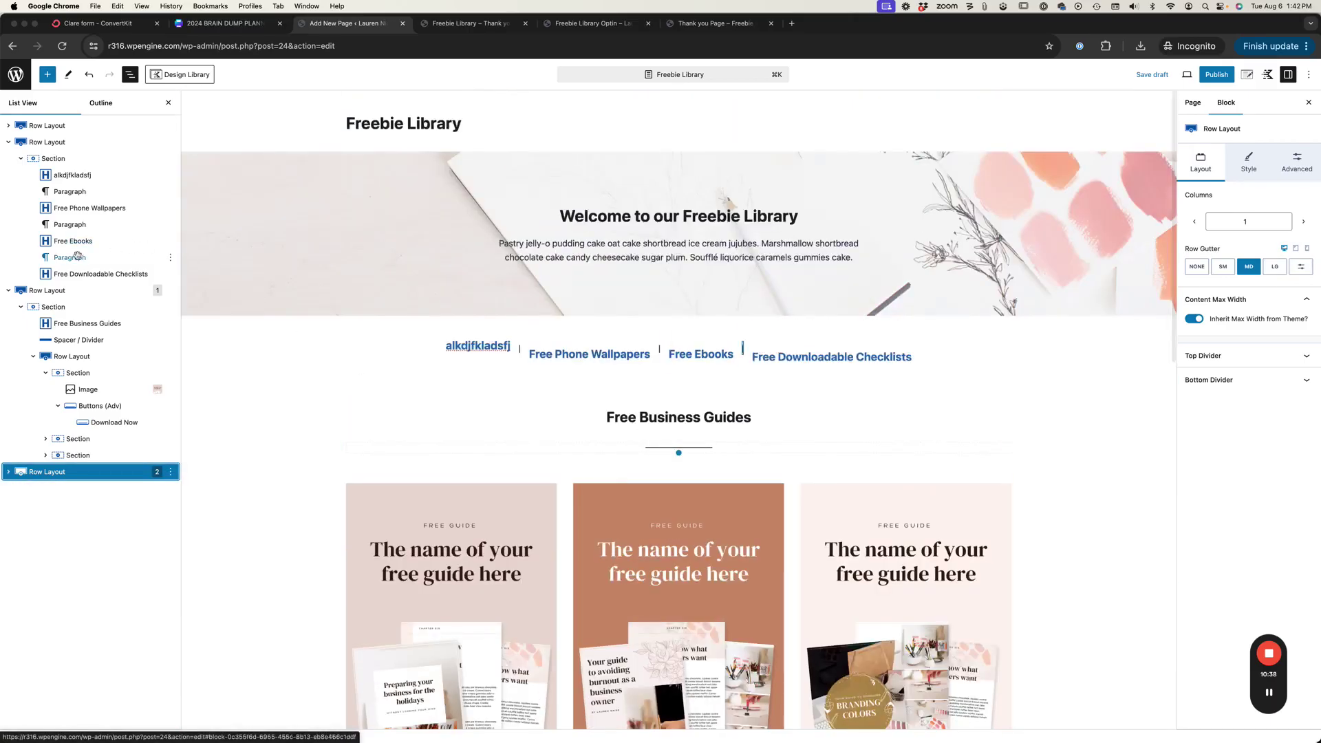
# Delete the four navigation-row blocks through the Free Downloadable Checklists link.
pyautogui.click(73, 241)
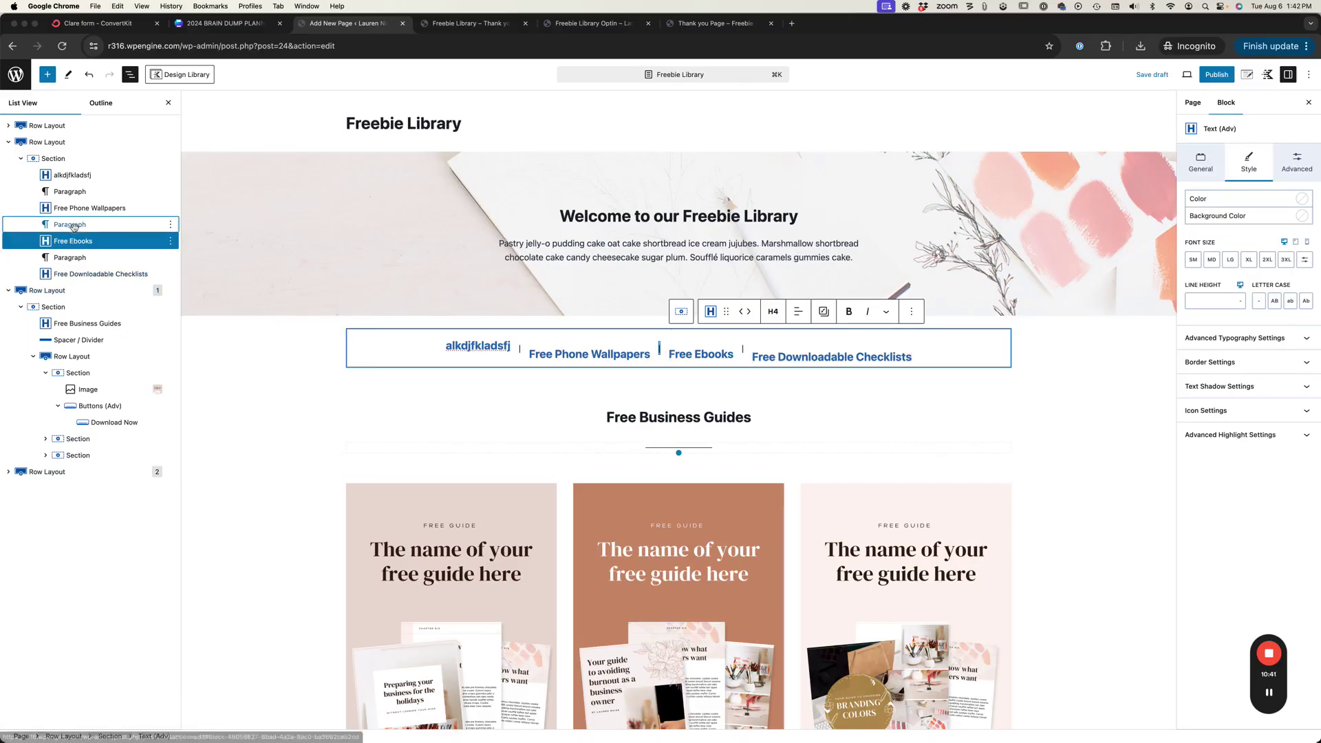
pyautogui.click(70, 224)
pyautogui.keyDown('shift'); pyautogui.click(100, 273); pyautogui.keyUp('shift')
pyautogui.click(172, 226)
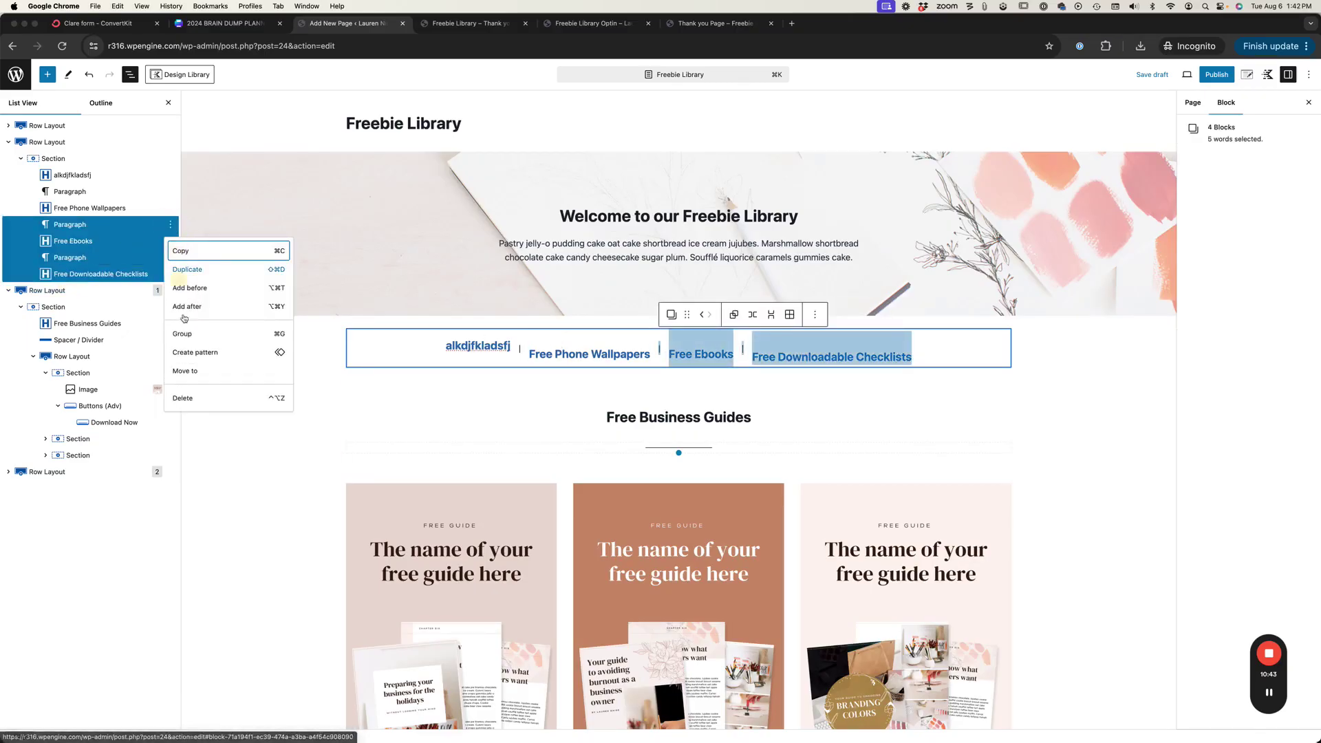
pyautogui.click(183, 394)
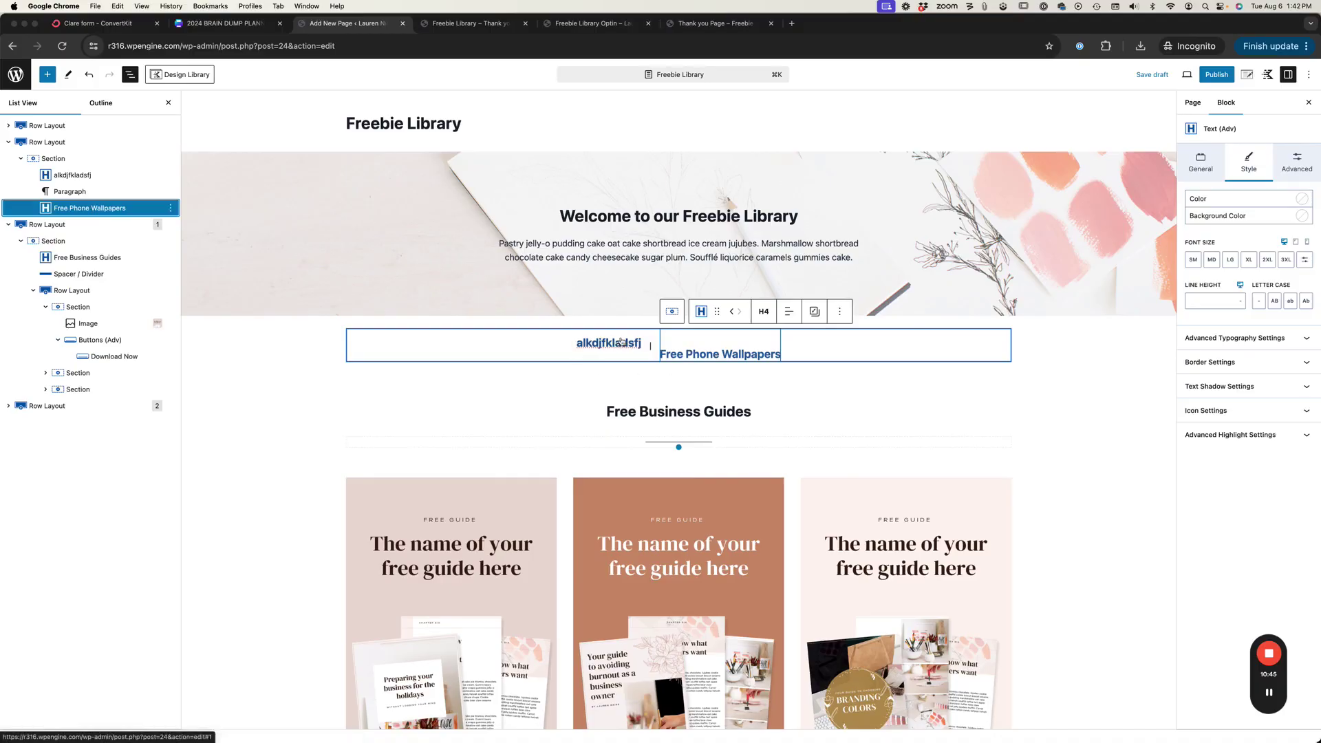
pyautogui.scroll(-10, 991, 393)
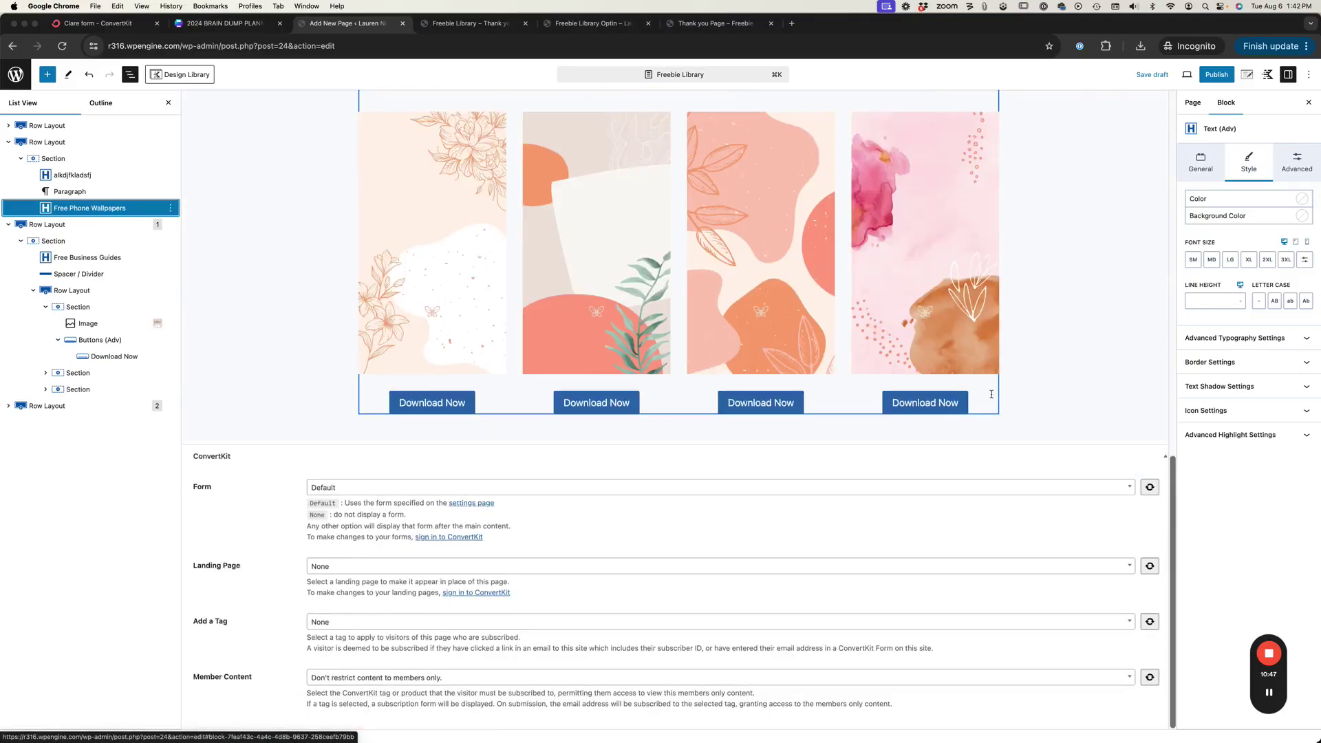
pyautogui.scroll(10, 992, 397)
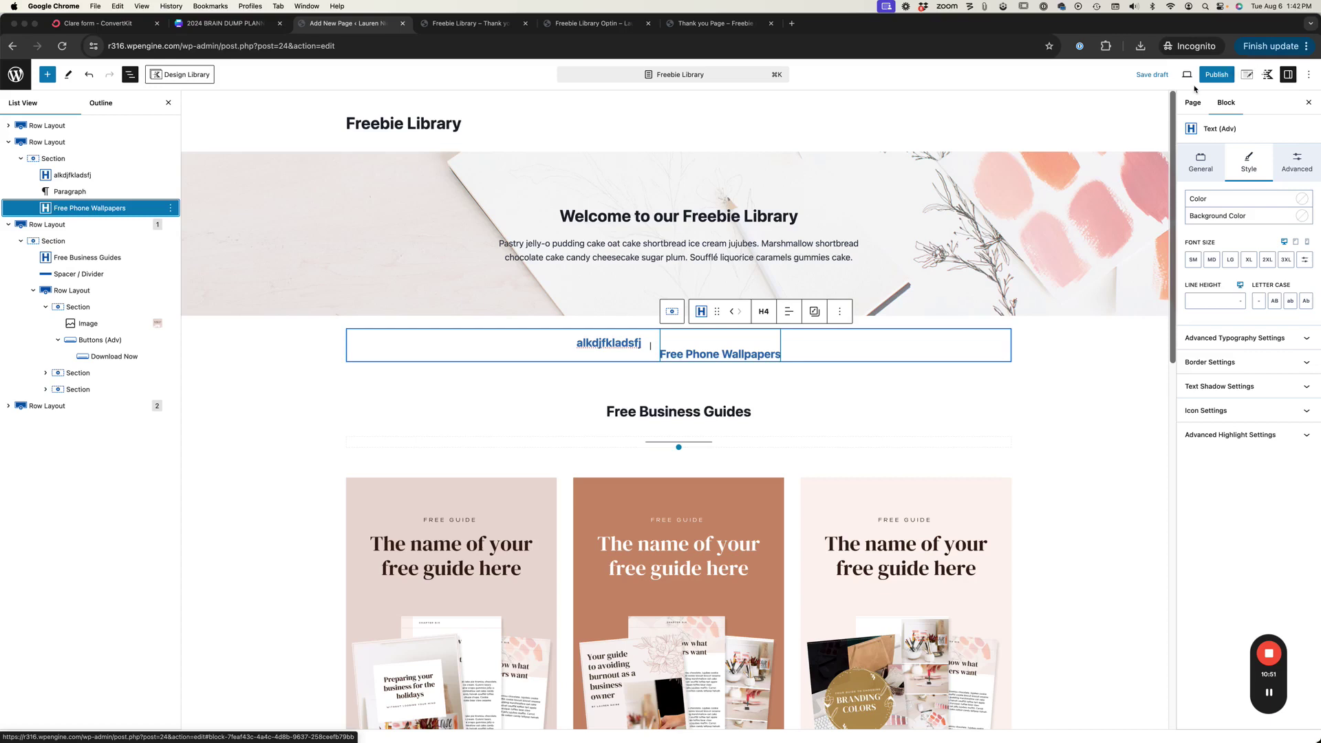
pyautogui.click(1216, 74)
# Publish the Freebie Library page and open it live from the Pages list.
pyautogui.click(1215, 75)
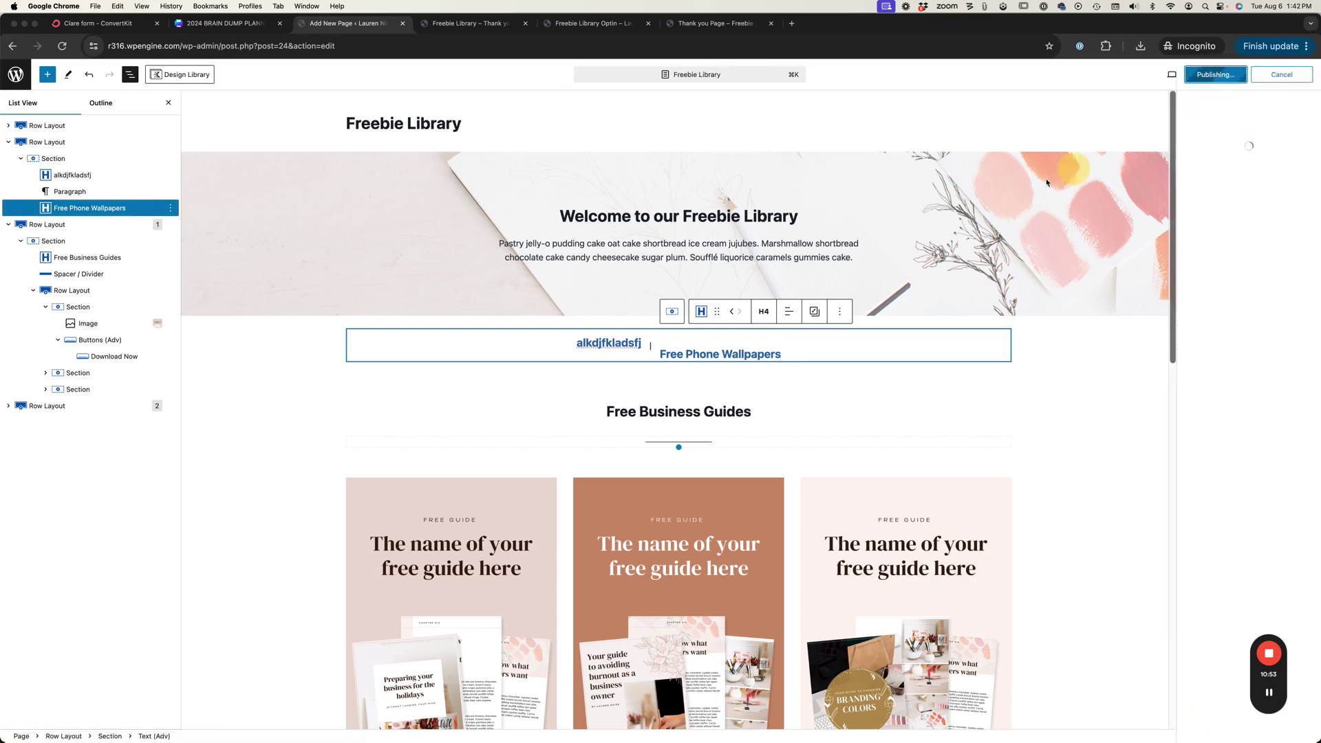
pyautogui.click(15, 76)
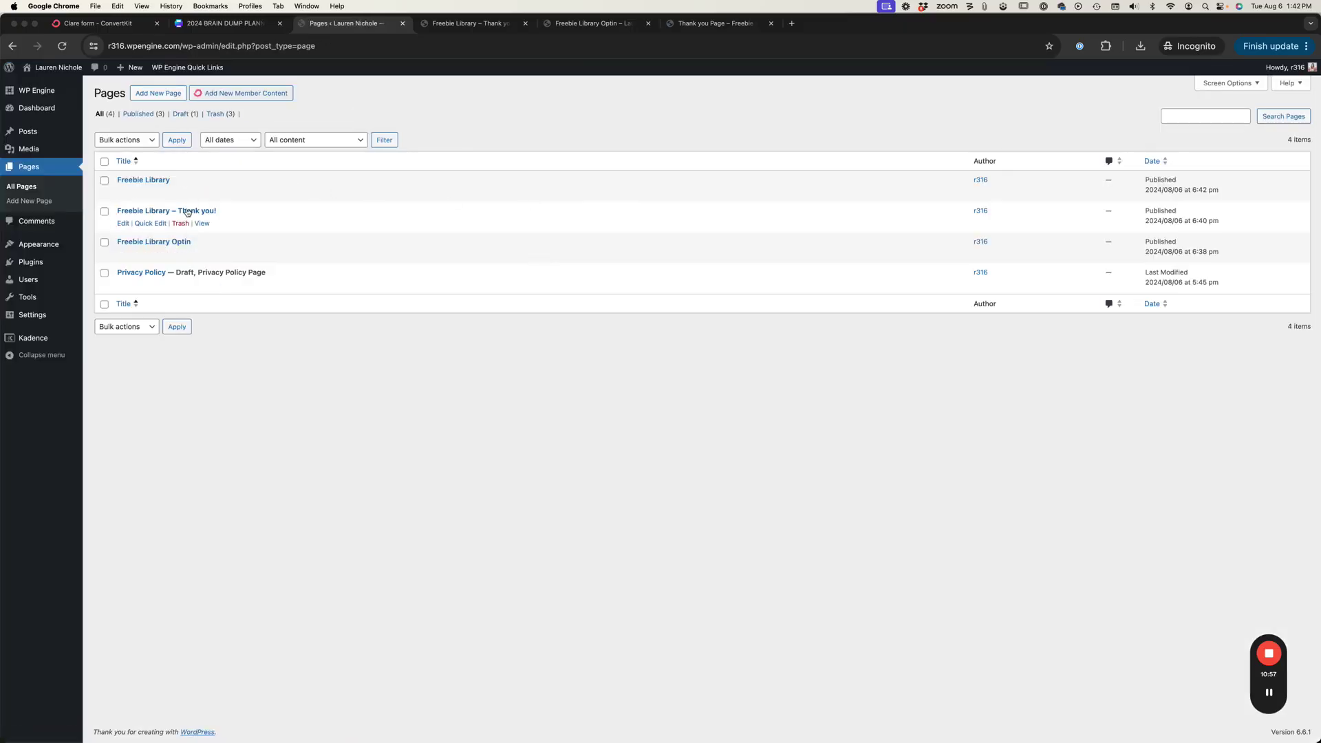
pyautogui.keyDown('super'); pyautogui.click(202, 193); pyautogui.keyUp('super')
pyautogui.click(475, 23)
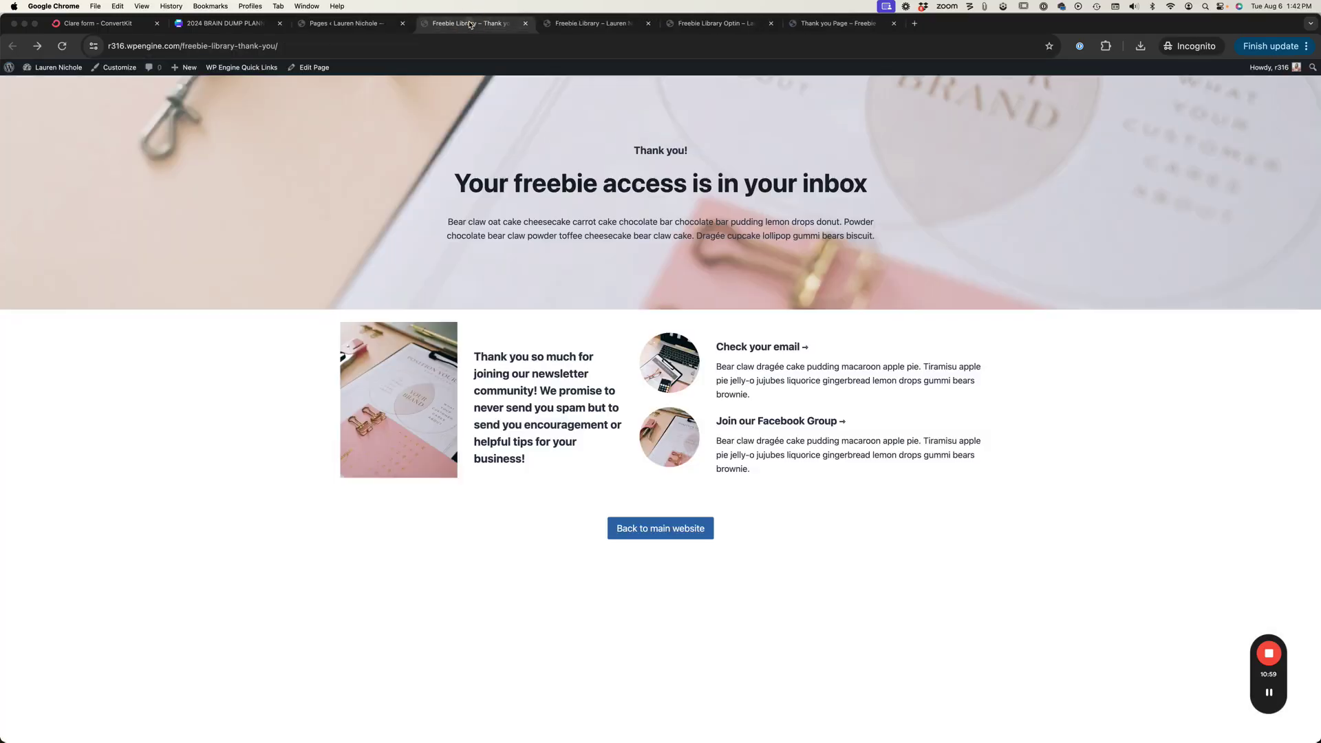
# Move the Optin tab into fourth place and select the thank-you page's web address.
pyautogui.click(600, 27)
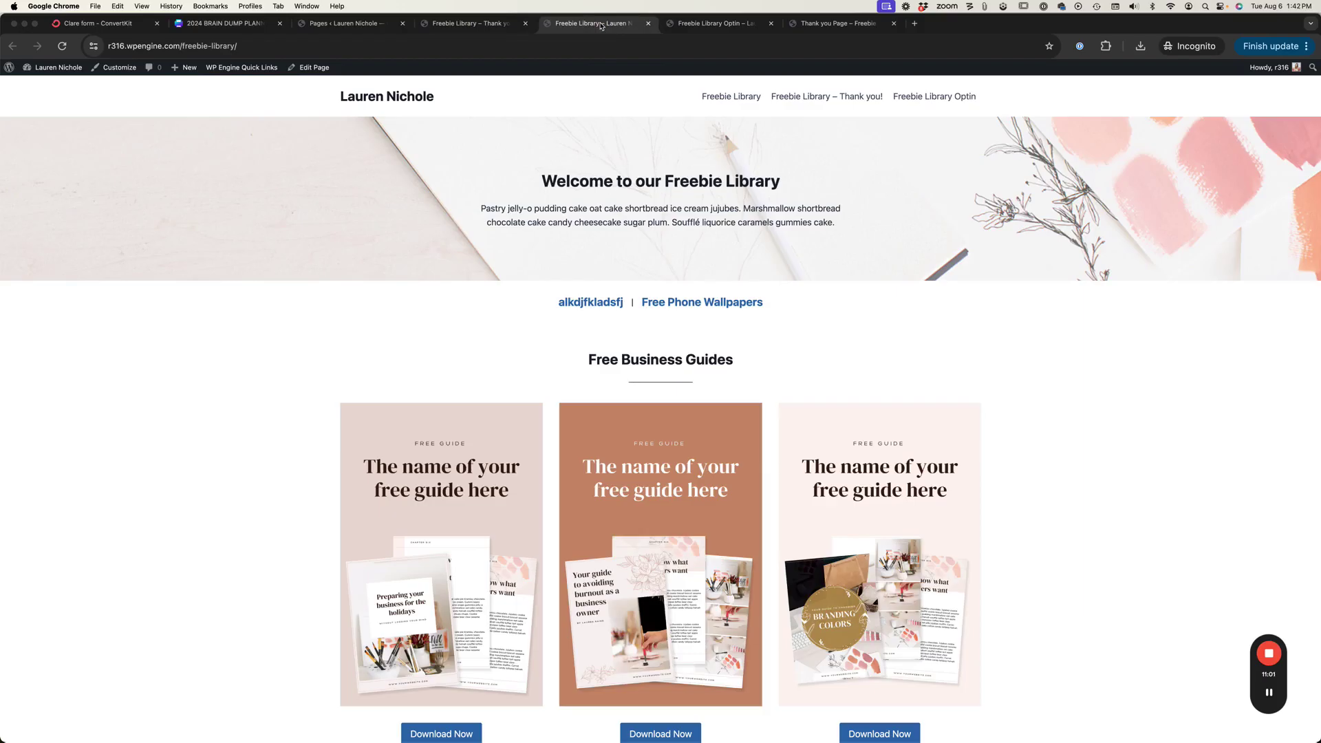
pyautogui.moveTo(695, 24); pyautogui.dragTo(457, 29)
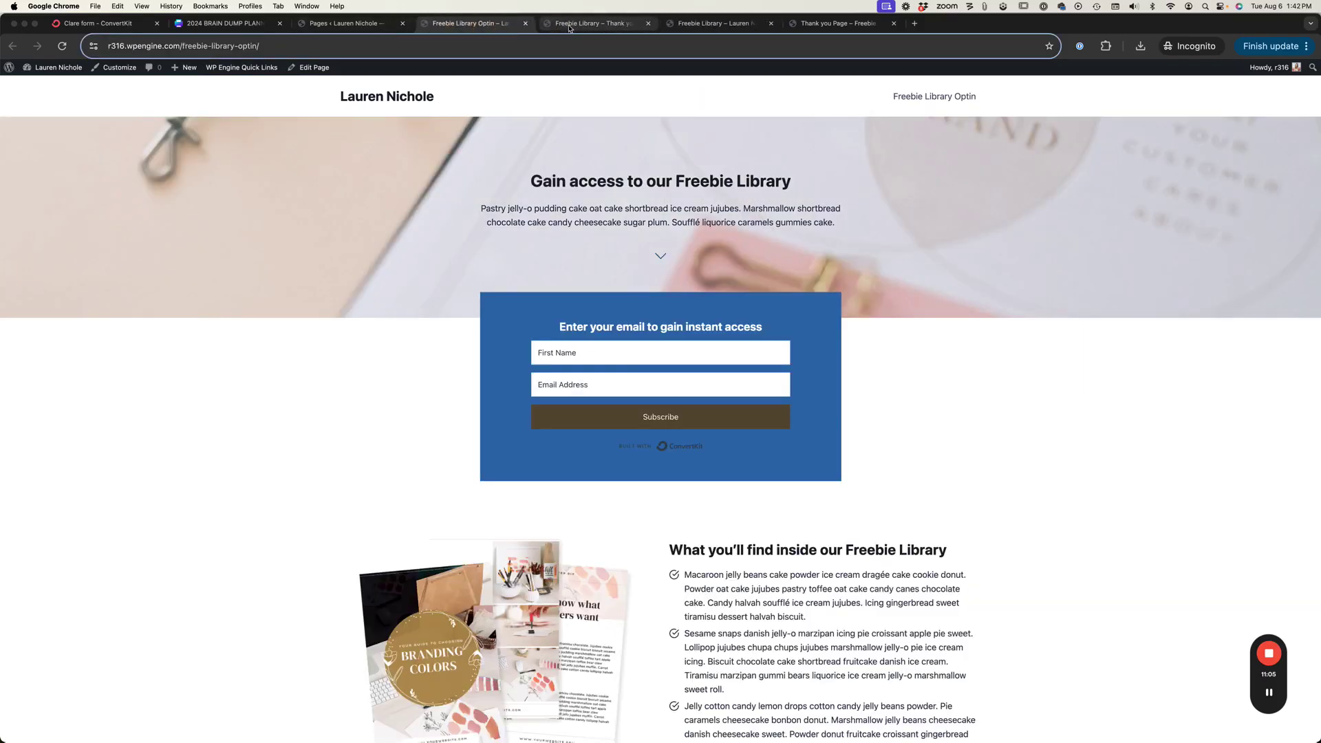
pyautogui.click(578, 24)
pyautogui.click(332, 50)
pyautogui.press('cmd+c')
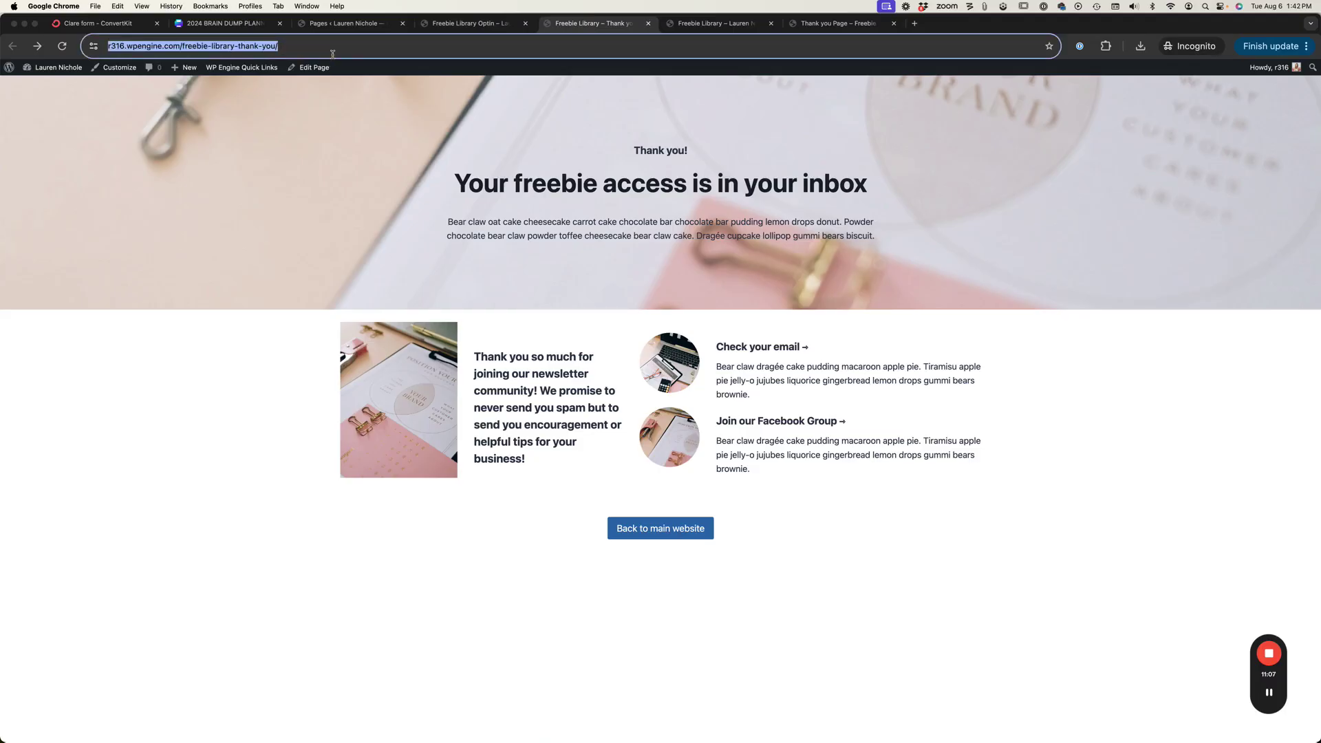
# Set the form to redirect to the pasted thank-you page URL after subscribing, and save.
pyautogui.click(81, 23)
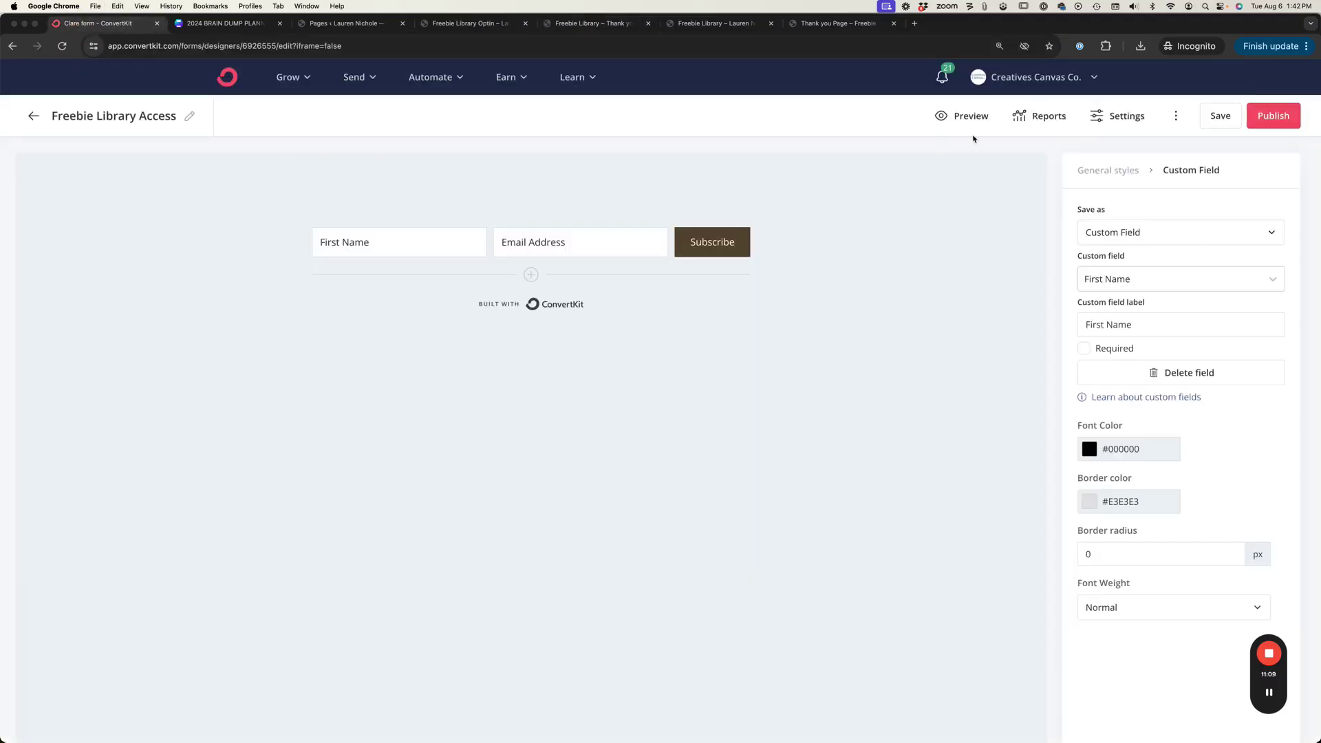
pyautogui.click(1120, 117)
pyautogui.click(485, 311)
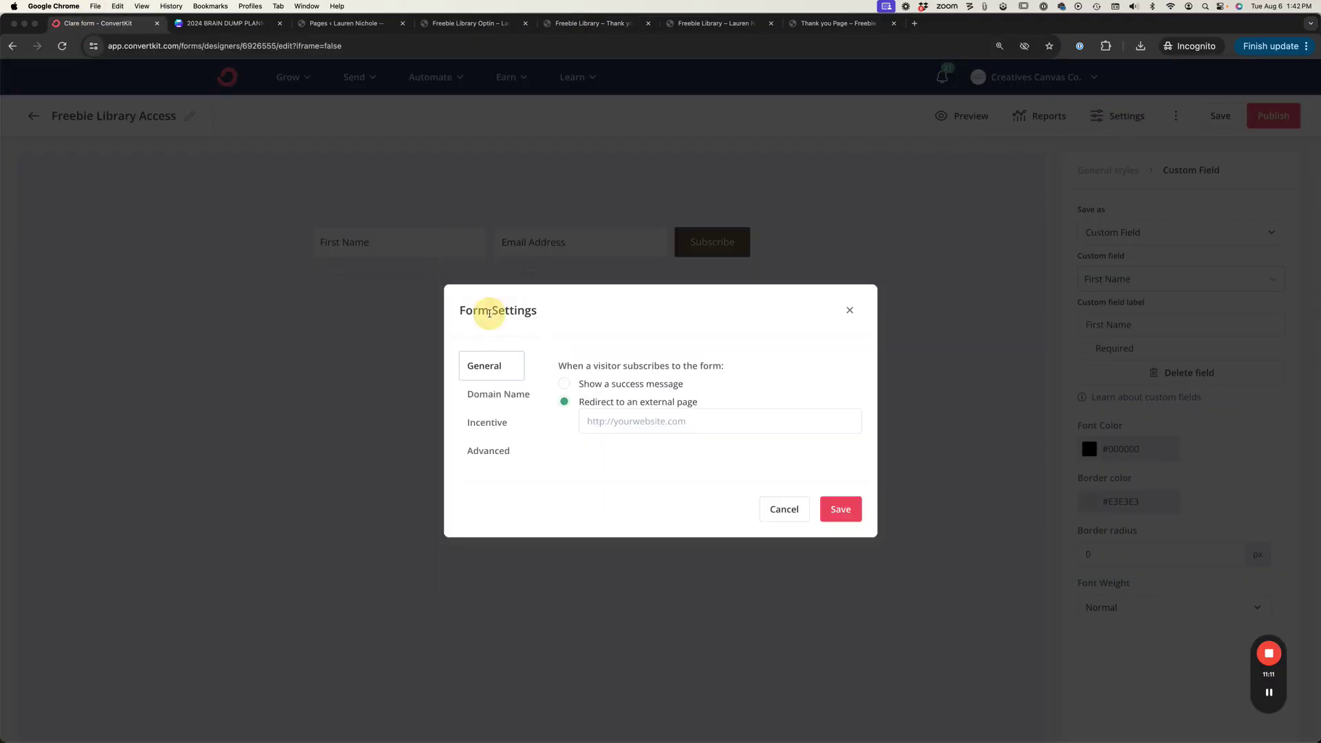
pyautogui.click(734, 430)
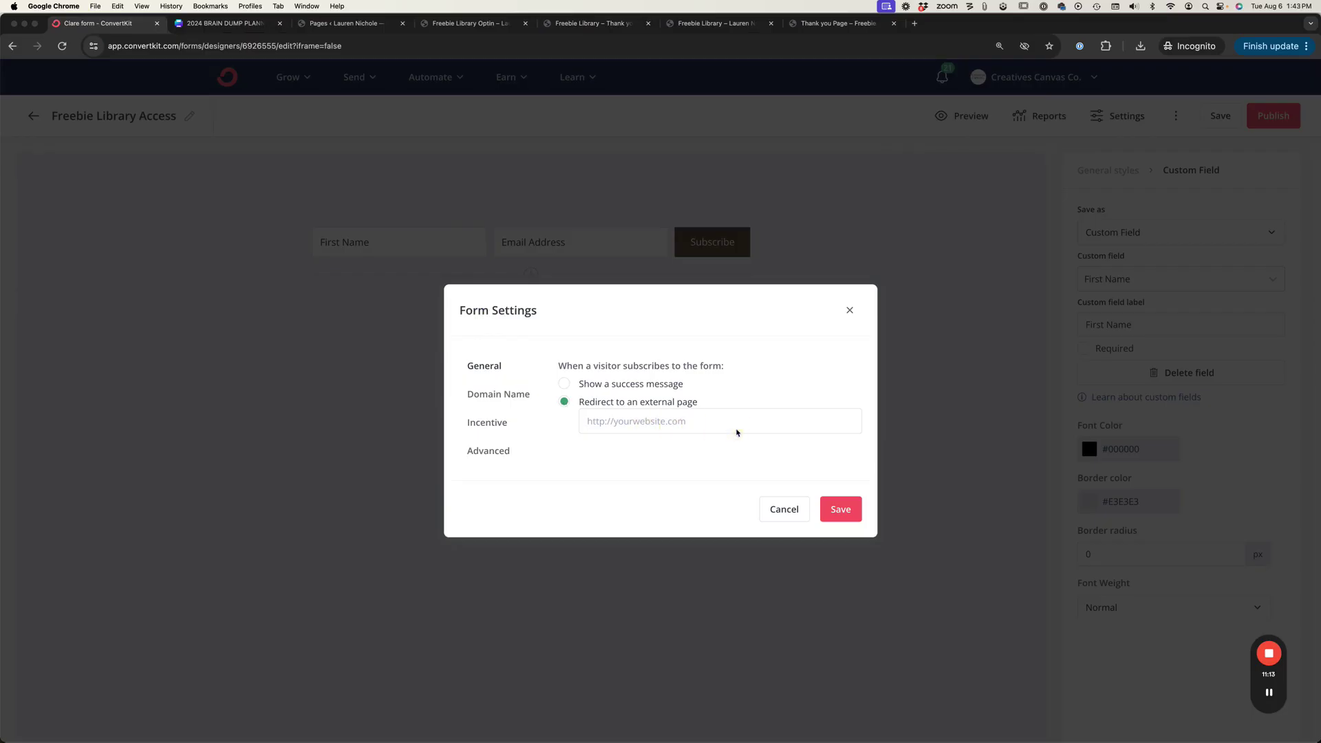
pyautogui.press('cmd+v')
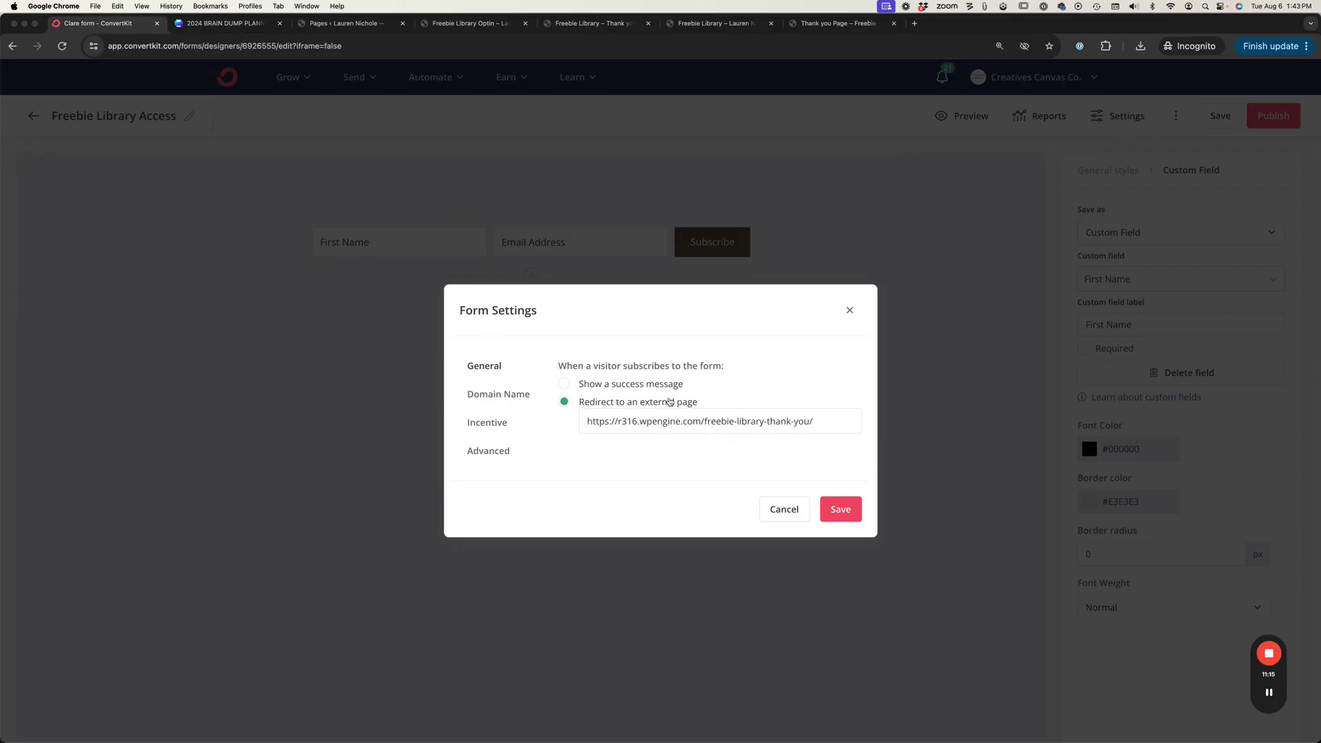
pyautogui.click(833, 510)
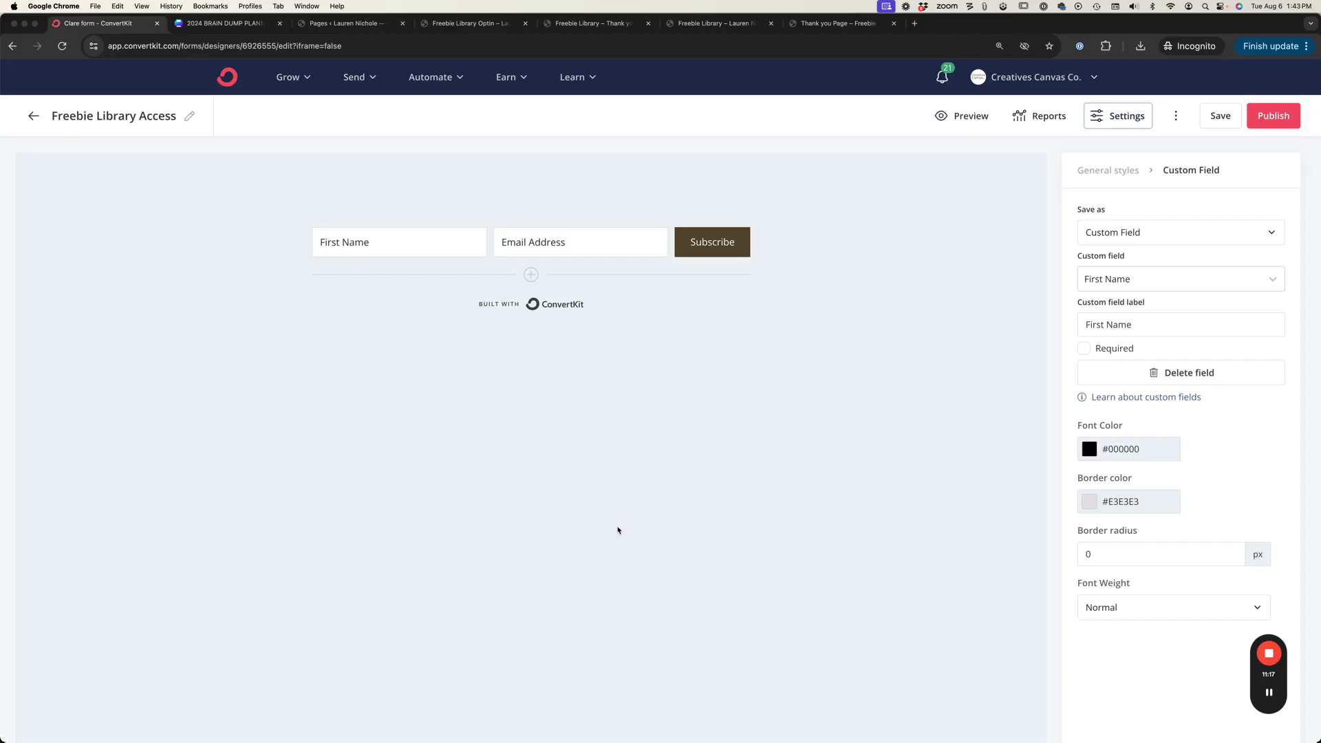
# Replace the incentive confirmation redirect with the Freebie Library page URL and save the form.
pyautogui.click(1124, 119)
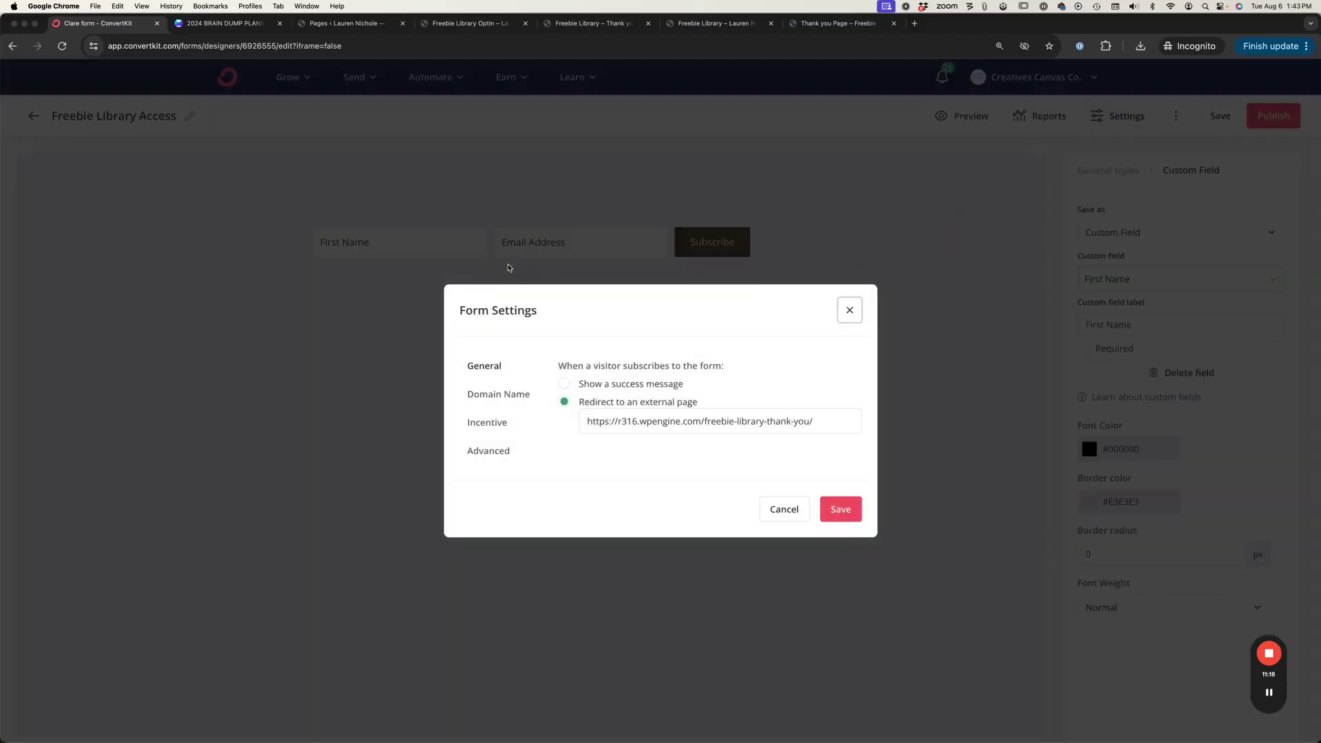
pyautogui.click(490, 427)
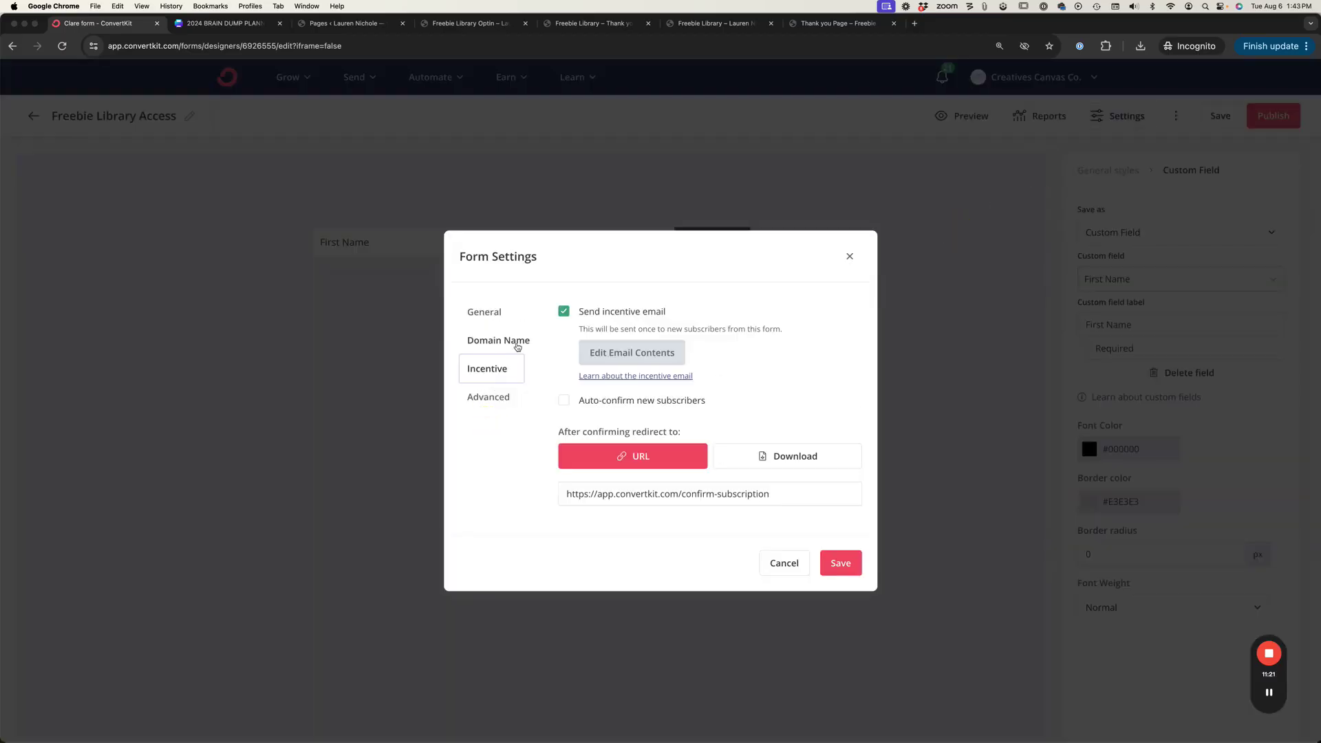
pyautogui.click(654, 495)
pyautogui.moveTo(778, 494); pyautogui.dragTo(507, 493)
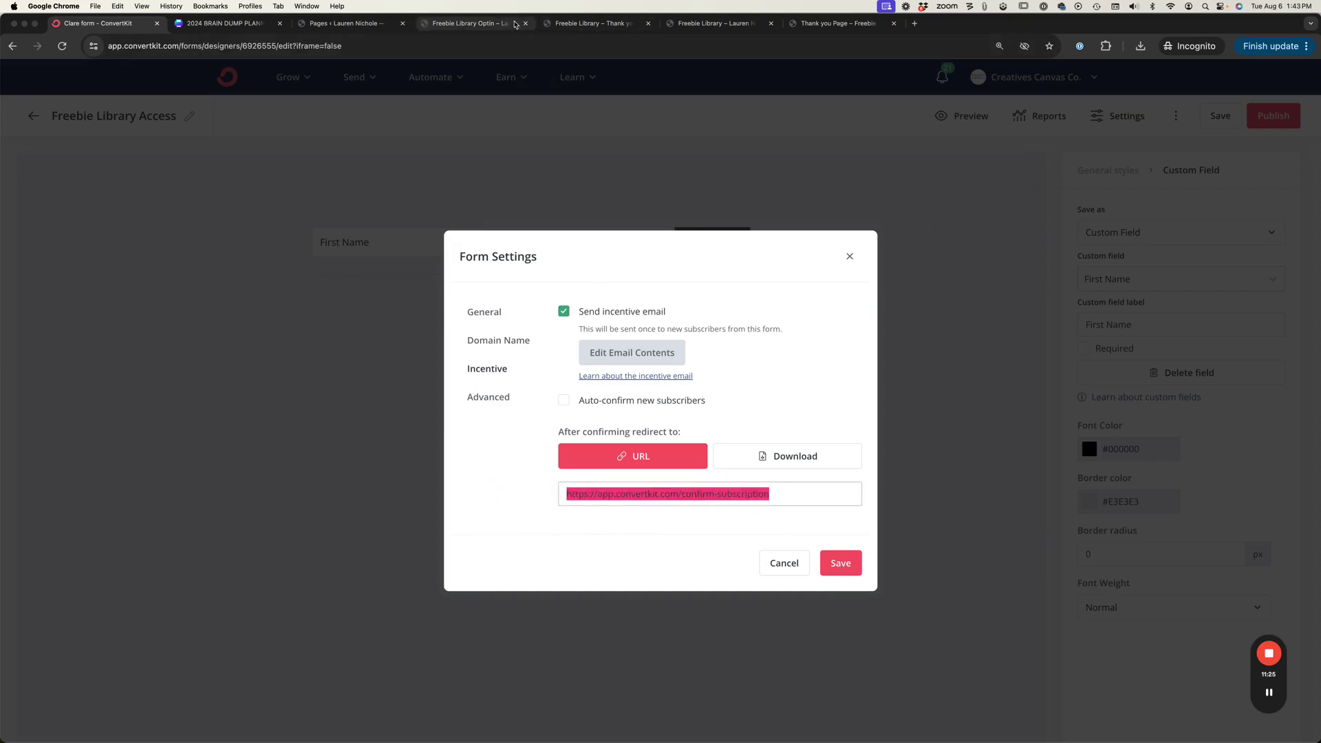
pyautogui.click(473, 24)
pyautogui.click(593, 24)
pyautogui.click(693, 24)
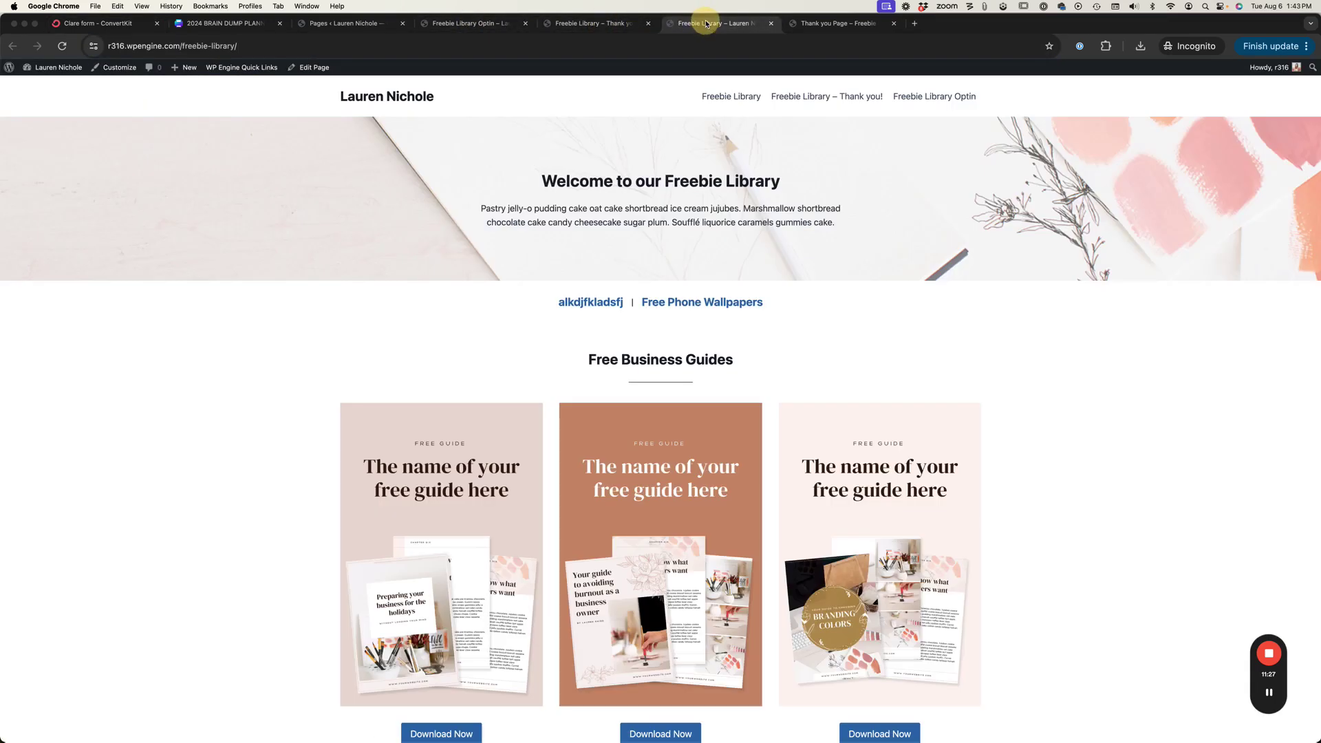
pyautogui.click(250, 45)
pyautogui.press('super+c')
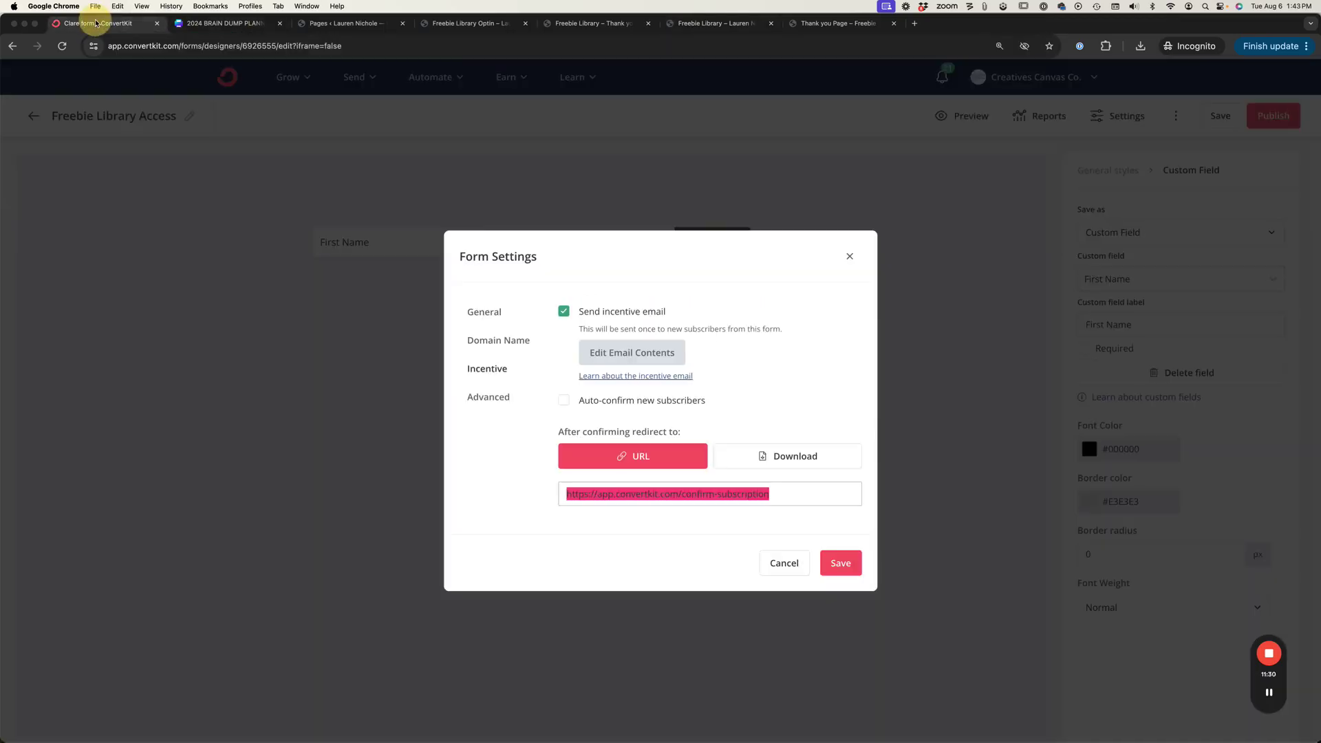
pyautogui.click(97, 23)
pyautogui.press('super+v')
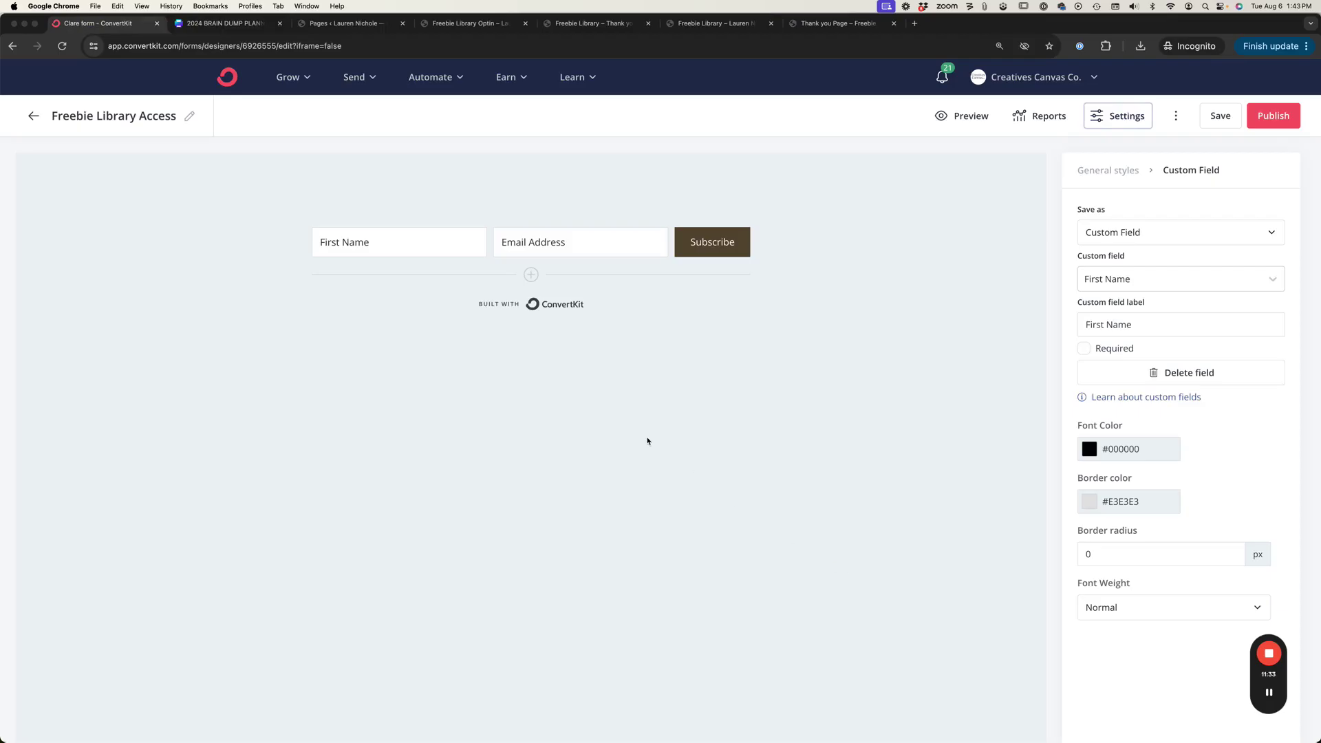
pyautogui.click(1221, 114)
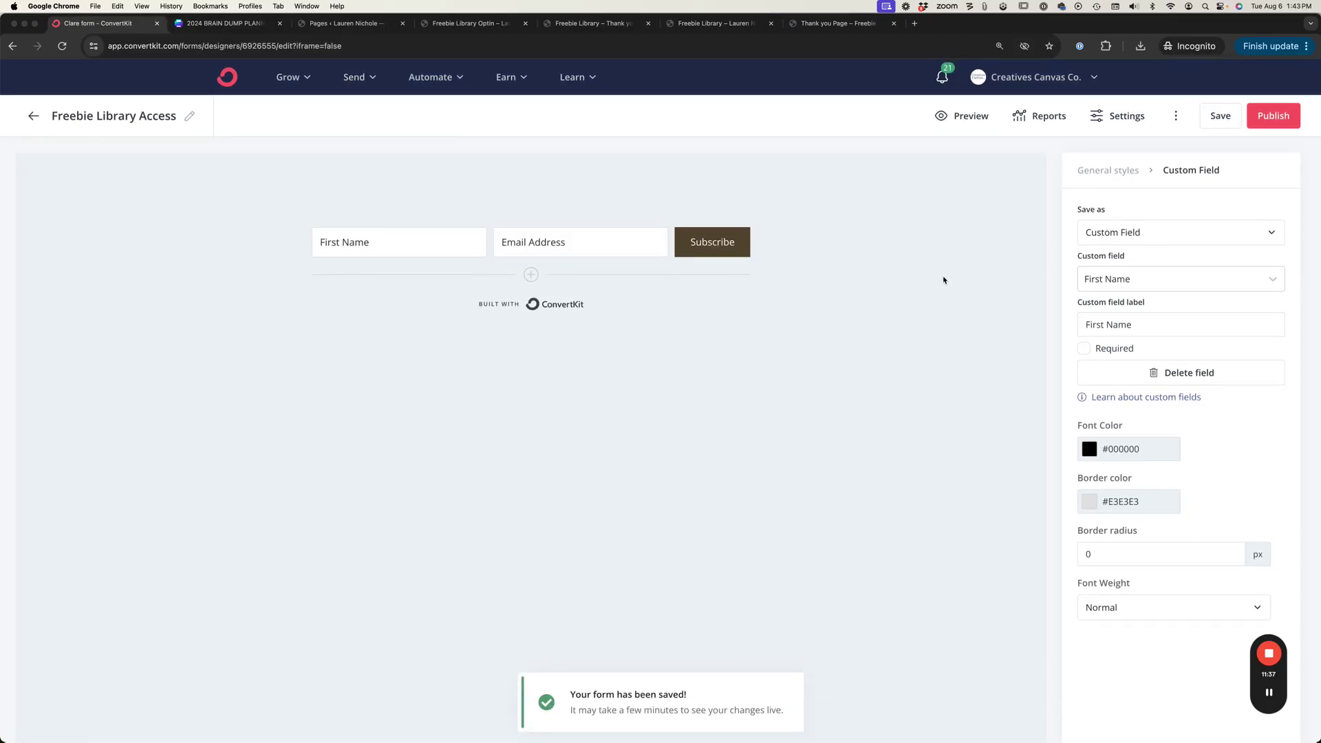
# Open the incentive email and inspect the Access the Freebie Library Now! button's link.
pyautogui.click(1114, 114)
pyautogui.click(630, 352)
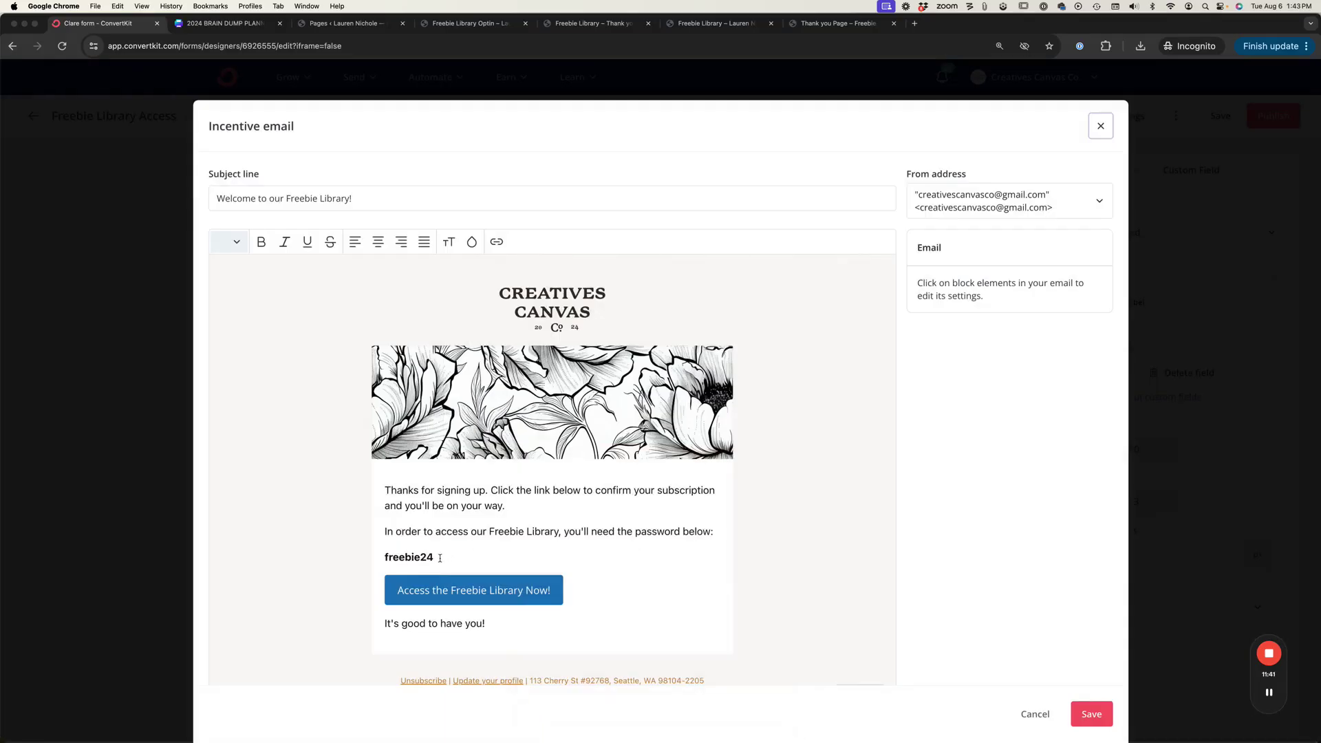
pyautogui.click(460, 592)
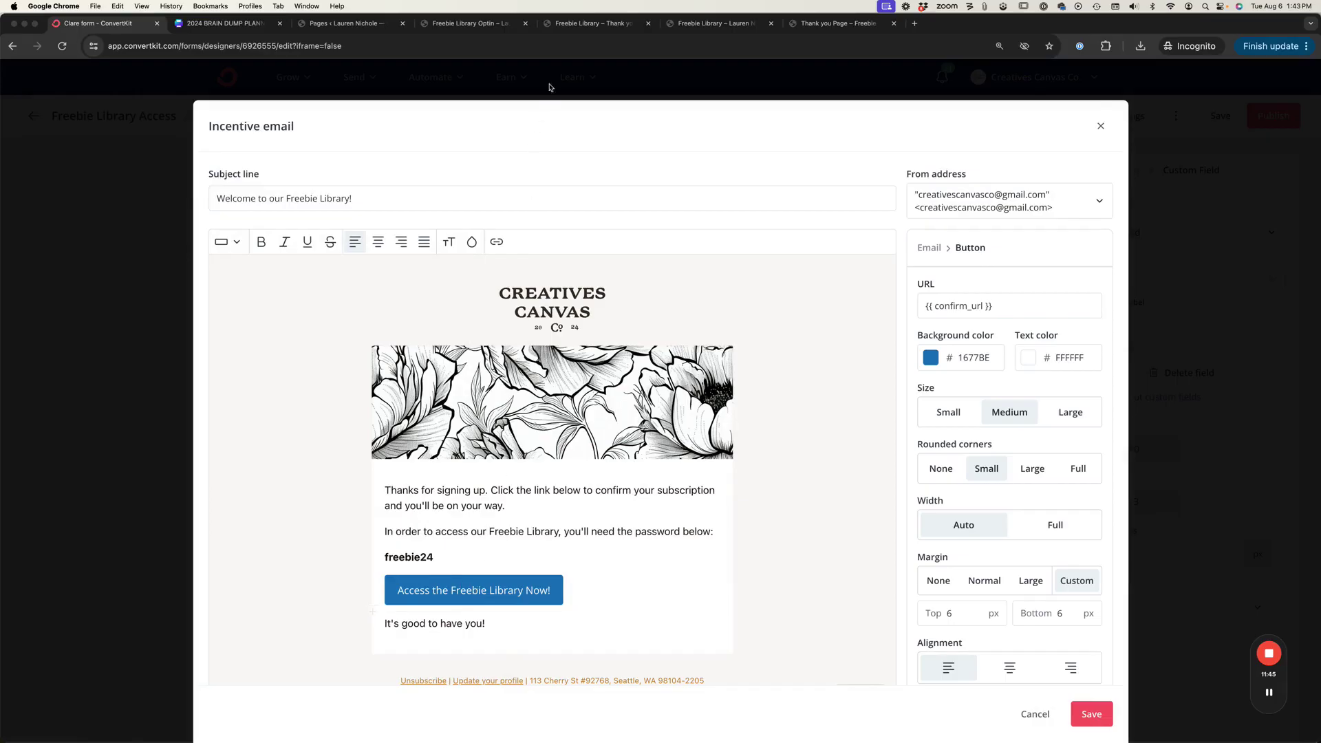
pyautogui.press('super+5')
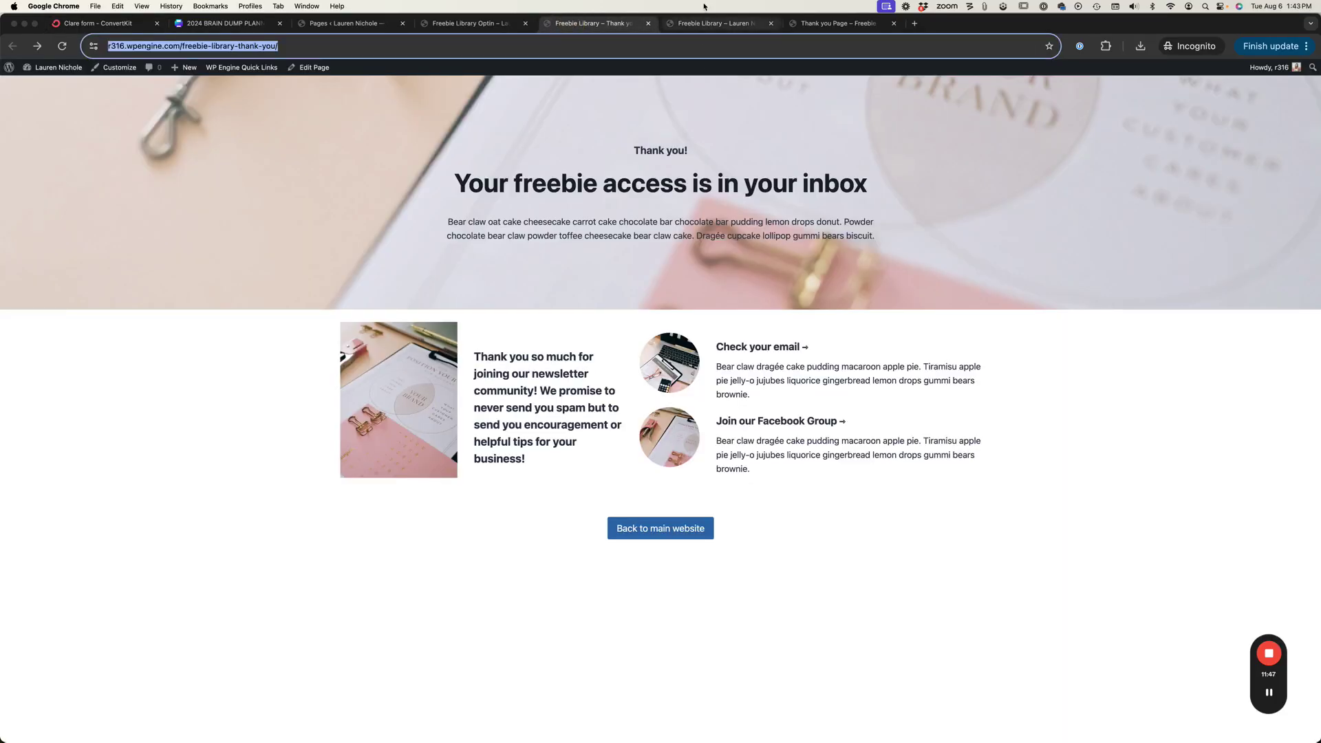
# Quick Edit the Freebie Library page to set the incentive email's password, then view it live.
pyautogui.click(702, 24)
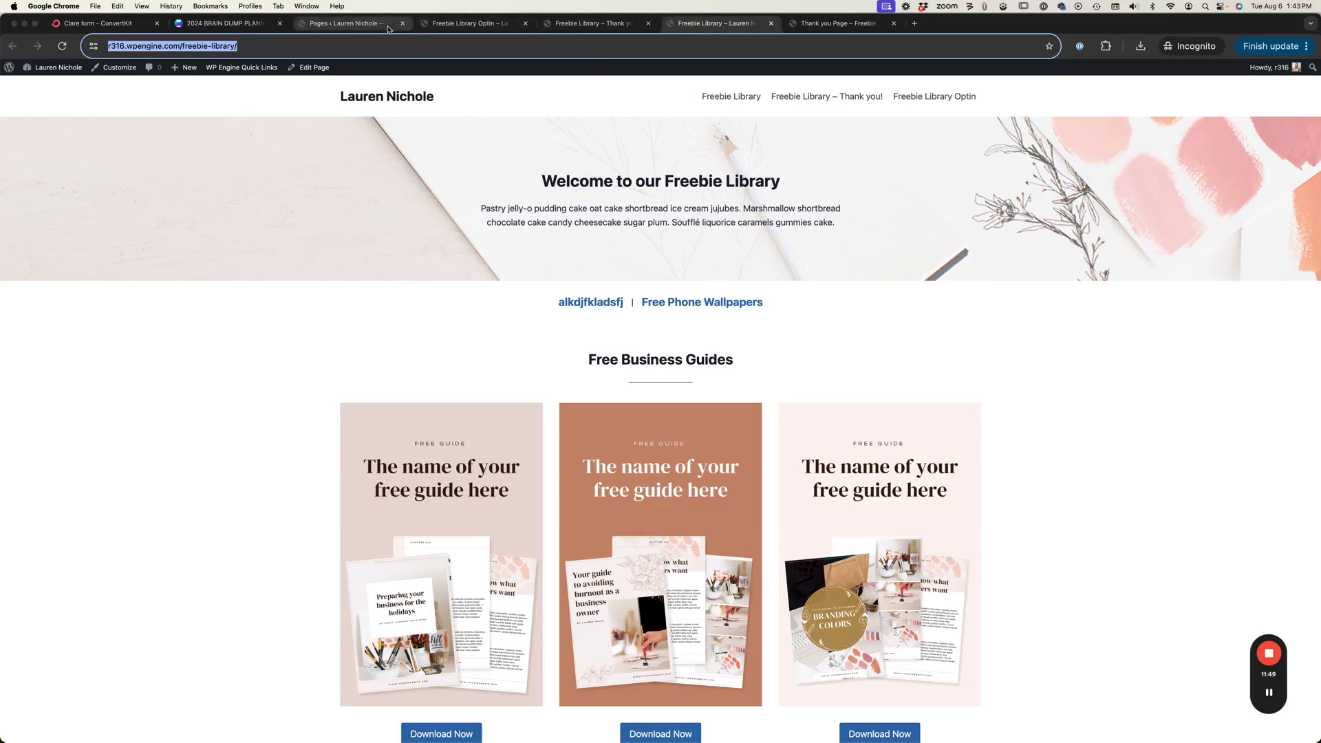
pyautogui.click(337, 29)
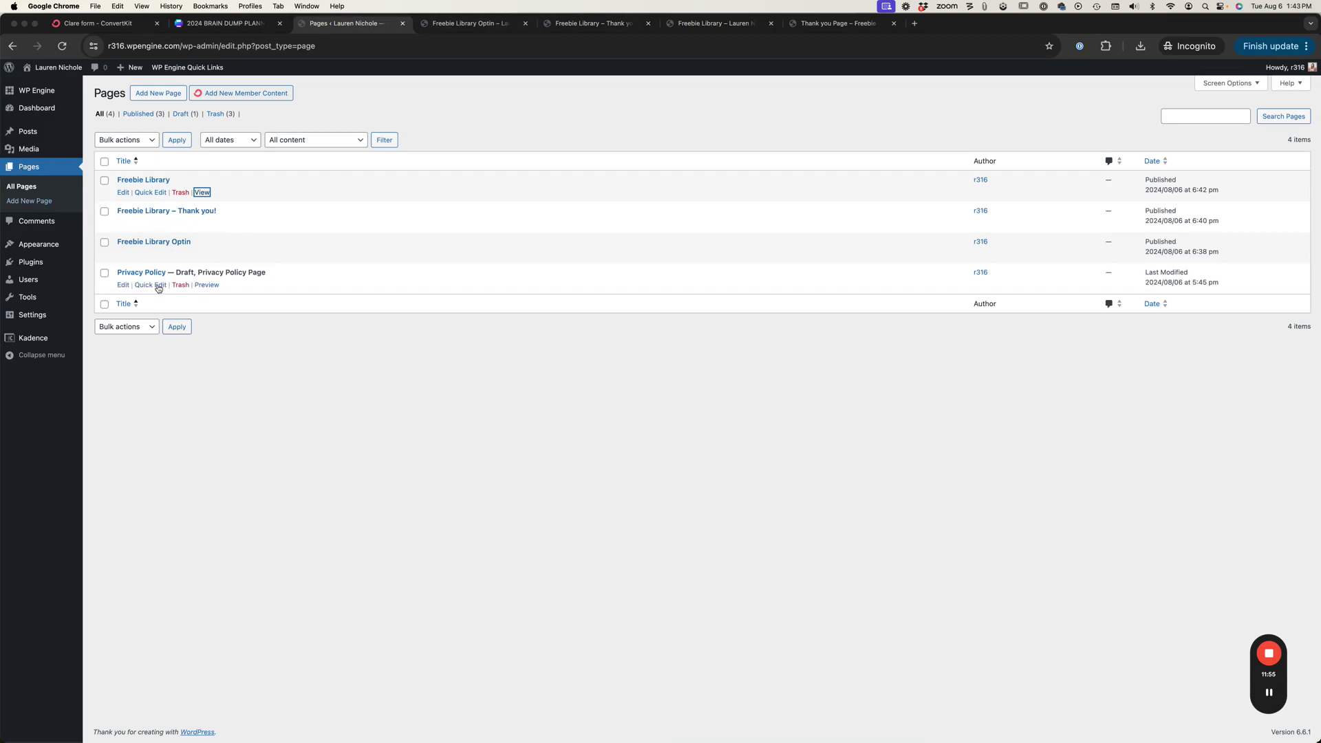
pyautogui.click(160, 193)
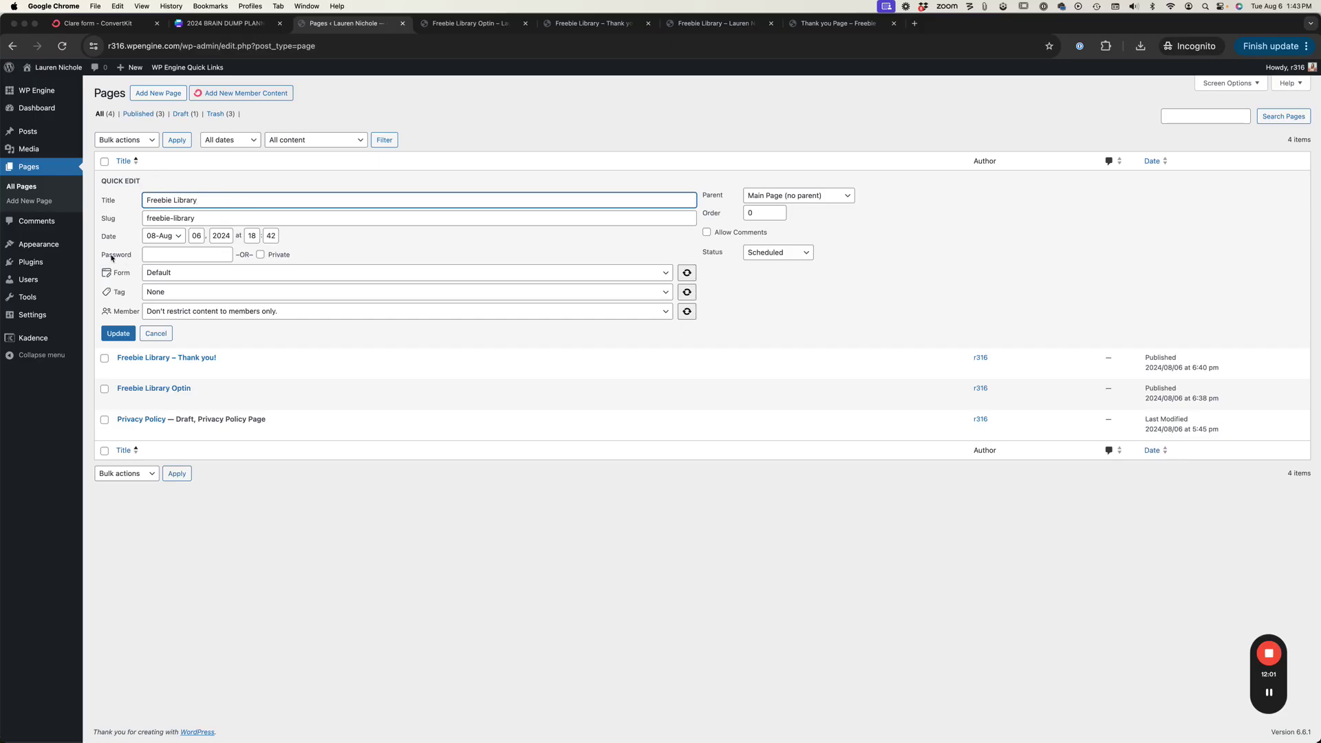
pyautogui.click(160, 255)
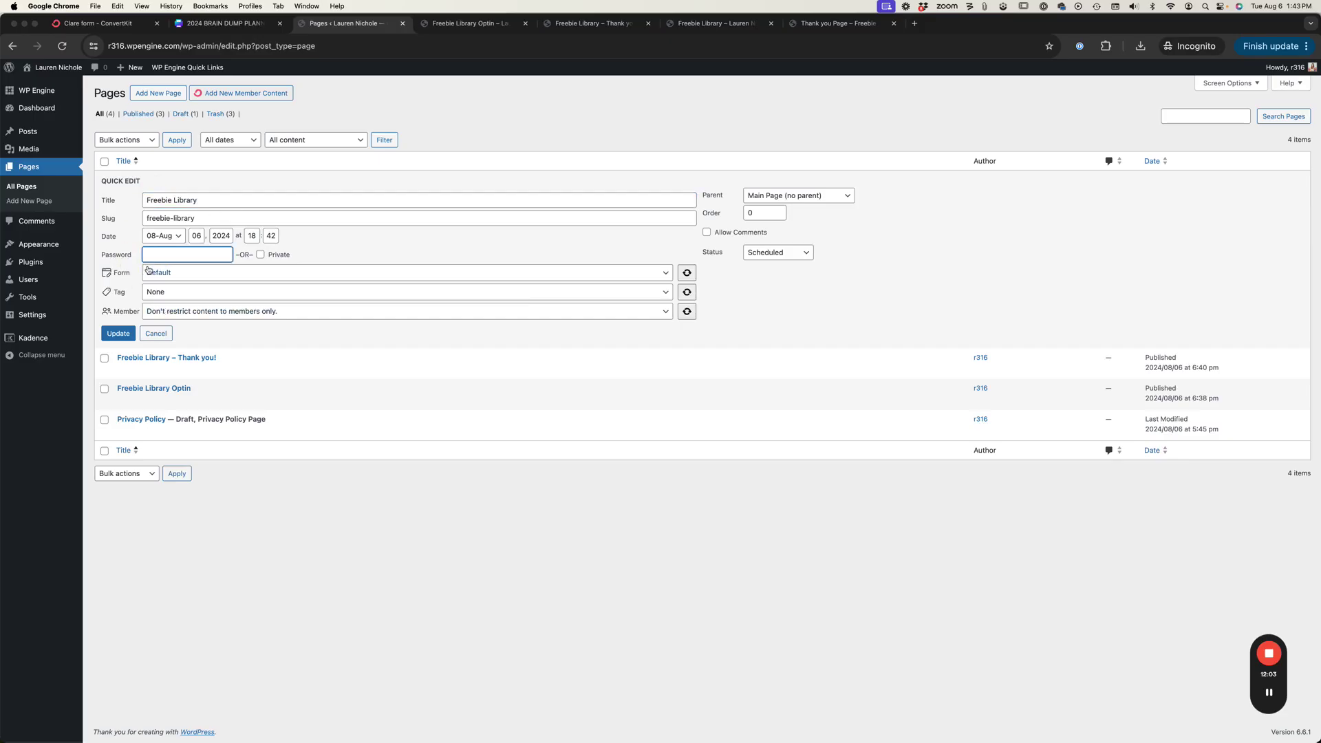
pyautogui.click(99, 24)
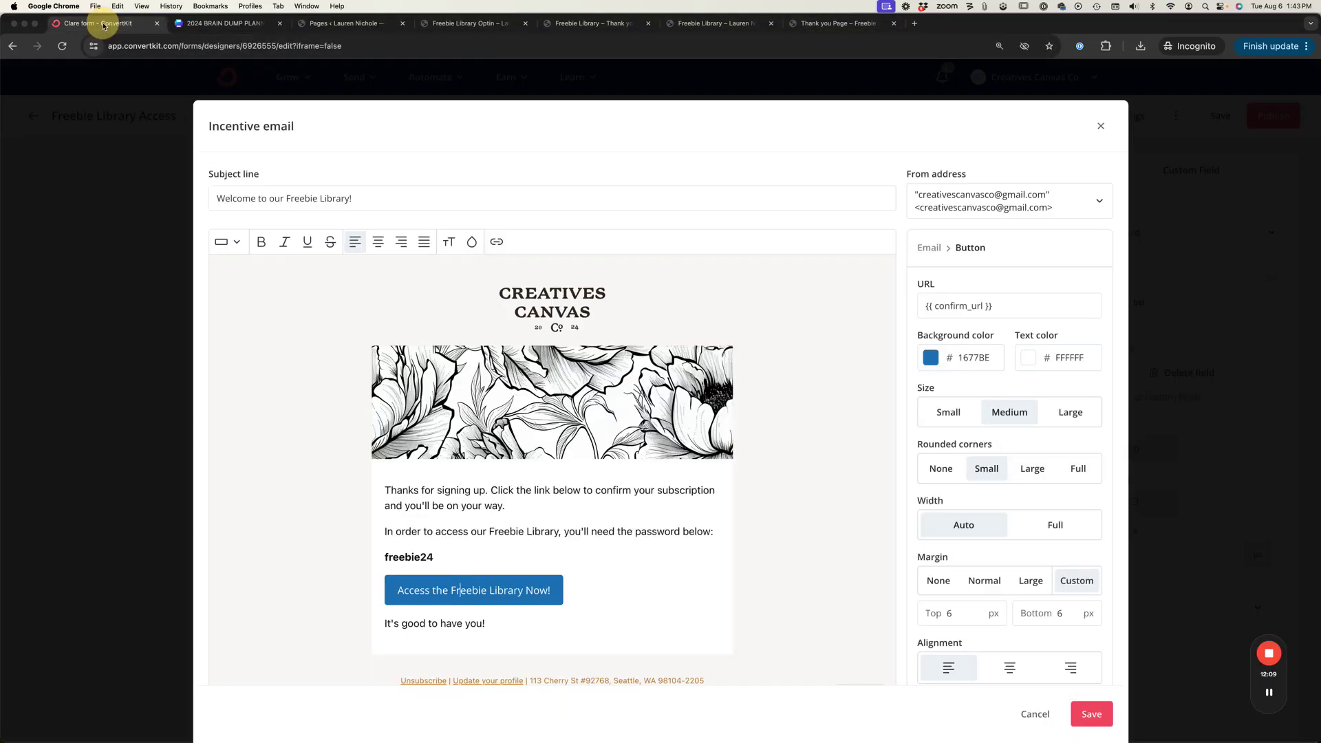
pyautogui.click(347, 23)
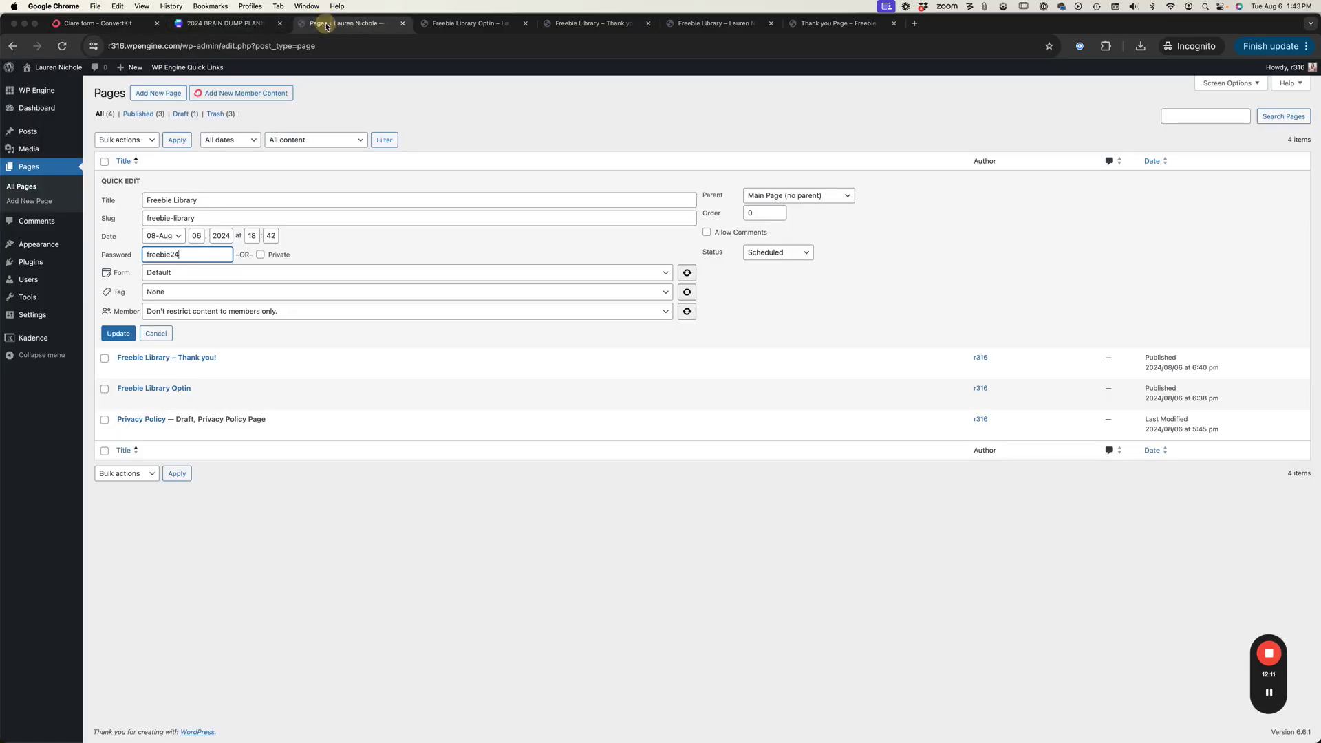
pyautogui.click(117, 334)
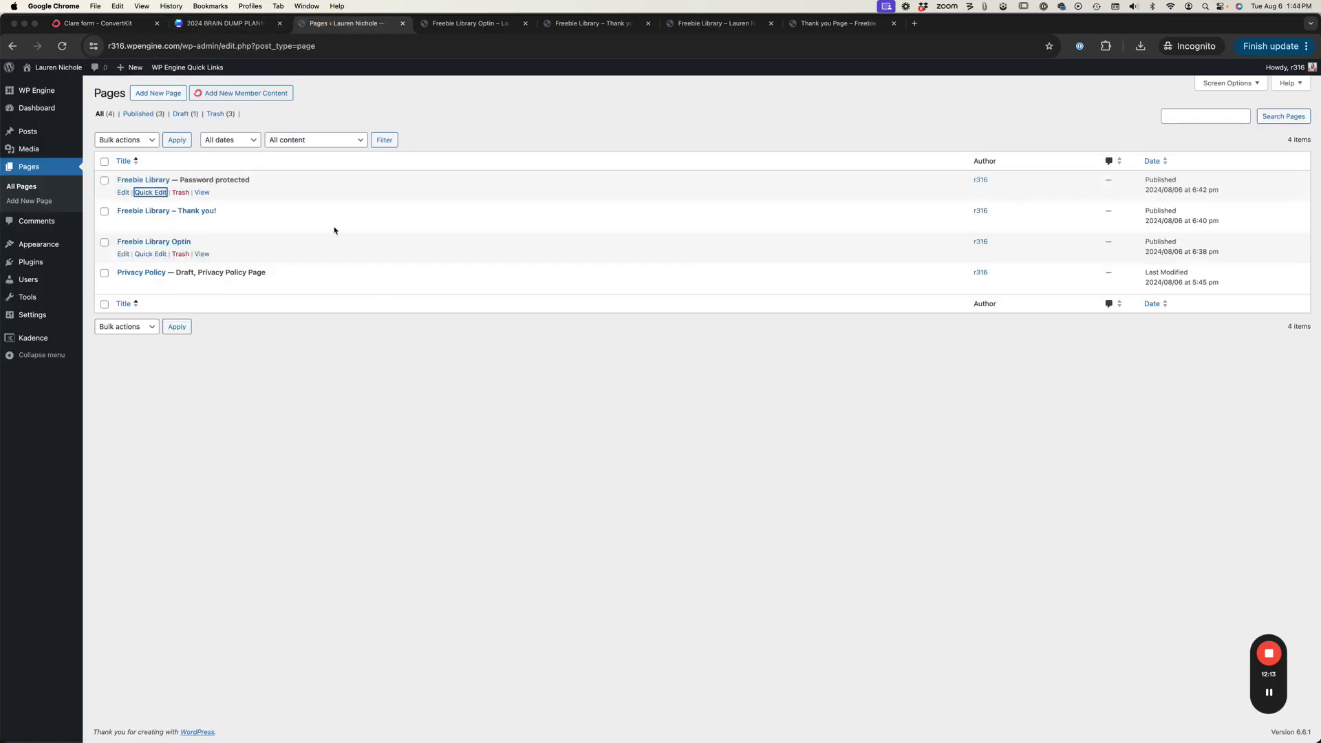
pyautogui.click(202, 193)
pyautogui.click(454, 23)
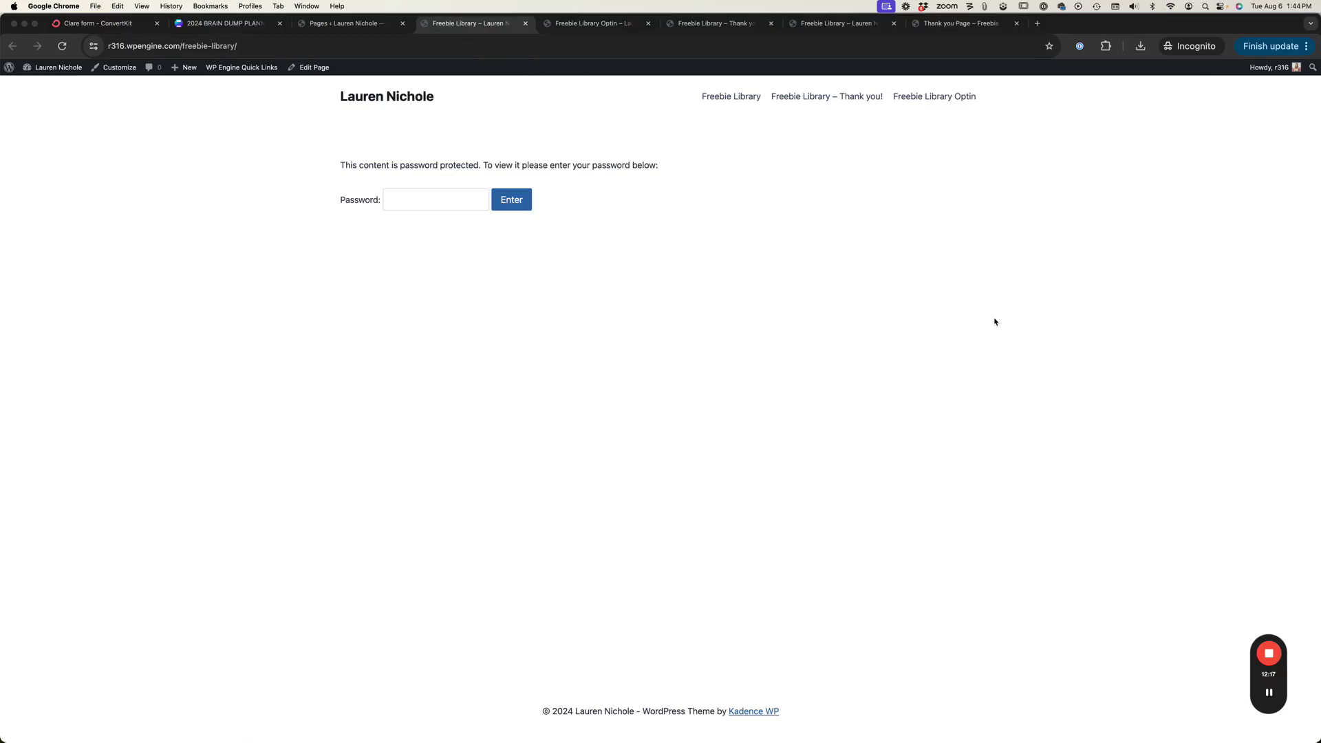
# Enter the page password to unlock the live Freebie Library page.
pyautogui.scroll(-1, 986, 316)
pyautogui.click(402, 196)
pyautogui.click(791, 288)
pyautogui.click(427, 199)
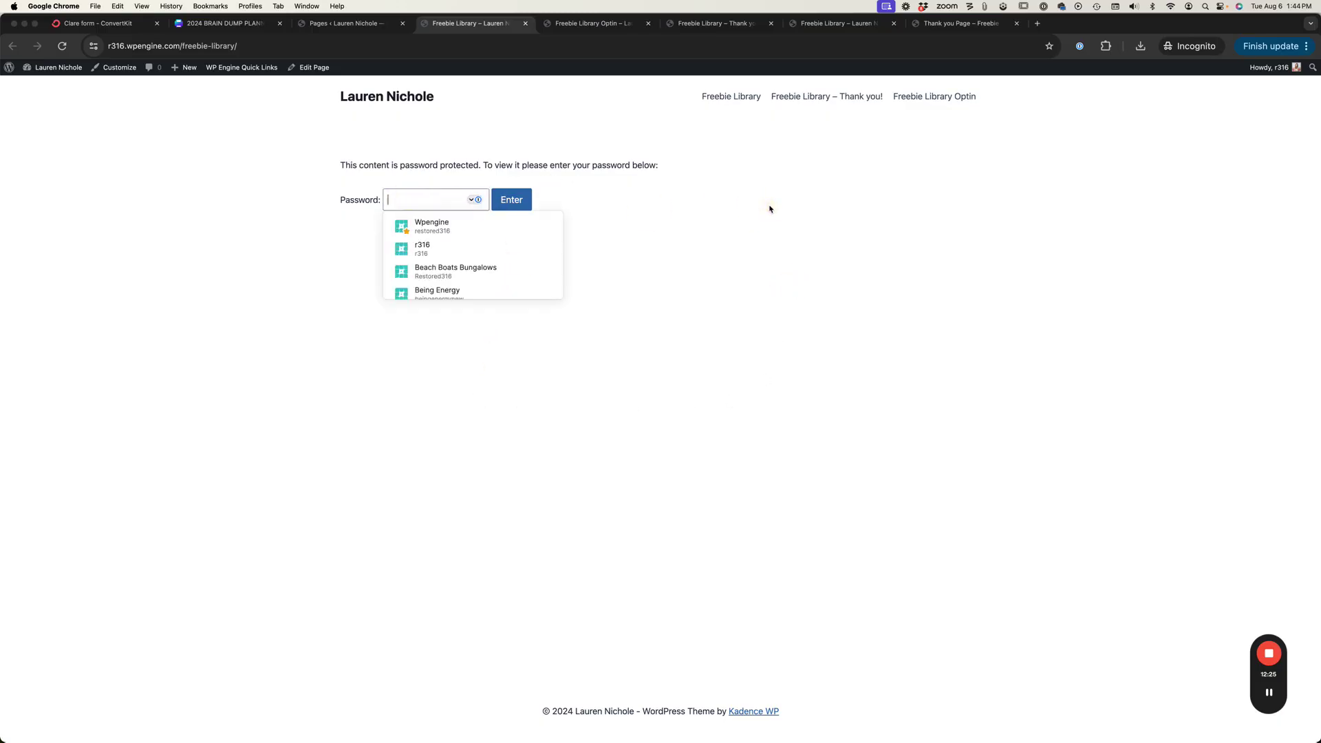
pyautogui.write('•••')
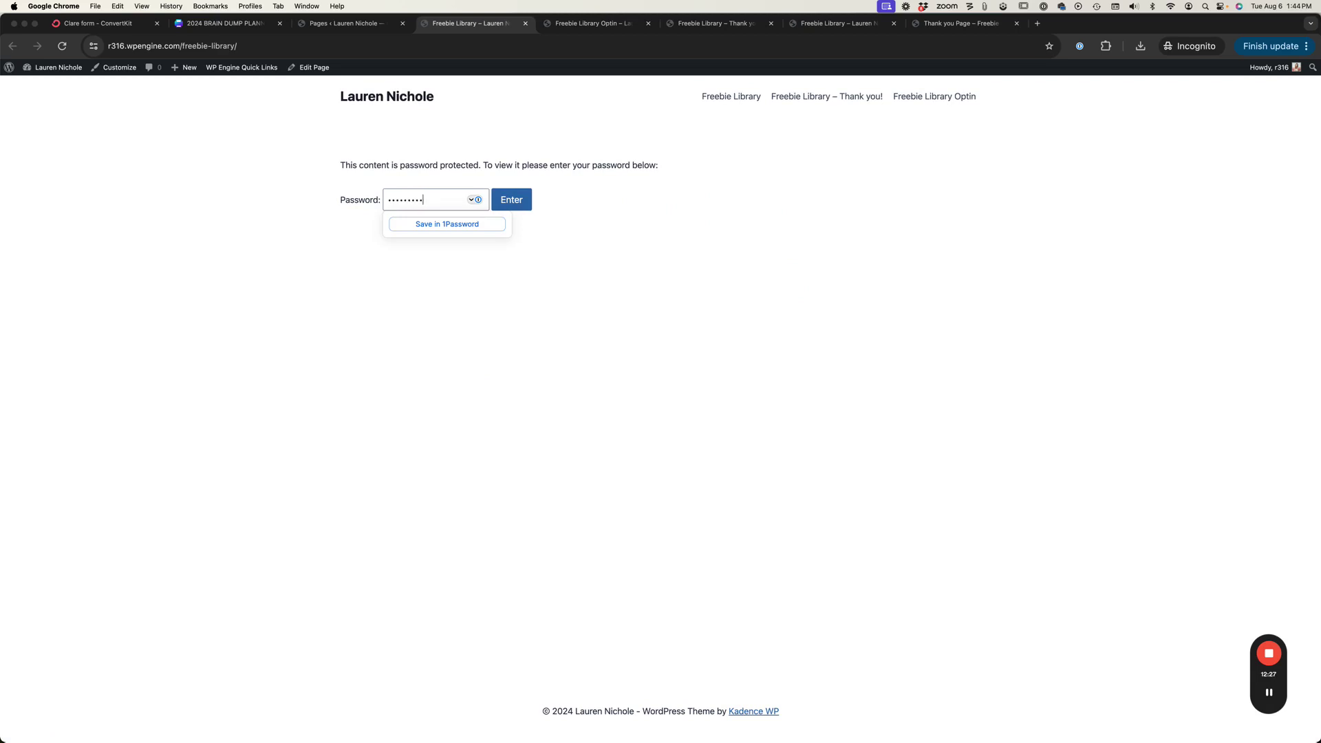
pyautogui.click(523, 201)
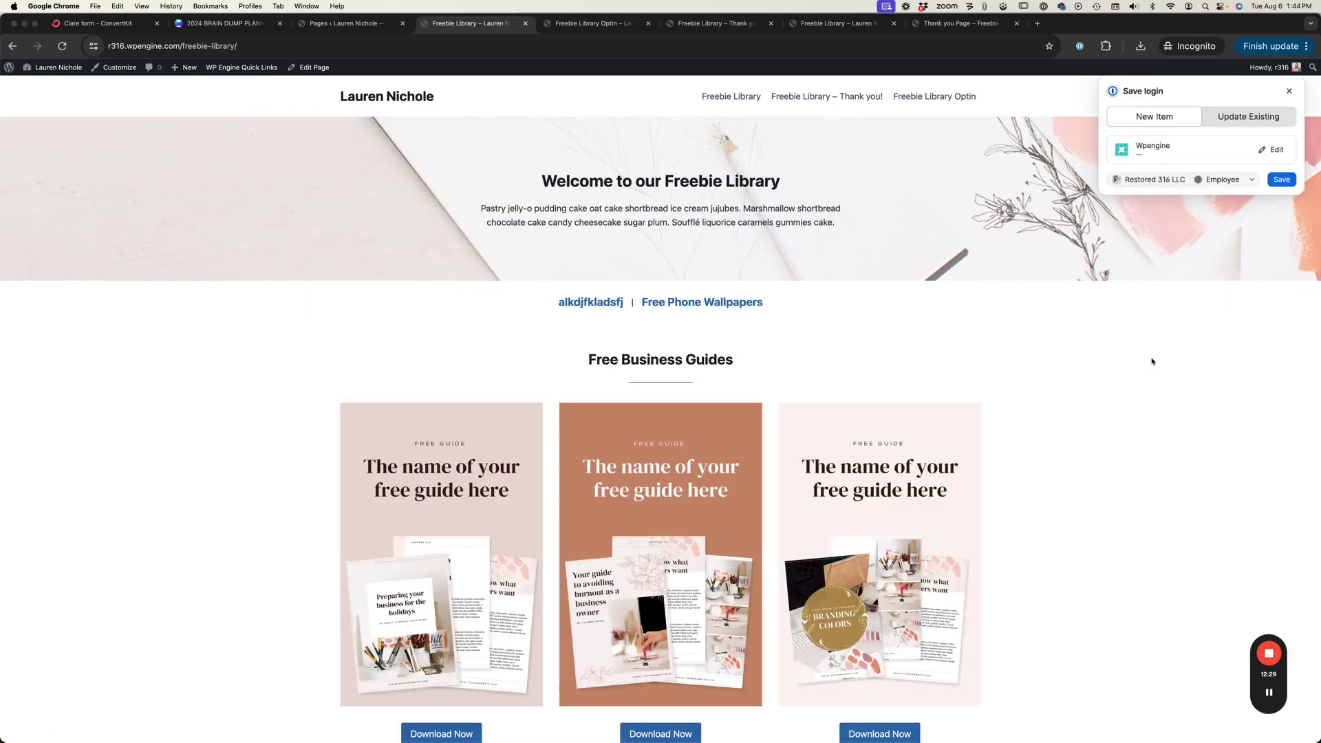
# Dismiss the save-login prompt and return to the admin Pages list.
pyautogui.scroll(-10, 1152, 362)
pyautogui.scroll(10, 1153, 362)
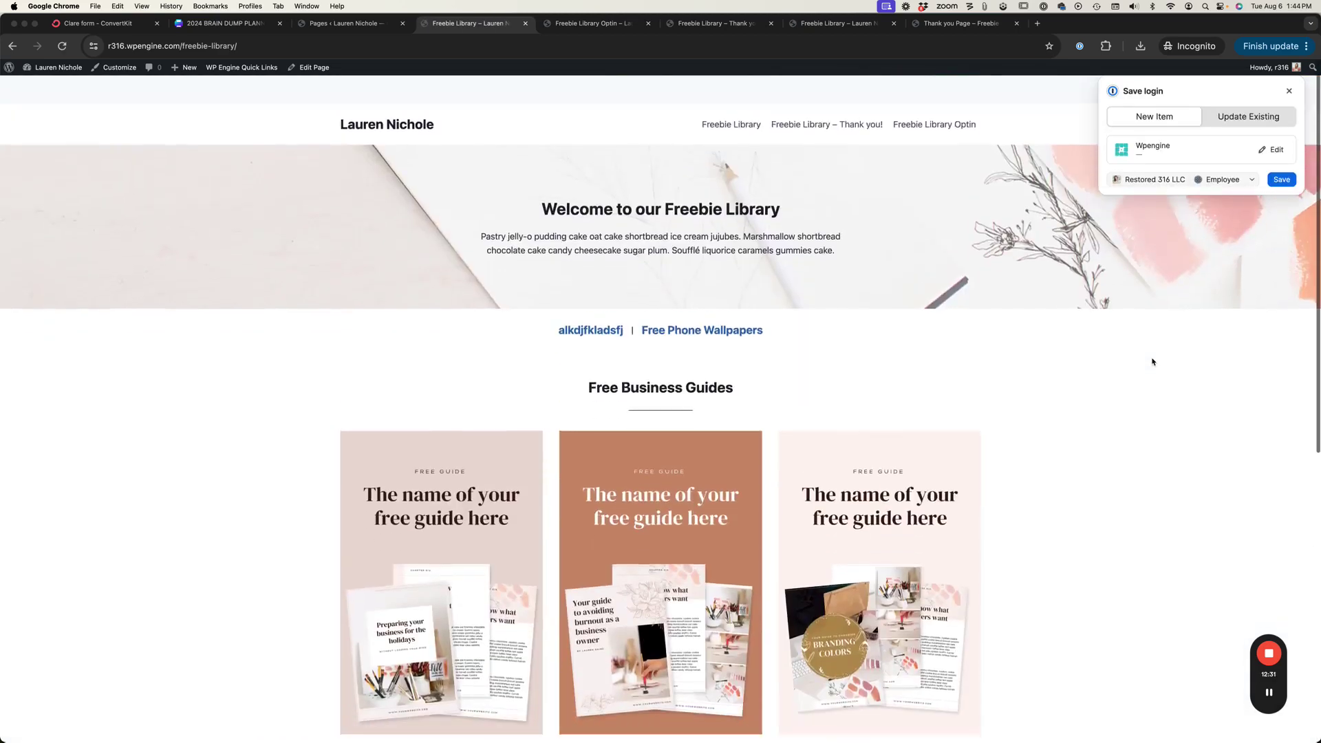
pyautogui.click(1289, 91)
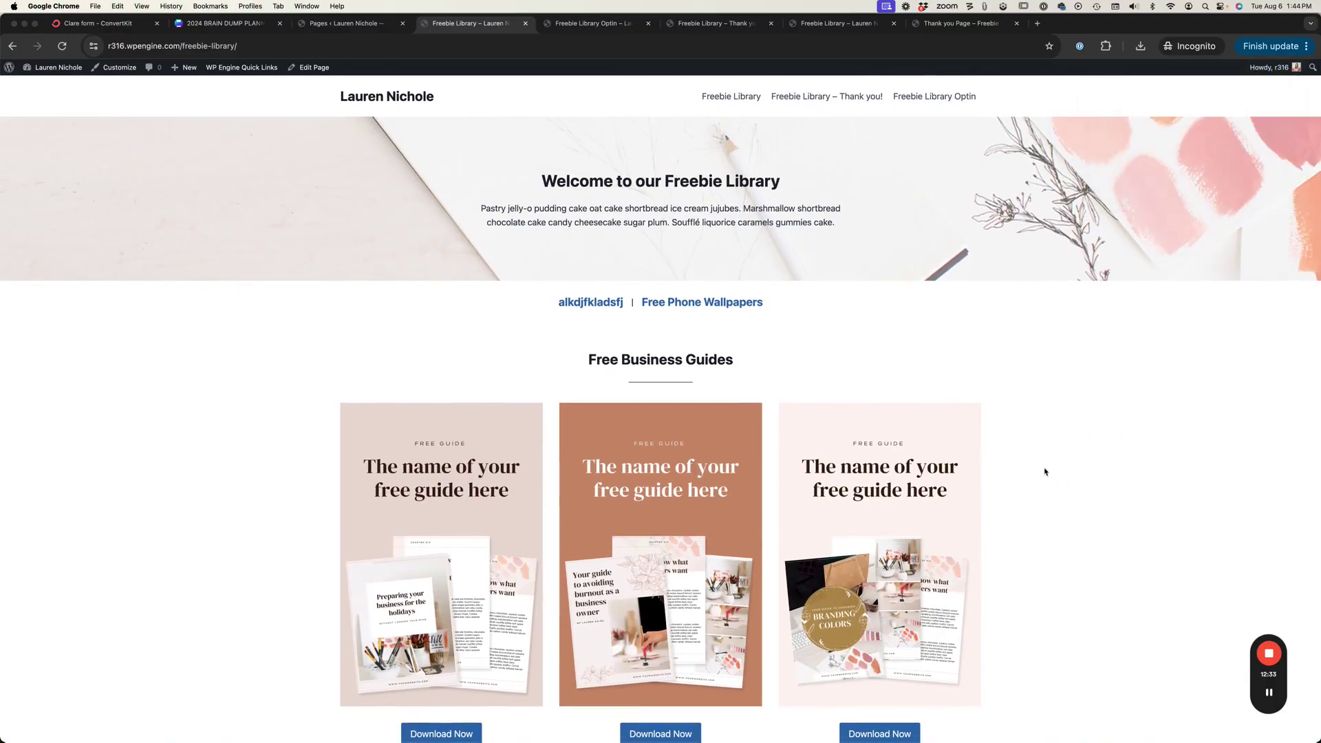
pyautogui.scroll(-10, 1046, 465)
pyautogui.scroll(10, 1044, 461)
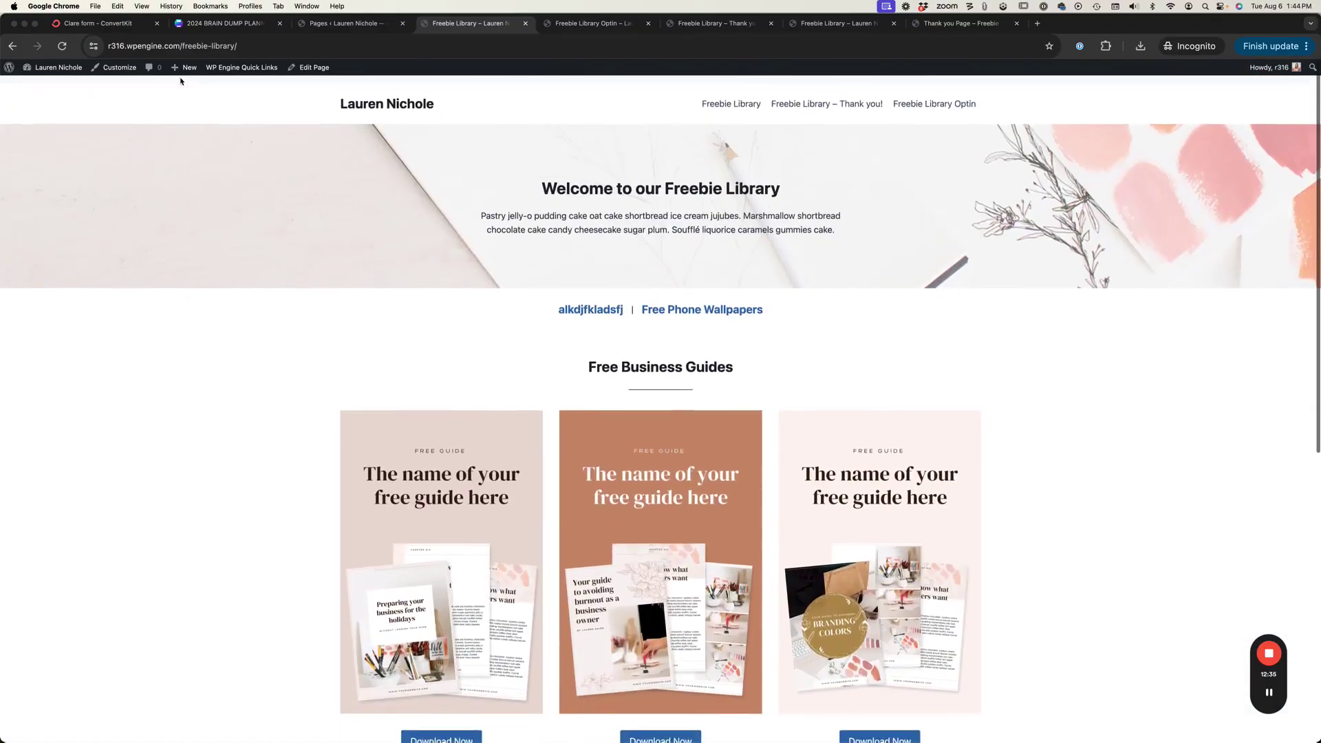
pyautogui.click(326, 29)
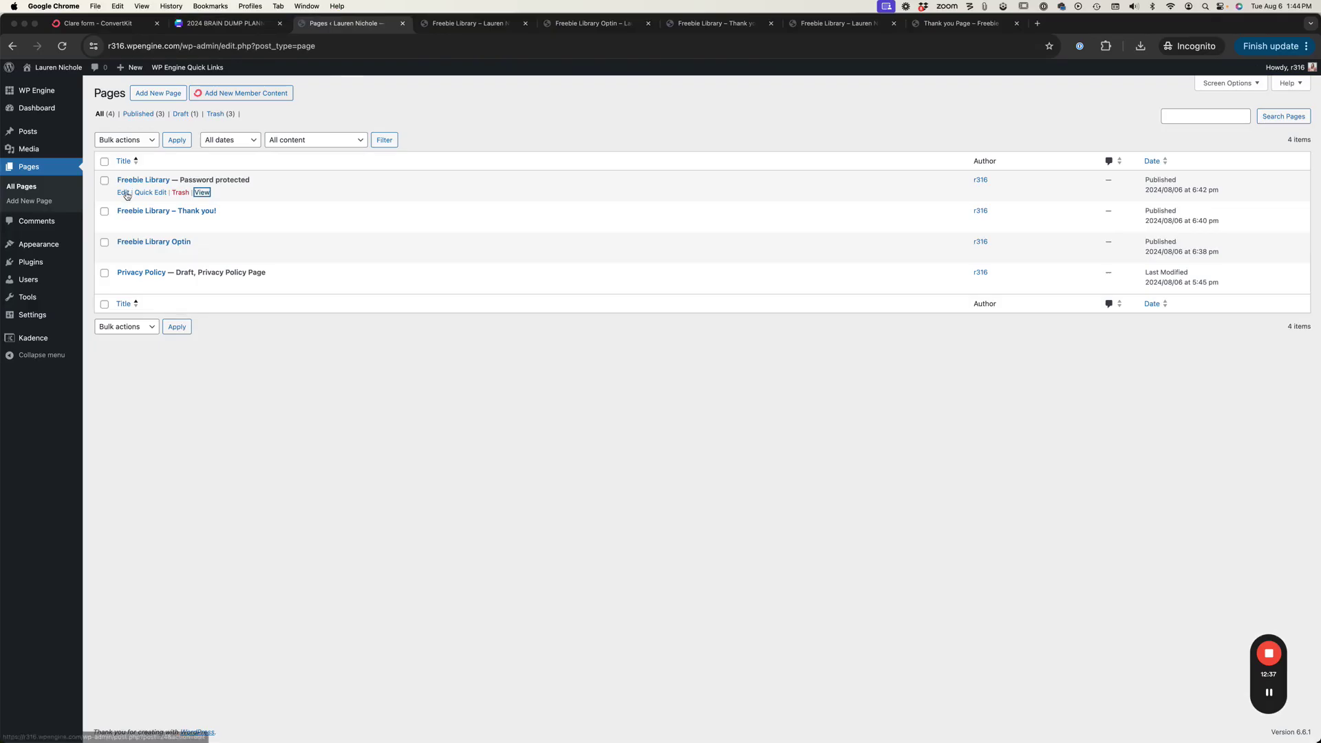
# Reopen the Freebie Library page in the WordPress block editor.
pyautogui.click(444, 30)
pyautogui.scroll(-5, 1003, 368)
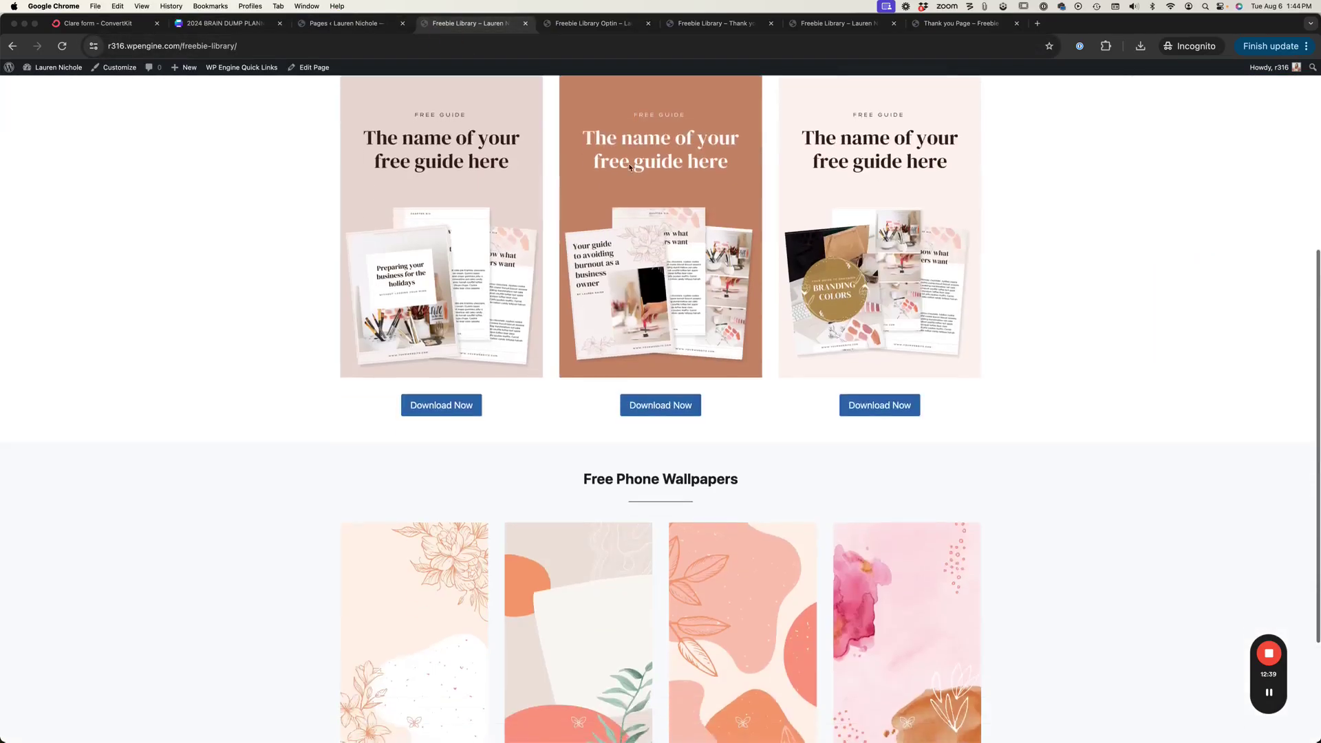
pyautogui.click(335, 29)
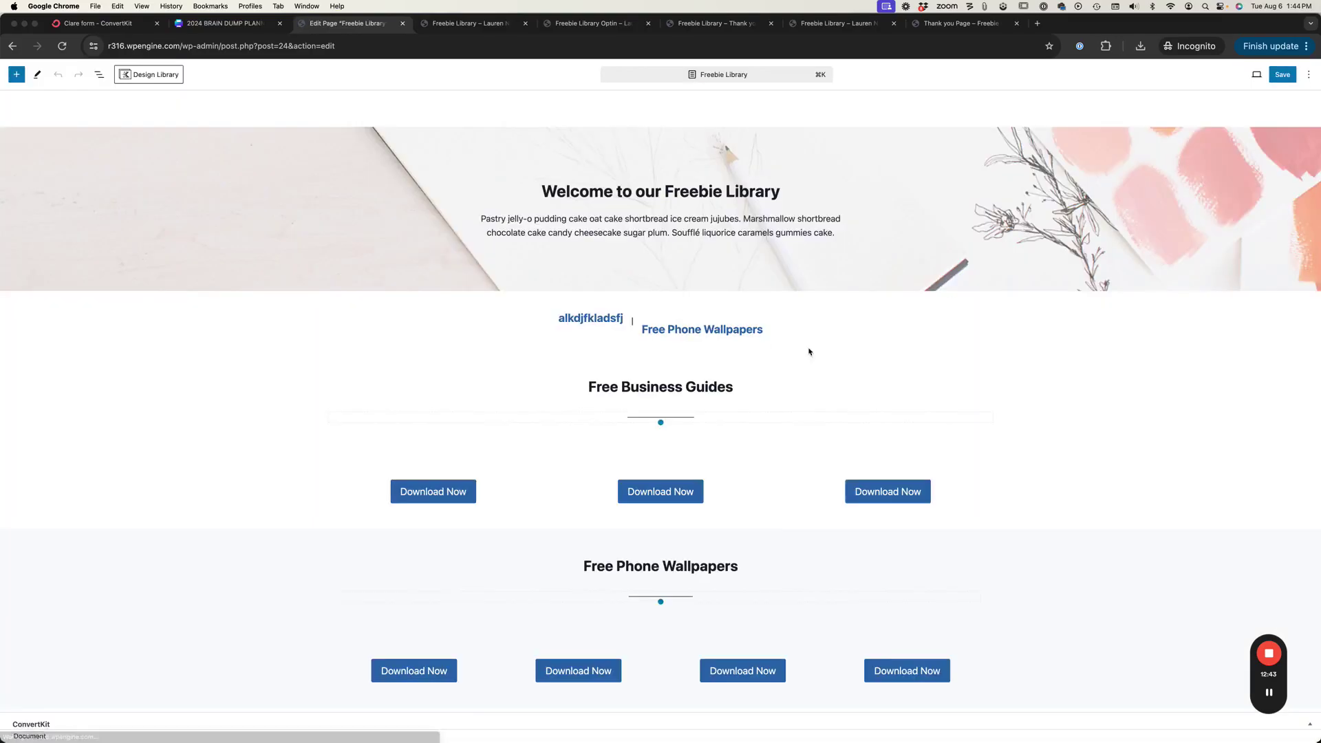
pyautogui.scroll(-5, 853, 355)
pyautogui.scroll(2, 828, 298)
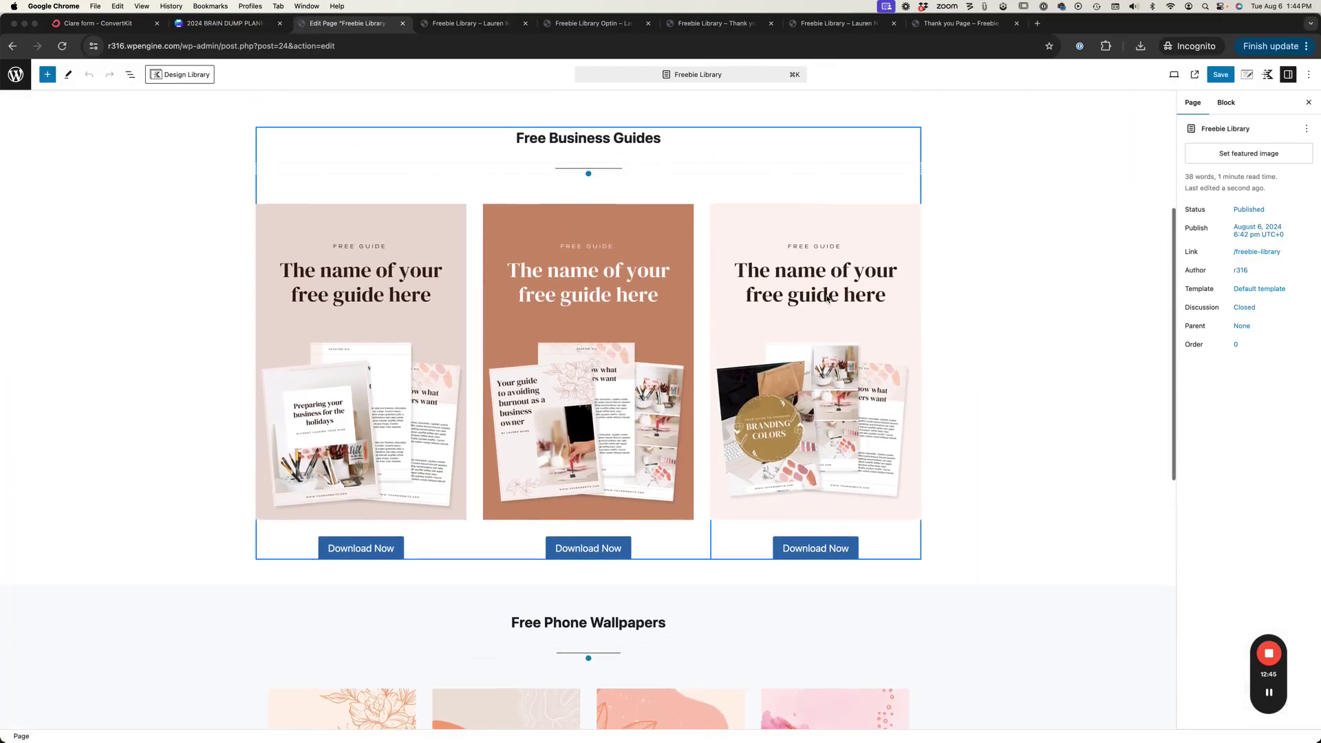
pyautogui.click(610, 298)
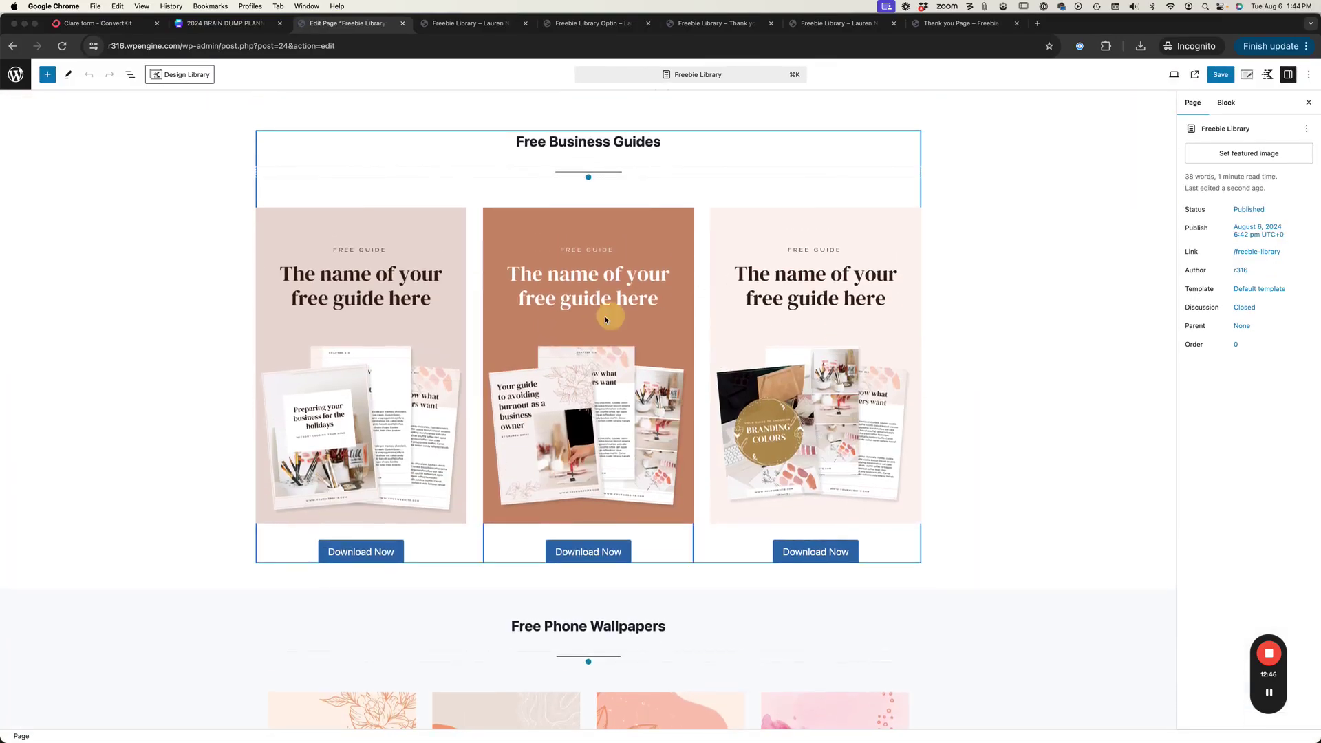
# Delete the third guide Section from the Free Business Guides Row Layout via List View.
pyautogui.click(130, 74)
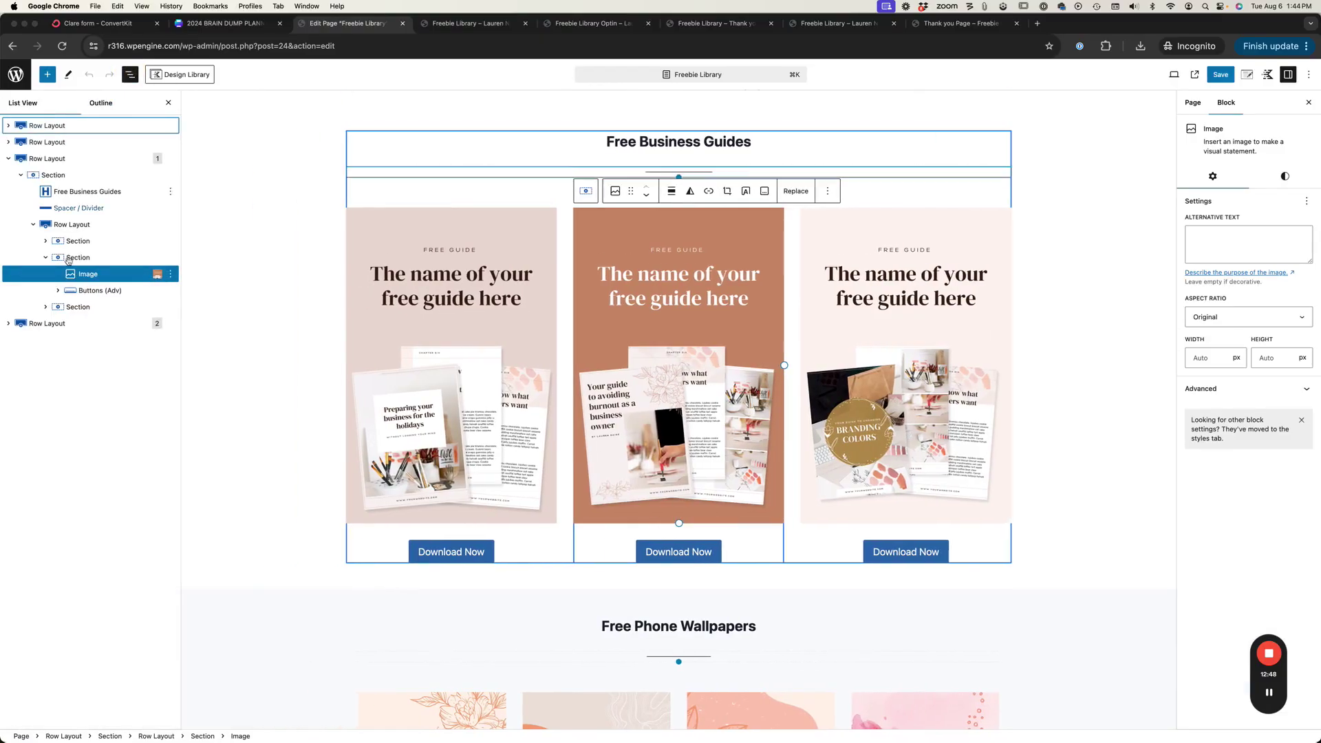
pyautogui.click(61, 224)
pyautogui.click(45, 307)
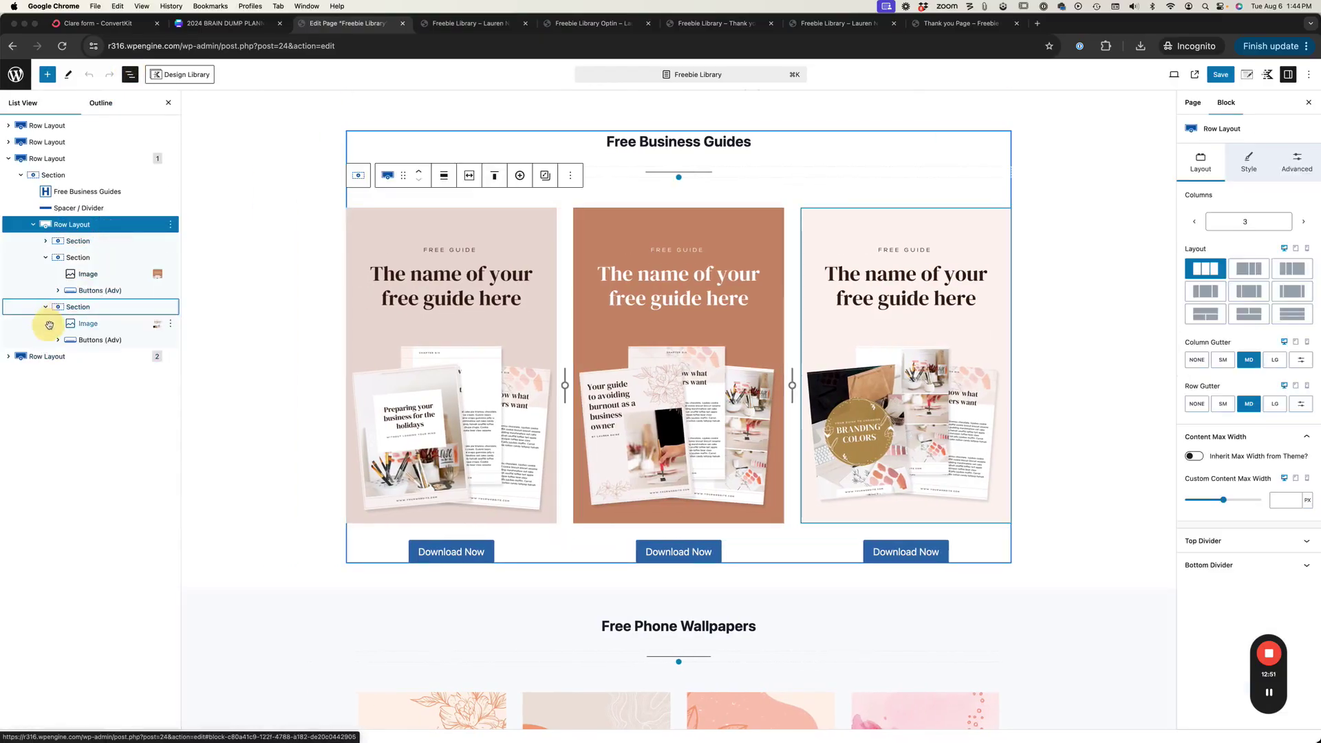
pyautogui.click(93, 307)
pyautogui.click(171, 308)
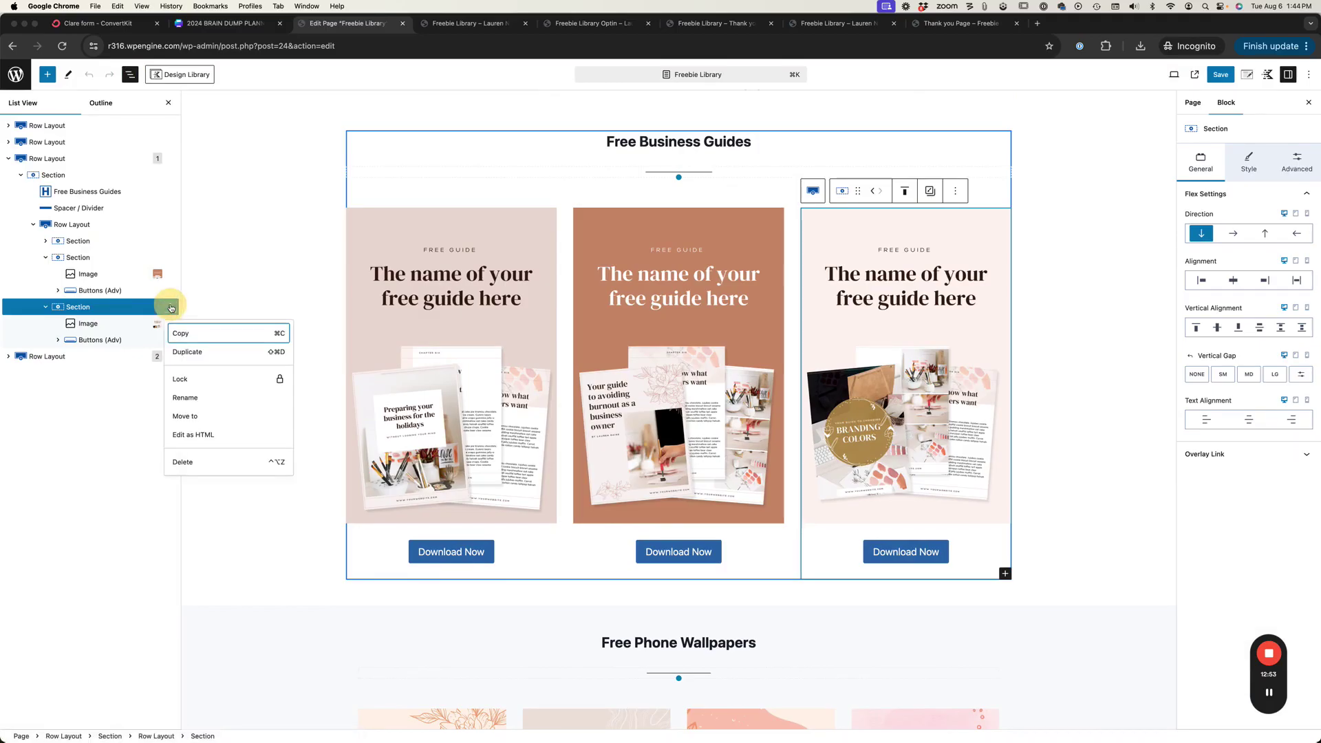
pyautogui.click(183, 462)
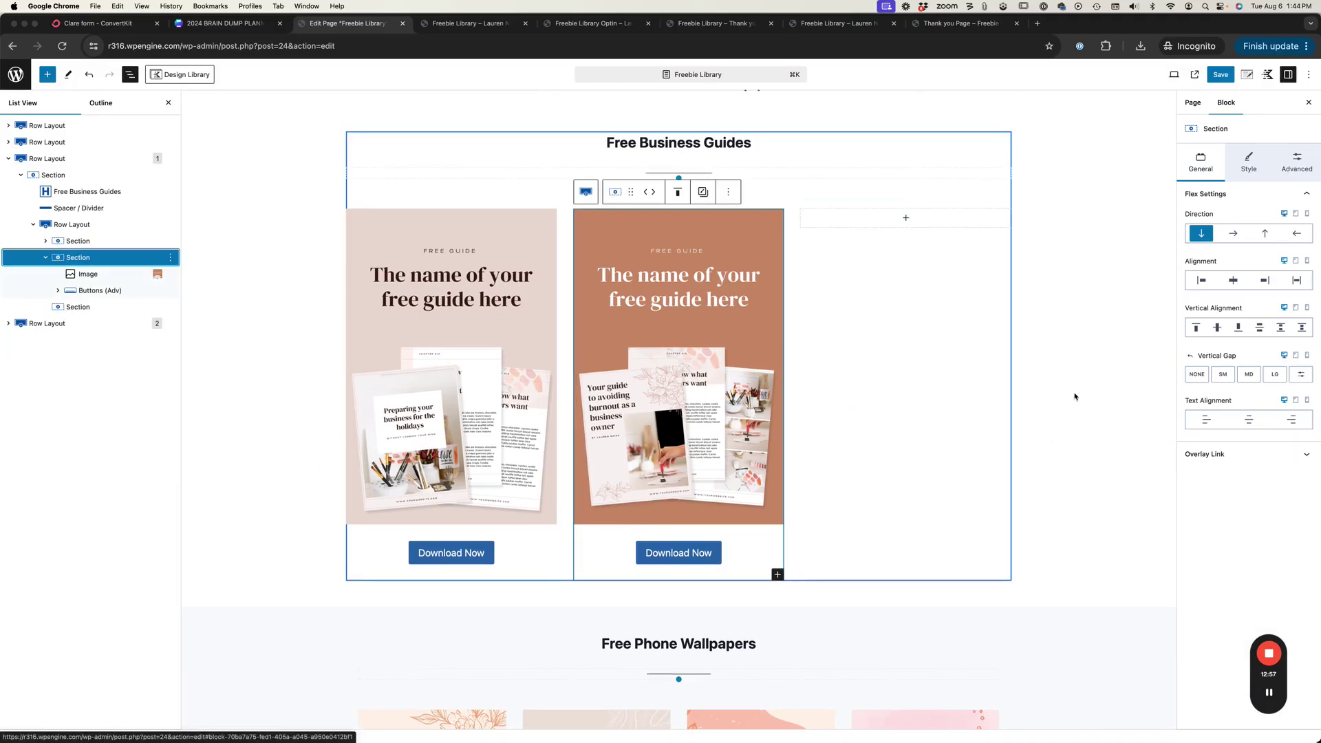
pyautogui.scroll(-1, 1070, 392)
pyautogui.scroll(2, 1071, 392)
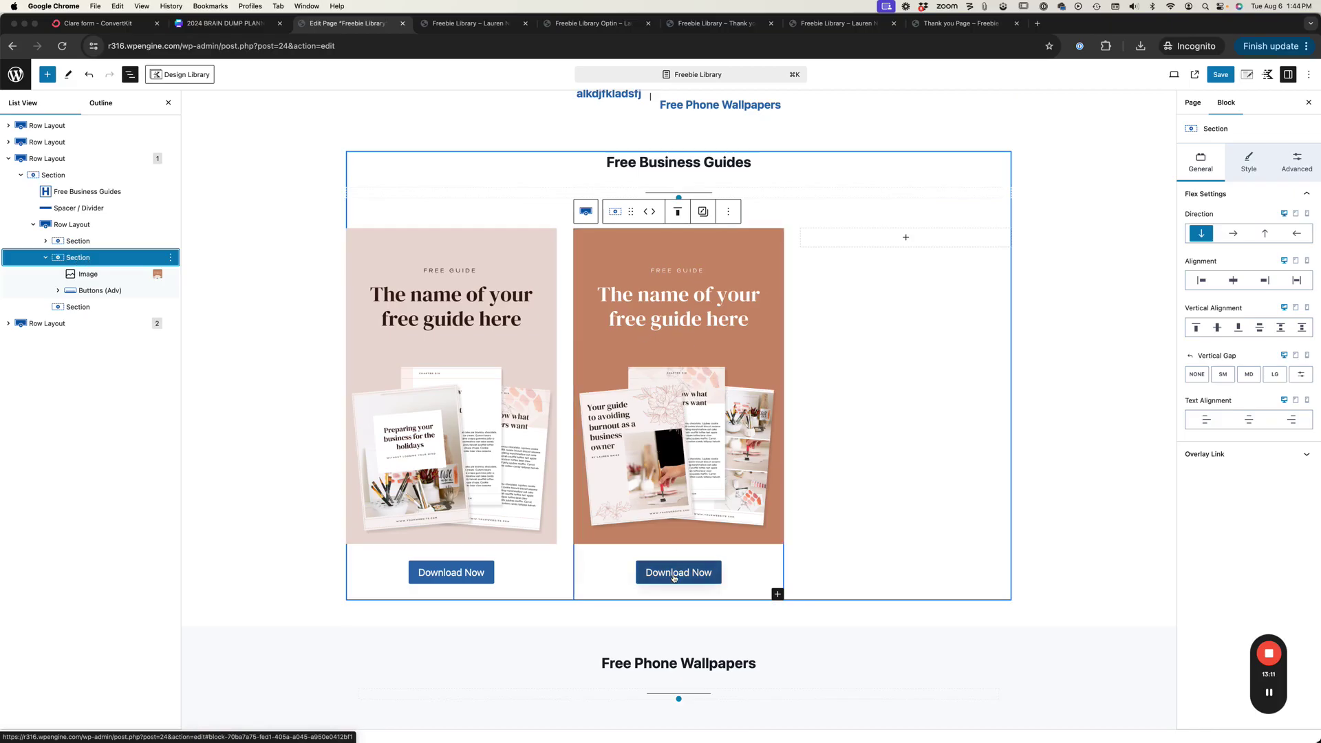
pyautogui.click(170, 257)
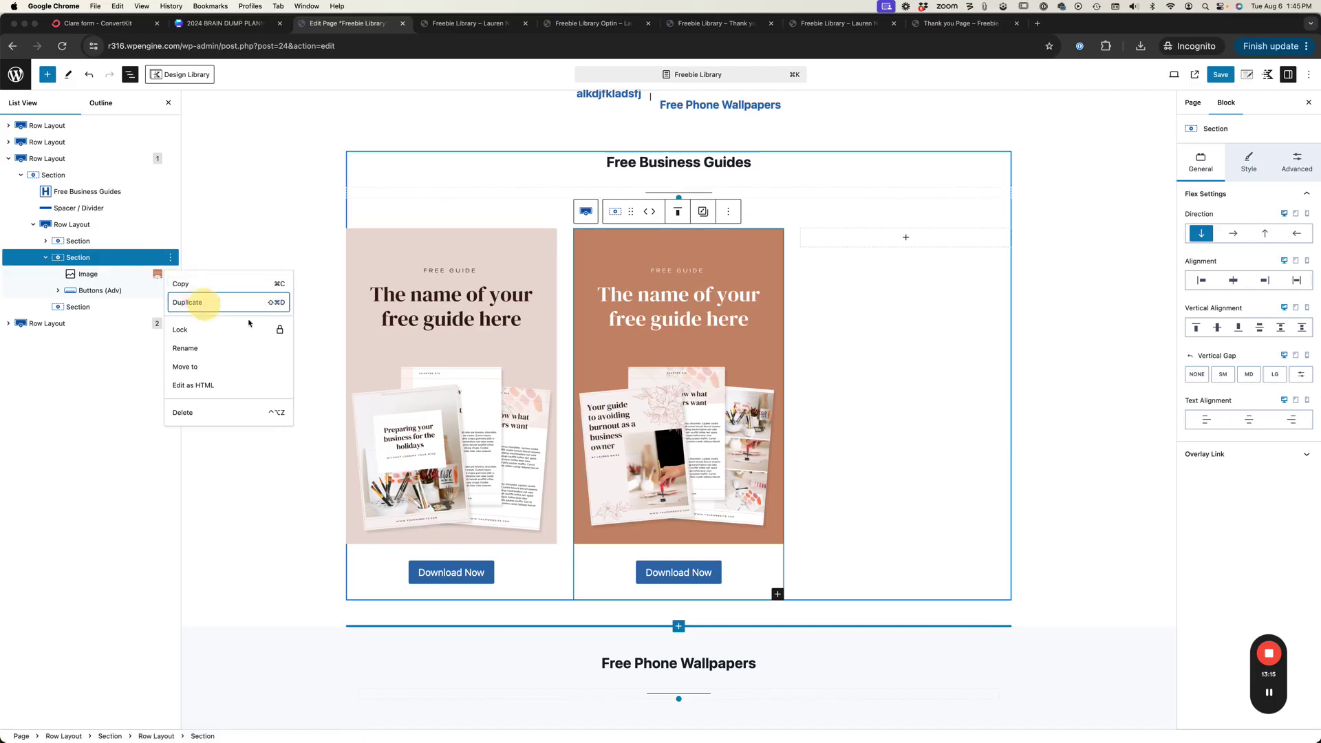
# Duplicate the guide Section twice, adding a third and fourth guide card with Download Now buttons.
pyautogui.click(189, 303)
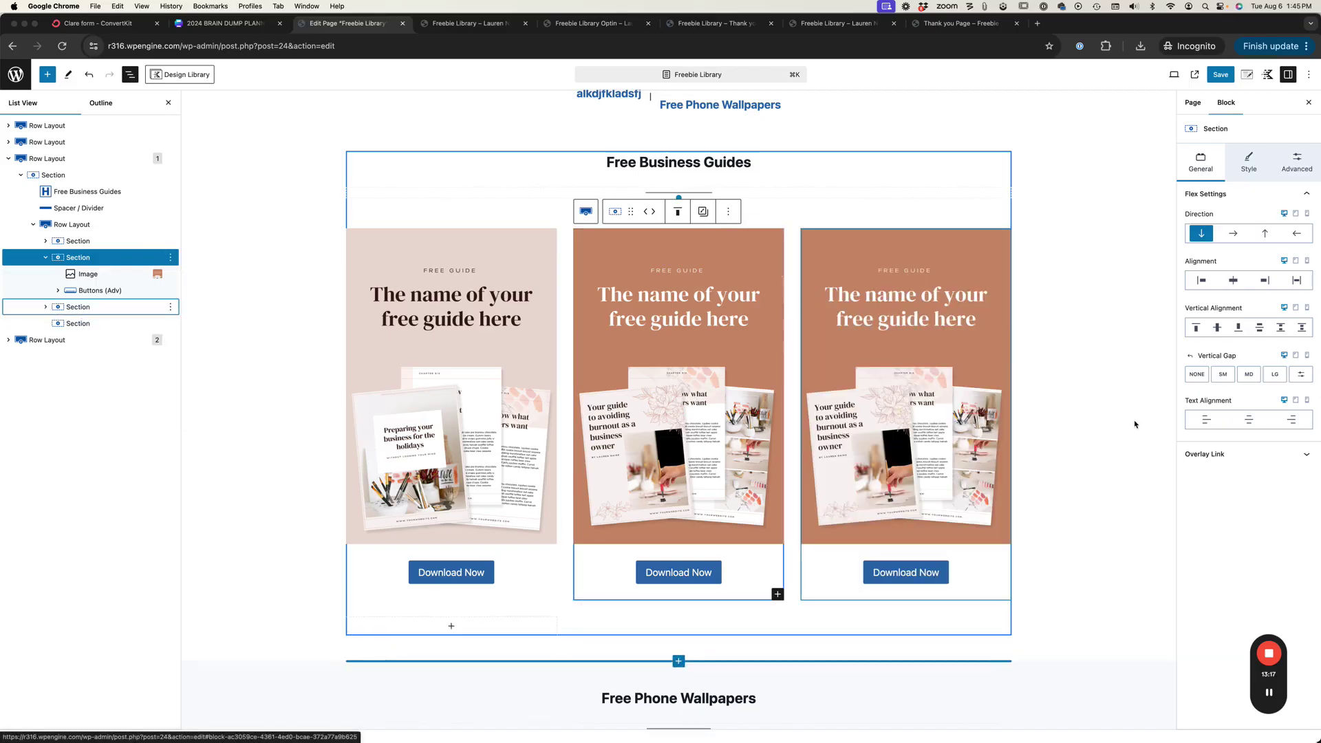
pyautogui.click(987, 254)
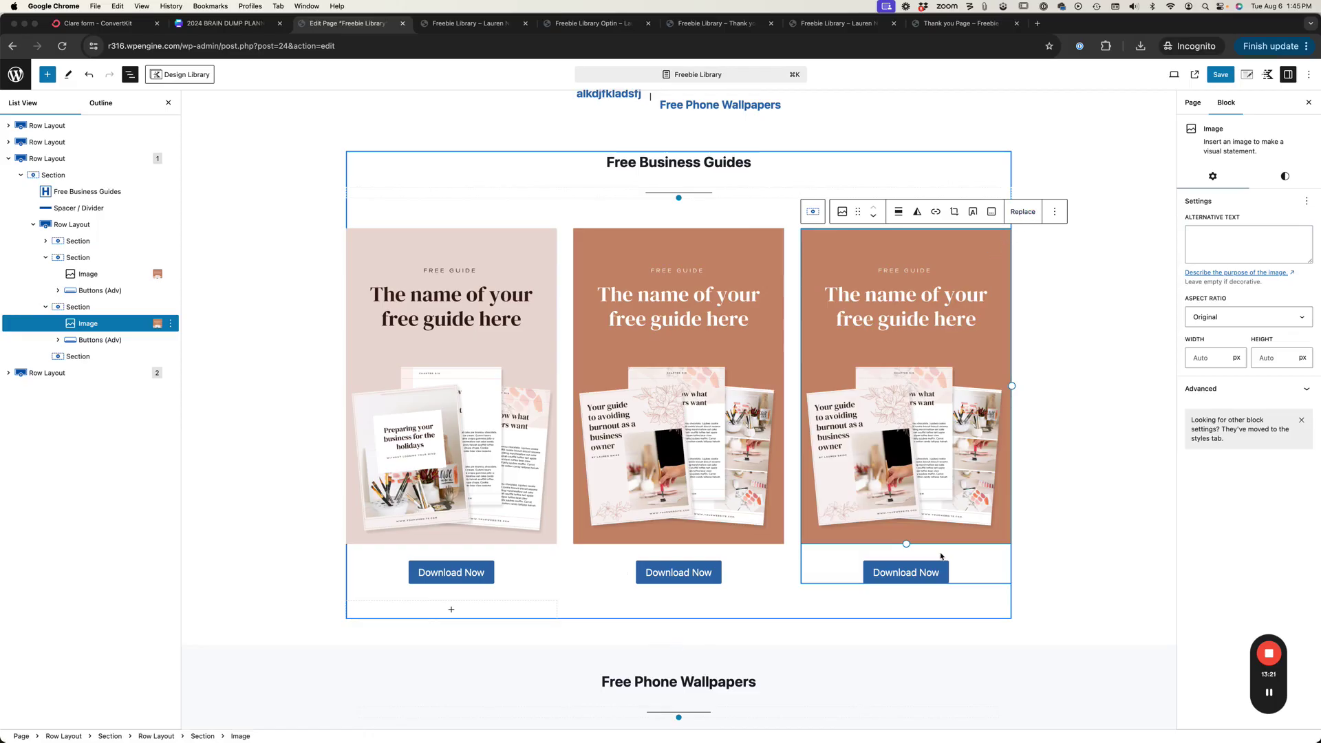
pyautogui.click(900, 582)
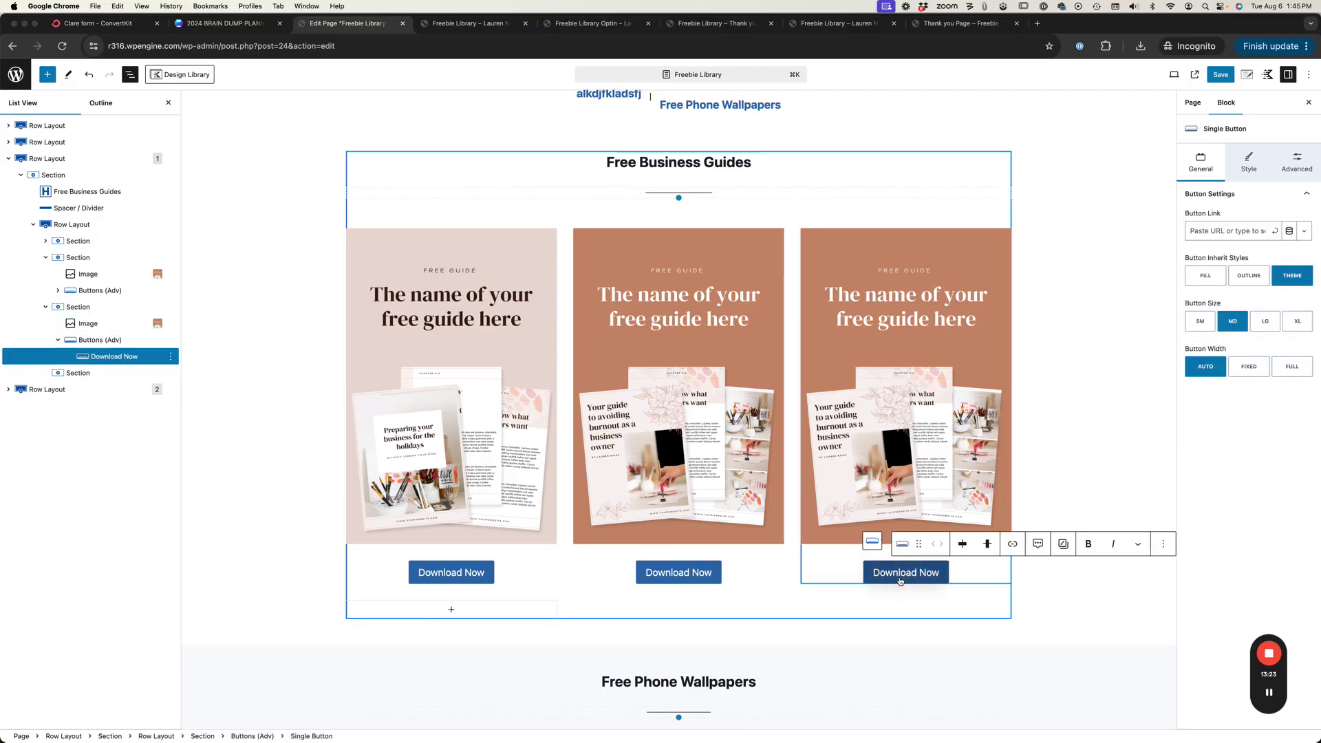
pyautogui.scroll(-1, 319, 354)
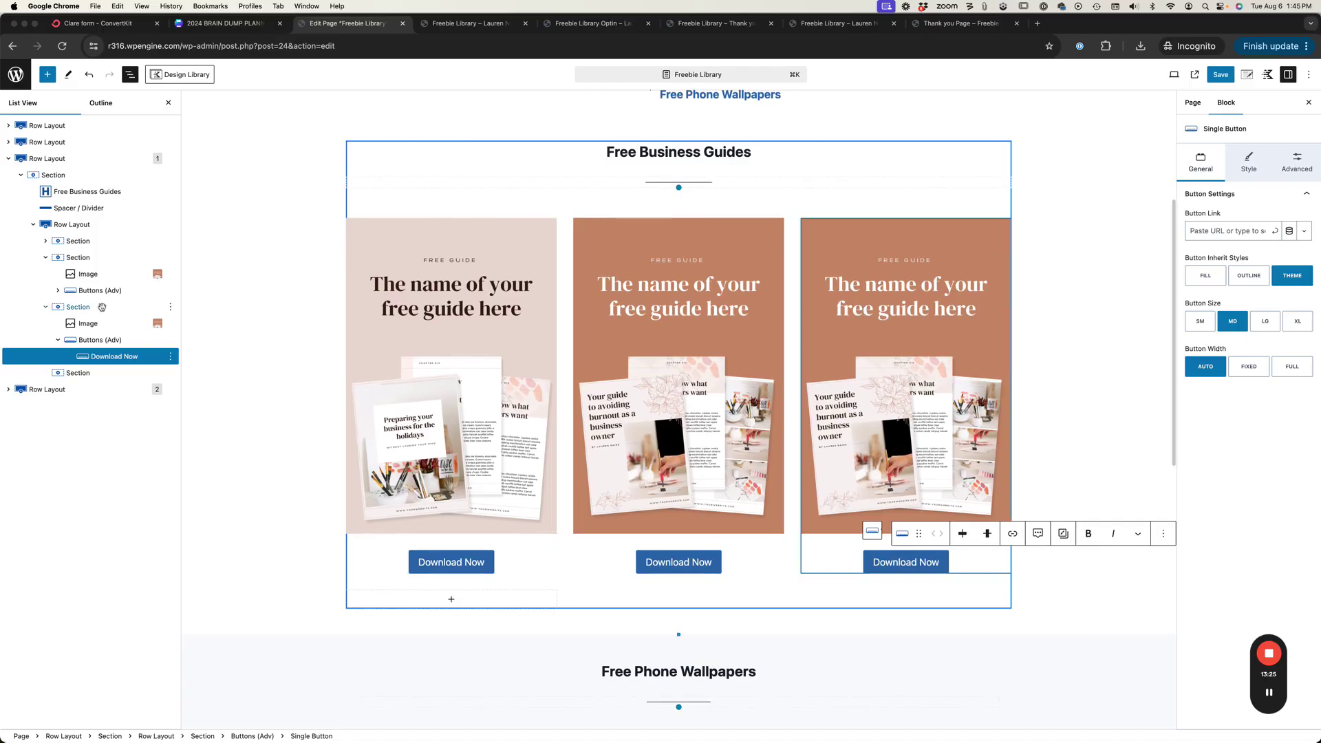
pyautogui.click(102, 307)
pyautogui.click(170, 307)
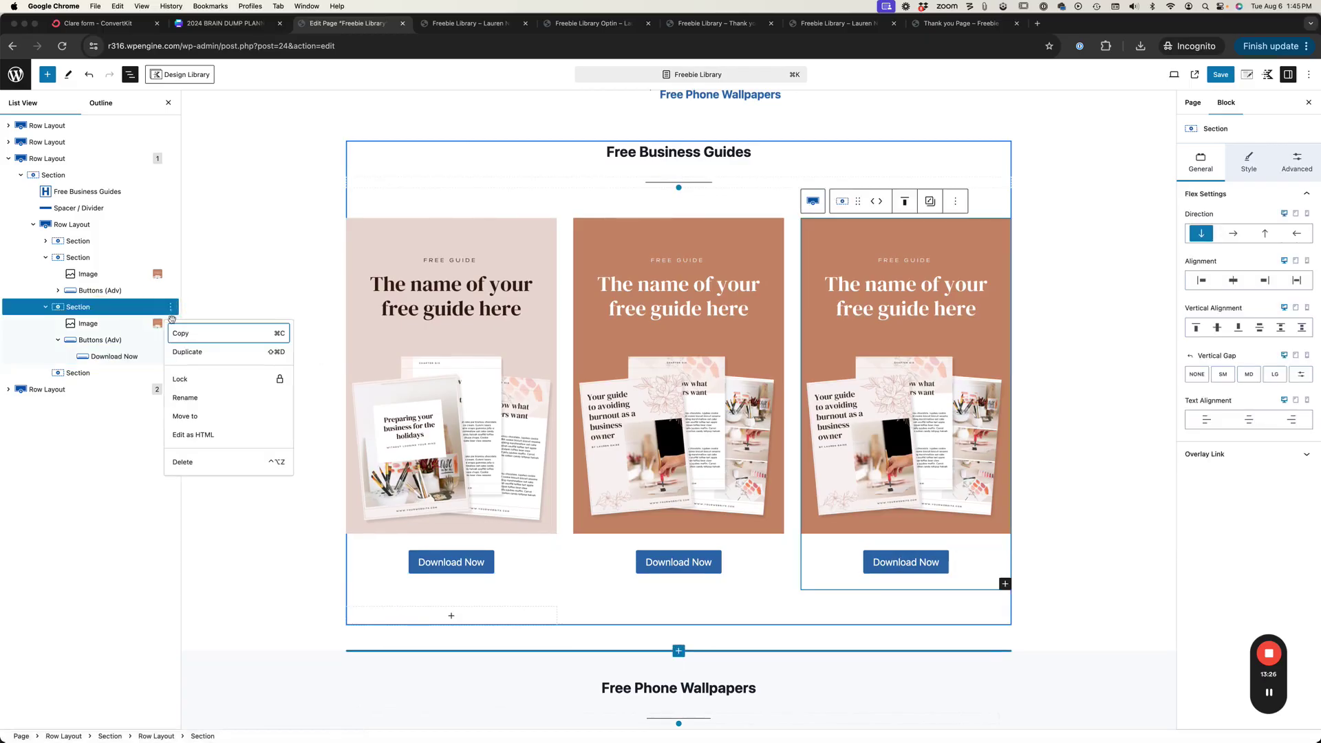
pyautogui.click(186, 352)
pyautogui.scroll(-5, 429, 466)
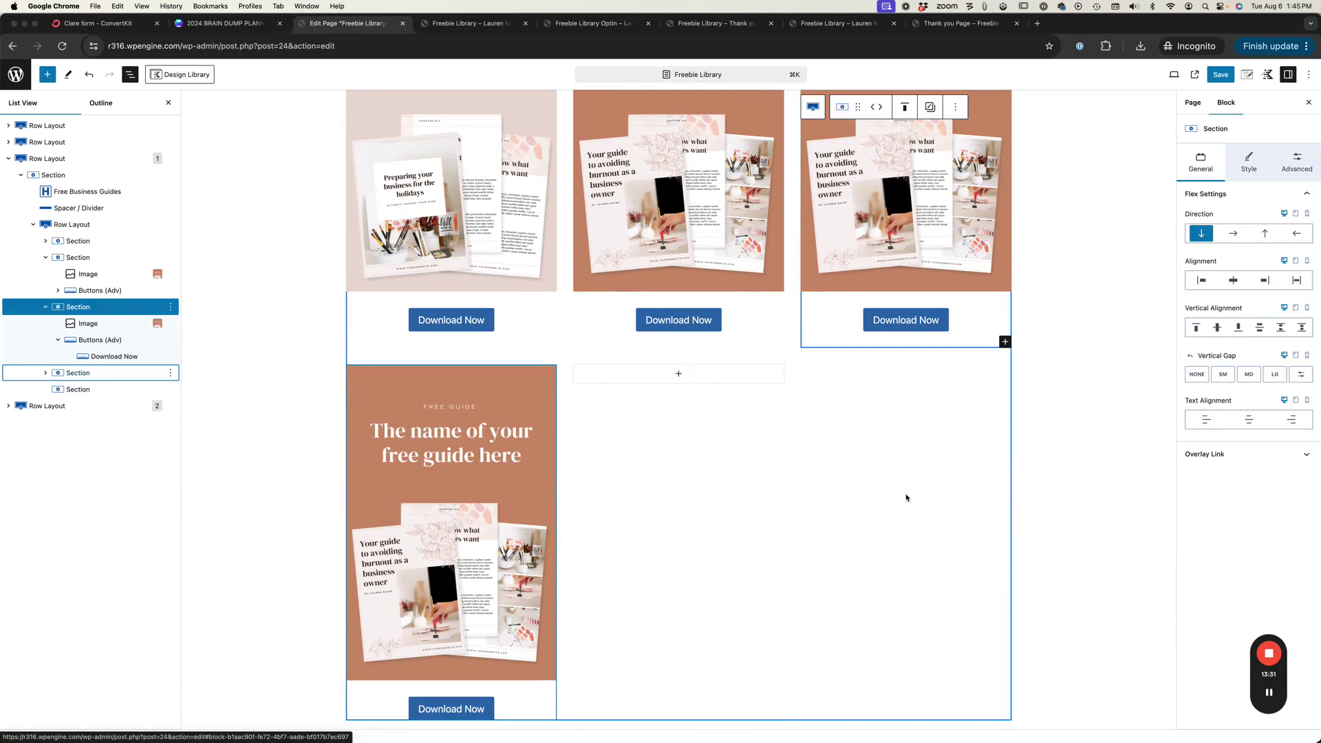
pyautogui.scroll(3, 280, 309)
# Set the Free Business Guides Row Layout to 4 columns.
pyautogui.click(321, 251)
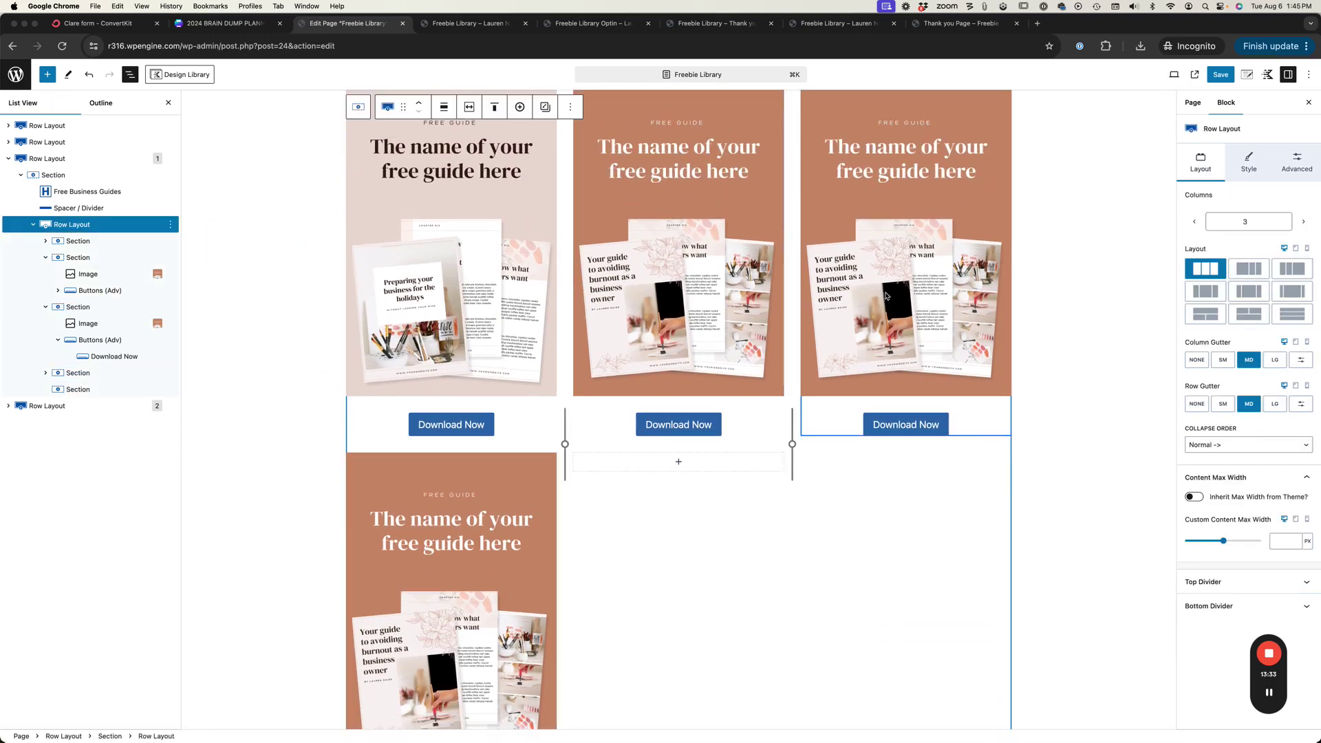
pyautogui.scroll(-10, 1121, 309)
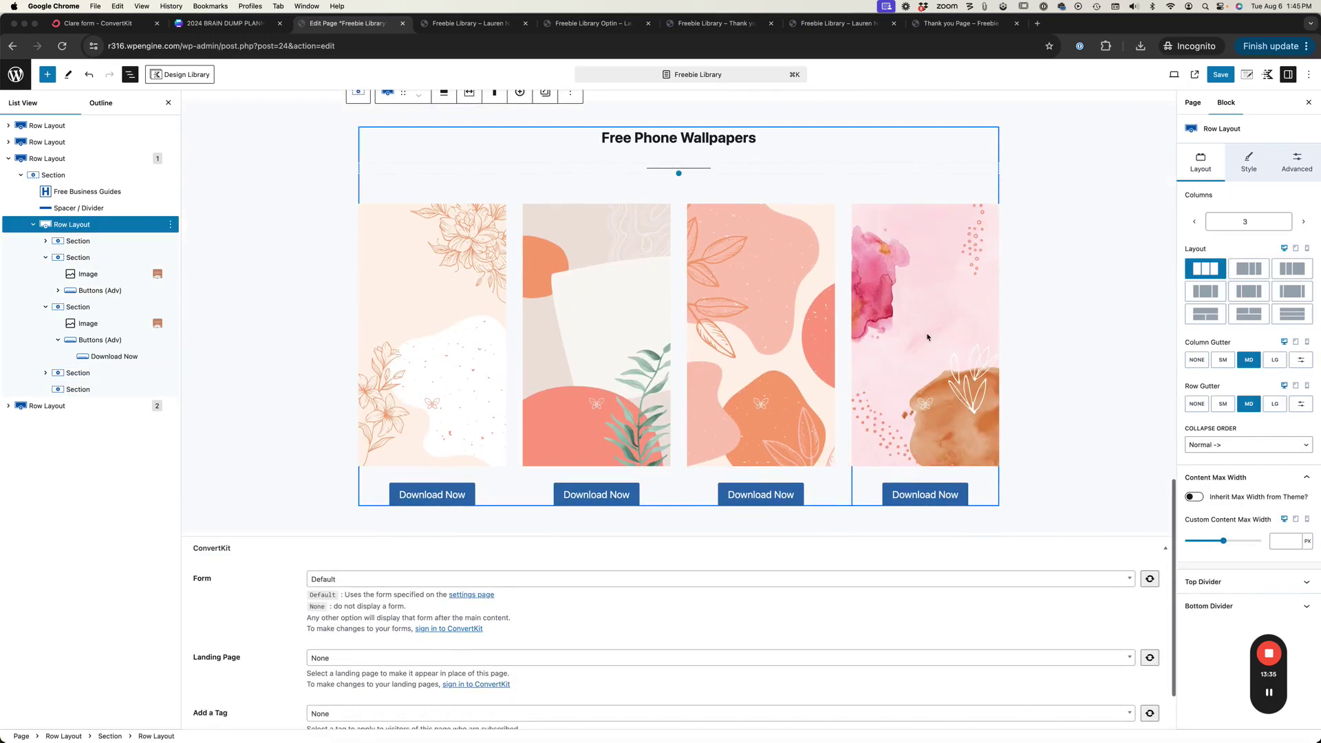
pyautogui.scroll(10, 1053, 334)
pyautogui.scroll(2, 1052, 334)
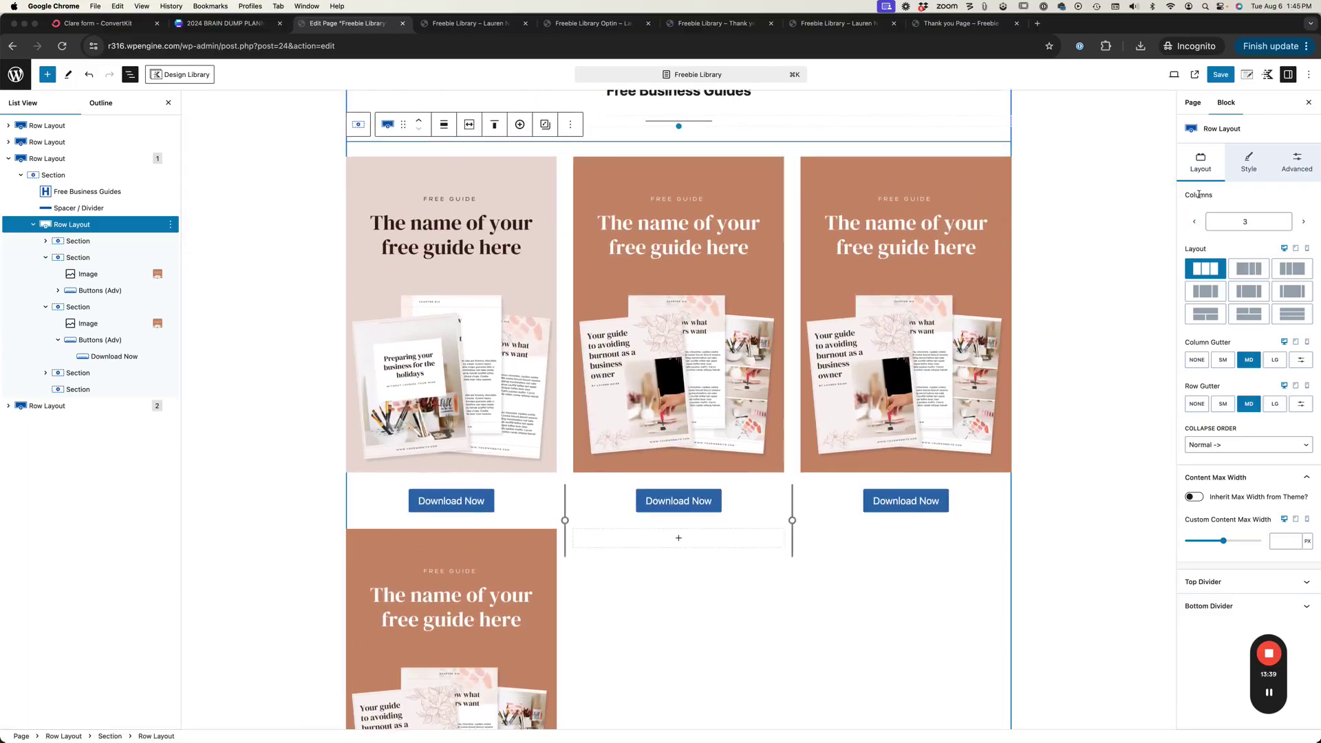
pyautogui.click(1303, 221)
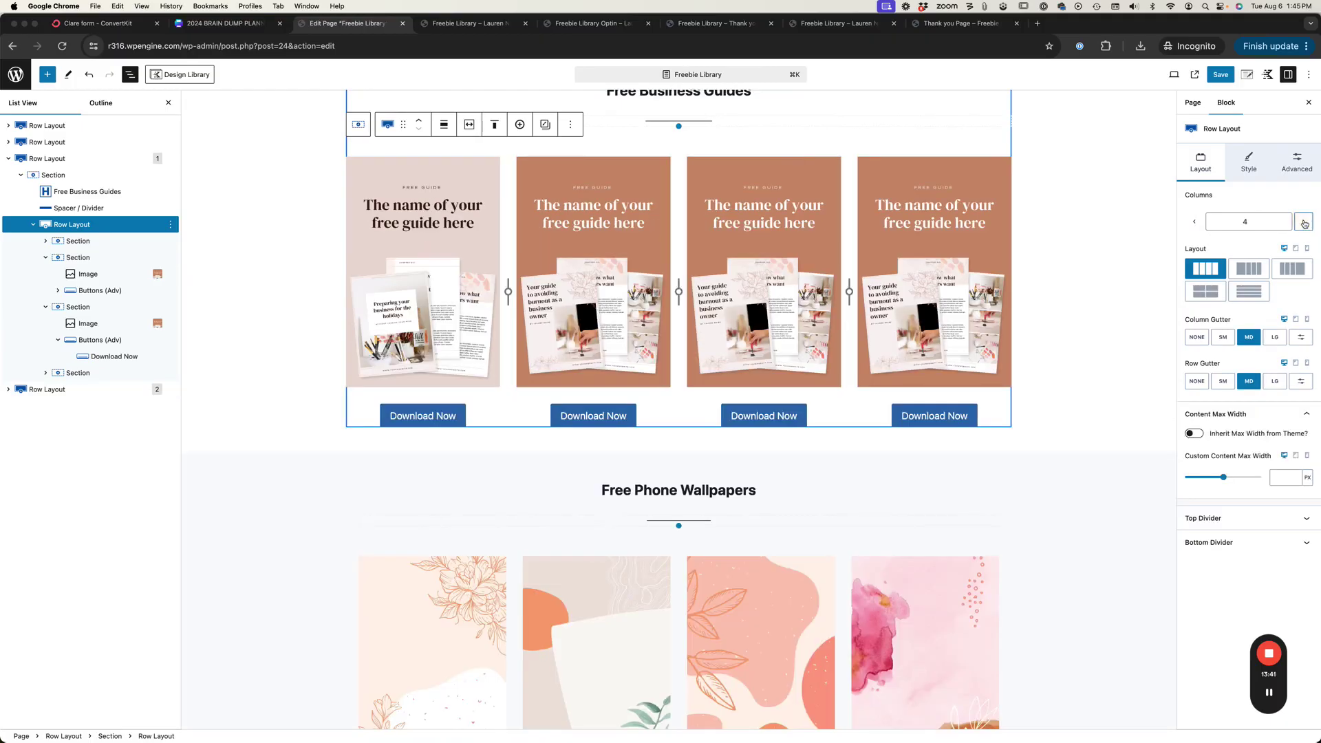
pyautogui.click(1194, 223)
pyautogui.click(1195, 222)
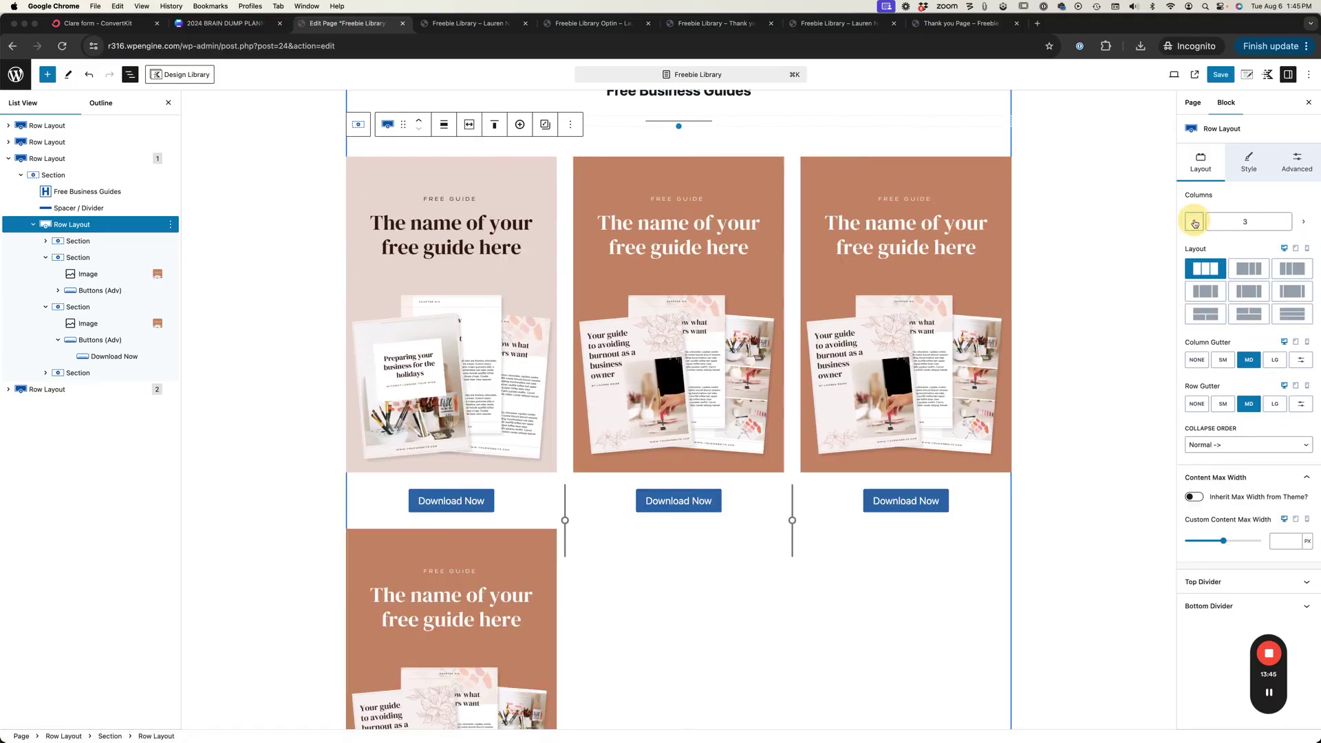
pyautogui.click(1303, 221)
pyautogui.click(1303, 221)
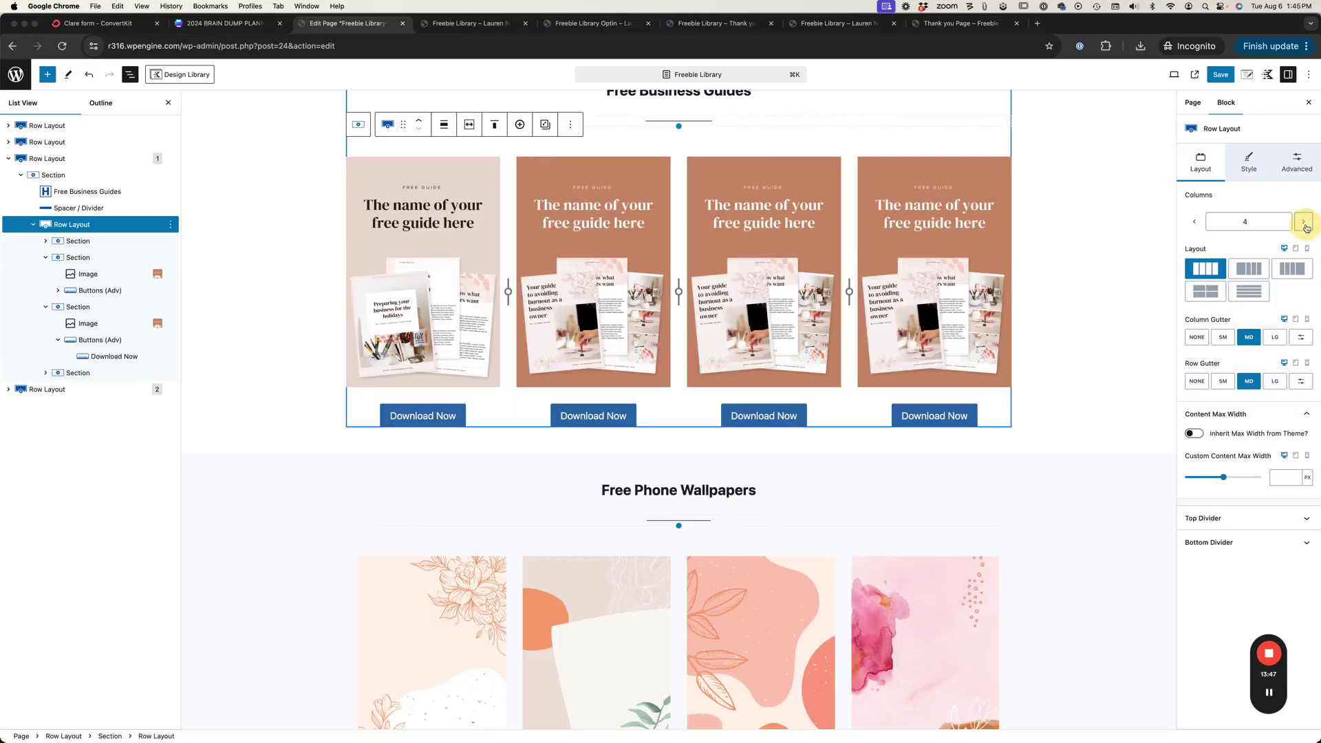
pyautogui.scroll(5, 952, 287)
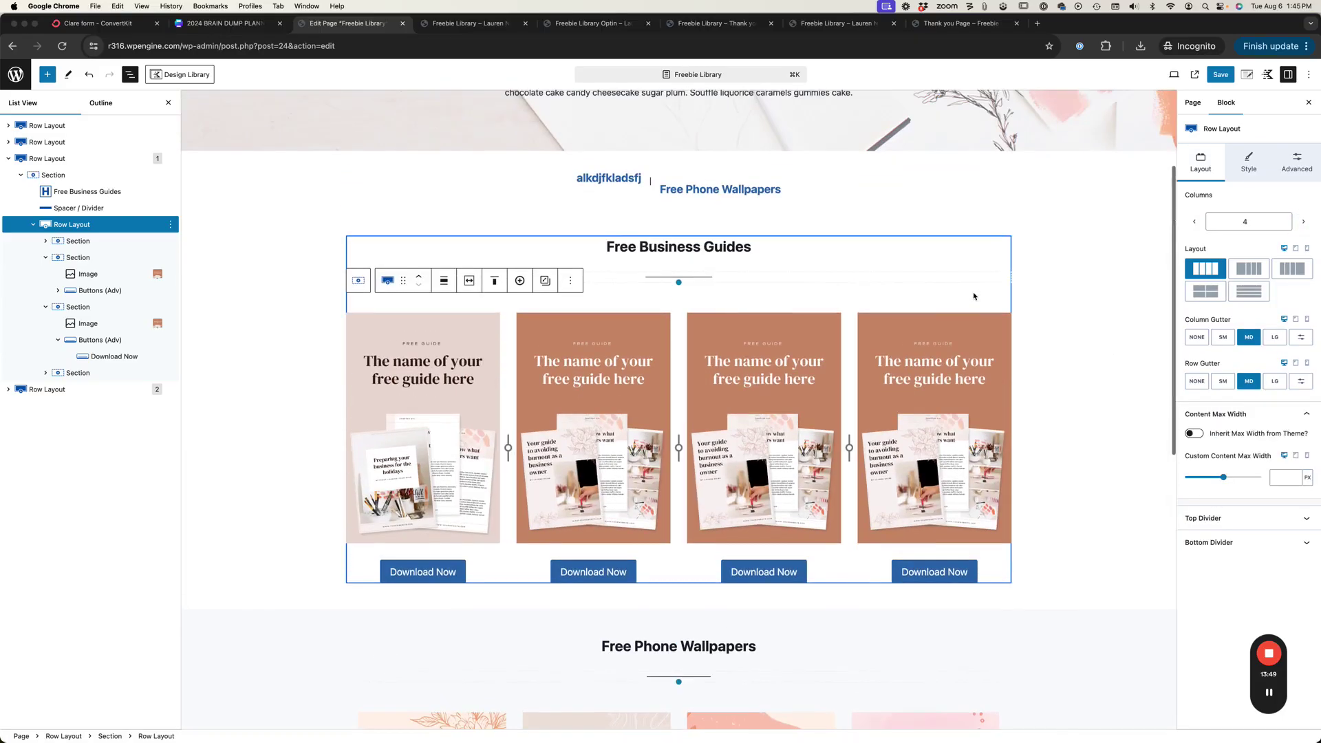
pyautogui.scroll(3, 972, 296)
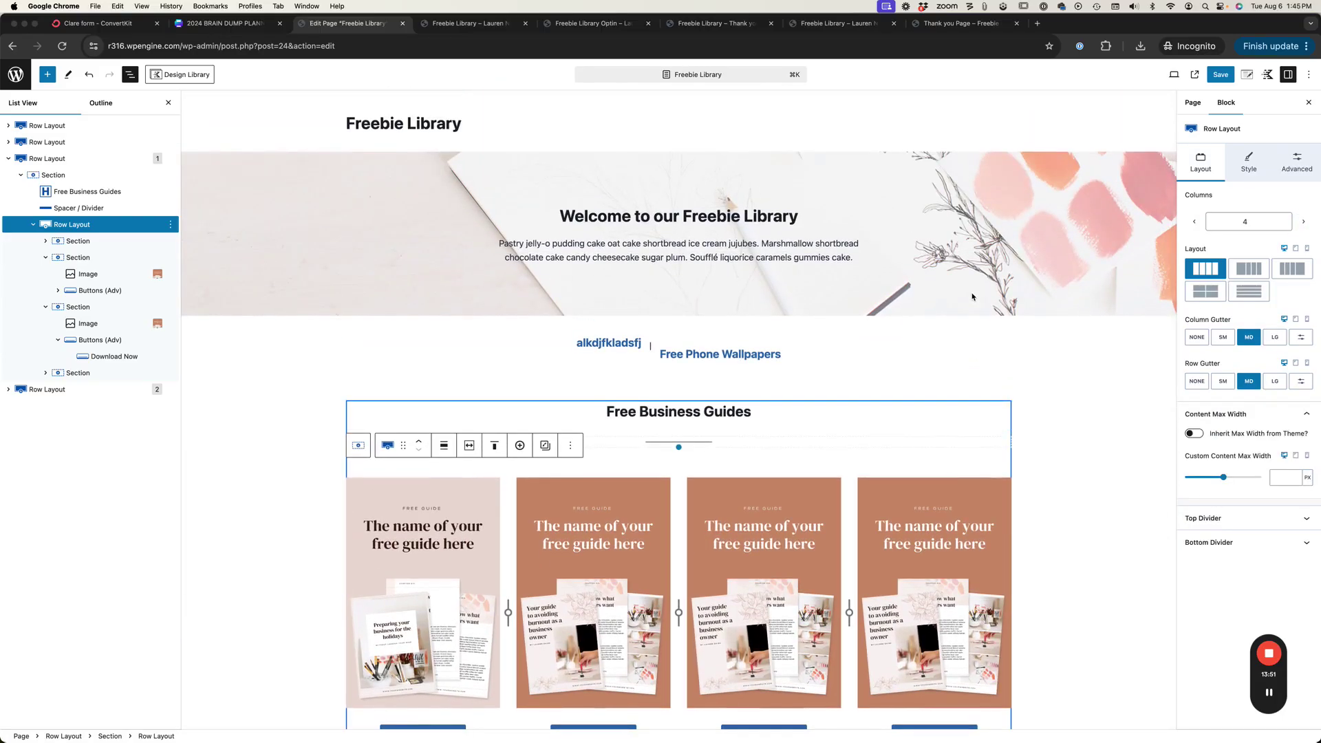